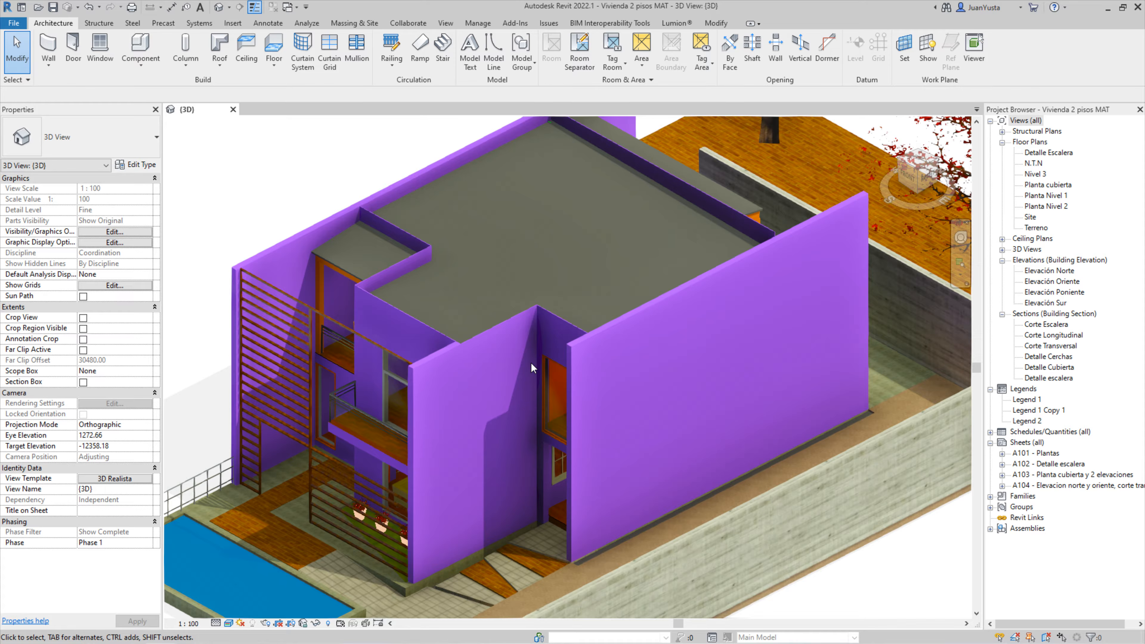
Temporarily hide the main Cubierta 5 cm roof slab of the house in the 3D view
{"action": "middle_click_drag", "start_coordinate": [530, 361], "coordinate": [455, 339], "text": "shift"}
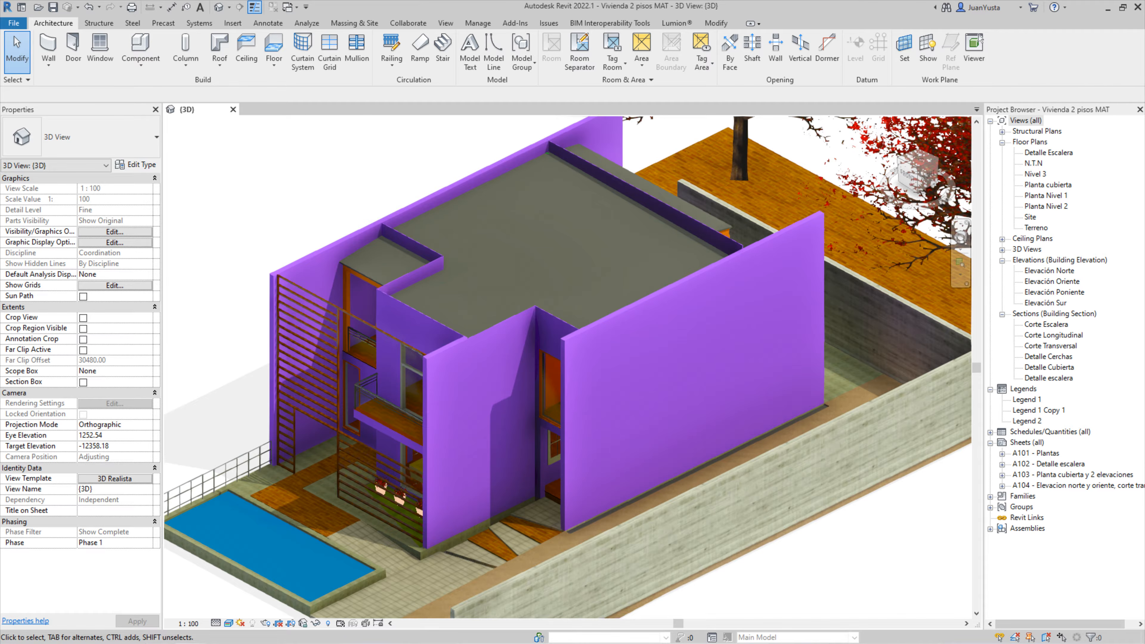
{"action": "middle_click_drag", "start_coordinate": [465, 302], "coordinate": [533, 342], "text": "shift"}
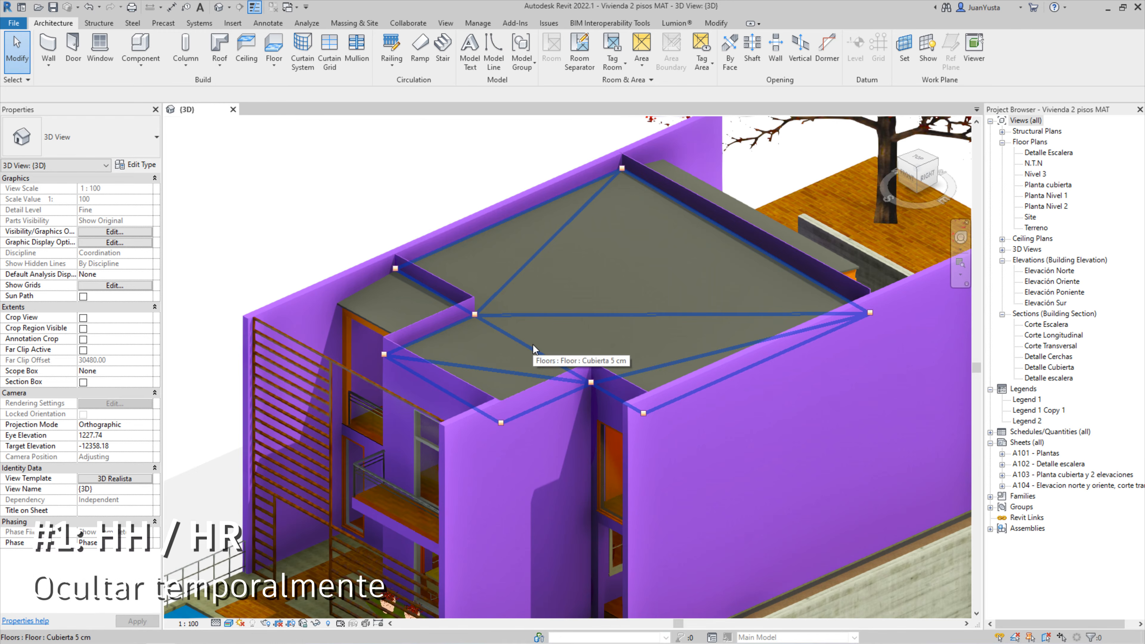
{"action": "mouse_move", "coordinate": [558, 335]}
{"action": "middle_mouse_down", "text": "shift"}
{"action": "mouse_move", "coordinate": [473, 329]}
{"action": "mouse_move", "coordinate": [544, 321]}
{"action": "middle_mouse_up", "text": "shift"}
{"action": "middle_click_drag", "start_coordinate": [574, 371], "coordinate": [507, 370], "text": "shift"}
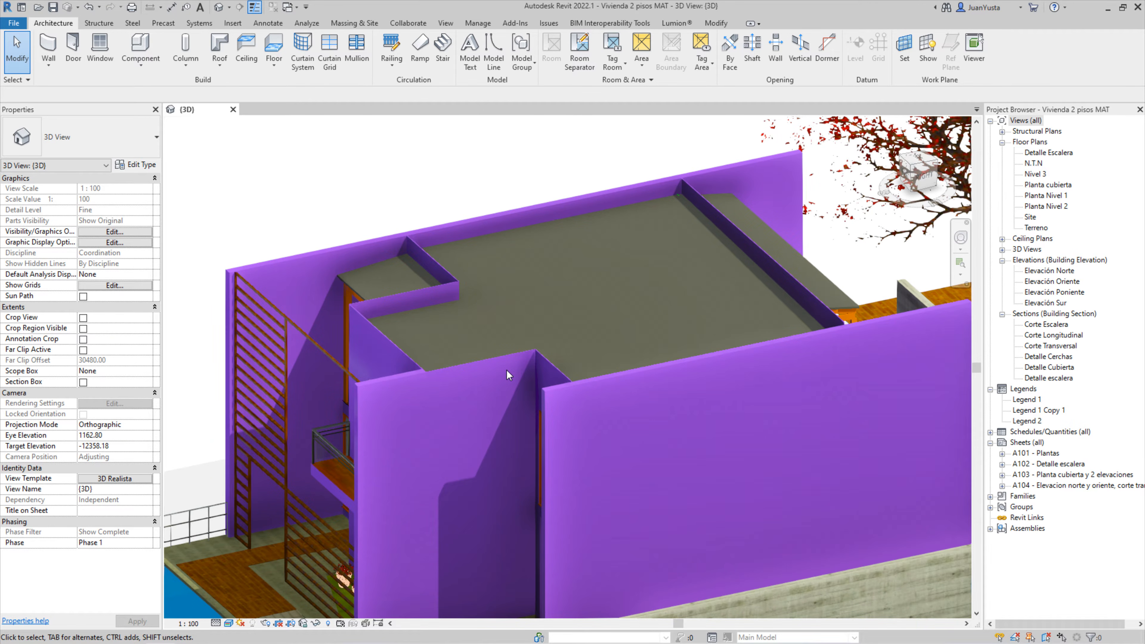
{"action": "middle_click_drag", "start_coordinate": [560, 265], "coordinate": [569, 319], "text": "shift"}
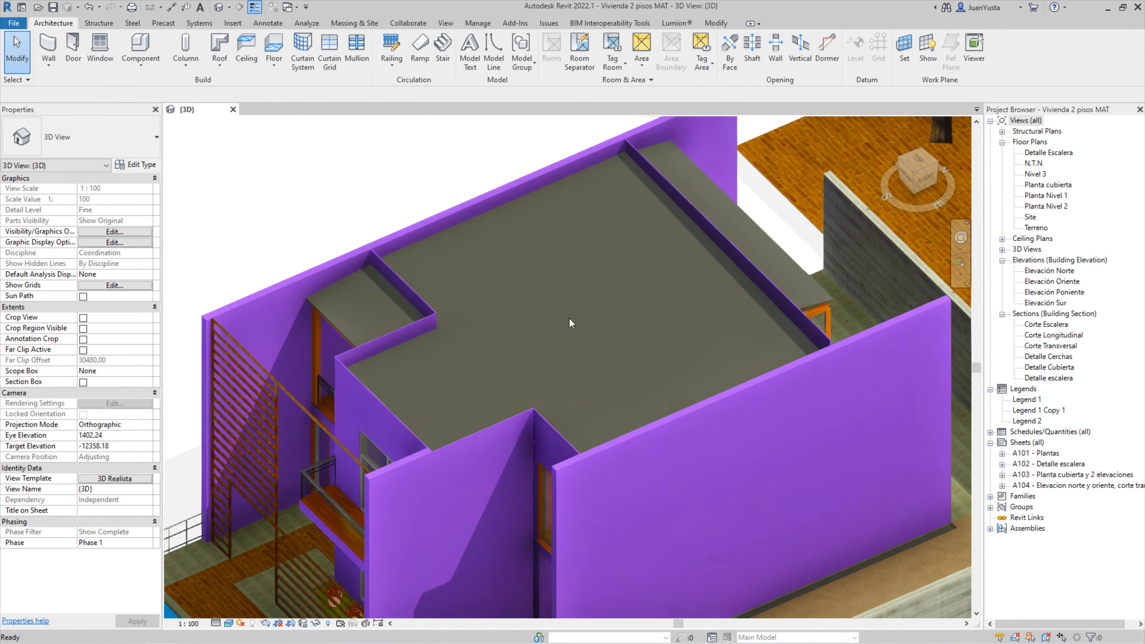
{"action": "left_click", "coordinate": [501, 205]}
{"action": "middle_click_drag", "start_coordinate": [501, 205], "coordinate": [373, 186], "text": "shift"}
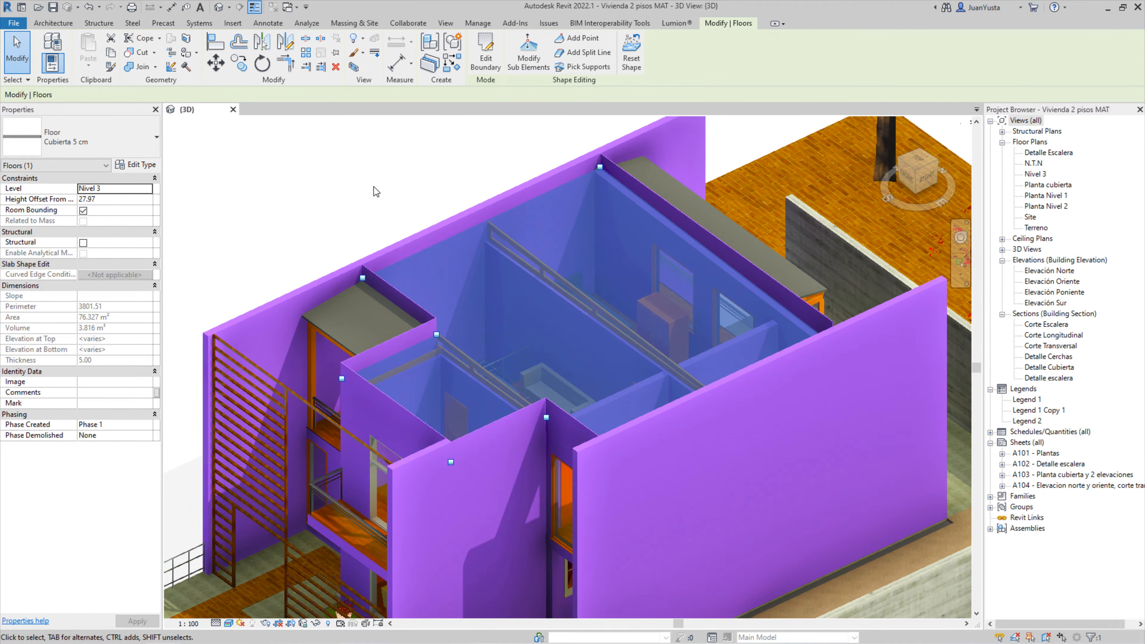
{"action": "key", "text": "h"}
{"action": "key", "text": "h"}
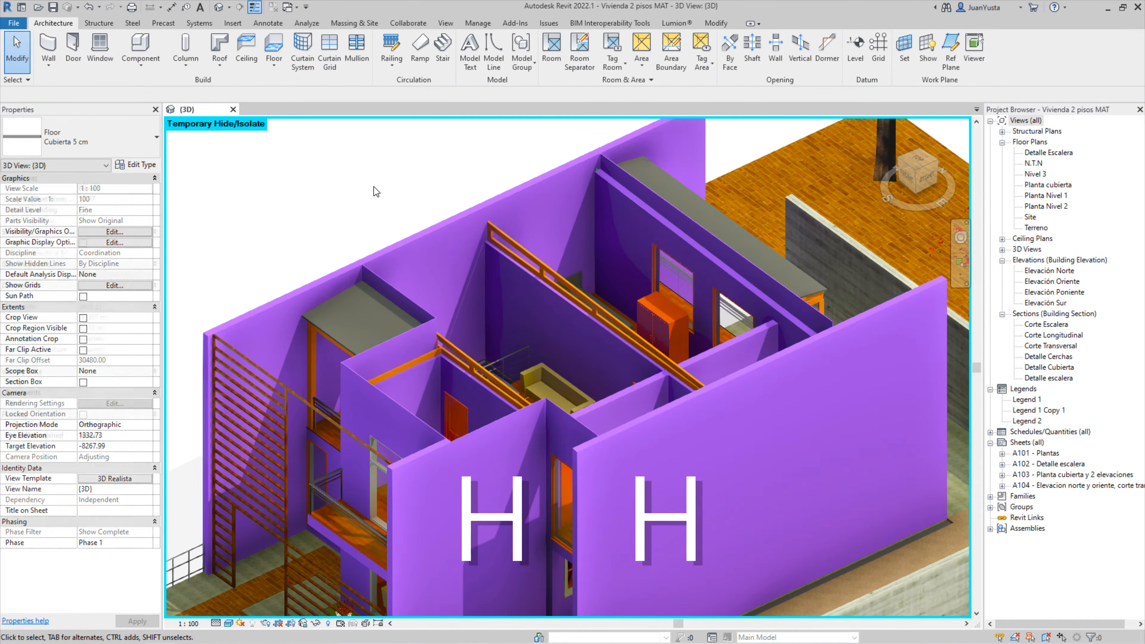
Examine the upper-floor rooms, stair and furniture below the hidden roof slab from several angles
{"action": "middle_click_drag", "start_coordinate": [430, 245], "coordinate": [640, 375], "text": "shift"}
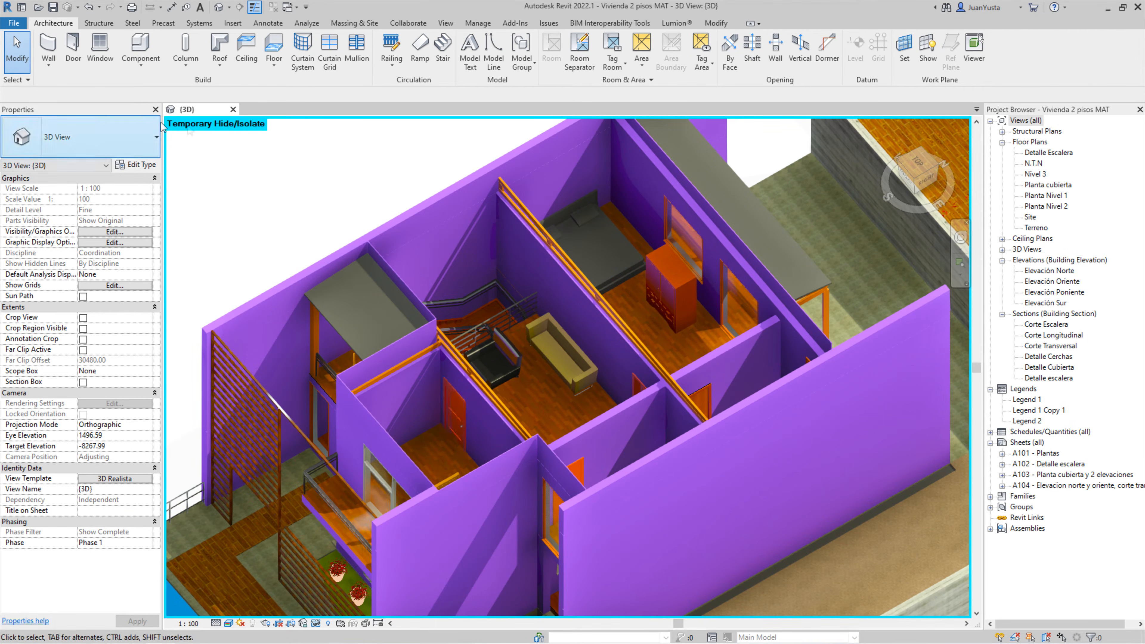
{"action": "left_click", "coordinate": [197, 128]}
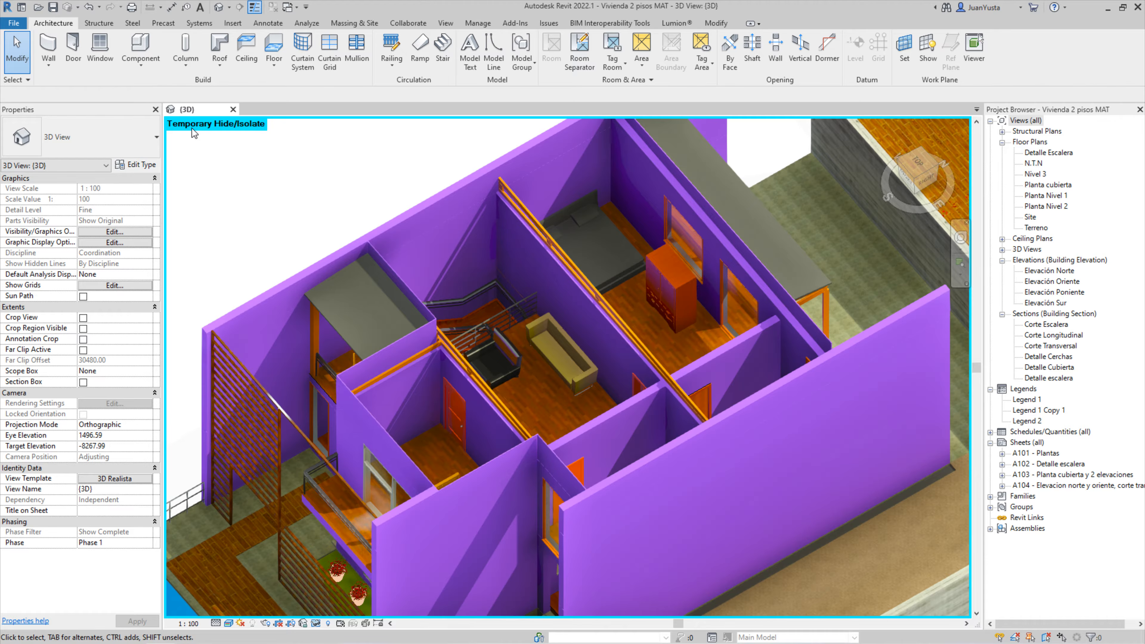
{"action": "middle_click_drag", "start_coordinate": [575, 374], "coordinate": [565, 343], "text": "shift"}
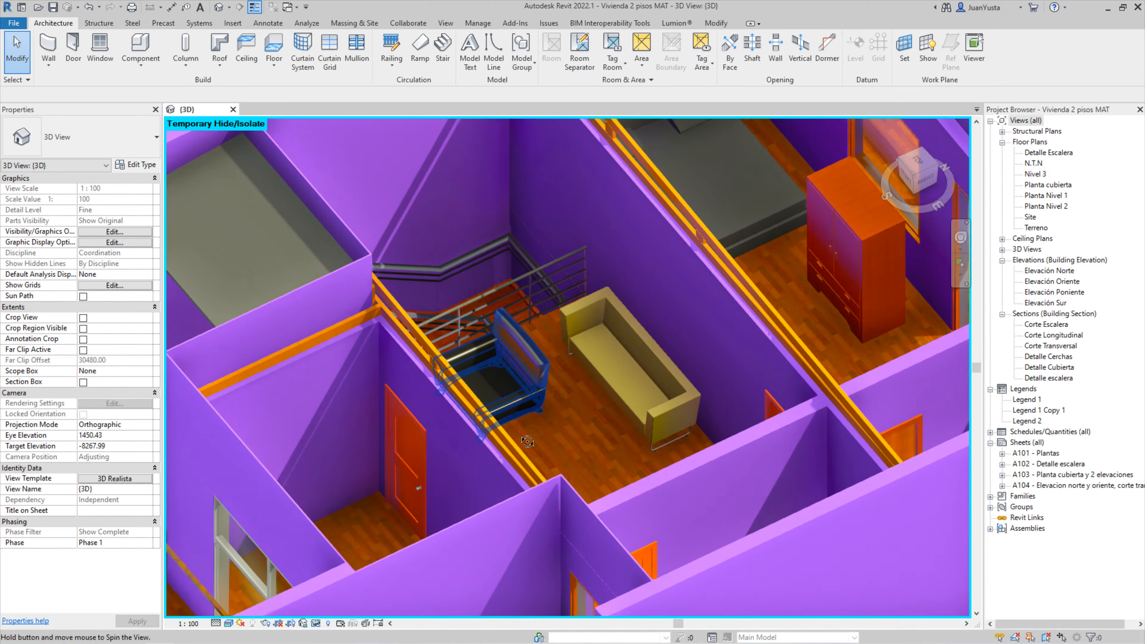
{"action": "middle_click_drag", "start_coordinate": [527, 441], "coordinate": [537, 329], "text": "shift"}
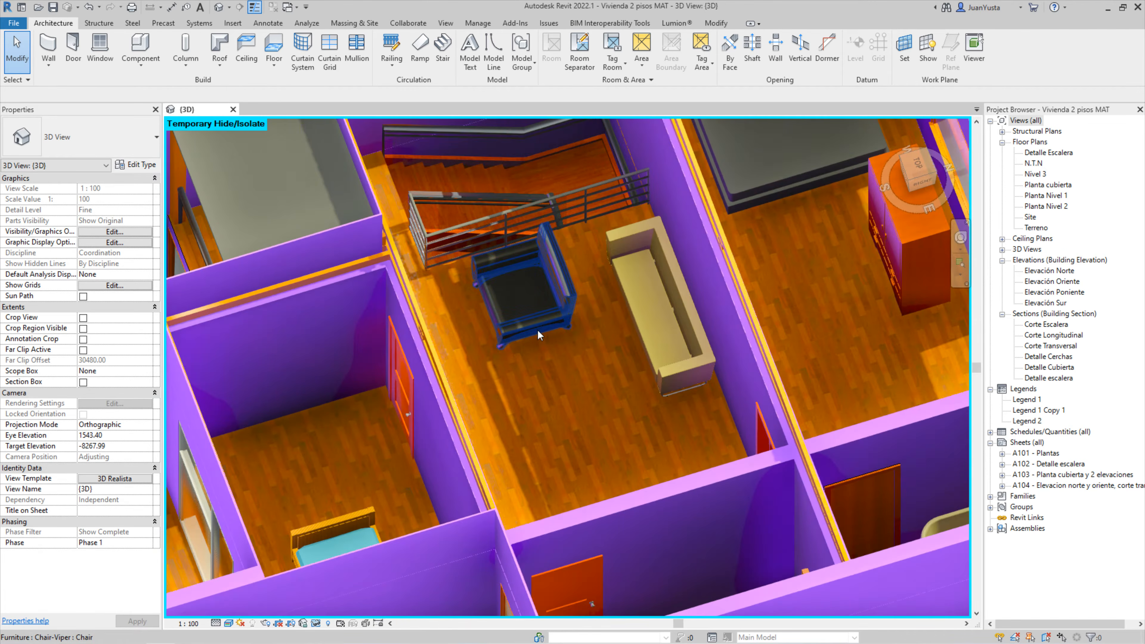
{"action": "left_click", "coordinate": [537, 329]}
{"action": "left_click_drag", "start_coordinate": [566, 309], "coordinate": [540, 335]}
{"action": "middle_click_drag", "start_coordinate": [534, 296], "coordinate": [540, 271], "text": "shift"}
{"action": "left_click", "coordinate": [548, 351]}
{"action": "scroll", "coordinate": [549, 352], "scroll_direction": "down", "scroll_amount": 3}
{"action": "scroll", "coordinate": [549, 352], "scroll_direction": "down", "scroll_amount": 1}
{"action": "middle_click_drag", "start_coordinate": [549, 352], "coordinate": [550, 311], "text": "shift"}
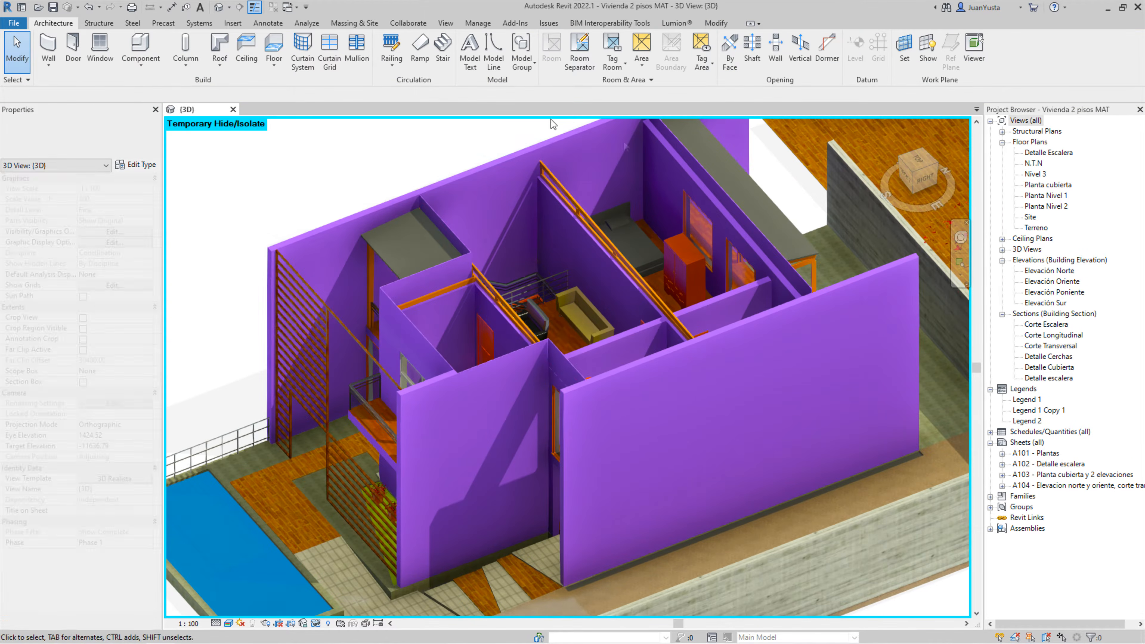
Reset the temporary hide to bring the main roof slab back
{"action": "scroll", "coordinate": [498, 227], "scroll_direction": "up", "scroll_amount": 1}
{"action": "middle_click_drag", "start_coordinate": [499, 227], "coordinate": [461, 271]}
{"action": "key", "text": "h"}
{"action": "key", "text": "r"}
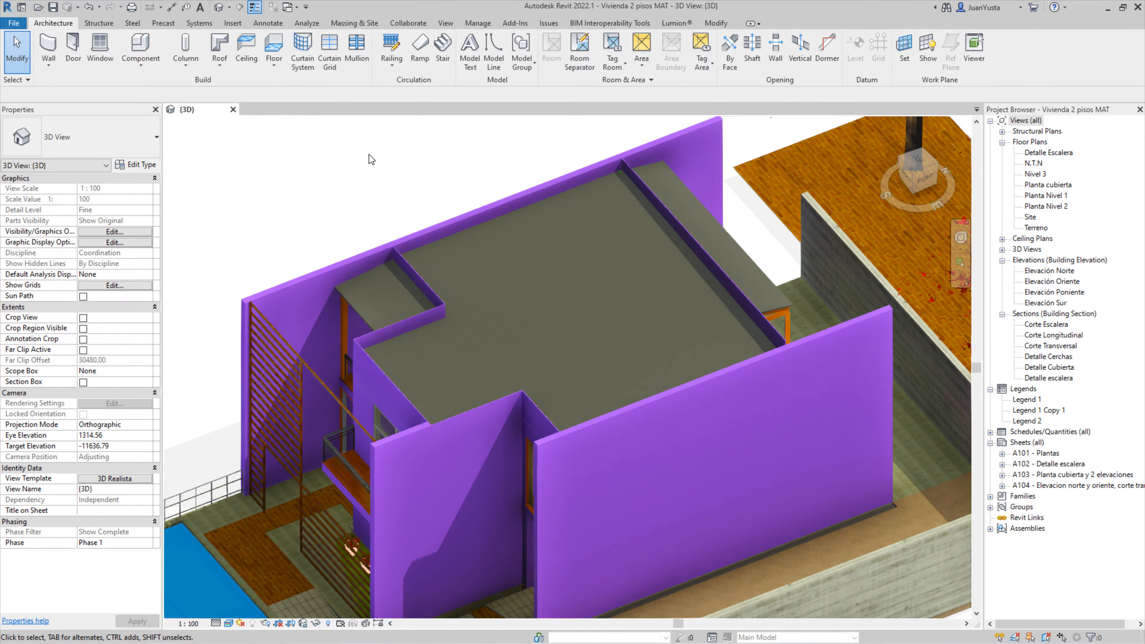
Temporarily hide the small front roof slab and the main roof slab
{"action": "middle_click_drag", "start_coordinate": [492, 361], "coordinate": [400, 295], "text": "shift"}
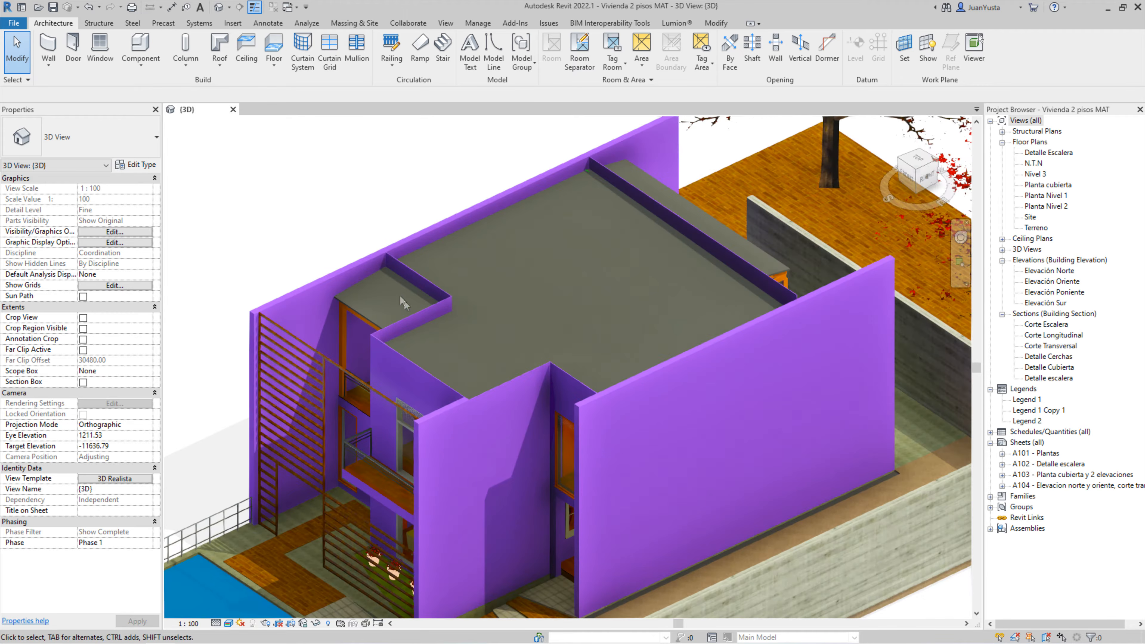
{"action": "left_click", "coordinate": [366, 280]}
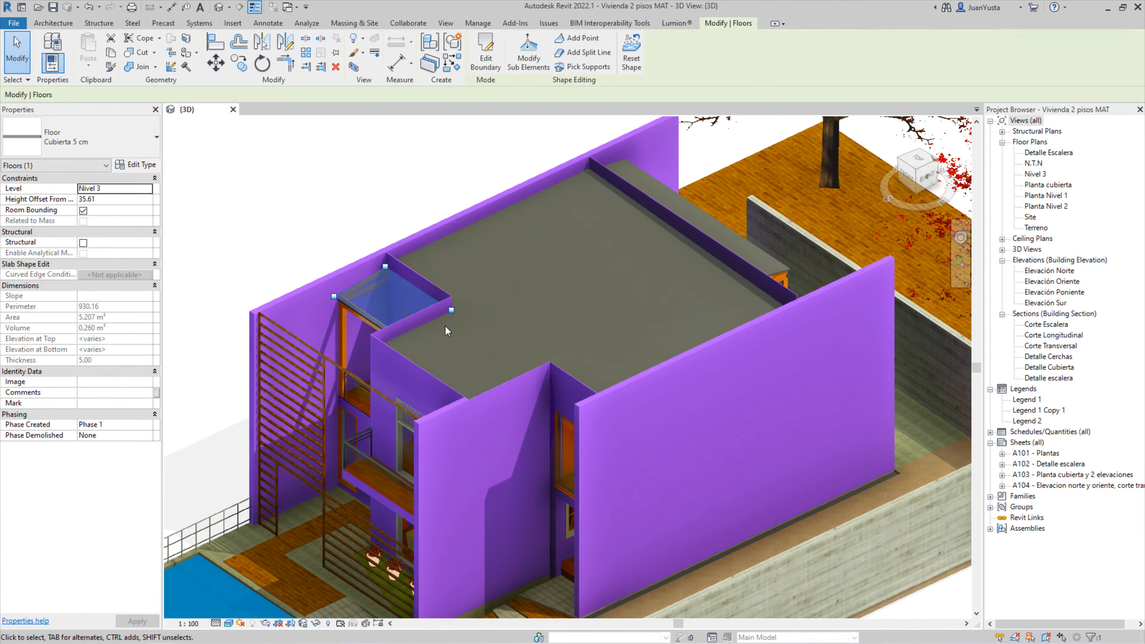
{"action": "key", "text": "Escape"}
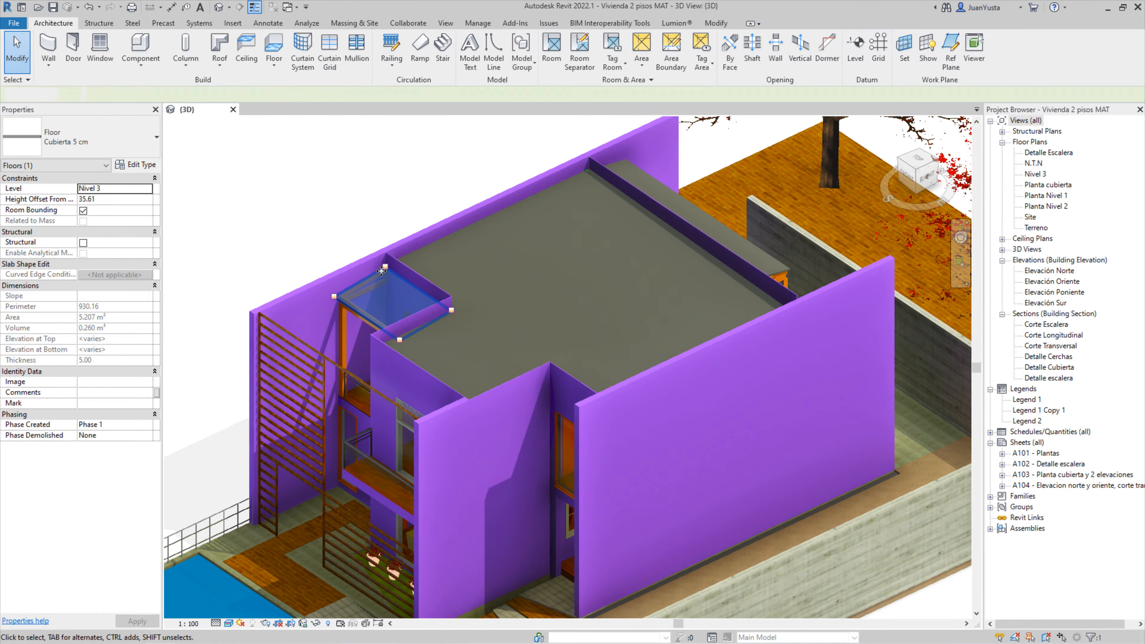
{"action": "key", "text": "h"}
{"action": "key", "text": "h"}
{"action": "left_click", "coordinate": [449, 241]}
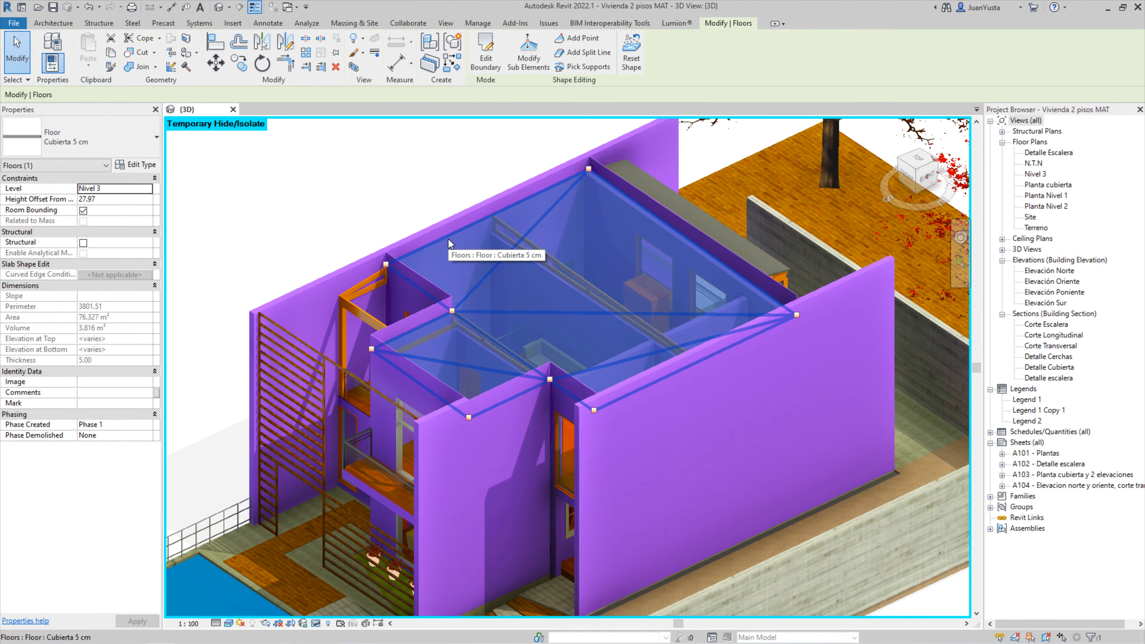
{"action": "key", "text": "h"}
{"action": "key", "text": "h"}
Temporarily hide the long Muro de 20 cm parapet wall along the far side of the roof
{"action": "left_click", "coordinate": [453, 225]}
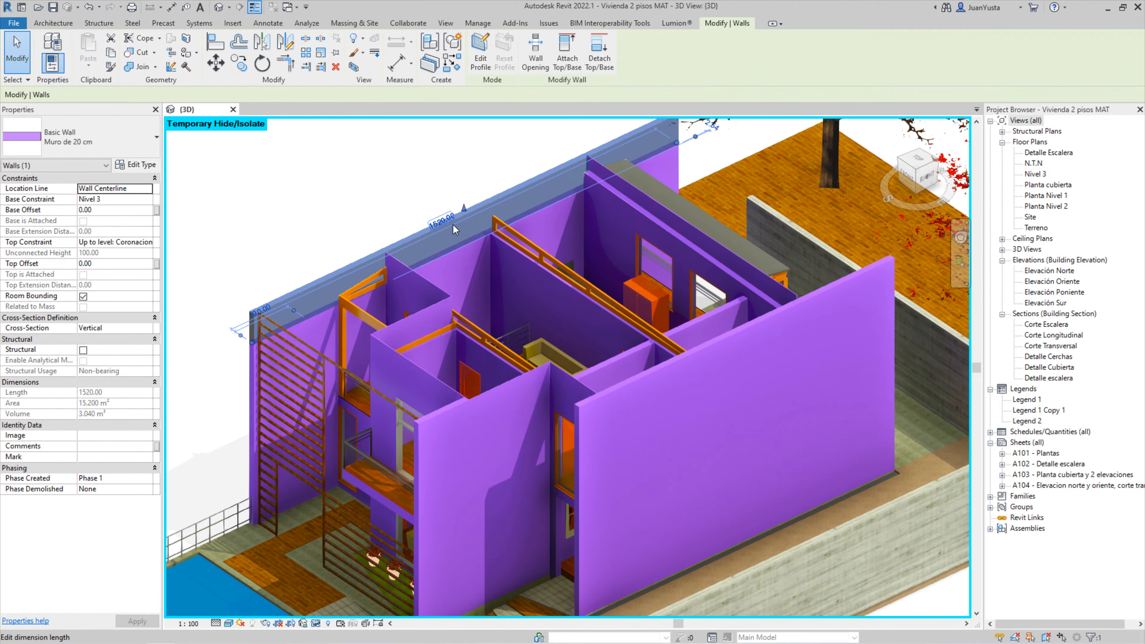
{"action": "key", "text": "h"}
{"action": "key", "text": "h"}
Select the Alero cubierta walls around the roof plus the adjacent front and dividing-wall beams, and temporarily hide them together
{"action": "middle_click_drag", "start_coordinate": [453, 224], "coordinate": [440, 297], "text": "shift"}
{"action": "scroll", "coordinate": [455, 271], "scroll_direction": "up", "scroll_amount": 2}
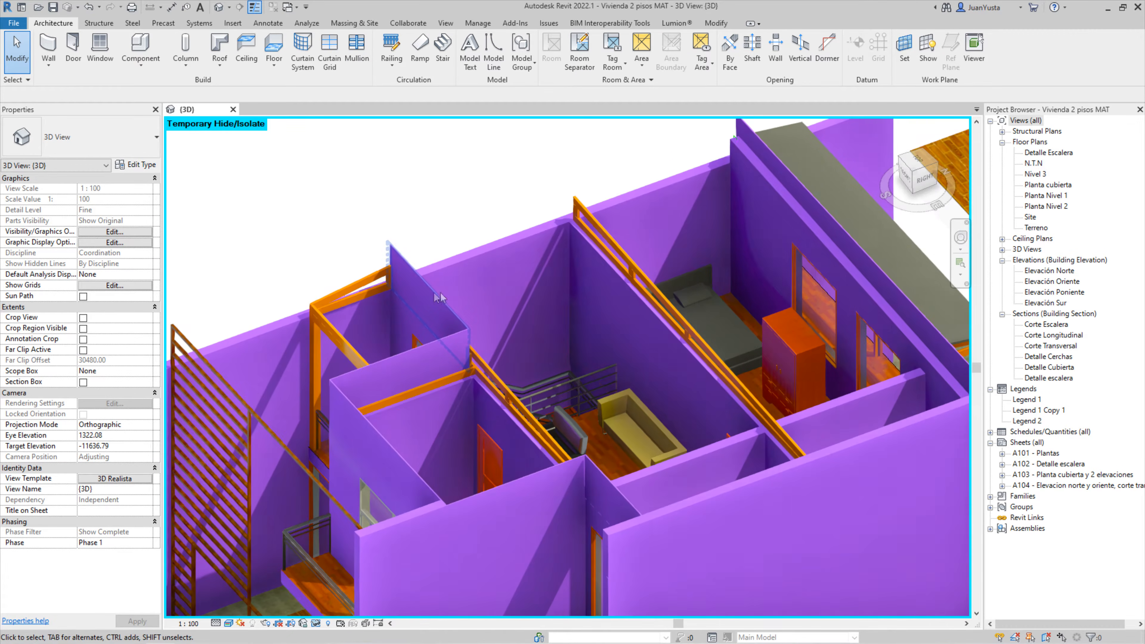
{"action": "left_click", "coordinate": [410, 264]}
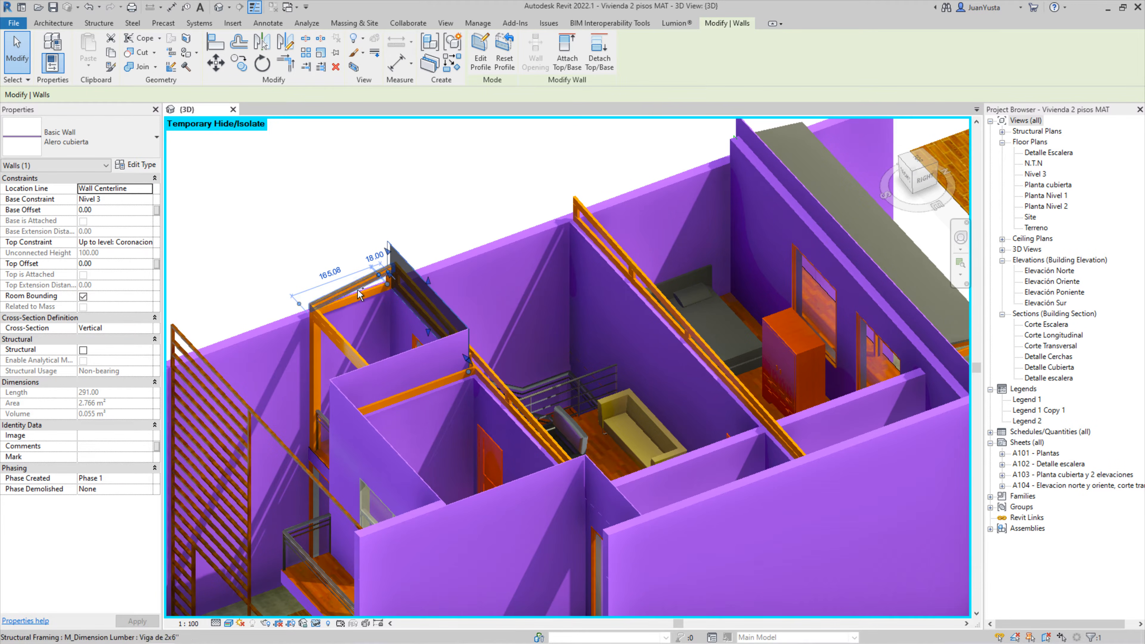
{"action": "left_click", "coordinate": [358, 294], "text": "ctrl"}
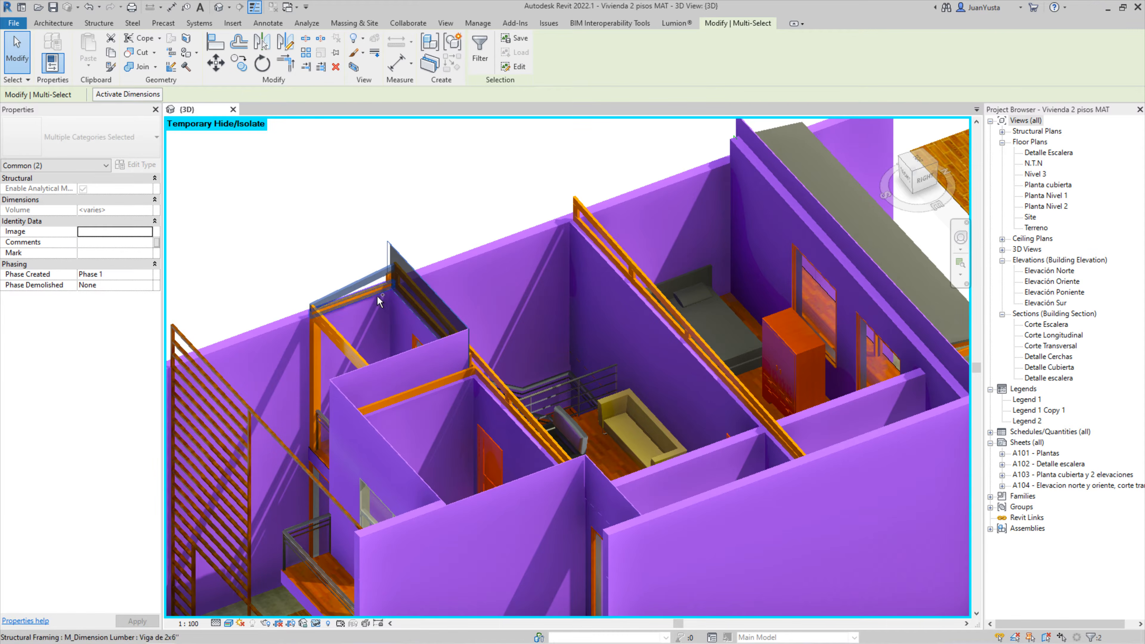
{"action": "left_click", "coordinate": [591, 220], "text": "ctrl"}
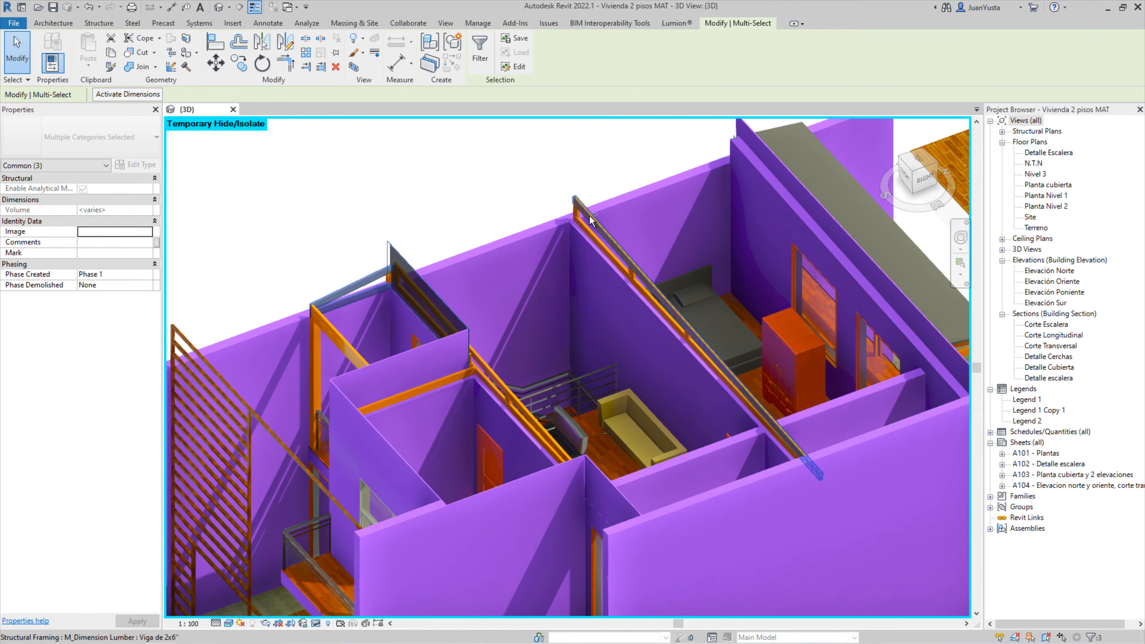
{"action": "left_click", "coordinate": [590, 216], "text": "ctrl"}
{"action": "left_click", "coordinate": [581, 226], "text": "ctrl"}
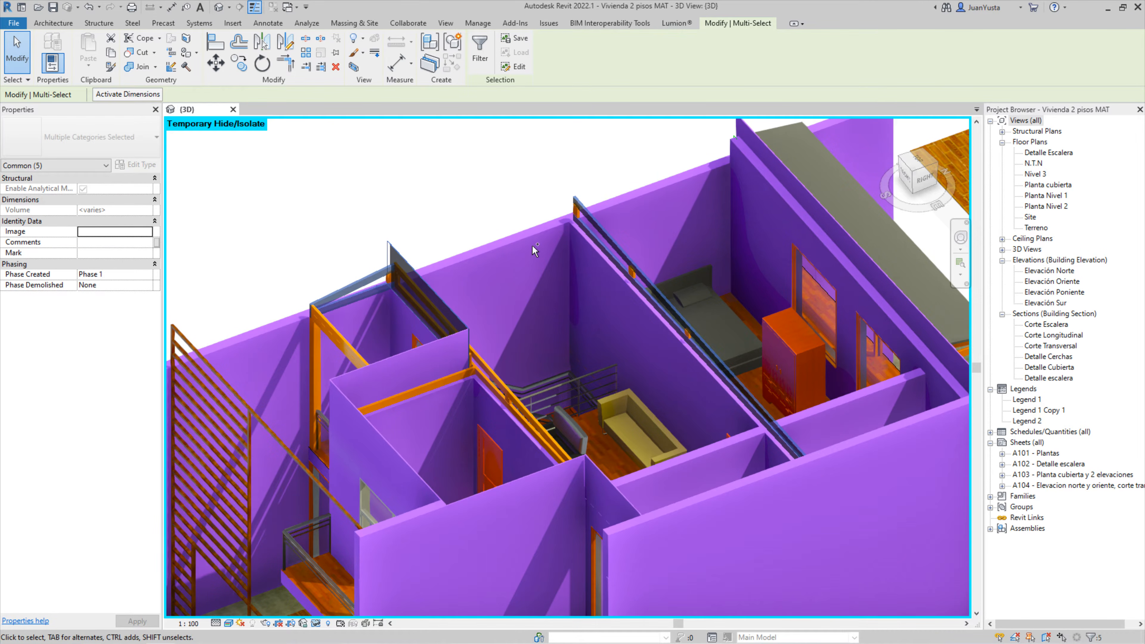
{"action": "left_click", "coordinate": [764, 148], "text": "ctrl"}
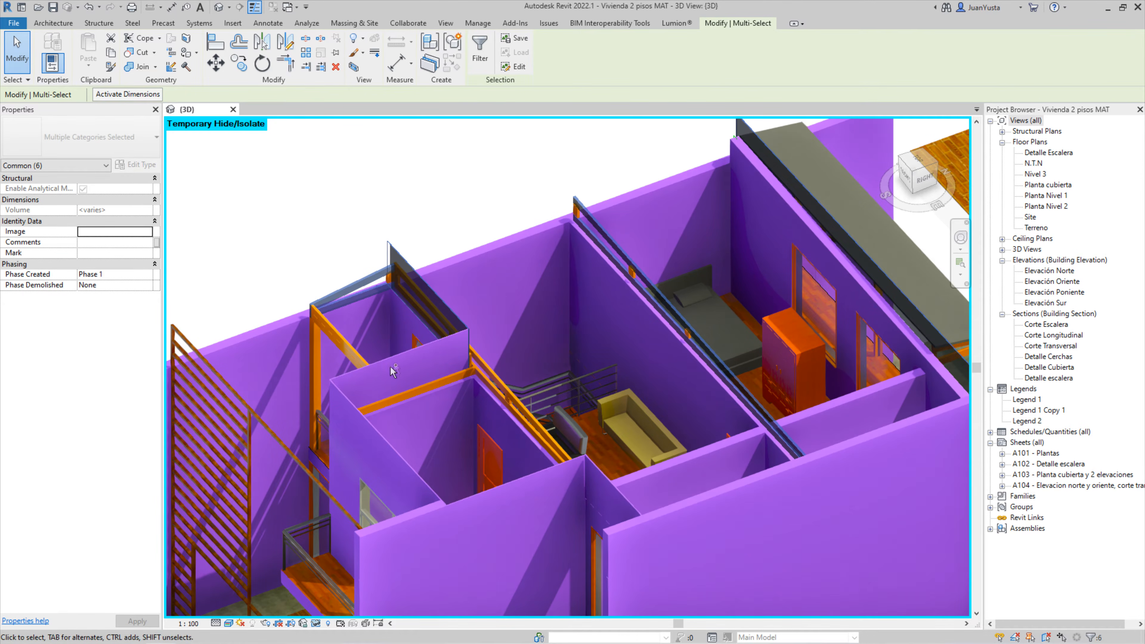
{"action": "left_click", "coordinate": [401, 355], "text": "ctrl"}
{"action": "left_click", "coordinate": [355, 346], "text": "ctrl"}
{"action": "scroll", "coordinate": [390, 296], "scroll_direction": "down", "scroll_amount": 1}
{"action": "middle_click_drag", "start_coordinate": [390, 296], "coordinate": [378, 296]}
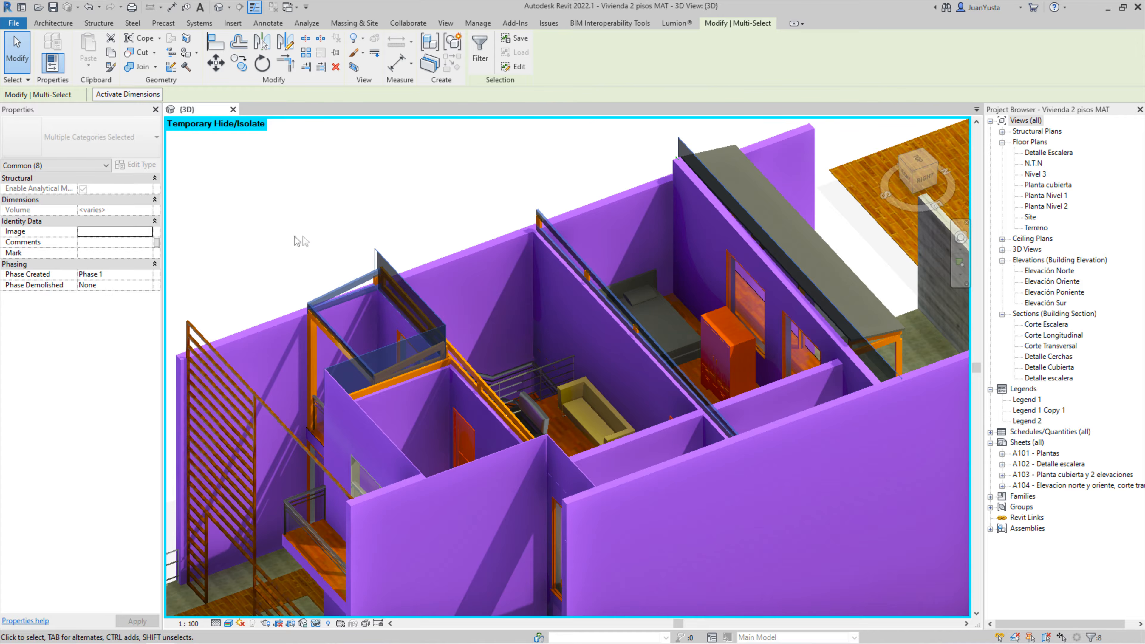
{"action": "left_click", "coordinate": [417, 239]}
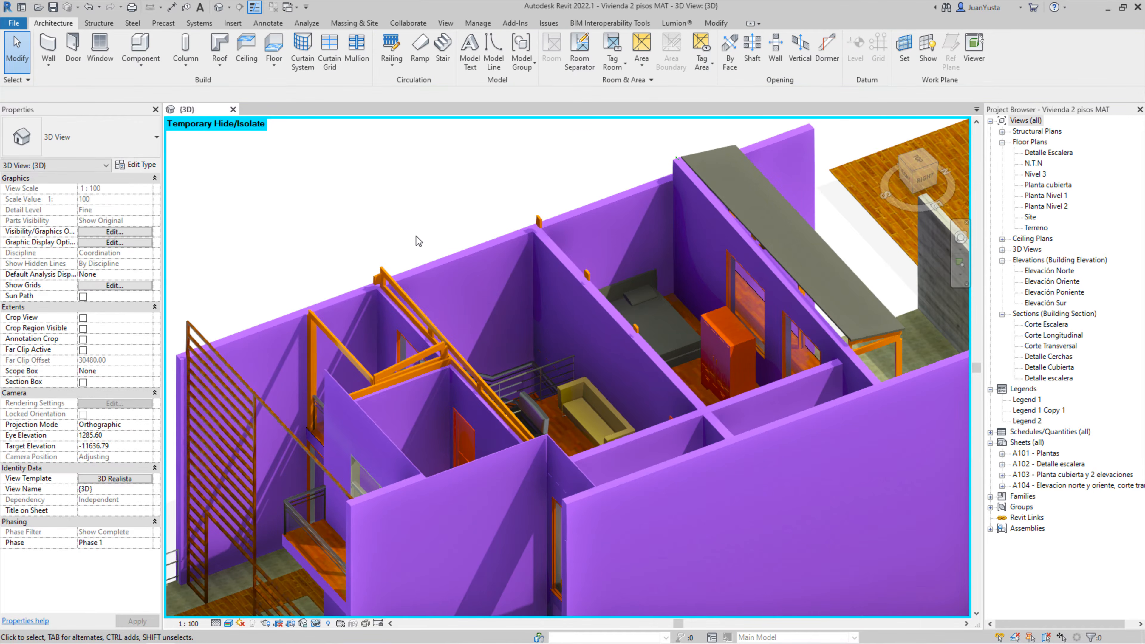
Reset the temporary hide to restore all the roof slabs, walls and beams
{"action": "middle_click_drag", "start_coordinate": [416, 239], "coordinate": [472, 314], "text": "shift"}
{"action": "key", "text": "h"}
{"action": "key", "text": "r"}
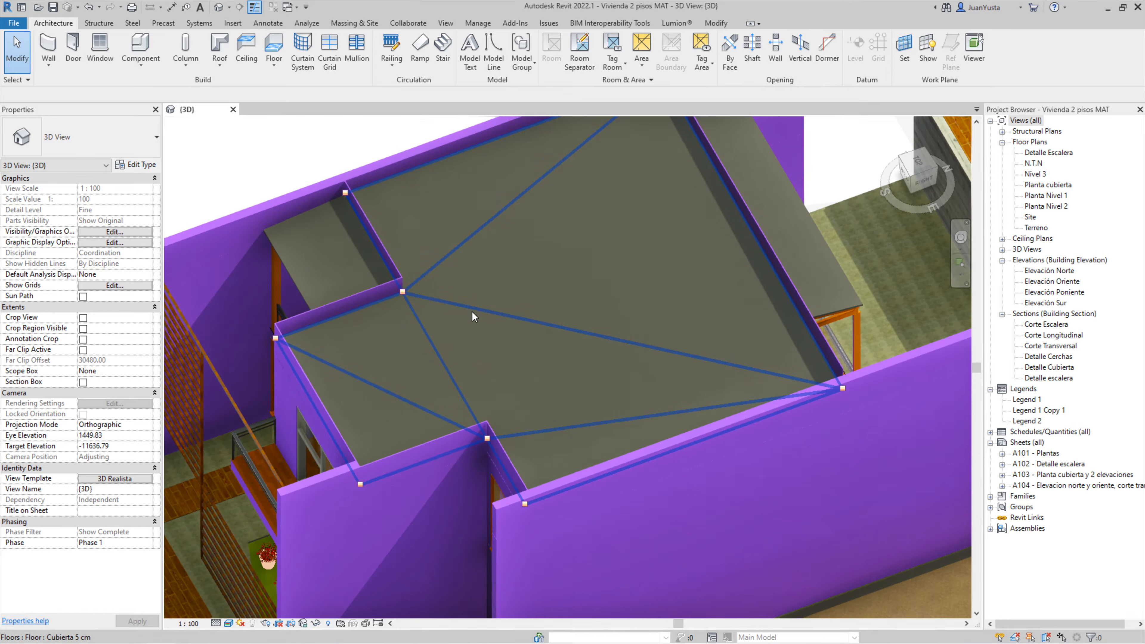
{"action": "middle_click_drag", "start_coordinate": [472, 346], "coordinate": [513, 296], "text": "shift"}
{"action": "middle_click_drag", "start_coordinate": [499, 400], "coordinate": [490, 299], "text": "shift"}
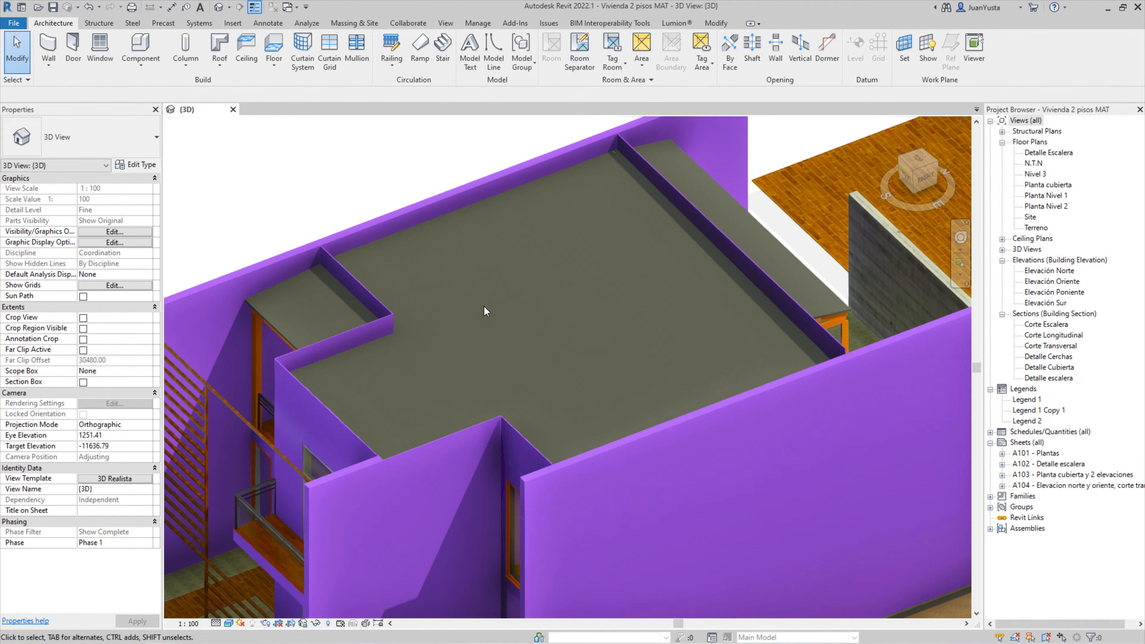
{"action": "middle_click_drag", "start_coordinate": [484, 308], "coordinate": [328, 253], "text": "shift"}
{"action": "left_click", "coordinate": [327, 249]}
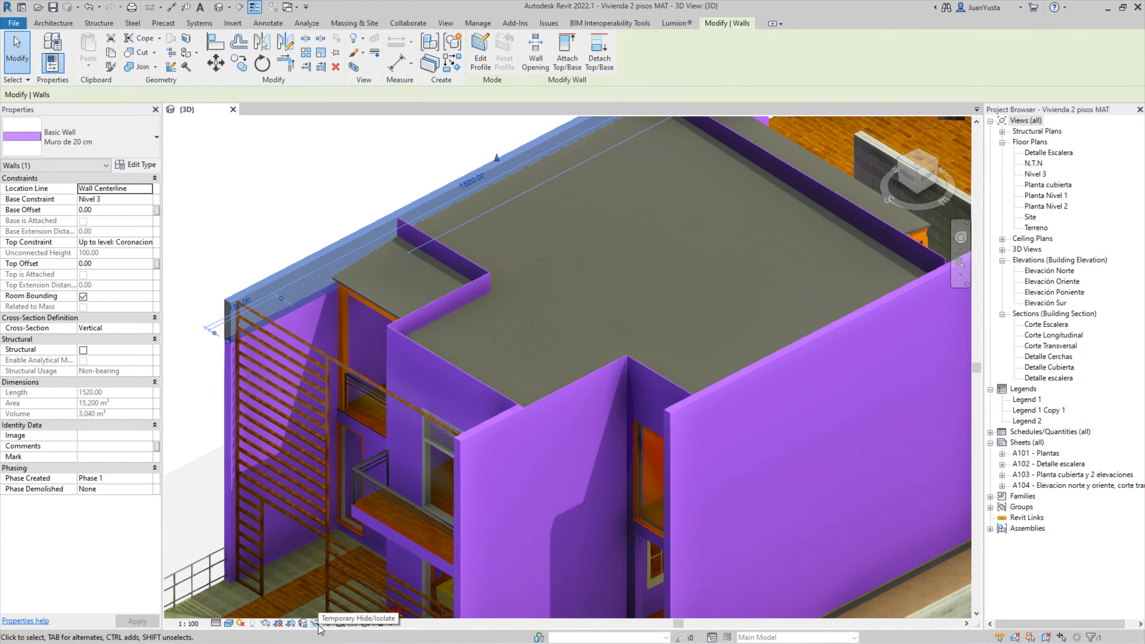
{"action": "middle_click_drag", "start_coordinate": [425, 366], "coordinate": [404, 371], "text": "shift"}
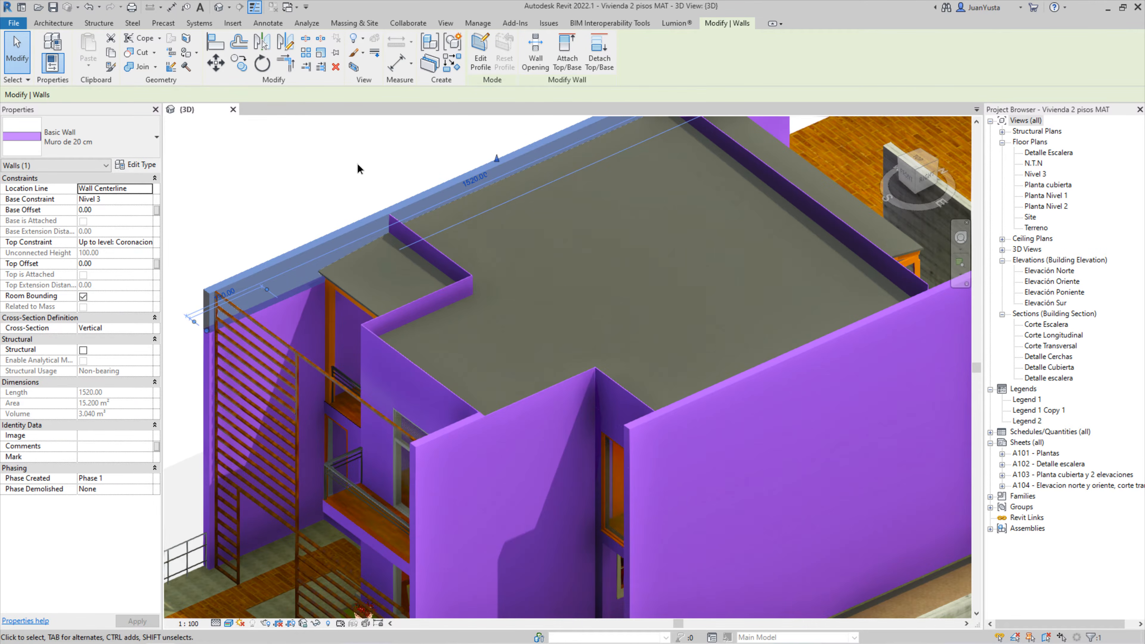
{"action": "left_click", "coordinate": [357, 163]}
Select the front upper balcony's post and railing elements and temporarily isolate their categories in the 3D view
{"action": "left_click", "coordinate": [333, 312]}
{"action": "middle_click_drag", "start_coordinate": [332, 312], "coordinate": [344, 374], "text": "shift"}
{"action": "left_click", "coordinate": [342, 373], "text": "ctrl"}
{"action": "scroll", "coordinate": [345, 372], "scroll_direction": "up", "scroll_amount": 5}
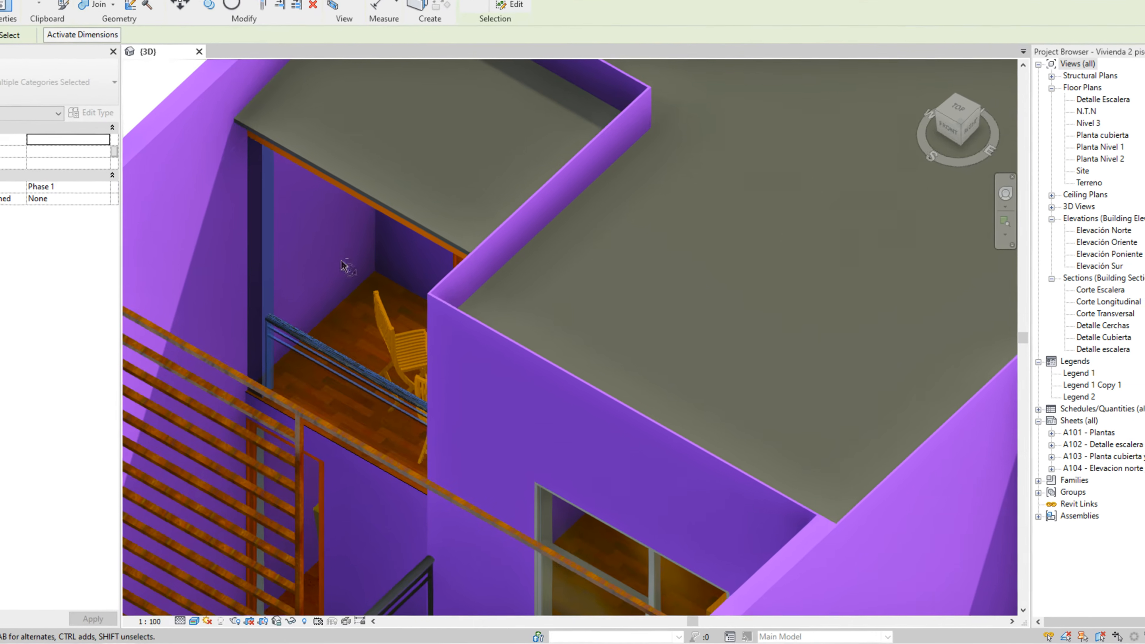
{"action": "middle_click_drag", "start_coordinate": [363, 301], "coordinate": [327, 287], "text": "shift"}
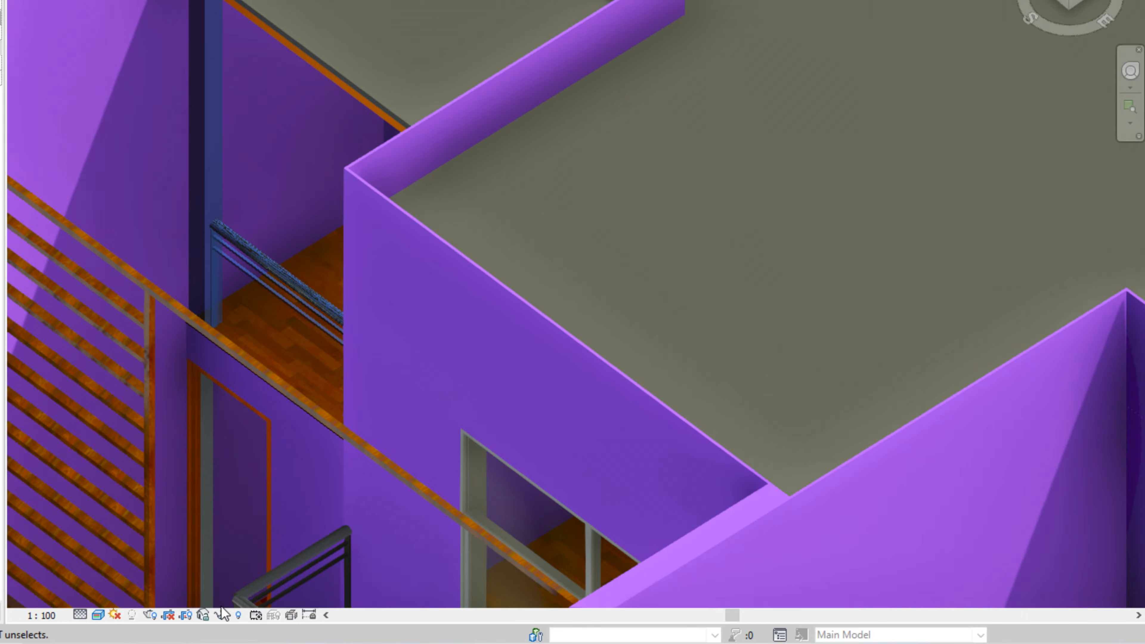
{"action": "left_click", "coordinate": [221, 615]}
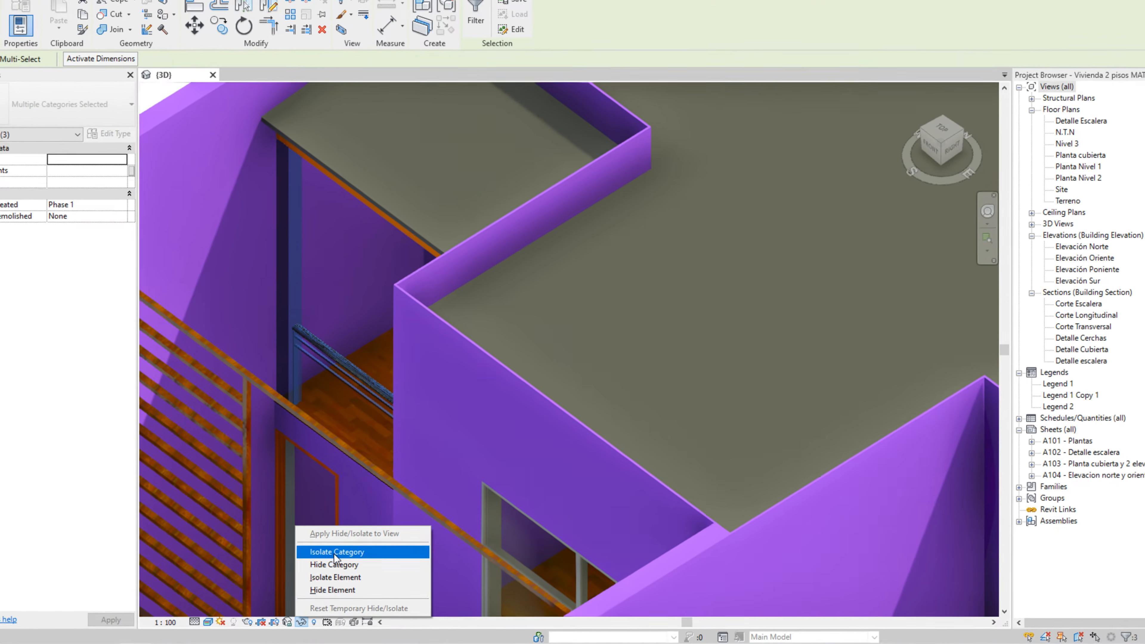
{"action": "left_click", "coordinate": [333, 553]}
{"action": "scroll", "coordinate": [344, 305], "scroll_direction": "down", "scroll_amount": 5}
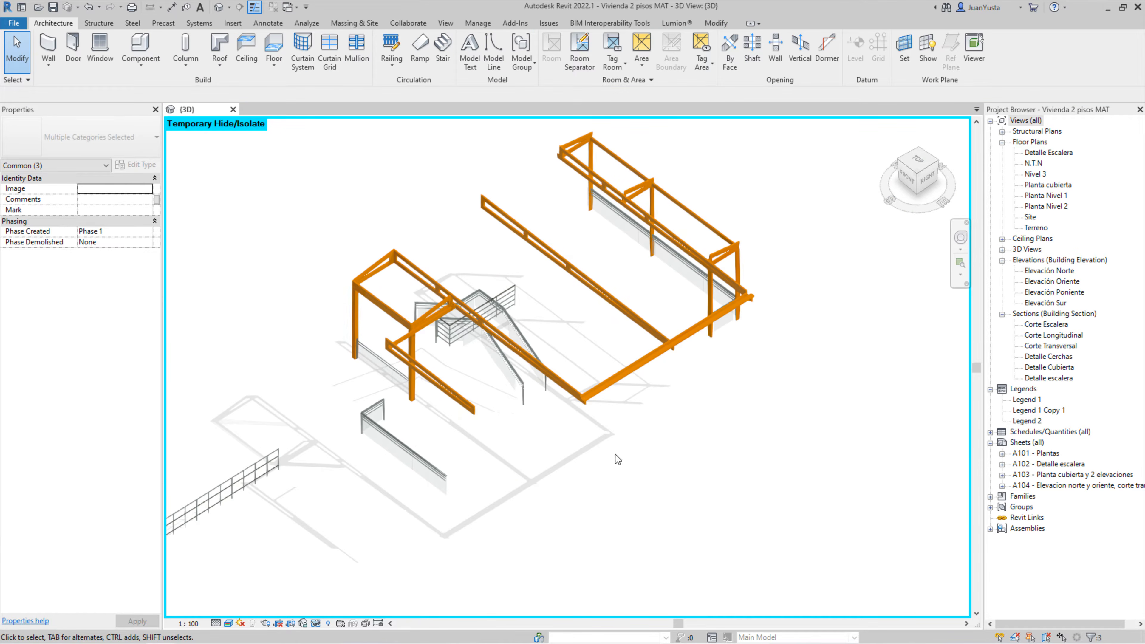
{"action": "middle_click_drag", "start_coordinate": [509, 446], "coordinate": [572, 446], "text": "shift"}
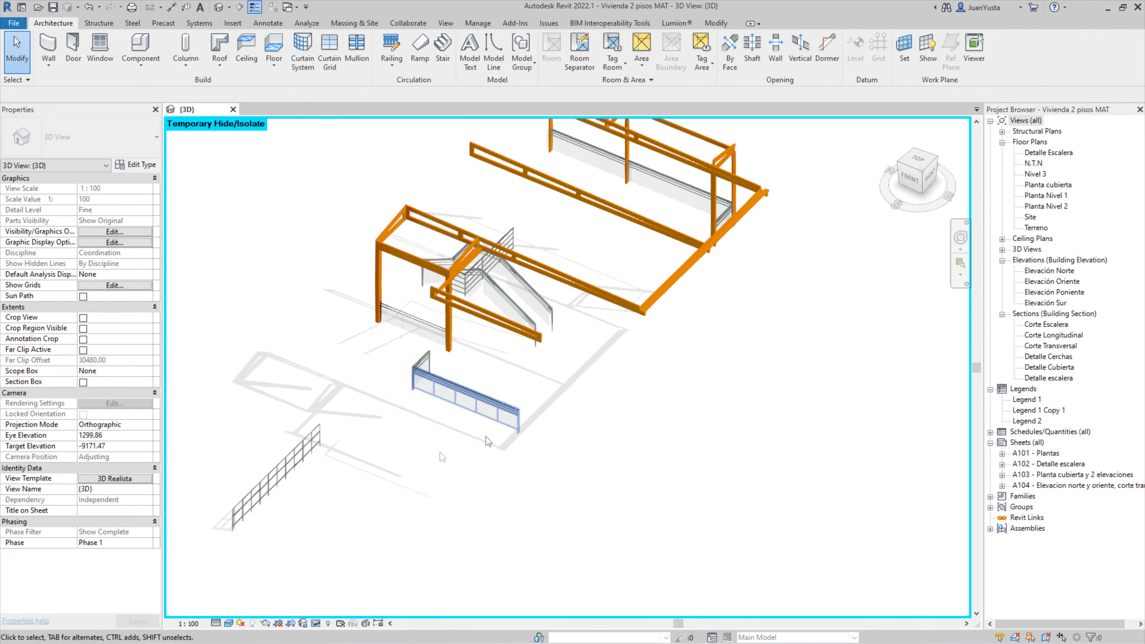
{"action": "middle_click_drag", "start_coordinate": [382, 247], "coordinate": [493, 291], "text": "shift"}
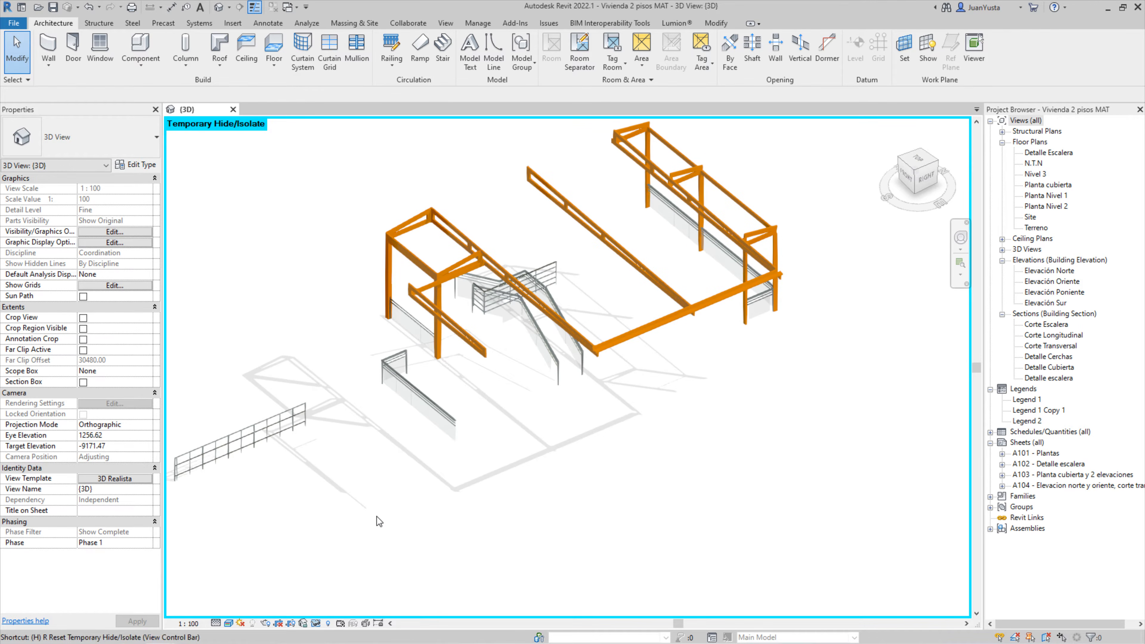
Reset the temporary category isolation to restore the complete house model
{"action": "key", "text": "r"}
{"action": "middle_click_drag", "start_coordinate": [396, 296], "coordinate": [385, 318], "text": "shift"}
{"action": "scroll", "coordinate": [392, 273], "scroll_direction": "up", "scroll_amount": 3}
Select the front upper balcony's wooden post, its railing and the beam above, and temporarily isolate only those three elements
{"action": "left_click", "coordinate": [373, 264]}
{"action": "key", "text": "Escape"}
{"action": "left_click", "coordinate": [375, 274]}
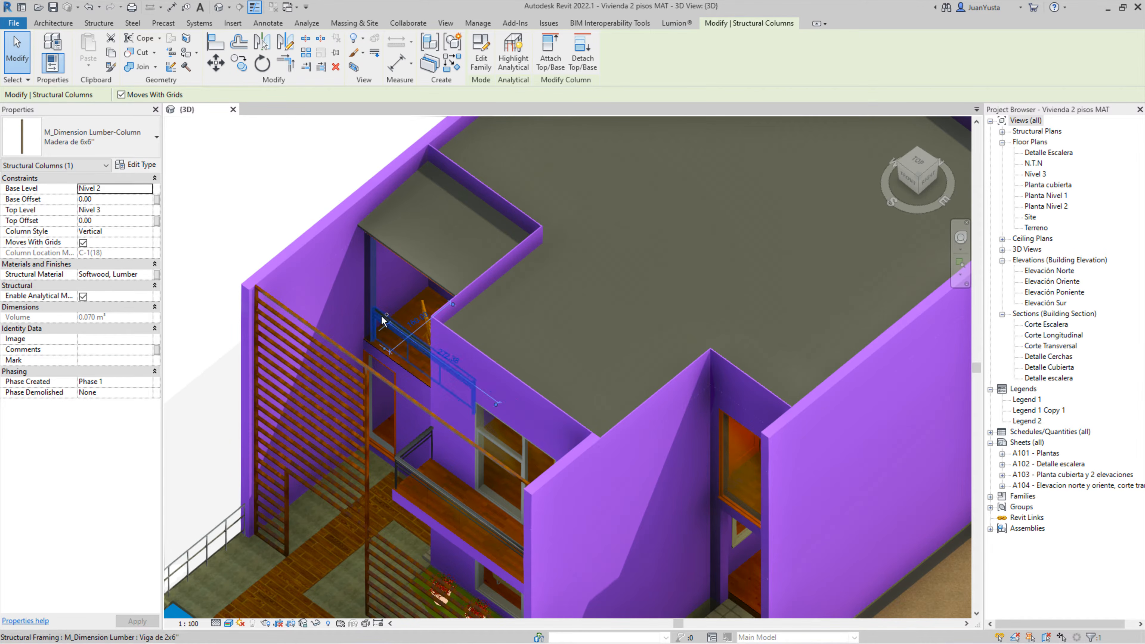
{"action": "left_click", "coordinate": [381, 315], "text": "ctrl"}
{"action": "middle_click_drag", "start_coordinate": [381, 315], "coordinate": [430, 239], "text": "shift"}
{"action": "left_click", "coordinate": [381, 241], "text": "ctrl"}
{"action": "left_click", "coordinate": [314, 623]}
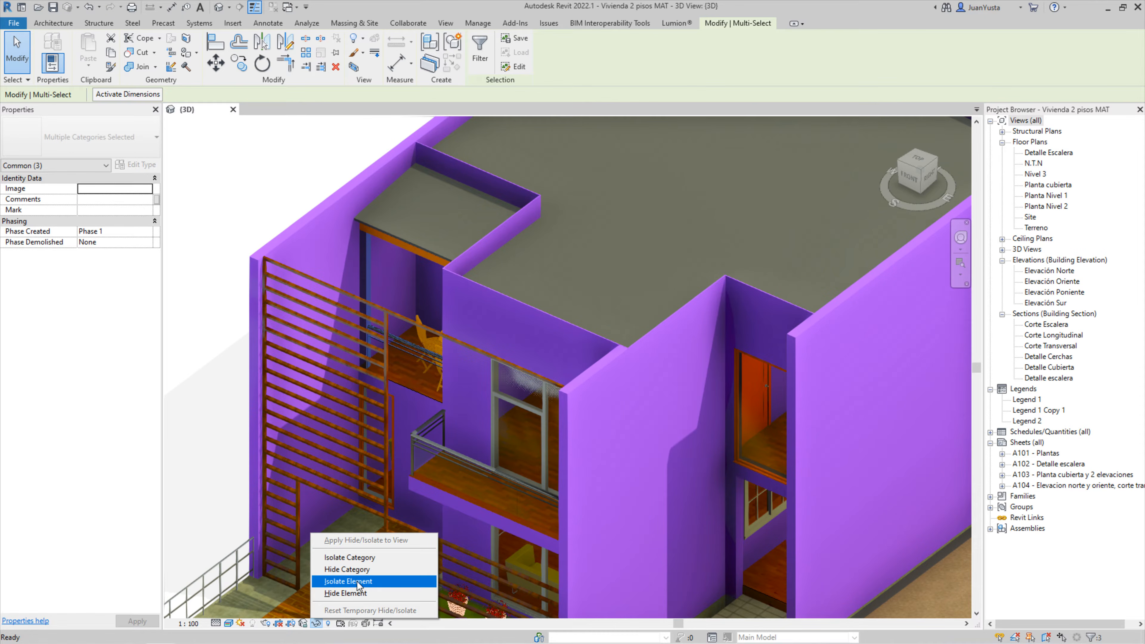
{"action": "left_click", "coordinate": [365, 581]}
{"action": "scroll", "coordinate": [393, 277], "scroll_direction": "down", "scroll_amount": 1}
{"action": "left_click", "coordinate": [612, 354]}
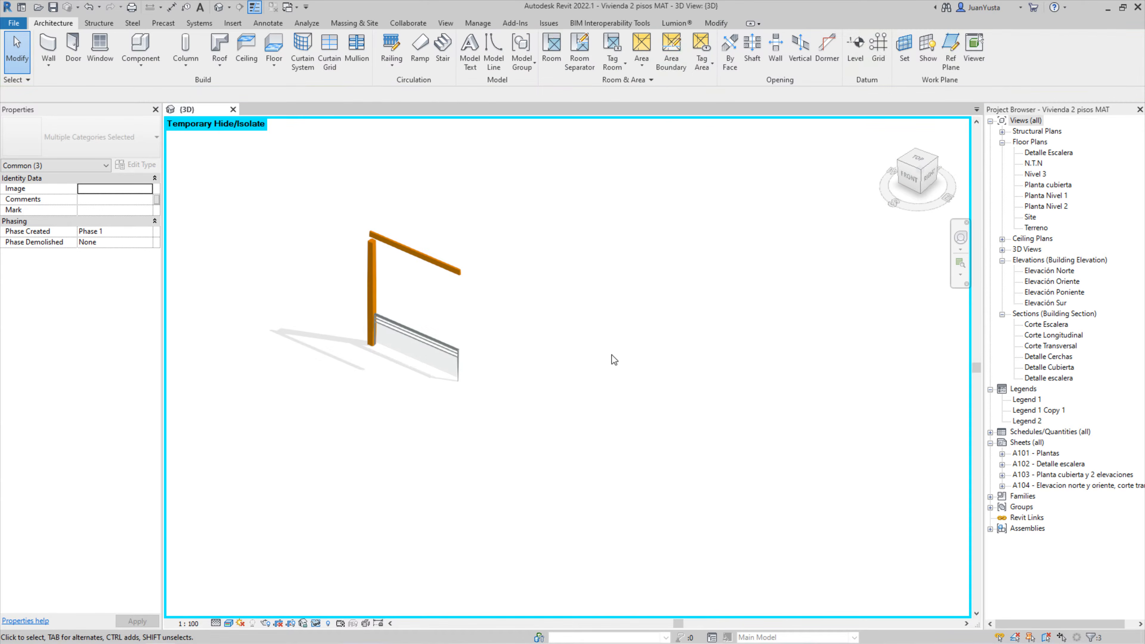
{"action": "middle_click_drag", "start_coordinate": [604, 357], "coordinate": [324, 384], "text": "shift"}
{"action": "middle_click_drag", "start_coordinate": [481, 250], "coordinate": [503, 409], "text": "shift"}
Reset the temporary element isolation of the balcony post, railing and beam
{"action": "key", "text": "h"}
{"action": "key", "text": "r"}
{"action": "scroll", "coordinate": [502, 404], "scroll_direction": "down", "scroll_amount": 3}
{"action": "middle_click_drag", "start_coordinate": [581, 401], "coordinate": [502, 427], "text": "shift"}
{"action": "scroll", "coordinate": [501, 427], "scroll_direction": "down", "scroll_amount": 1}
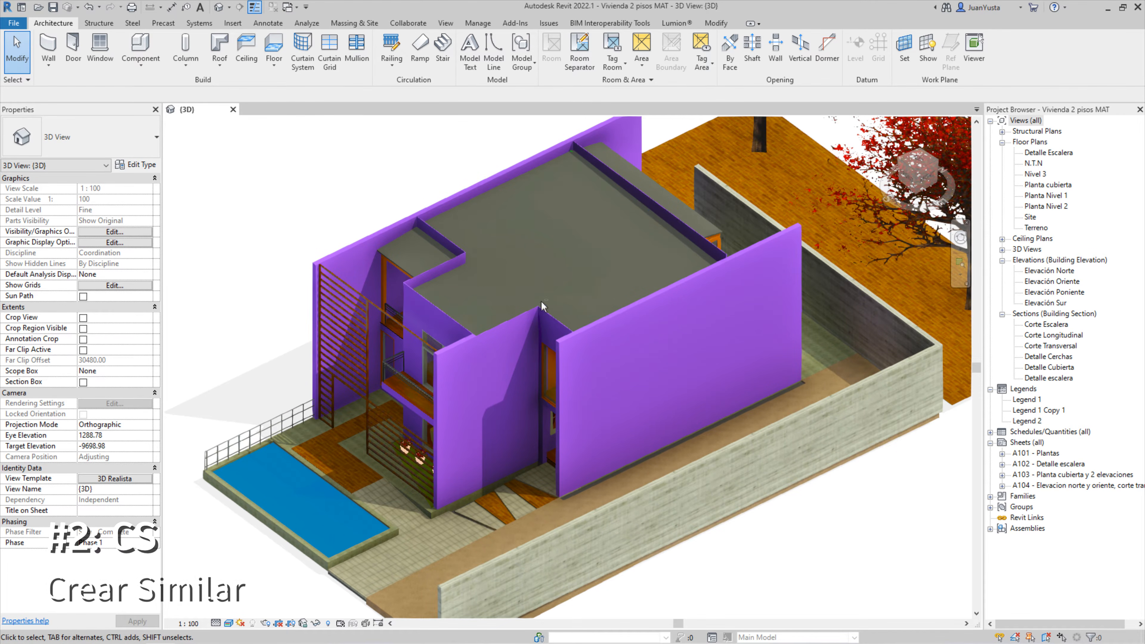
{"action": "middle_click_drag", "start_coordinate": [542, 302], "coordinate": [574, 311], "text": "shift"}
{"action": "middle_click_drag", "start_coordinate": [574, 391], "coordinate": [644, 393], "text": "shift"}
{"action": "scroll", "coordinate": [633, 421], "scroll_direction": "up", "scroll_amount": 2}
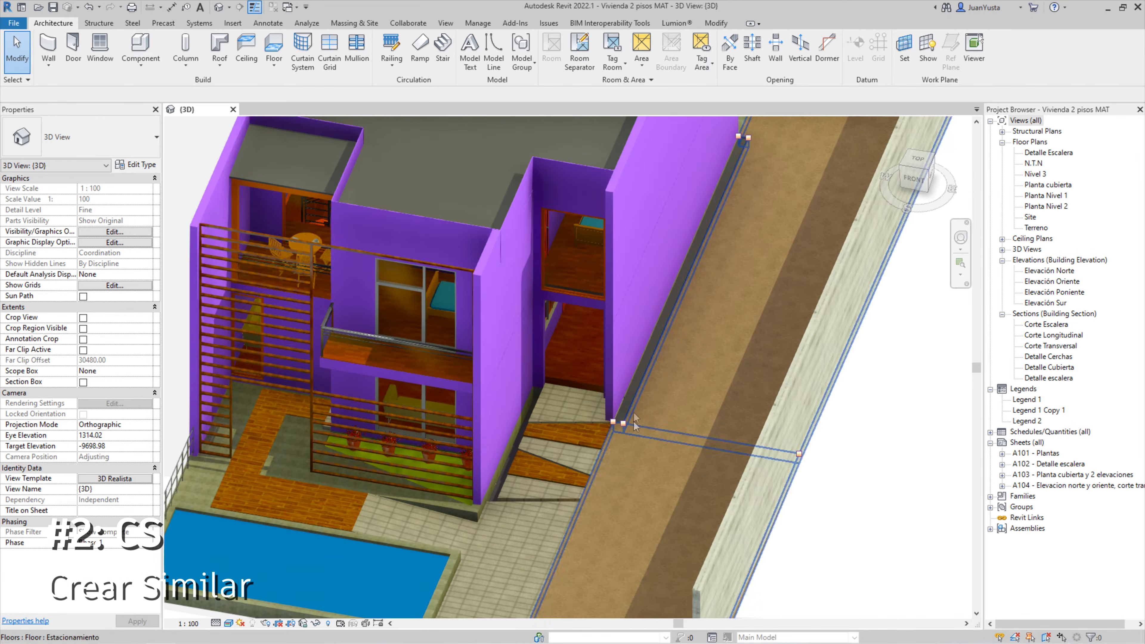
{"action": "middle_click_drag", "start_coordinate": [606, 377], "coordinate": [617, 384], "text": "shift"}
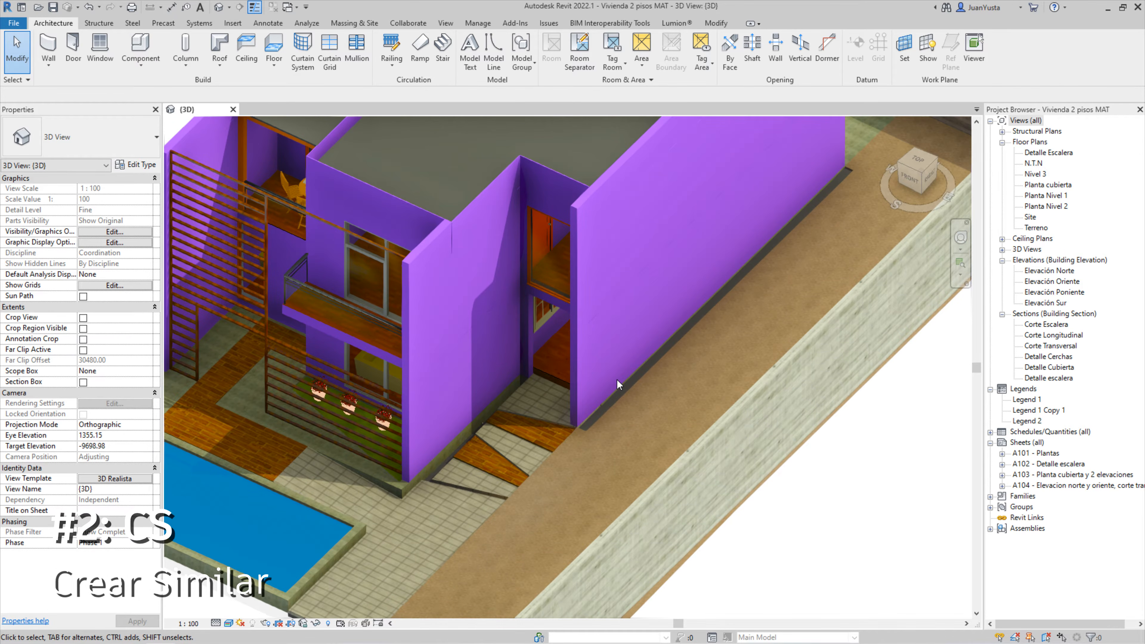
{"action": "middle_click_drag", "start_coordinate": [605, 431], "coordinate": [573, 453], "text": "shift"}
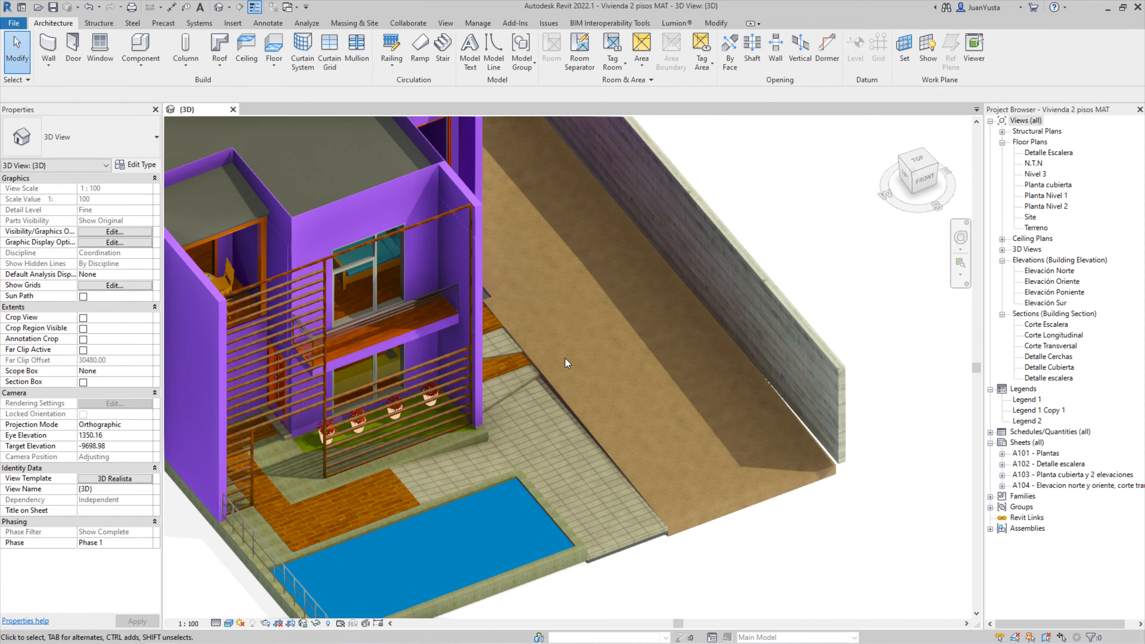
{"action": "left_click", "coordinate": [49, 48]}
{"action": "left_click", "coordinate": [85, 134]}
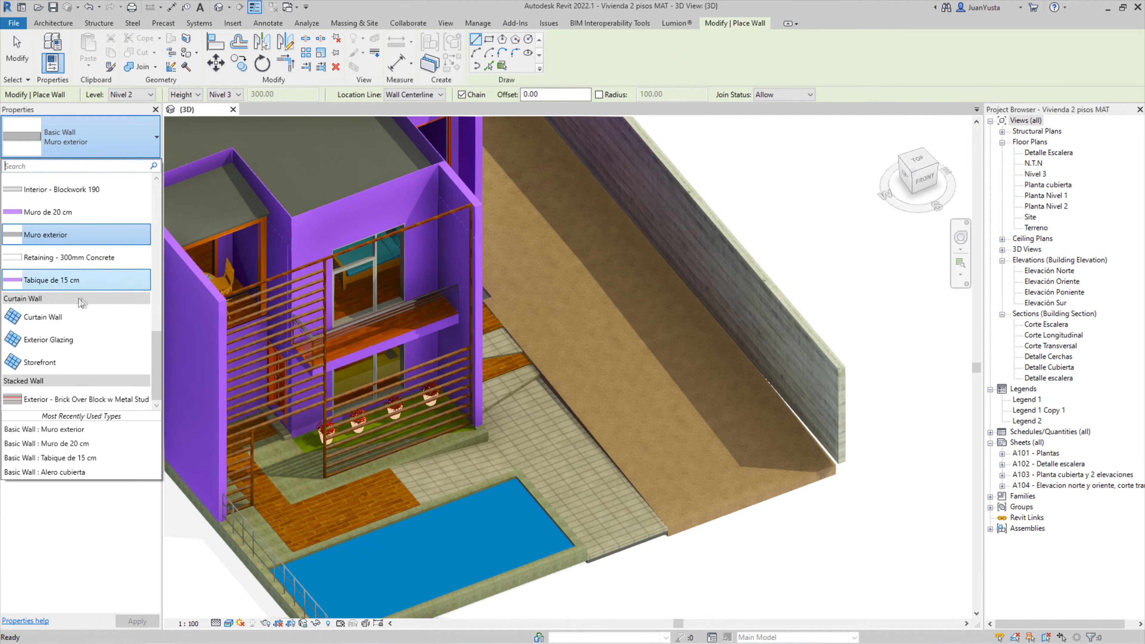
{"action": "key", "text": "Escape"}
{"action": "key", "text": "Escape"}
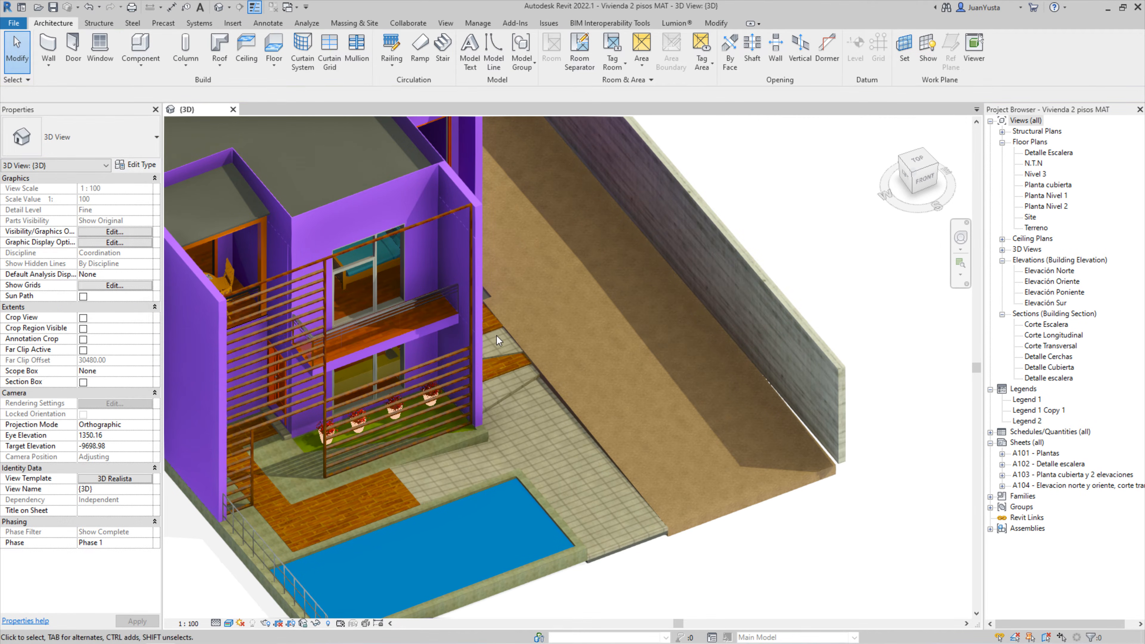
Use Create Similar on the purple front side wall and draw a Muro de 20 cm wall in front of the house
{"action": "left_click", "coordinate": [484, 280]}
{"action": "key", "text": "c"}
{"action": "key", "text": "s"}
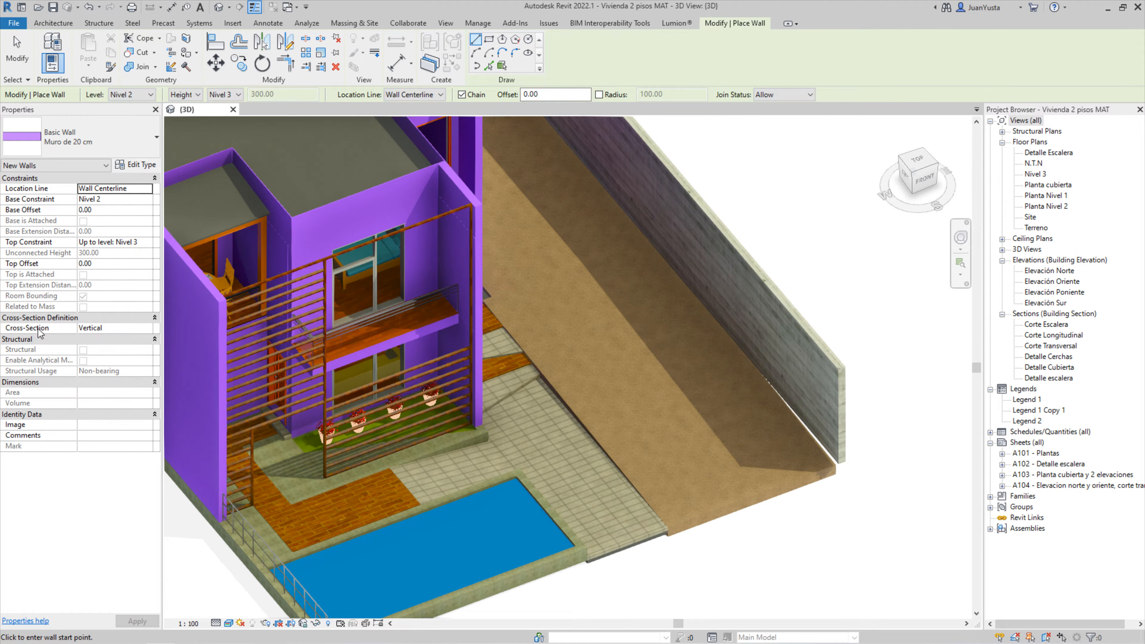
{"action": "left_click", "coordinate": [734, 475]}
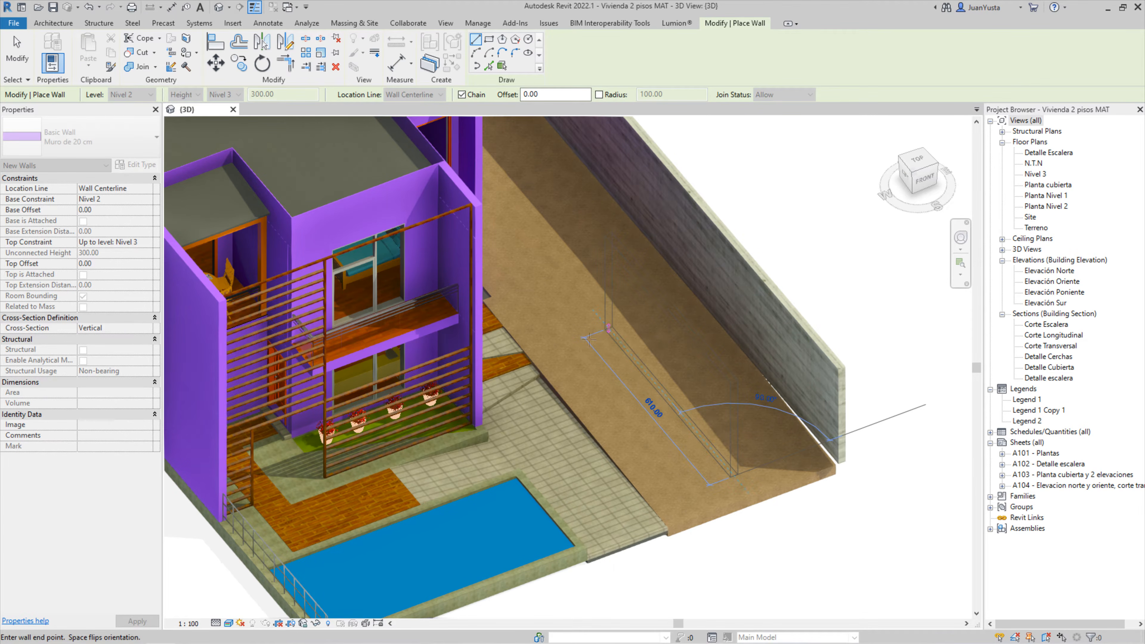
{"action": "key", "text": "Escape"}
{"action": "key", "text": "Escape"}
Delete the new Muro de 20 cm wall in front of the house
{"action": "middle_click_drag", "start_coordinate": [681, 374], "coordinate": [444, 369], "text": "shift"}
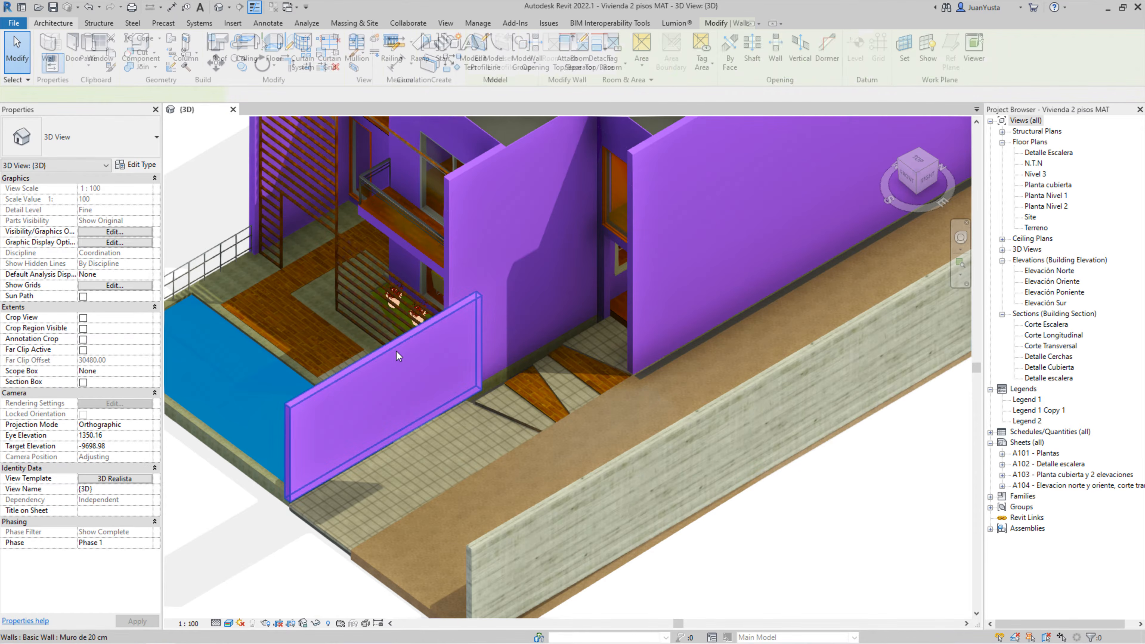
{"action": "left_click", "coordinate": [396, 350]}
{"action": "key", "text": "Delete"}
{"action": "middle_click_drag", "start_coordinate": [483, 255], "coordinate": [627, 358], "text": "shift"}
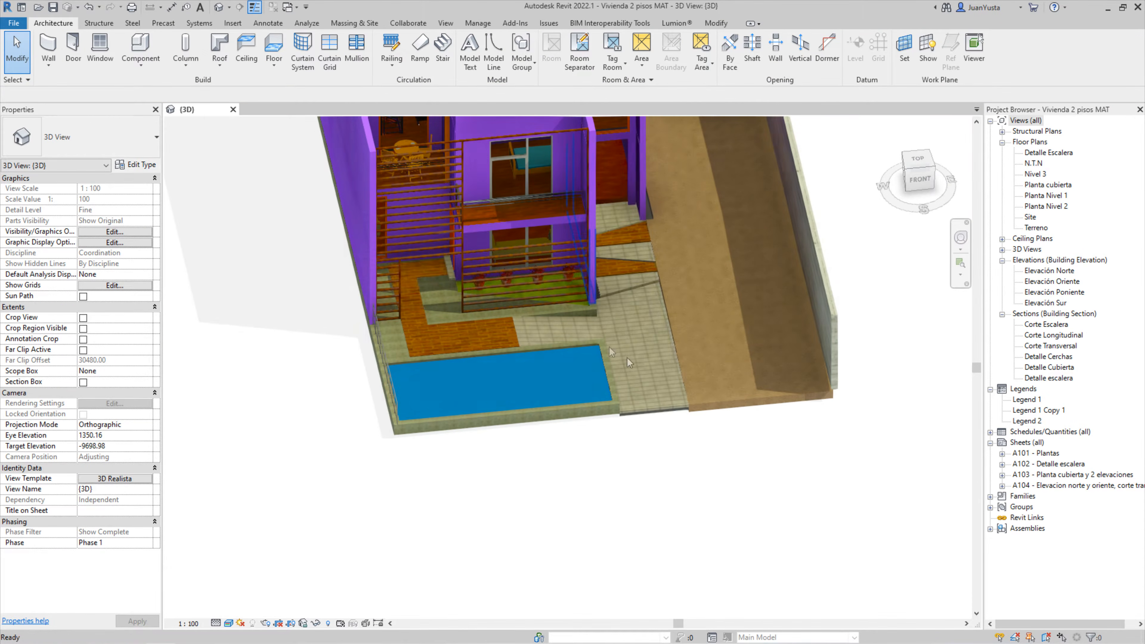
Use Create Similar on the concrete boundary wall and draw a parallel Muro exterior wall over the driveway
{"action": "middle_click_drag", "start_coordinate": [719, 363], "coordinate": [478, 419]}
{"action": "scroll", "coordinate": [491, 248], "scroll_direction": "up", "scroll_amount": 3}
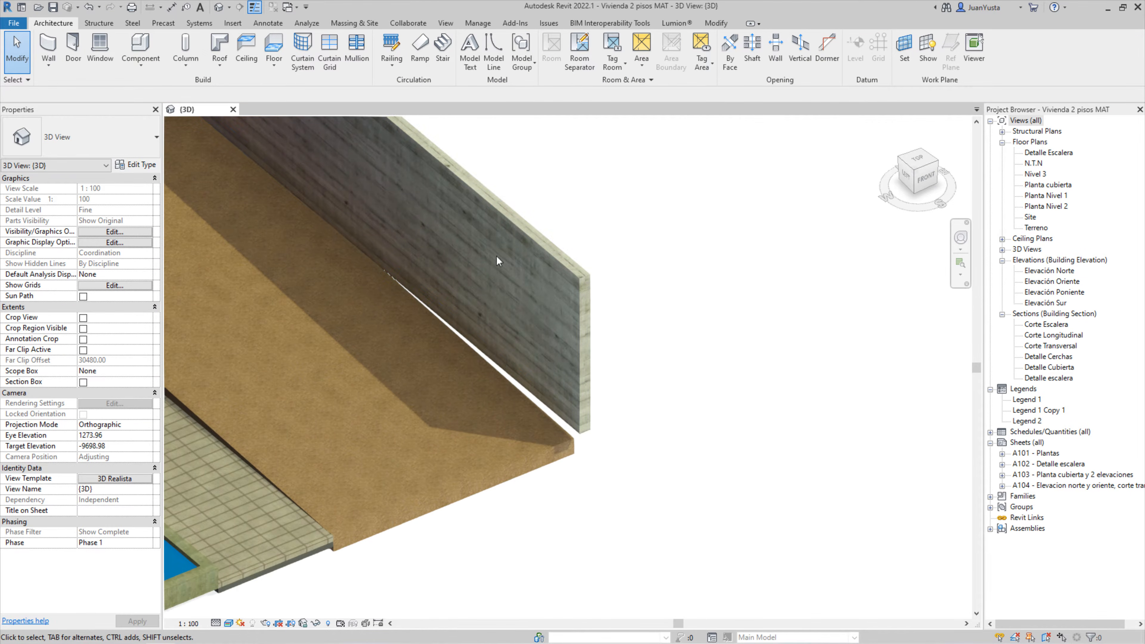
{"action": "middle_click_drag", "start_coordinate": [388, 254], "coordinate": [514, 274]}
{"action": "left_click", "coordinate": [588, 195]}
{"action": "key", "text": "c"}
{"action": "key", "text": "s"}
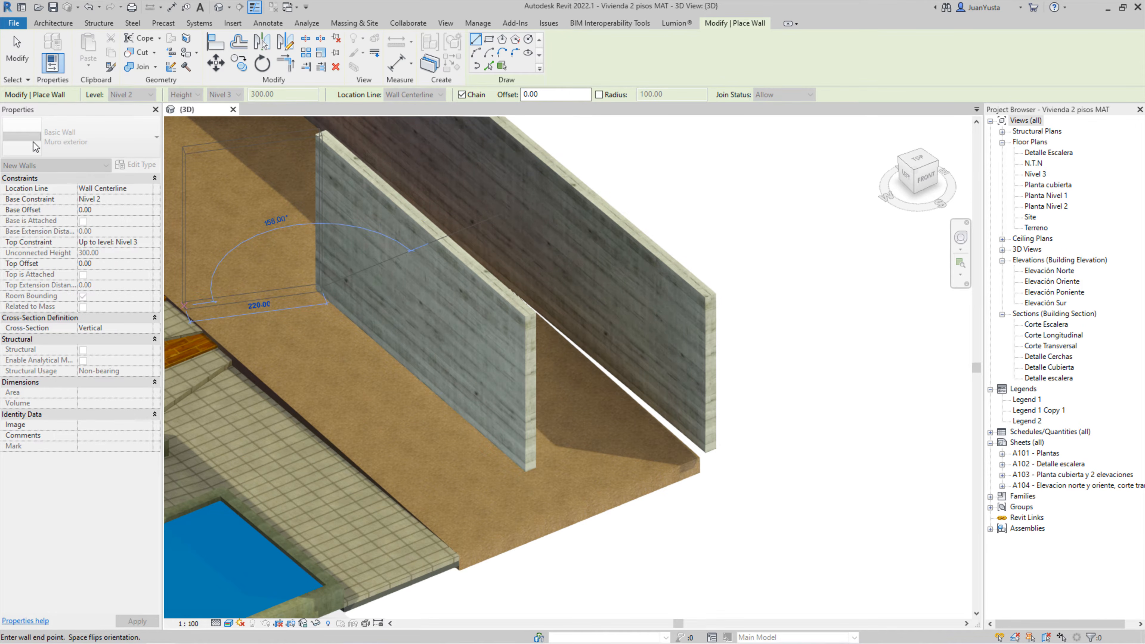
{"action": "key", "text": "Escape"}
{"action": "key", "text": "Escape"}
Delete the new Muro exterior wall standing over the driveway
{"action": "middle_click_drag", "start_coordinate": [485, 294], "coordinate": [522, 345], "text": "shift"}
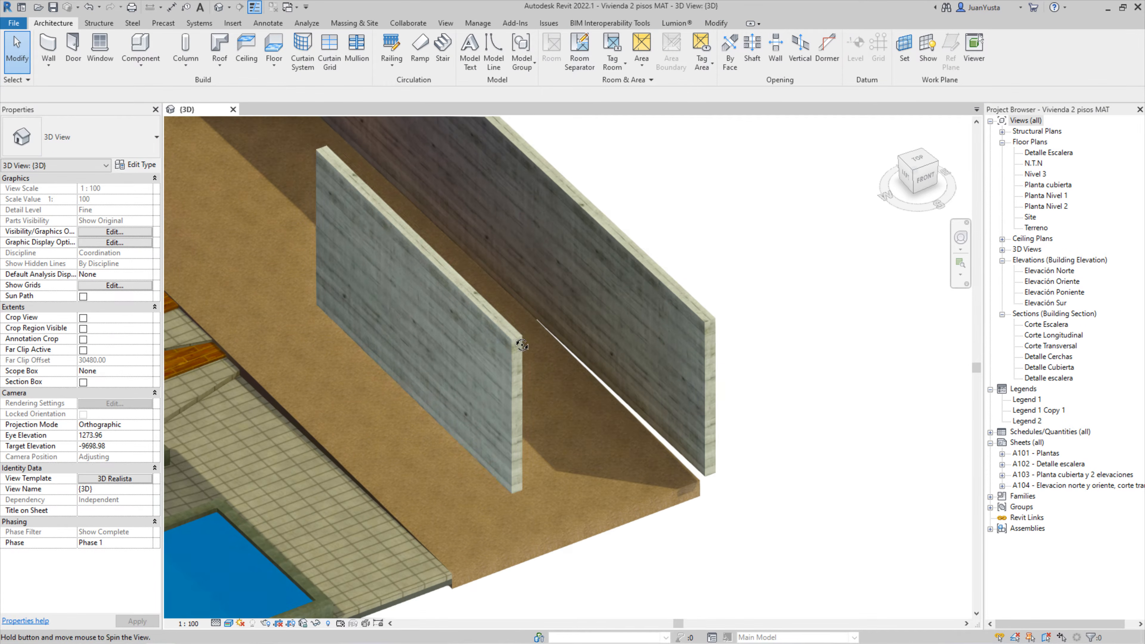
{"action": "left_click", "coordinate": [482, 314]}
{"action": "key", "text": "Delete"}
{"action": "scroll", "coordinate": [482, 314], "scroll_direction": "down", "scroll_amount": 4}
Try to create a railing similar to the Balla madera railing beside the pool from the 3D view
{"action": "middle_click_drag", "start_coordinate": [482, 315], "coordinate": [293, 383]}
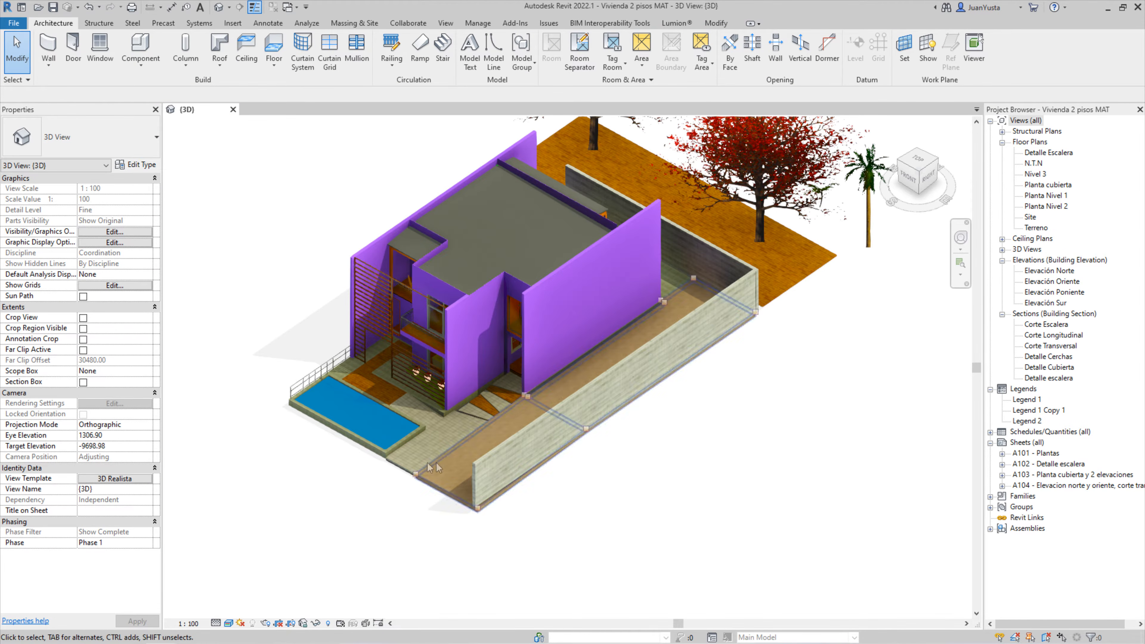
{"action": "scroll", "coordinate": [358, 397], "scroll_direction": "up", "scroll_amount": 2}
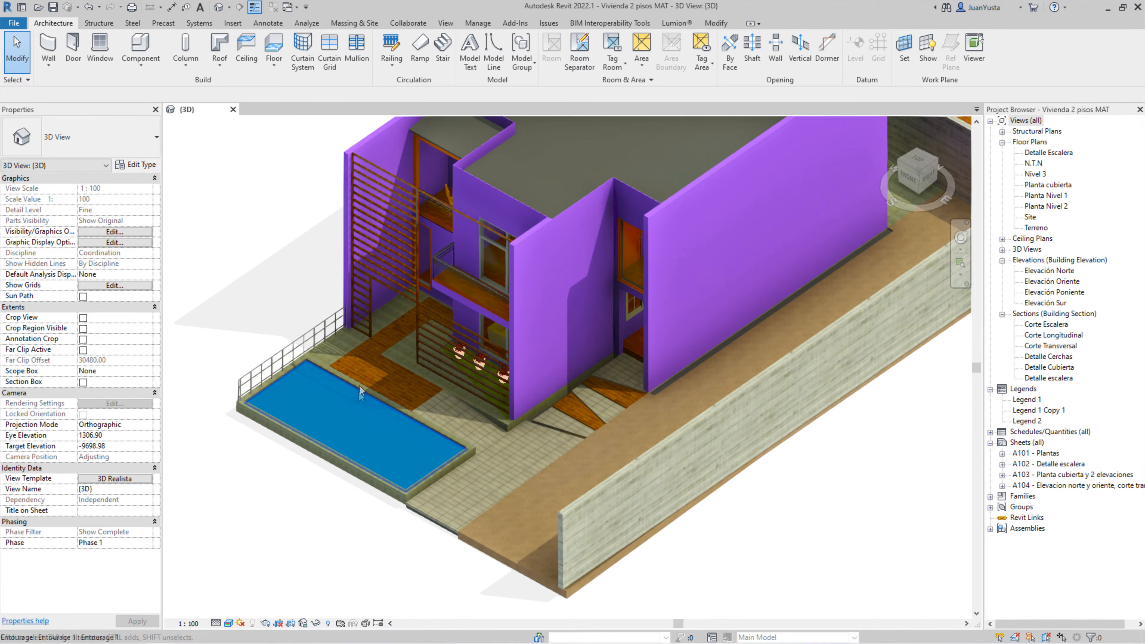
{"action": "scroll", "coordinate": [364, 369], "scroll_direction": "up", "scroll_amount": 1}
{"action": "scroll", "coordinate": [343, 315], "scroll_direction": "up", "scroll_amount": 2}
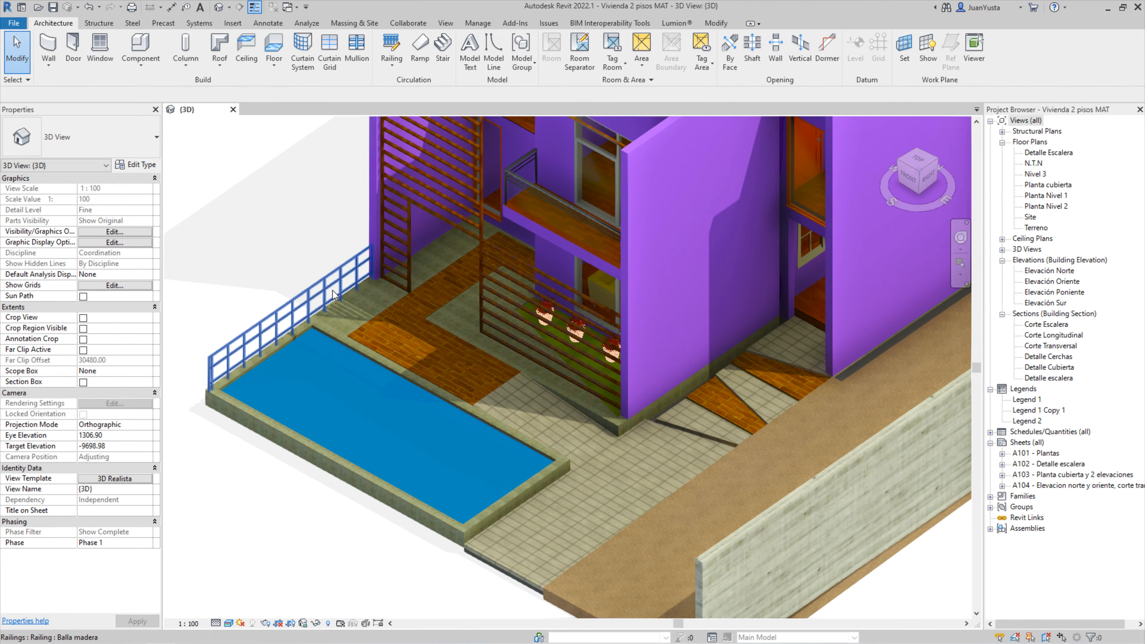
{"action": "double_click", "coordinate": [333, 290]}
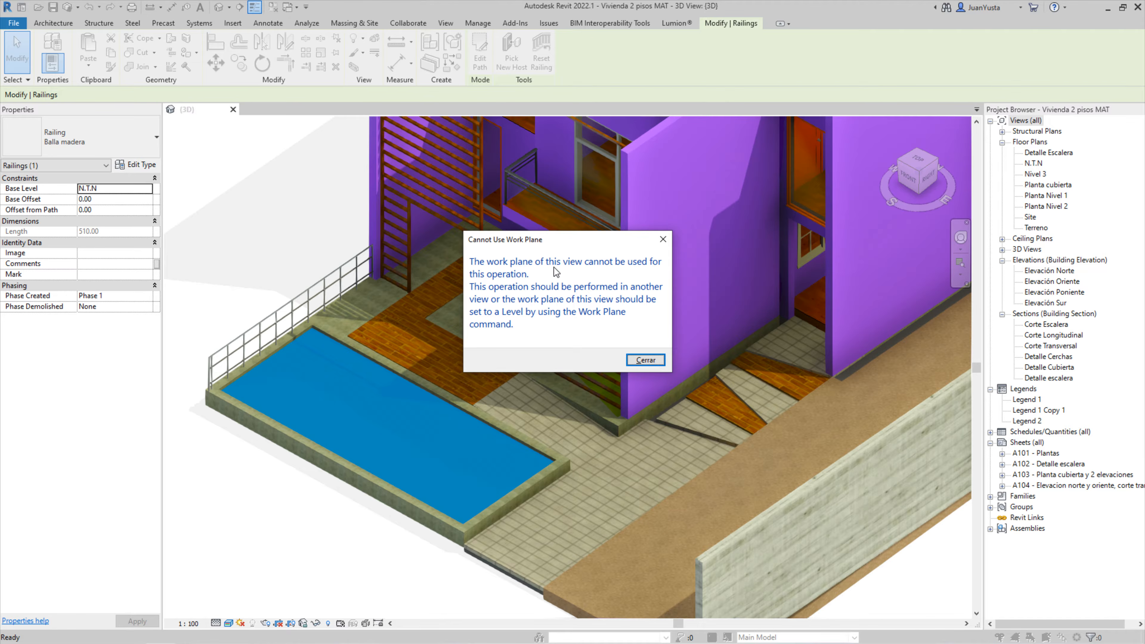
{"action": "left_click", "coordinate": [645, 360]}
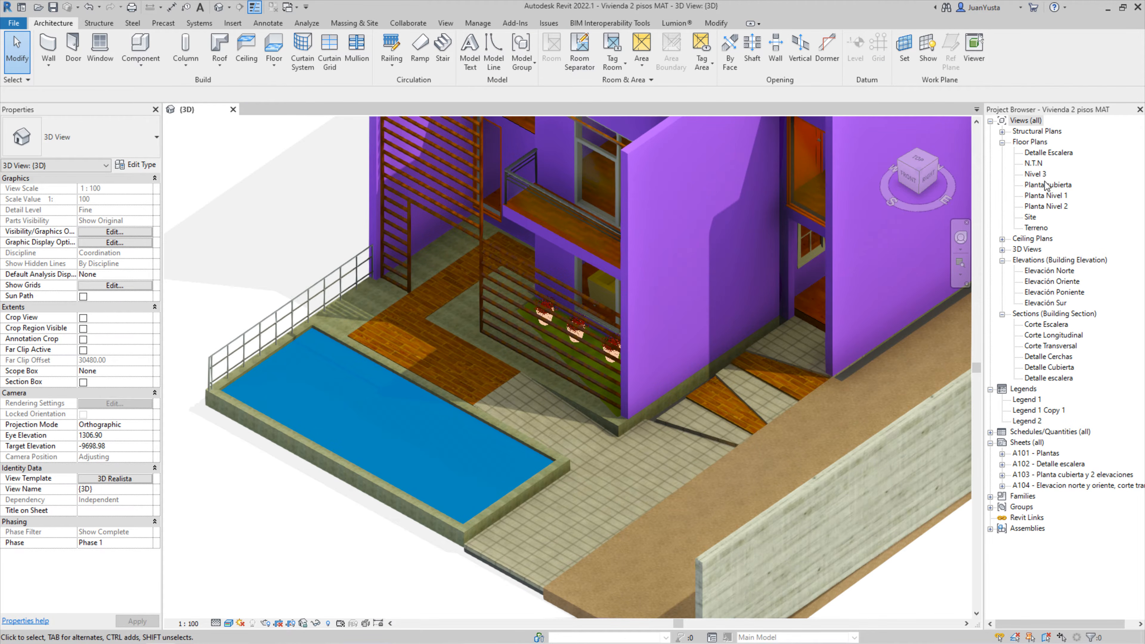
In the Planta Nivel 1 floor plan, use Create Similar on the Balla madera railing to sketch an L-shaped railing about 230 cm long south of grid A
{"action": "double_click", "coordinate": [1041, 195]}
{"action": "scroll", "coordinate": [453, 414], "scroll_direction": "up", "scroll_amount": 4}
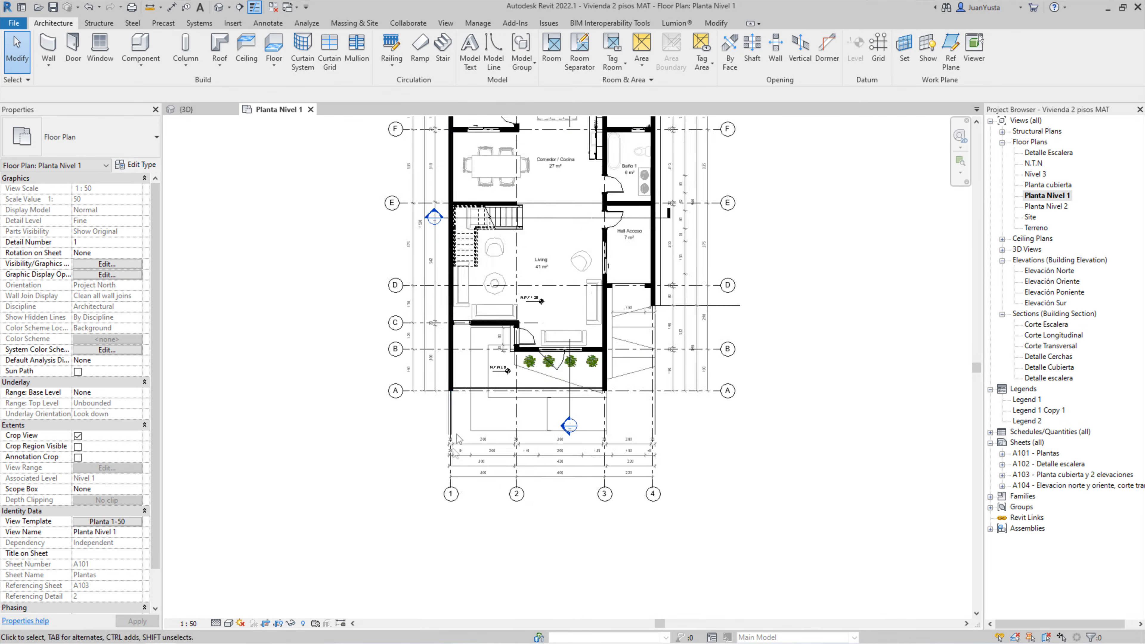
{"action": "double_click", "coordinate": [453, 414]}
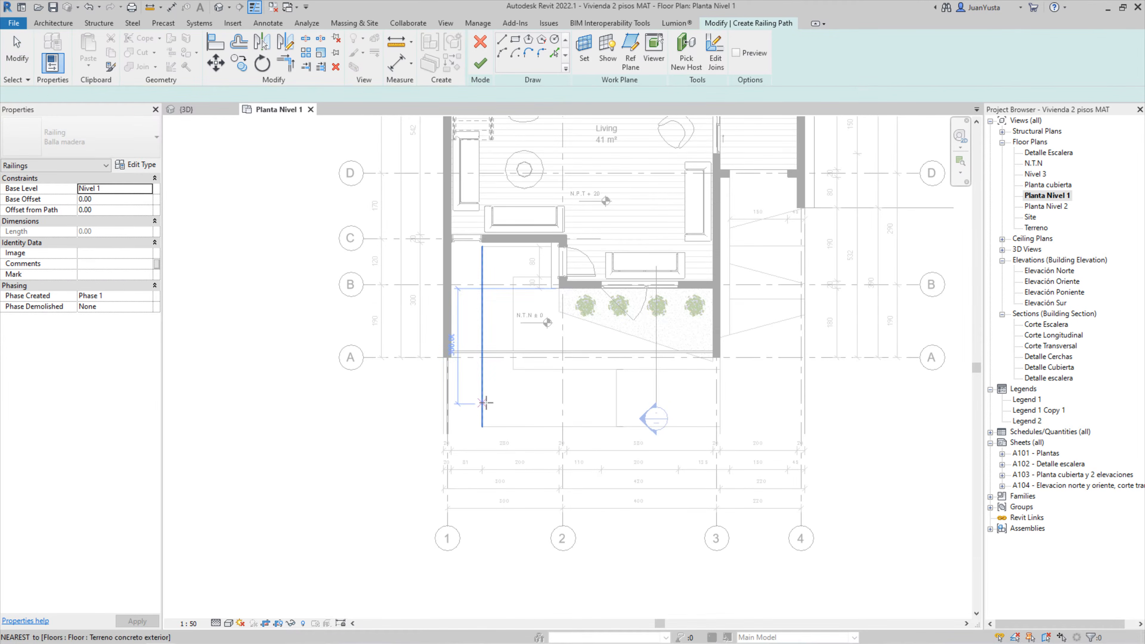
{"action": "scroll", "coordinate": [574, 406], "scroll_direction": "up", "scroll_amount": 2}
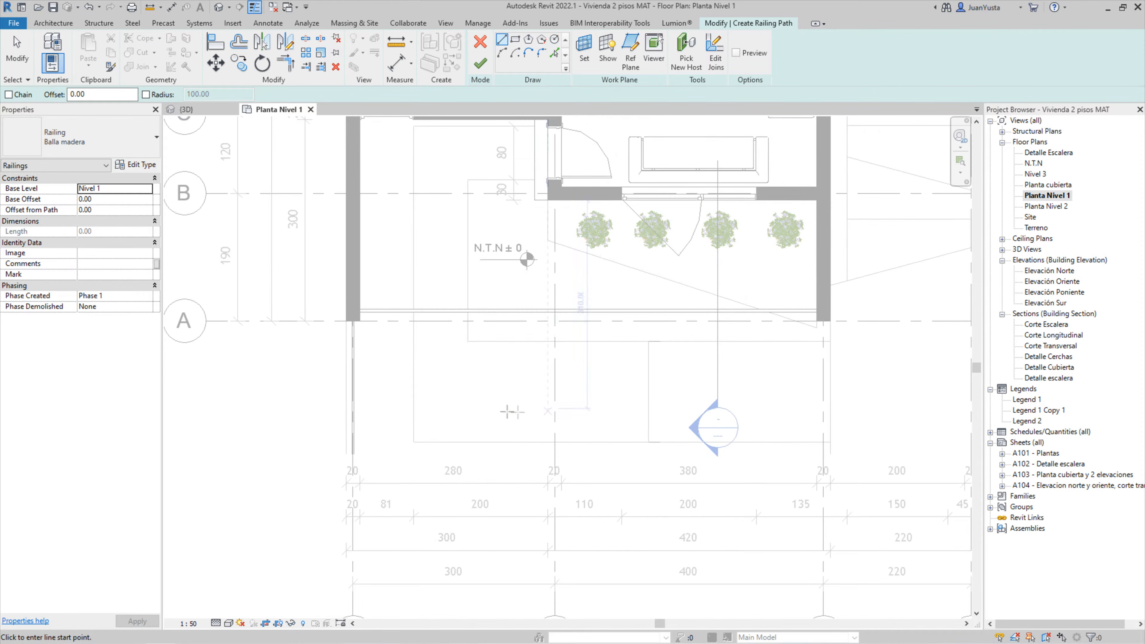
{"action": "left_click", "coordinate": [473, 401]}
{"action": "left_click", "coordinate": [587, 401]}
{"action": "left_click", "coordinate": [588, 362]}
{"action": "left_click", "coordinate": [588, 401]}
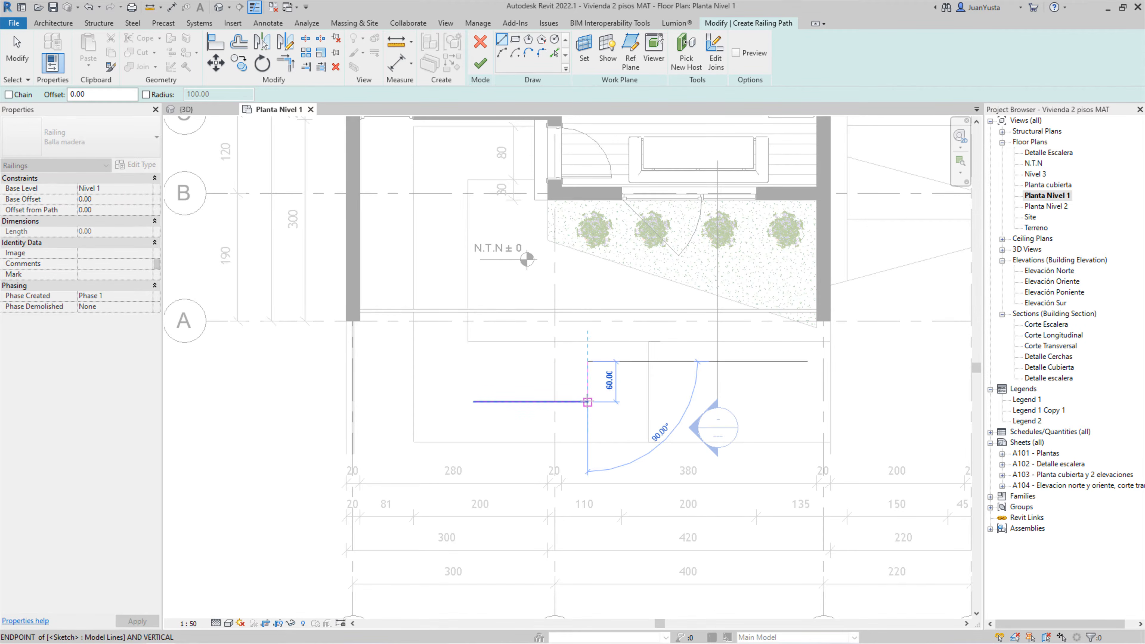
{"action": "key", "text": "Escape"}
{"action": "key", "text": "Escape"}
{"action": "left_click", "coordinate": [480, 63]}
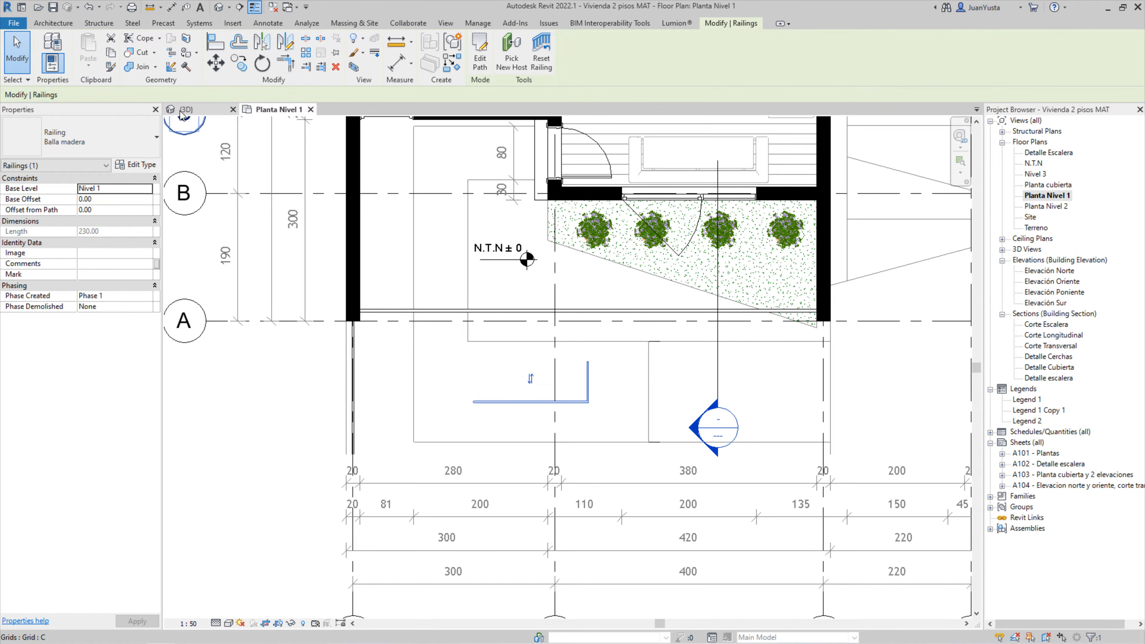
Open the {3D} view and examine the new L-shaped railing on the wooden pool deck
{"action": "left_click", "coordinate": [186, 109]}
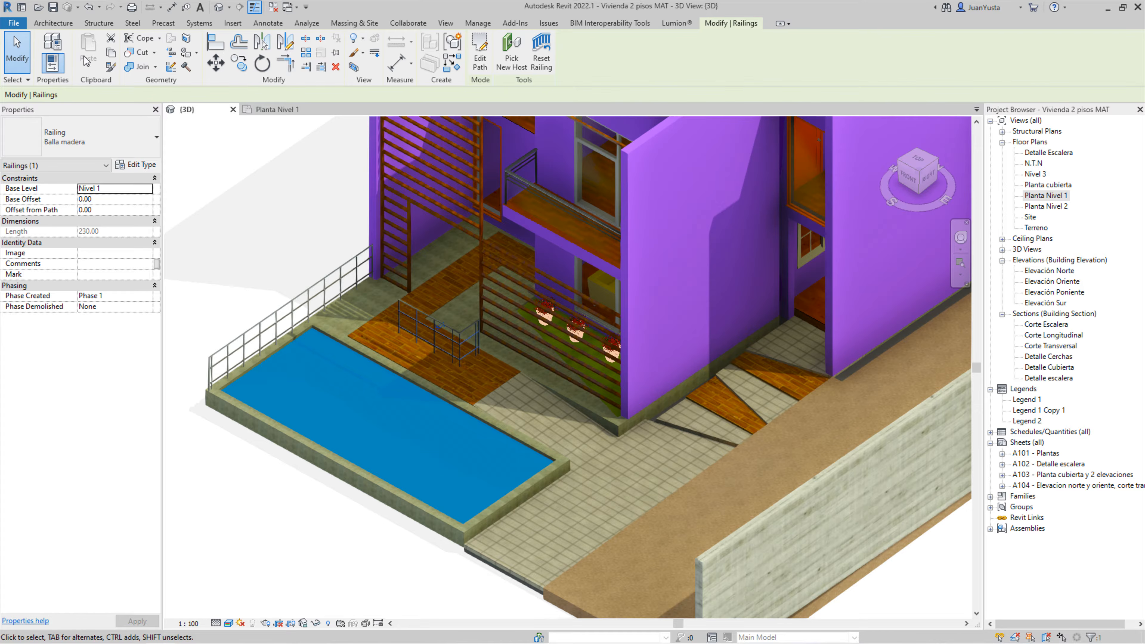
{"action": "left_click", "coordinate": [59, 24]}
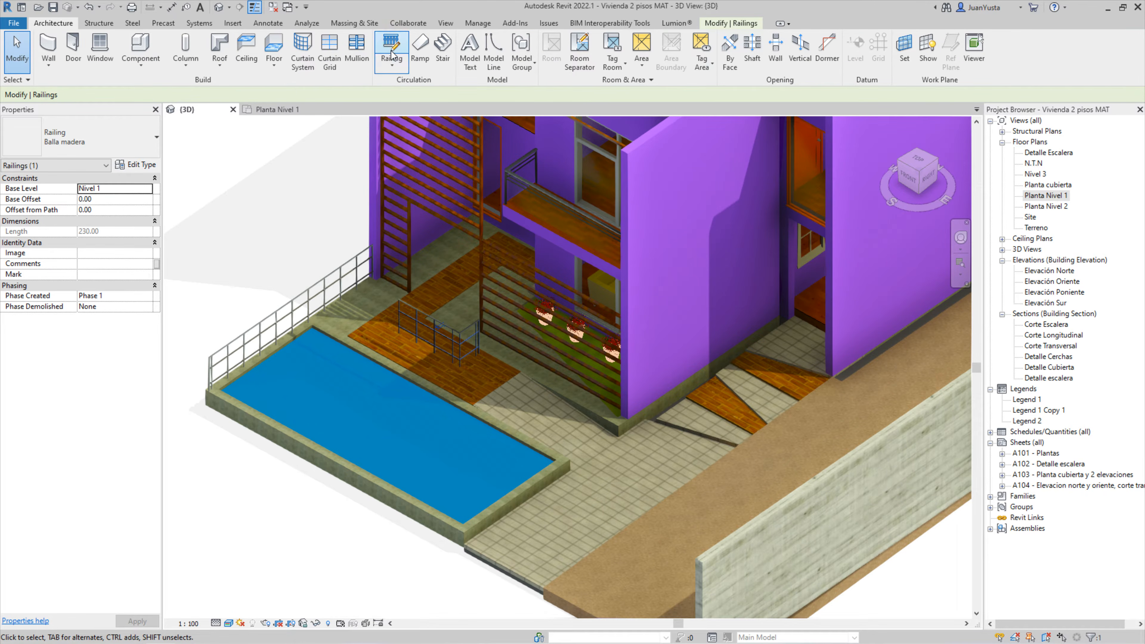
{"action": "scroll", "coordinate": [382, 336], "scroll_direction": "up", "scroll_amount": 5}
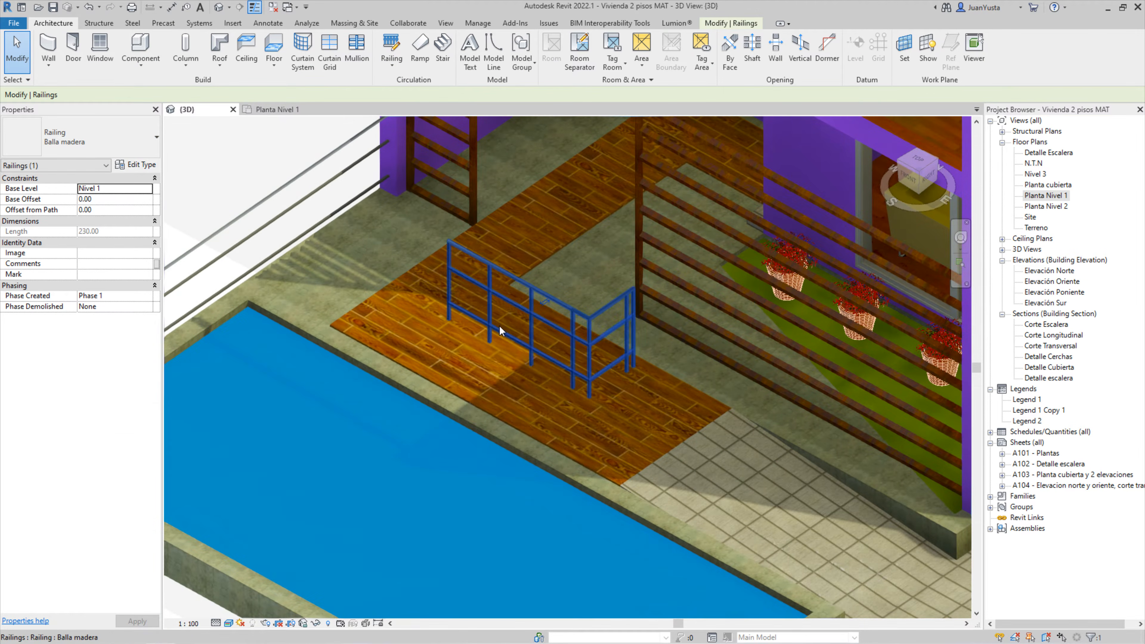
{"action": "key", "text": "Escape"}
Delete the new L-shaped railing from the wooden pool deck
{"action": "left_click", "coordinate": [454, 266]}
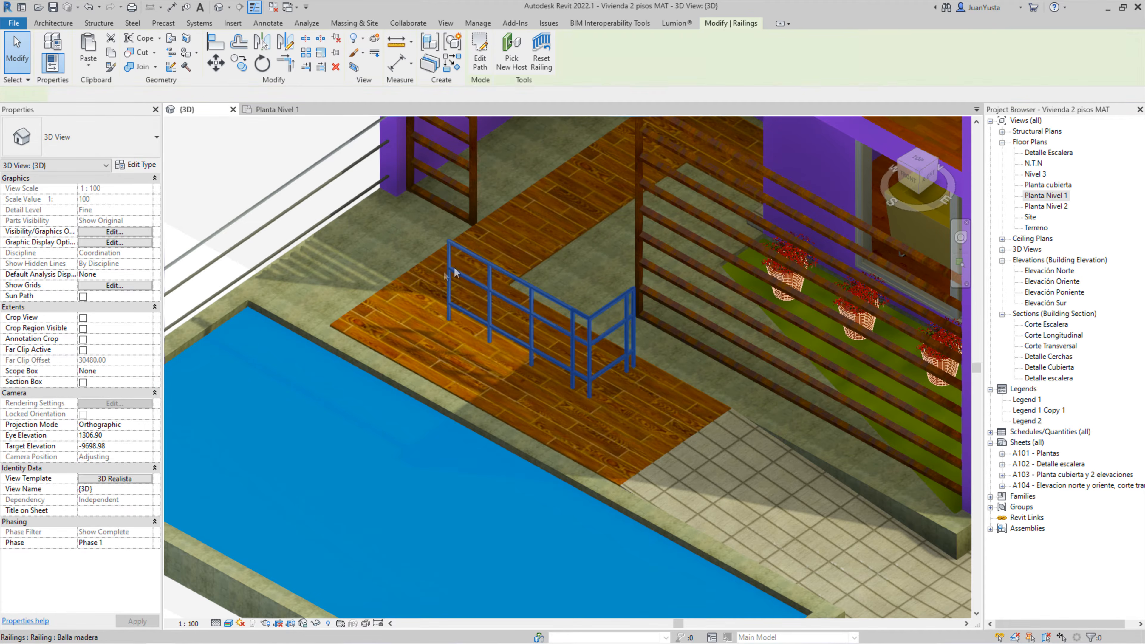
{"action": "scroll", "coordinate": [370, 298], "scroll_direction": "down", "scroll_amount": 3}
{"action": "scroll", "coordinate": [464, 338], "scroll_direction": "up", "scroll_amount": 2}
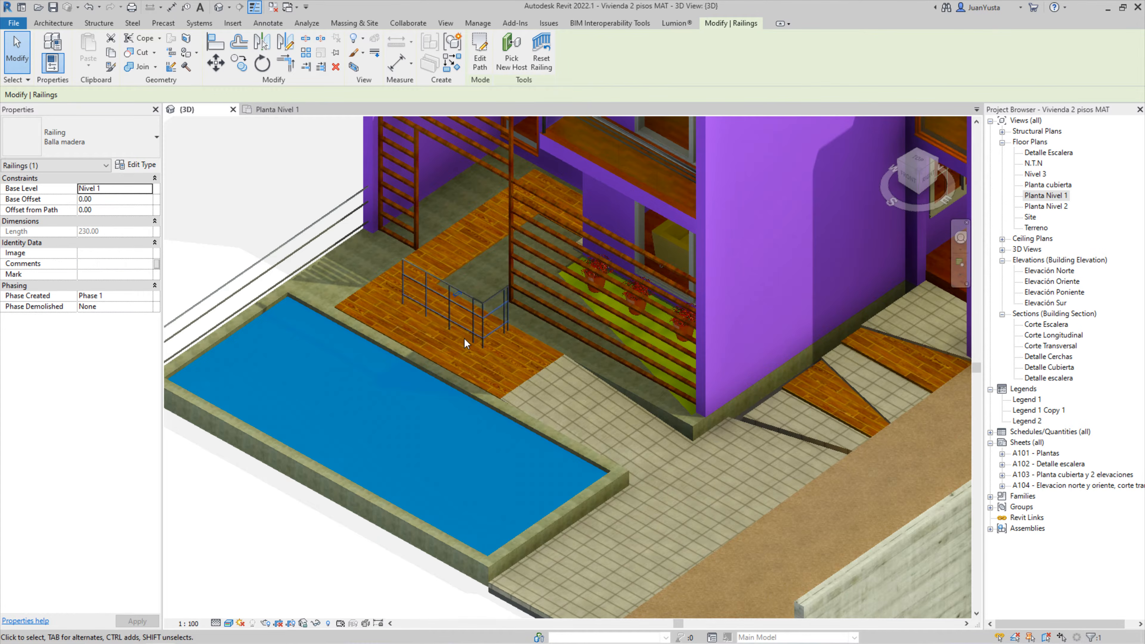
{"action": "key", "text": "Escape"}
{"action": "scroll", "coordinate": [478, 344], "scroll_direction": "down", "scroll_amount": 5}
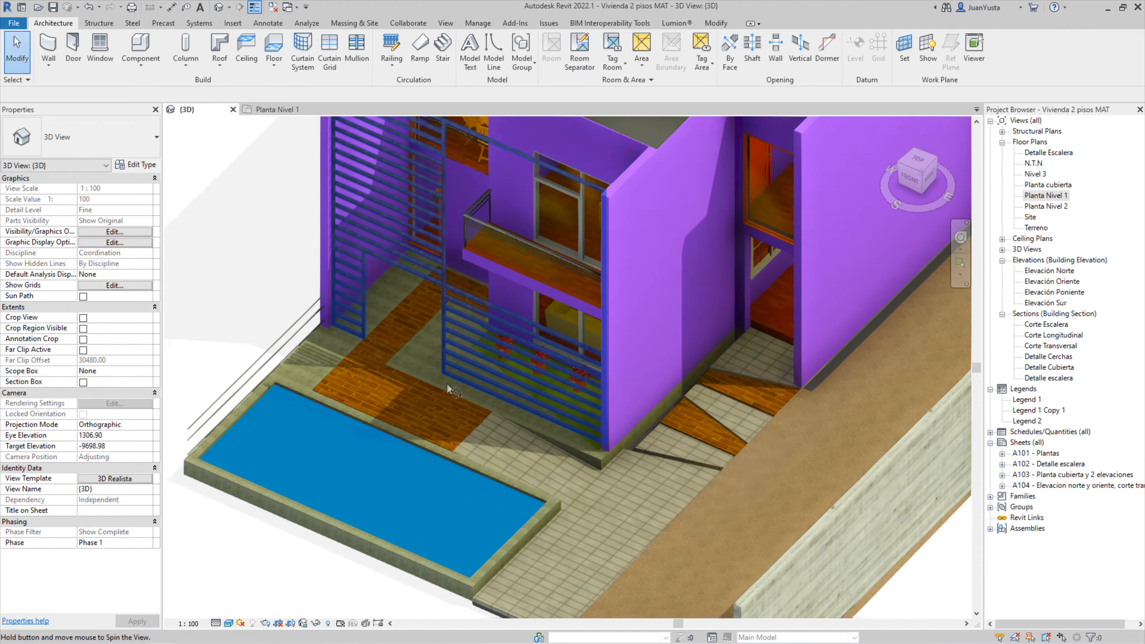
Use Create Similar on the front upper-floor window and place a Ventana de 200 x 250 window in the long purple side wall
{"action": "scroll", "coordinate": [432, 392], "scroll_direction": "up", "scroll_amount": 4}
{"action": "middle_click_drag", "start_coordinate": [417, 401], "coordinate": [251, 293], "text": "shift"}
{"action": "left_click", "coordinate": [518, 235]}
{"action": "key", "text": "c"}
{"action": "key", "text": "s"}
{"action": "middle_click_drag", "start_coordinate": [659, 156], "coordinate": [481, 270]}
{"action": "left_click", "coordinate": [481, 270]}
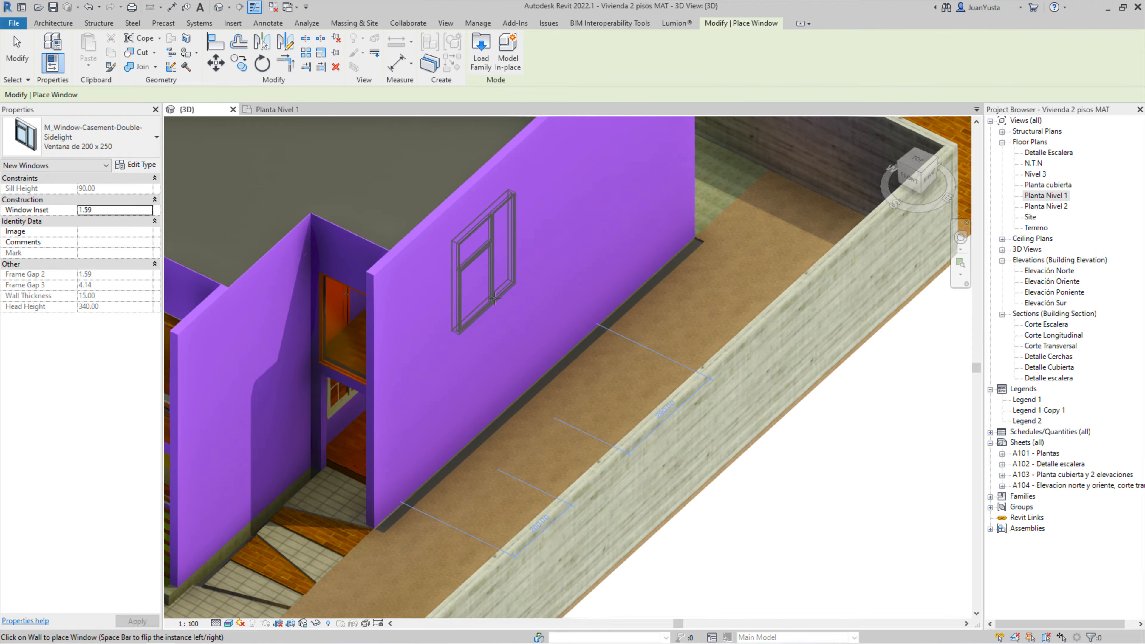
{"action": "key", "text": "Escape"}
{"action": "key", "text": "Escape"}
Delete the new Ventana de 200 x 250 window from the long purple side wall
{"action": "scroll", "coordinate": [500, 303], "scroll_direction": "down", "scroll_amount": 3}
{"action": "middle_click_drag", "start_coordinate": [500, 303], "coordinate": [499, 341], "text": "shift"}
{"action": "left_click", "coordinate": [503, 313]}
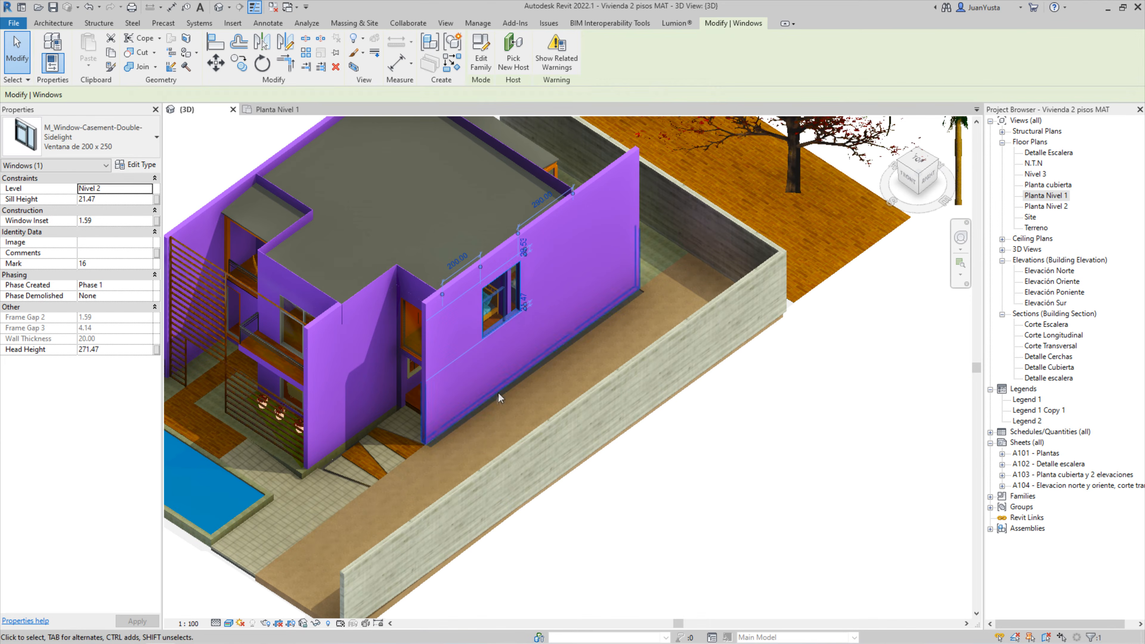
{"action": "key", "text": "Delete"}
{"action": "scroll", "coordinate": [495, 394], "scroll_direction": "down", "scroll_amount": 3}
{"action": "middle_click_drag", "start_coordinate": [478, 429], "coordinate": [560, 376], "text": "shift"}
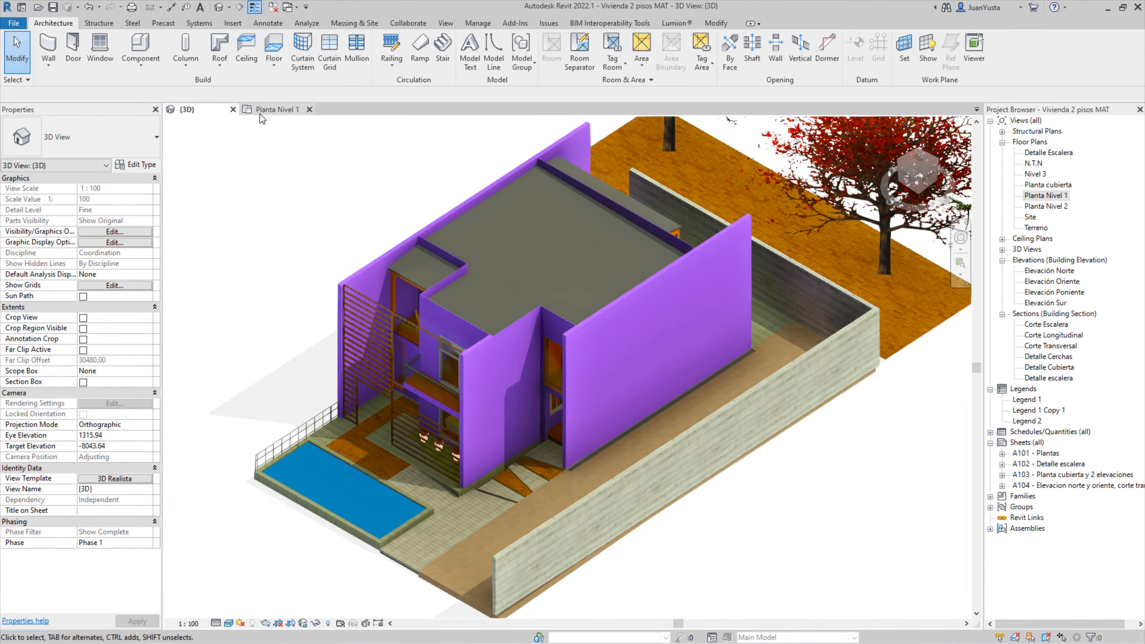
Open the Planta Nivel 1 floor plan and examine its terrace, living, dining and kitchen areas
{"action": "left_click", "coordinate": [260, 110]}
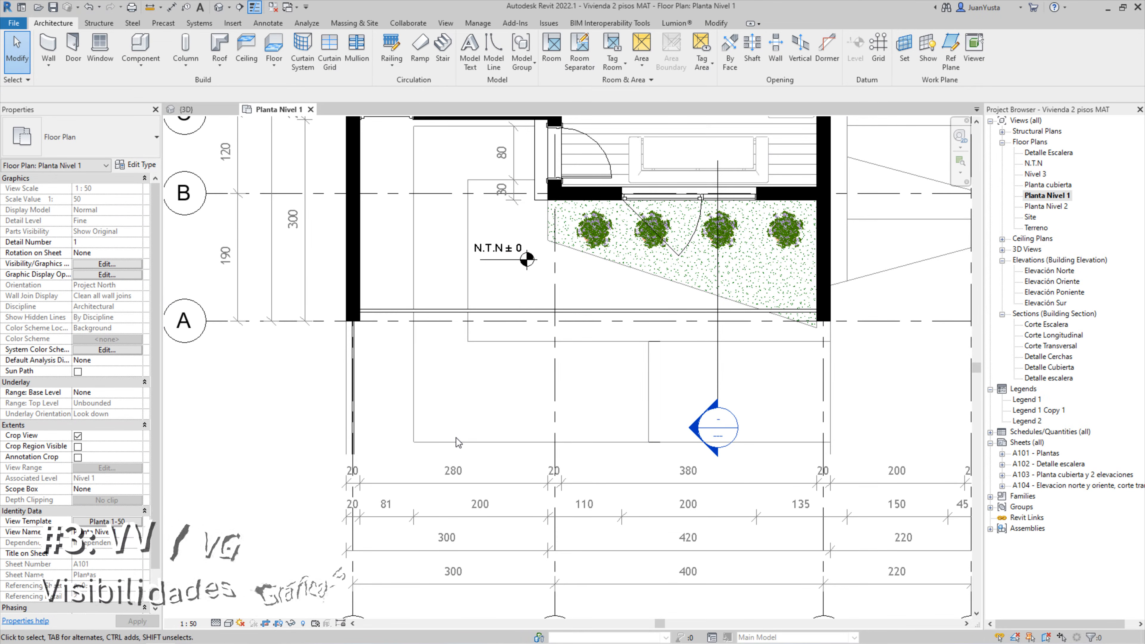
{"action": "scroll", "coordinate": [543, 294], "scroll_direction": "down", "scroll_amount": 1}
{"action": "middle_click_drag", "start_coordinate": [543, 293], "coordinate": [529, 462]}
{"action": "middle_click_drag", "start_coordinate": [529, 153], "coordinate": [465, 310]}
{"action": "scroll", "coordinate": [466, 310], "scroll_direction": "down", "scroll_amount": 3}
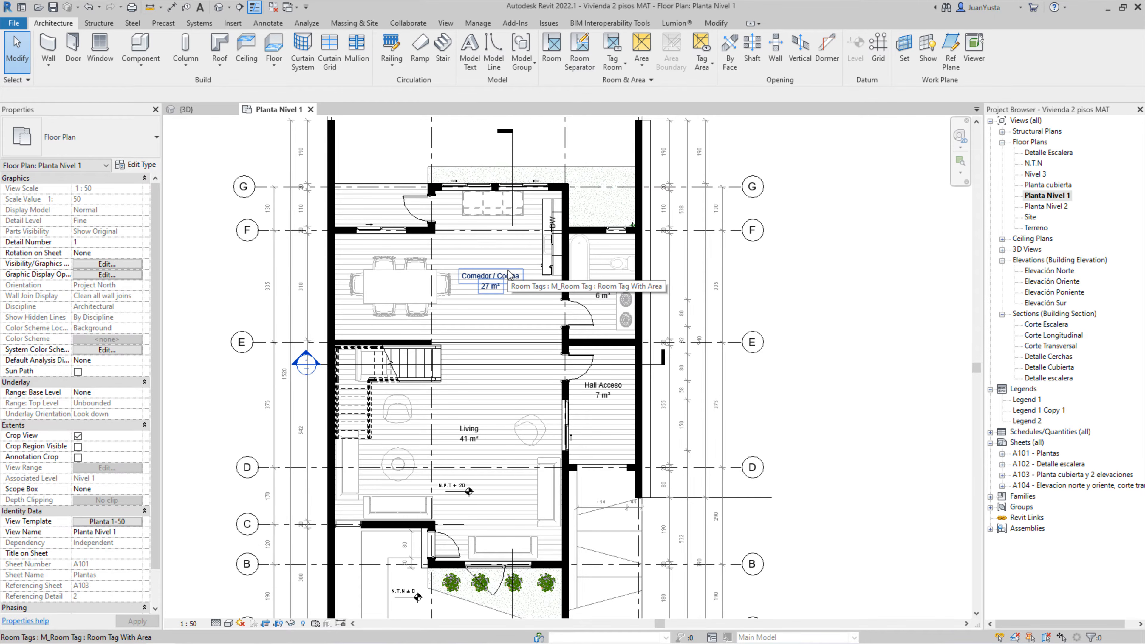
{"action": "middle_click_drag", "start_coordinate": [445, 276], "coordinate": [447, 309]}
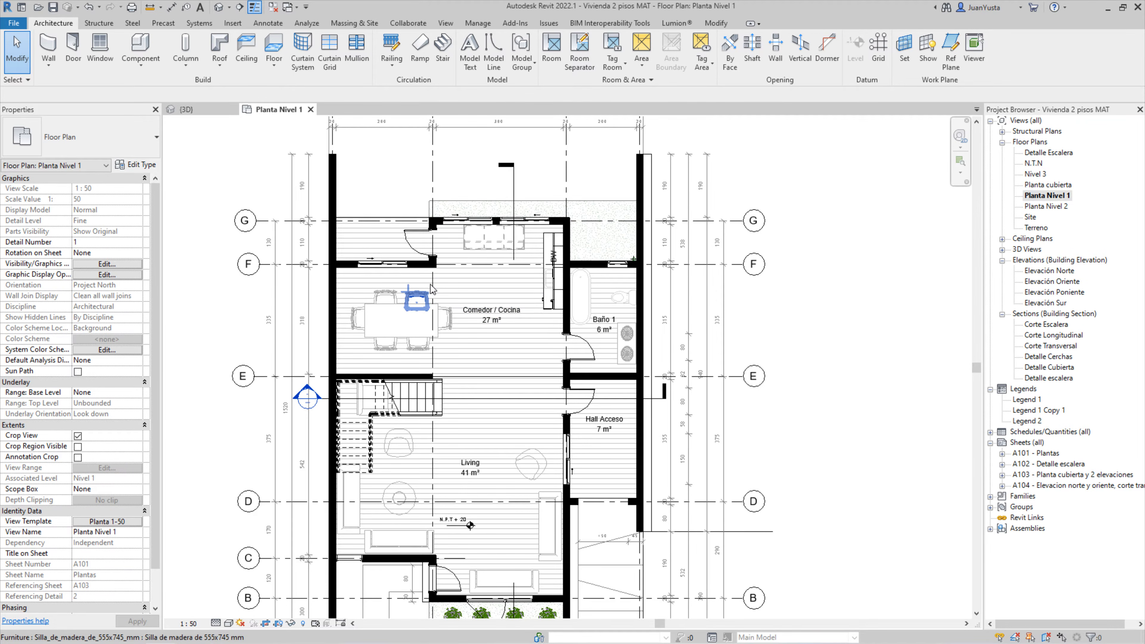
{"action": "middle_click_drag", "start_coordinate": [430, 288], "coordinate": [475, 290]}
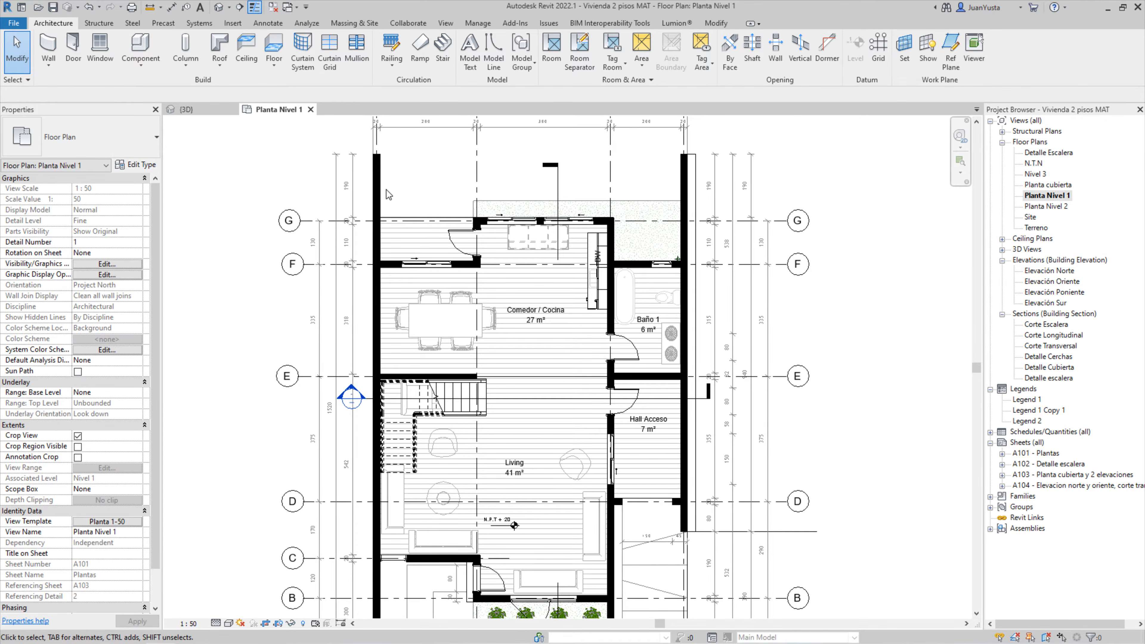
Examine the long side wall beside the dining area and the planters at the front of the floor plan
{"action": "left_click", "coordinate": [376, 192]}
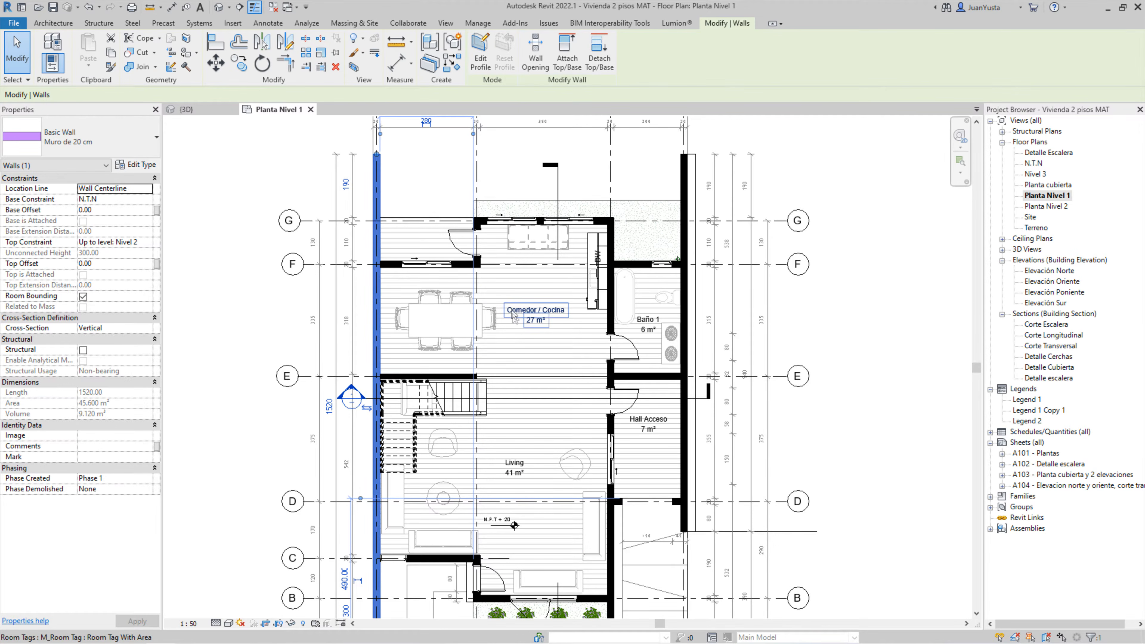
{"action": "key", "text": "Escape"}
{"action": "scroll", "coordinate": [433, 252], "scroll_direction": "up", "scroll_amount": 5}
{"action": "scroll", "coordinate": [397, 263], "scroll_direction": "down", "scroll_amount": 5}
{"action": "middle_click_drag", "start_coordinate": [444, 391], "coordinate": [489, 204]}
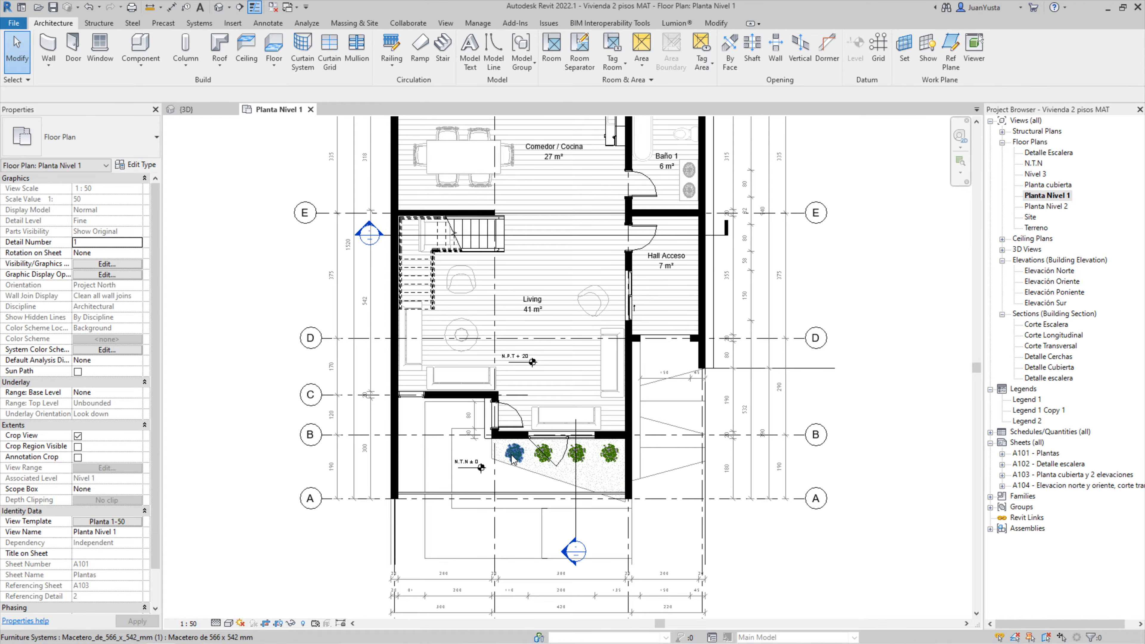
{"action": "scroll", "coordinate": [518, 298], "scroll_direction": "up", "scroll_amount": 2}
{"action": "scroll", "coordinate": [427, 314], "scroll_direction": "up", "scroll_amount": 1}
{"action": "scroll", "coordinate": [504, 335], "scroll_direction": "down", "scroll_amount": 1}
{"action": "scroll", "coordinate": [503, 336], "scroll_direction": "down", "scroll_amount": 1}
{"action": "middle_click_drag", "start_coordinate": [546, 201], "coordinate": [525, 275]}
Open the {3D} view and inspect the front facade of the house up close
{"action": "left_click", "coordinate": [186, 109]}
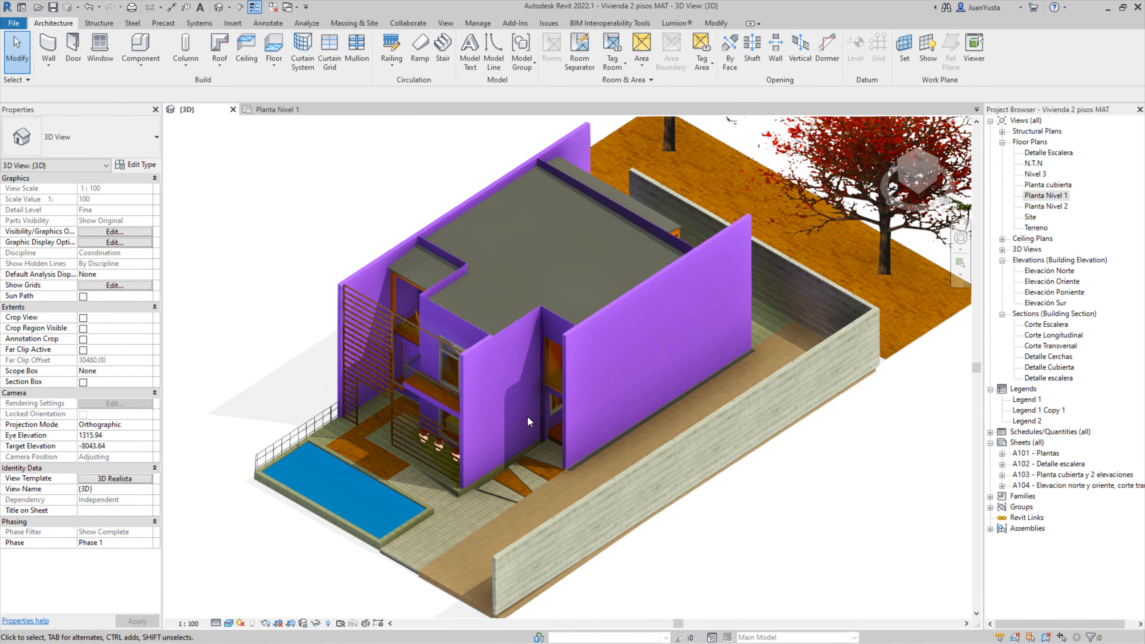
{"action": "scroll", "coordinate": [530, 421], "scroll_direction": "up", "scroll_amount": 4}
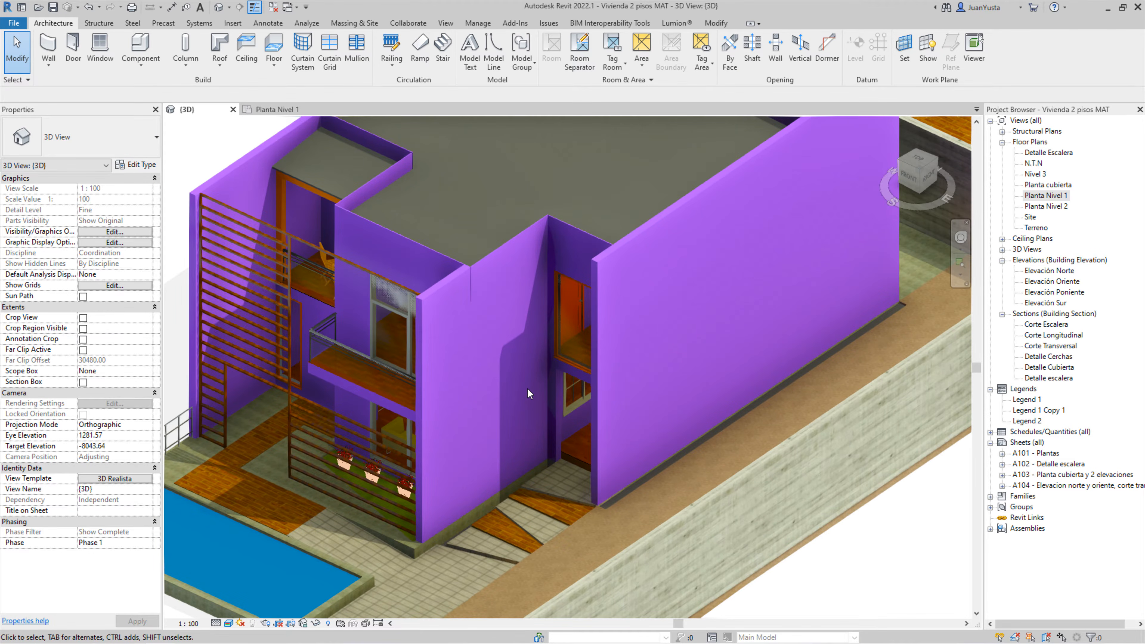
{"action": "scroll", "coordinate": [527, 387], "scroll_direction": "down", "scroll_amount": 4}
Return to the Planta Nivel 1 floor plan and set its view template to <None>
{"action": "left_click", "coordinate": [267, 110]}
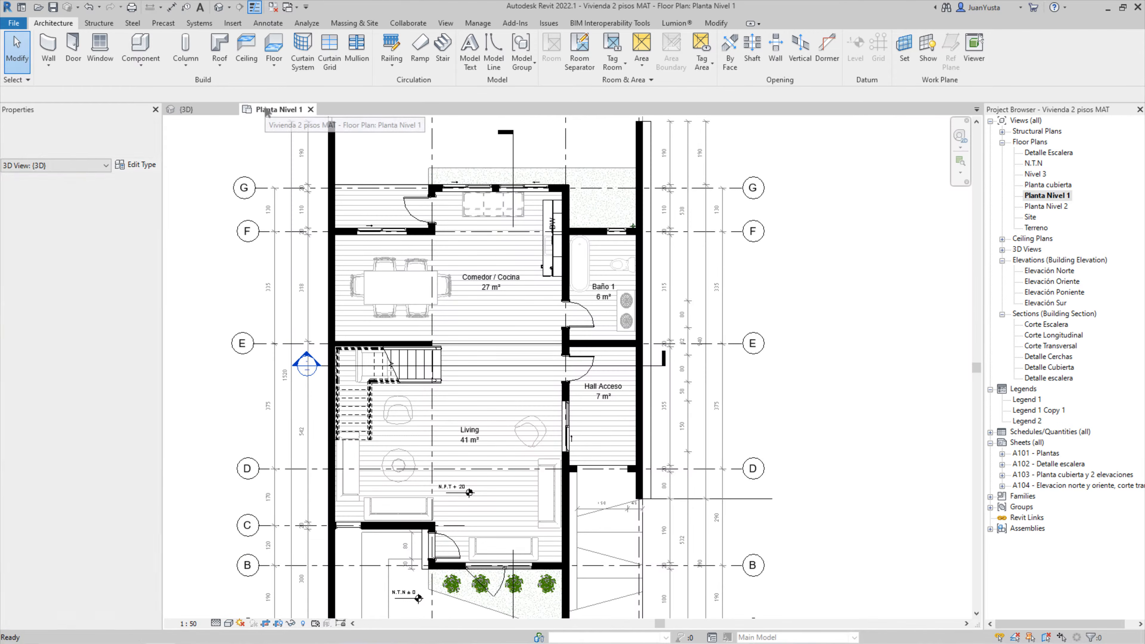
{"action": "left_click", "coordinate": [111, 522]}
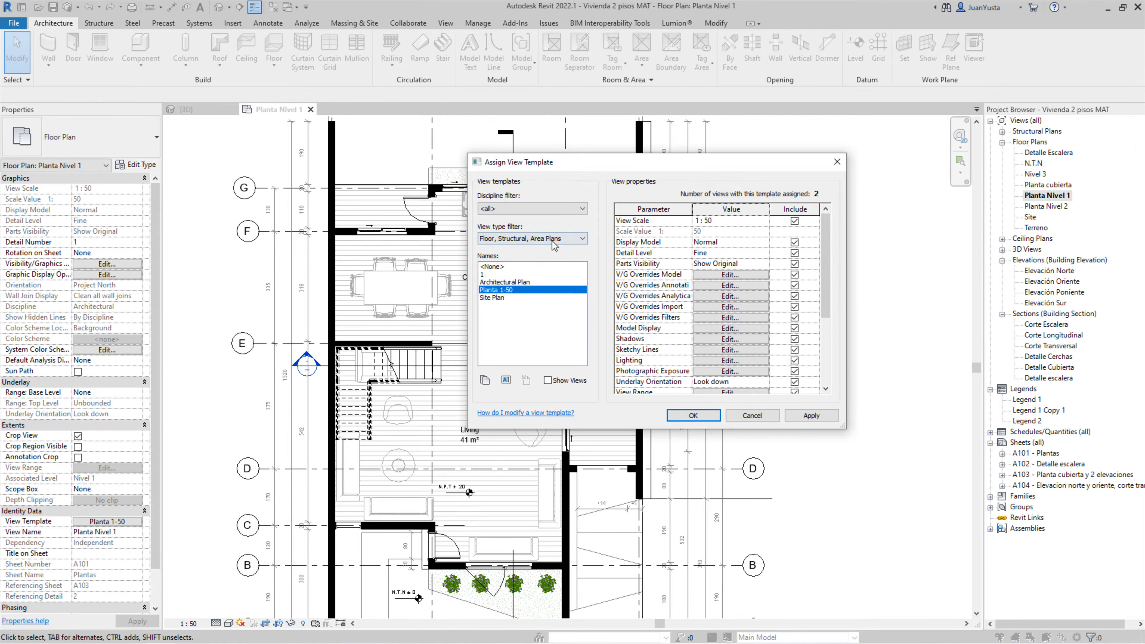
{"action": "left_click", "coordinate": [493, 267]}
{"action": "left_click", "coordinate": [692, 416]}
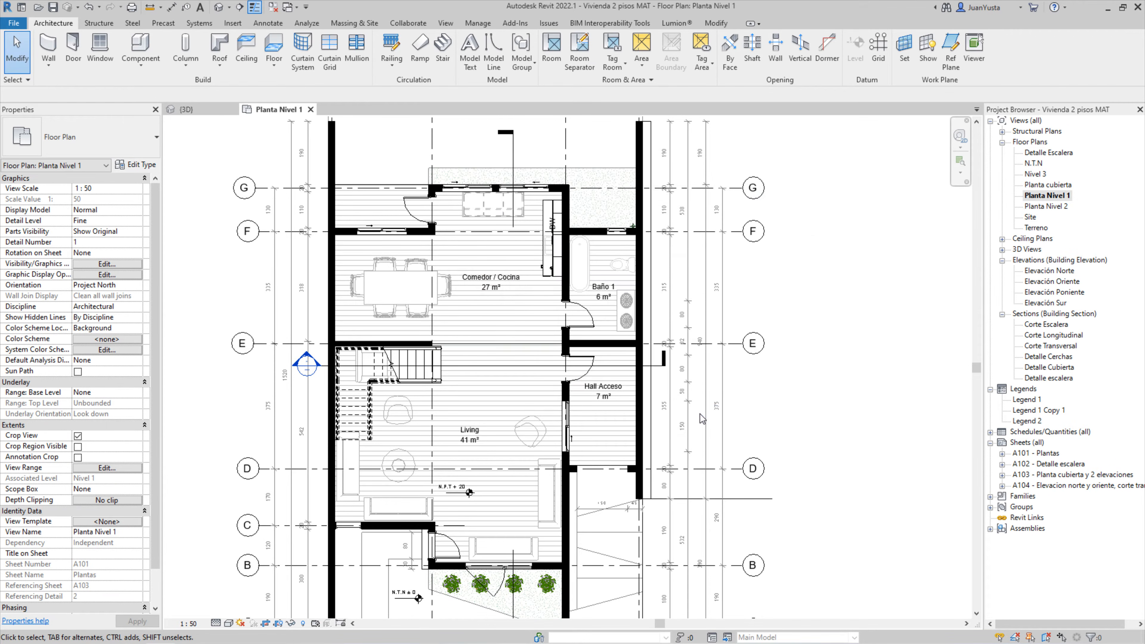
Open the Visibility/Graphic Overrides of Planta Nivel 1 and look through the model categories
{"action": "key", "text": "v"}
{"action": "key", "text": "v"}
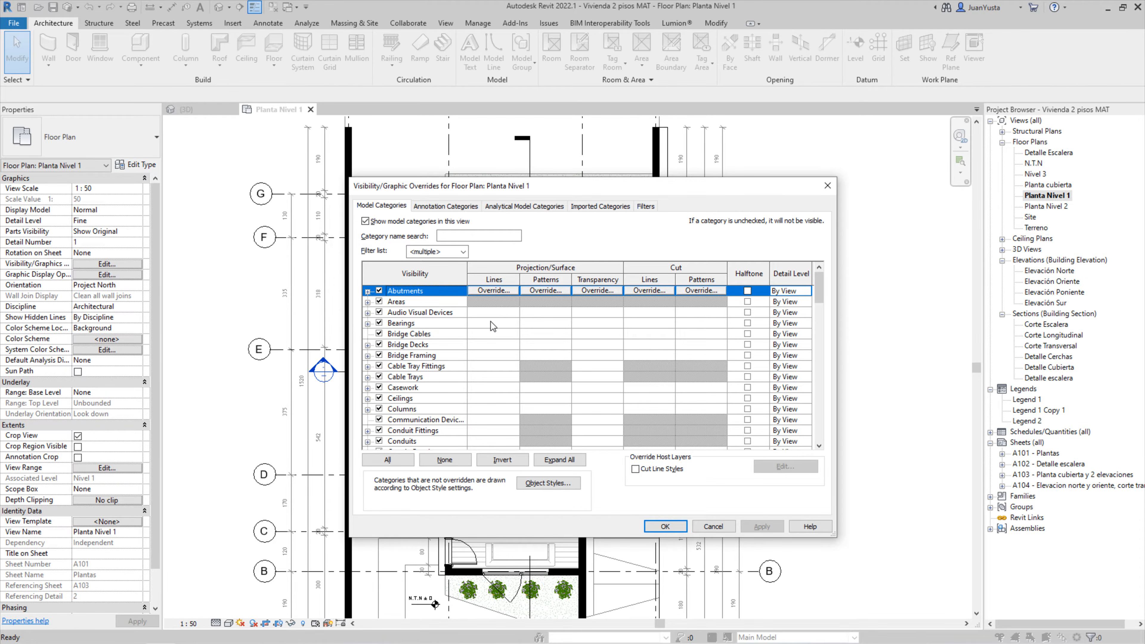
{"action": "left_click", "coordinate": [827, 185]}
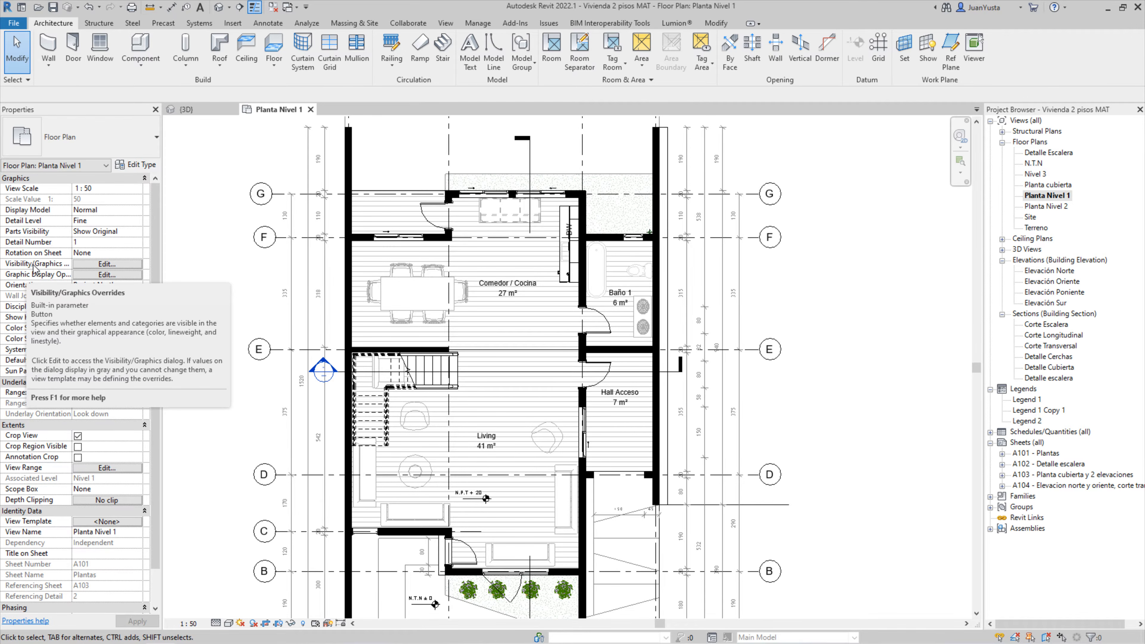
{"action": "left_click", "coordinate": [92, 265]}
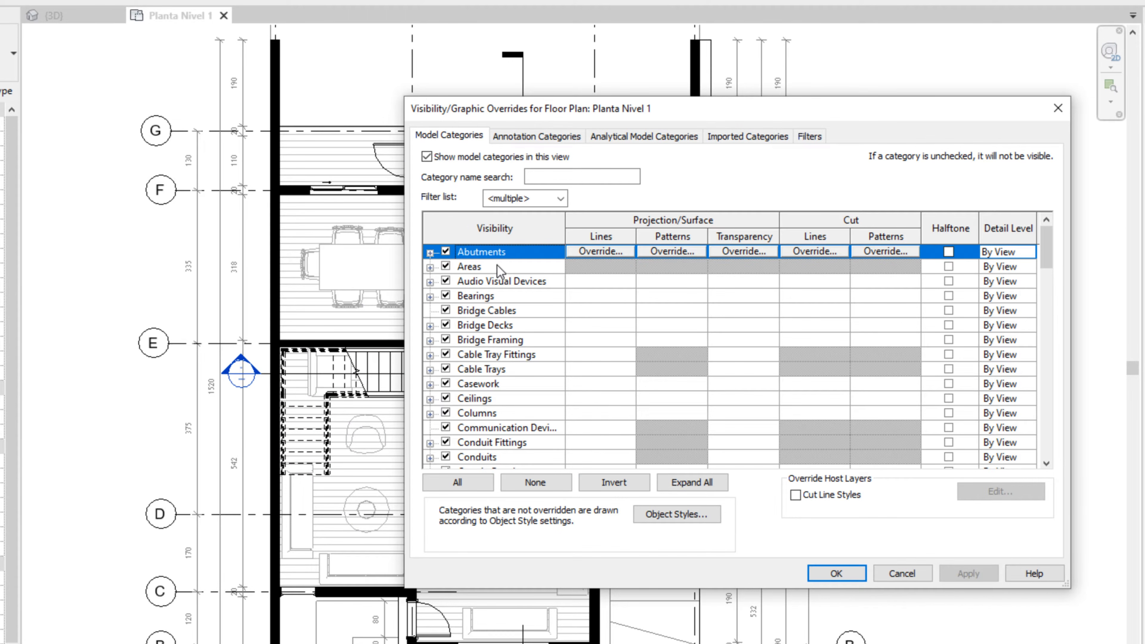
{"action": "scroll", "coordinate": [493, 403], "scroll_direction": "down", "scroll_amount": 6}
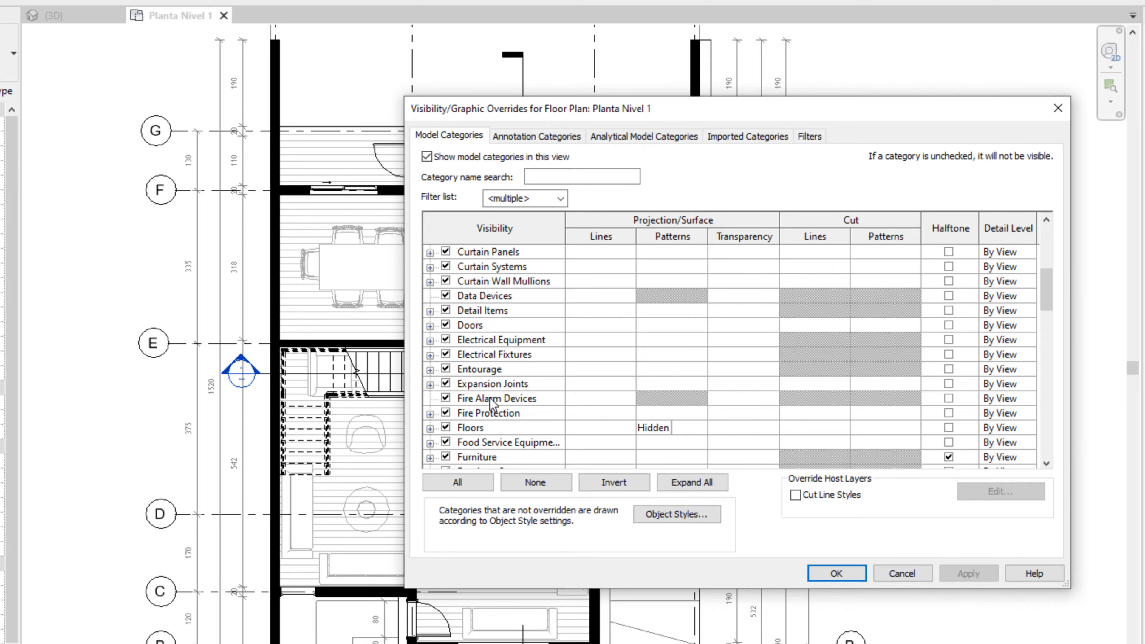
{"action": "scroll", "coordinate": [492, 403], "scroll_direction": "up", "scroll_amount": 6}
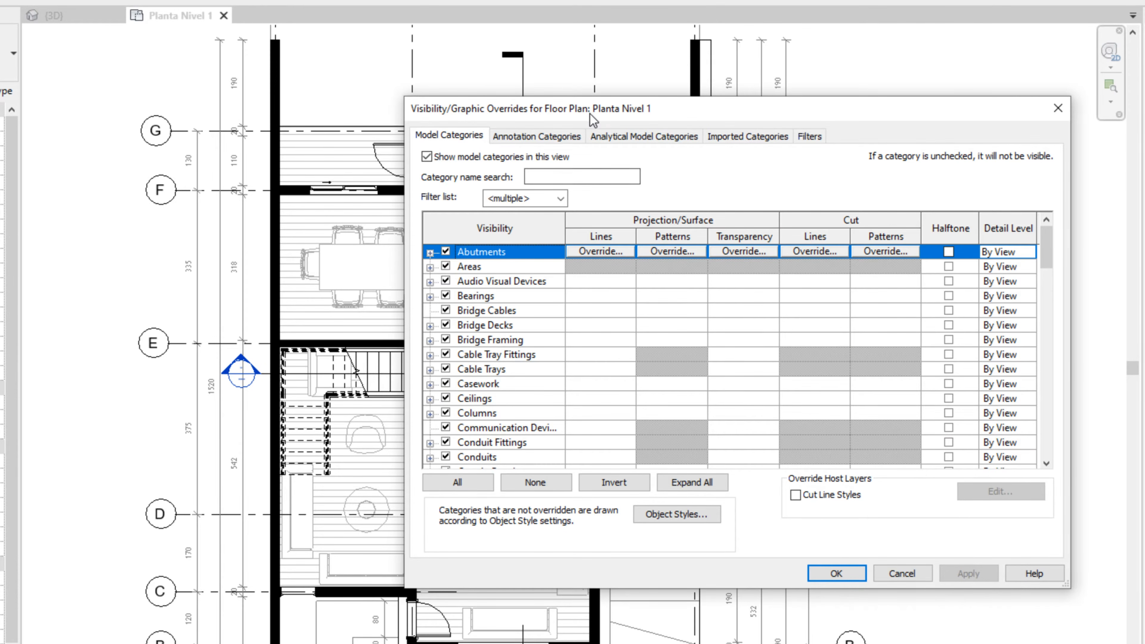
Turn off the Walls category and apply it to the plan, then restore the visibility of Walls
{"action": "left_click_drag", "start_coordinate": [590, 116], "coordinate": [710, 97]}
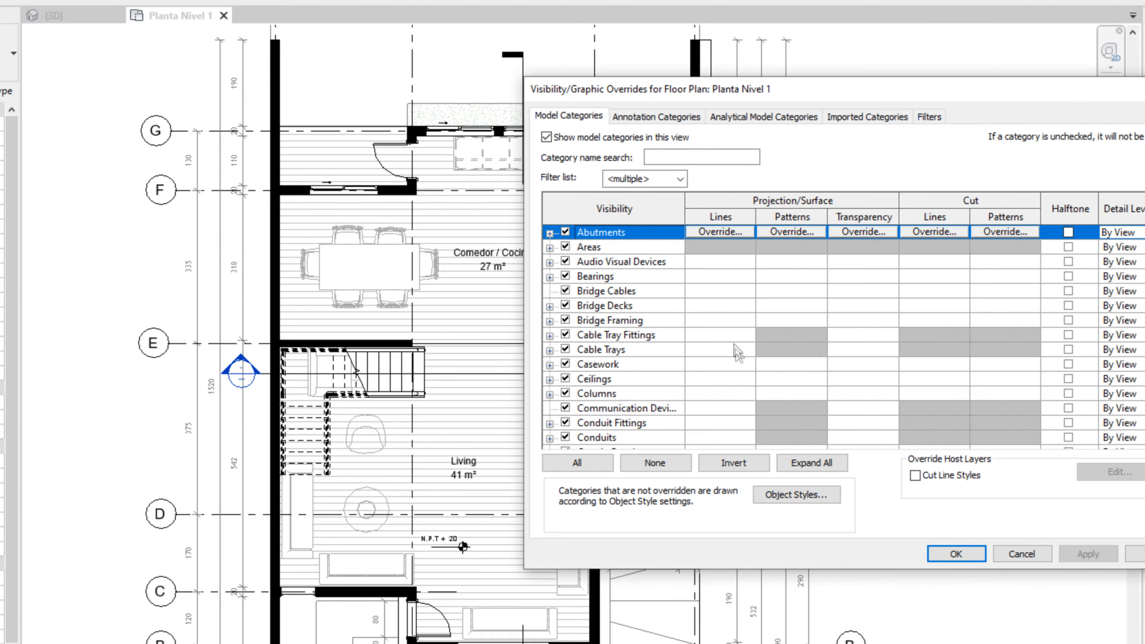
{"action": "left_click", "coordinate": [636, 307]}
{"action": "key", "text": "w"}
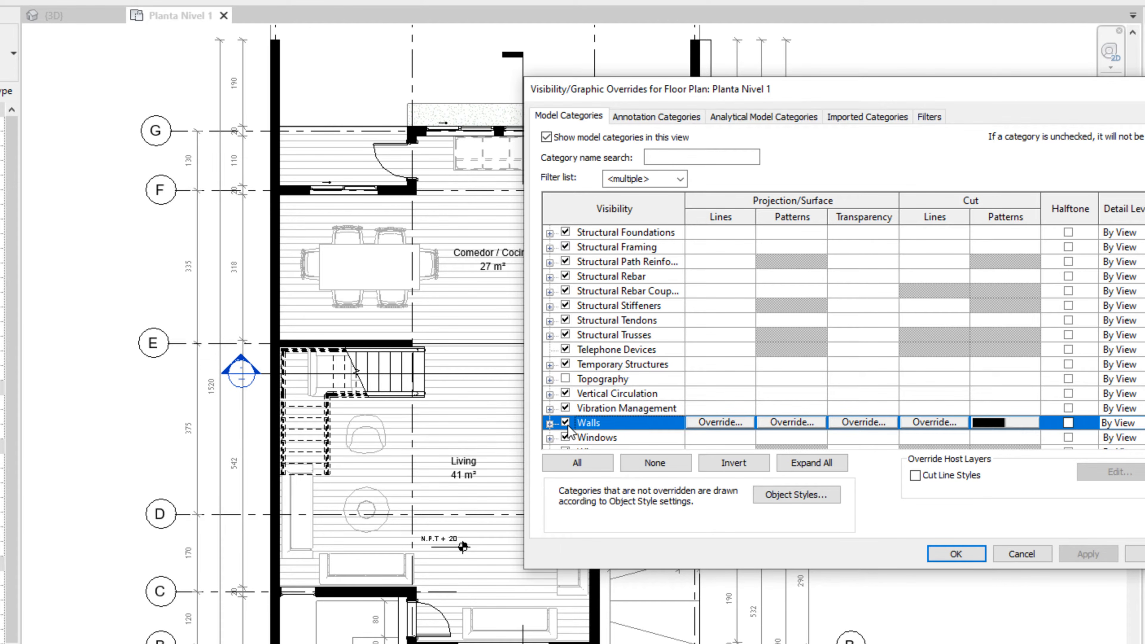
{"action": "left_click", "coordinate": [1073, 557]}
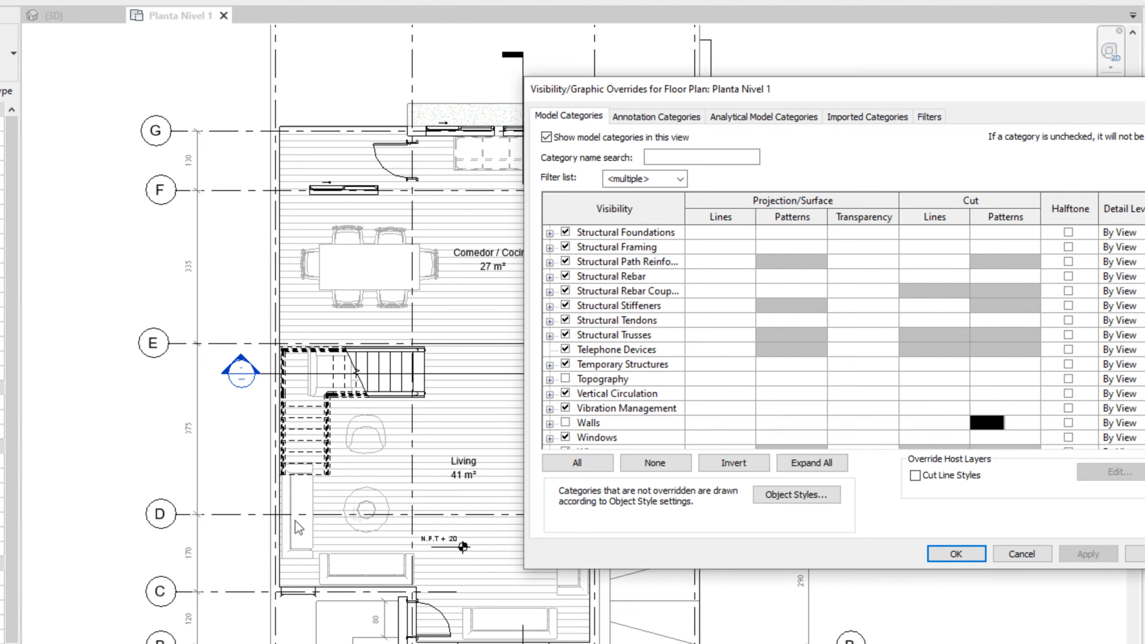
{"action": "left_click", "coordinate": [566, 423]}
{"action": "left_click", "coordinate": [1084, 553]}
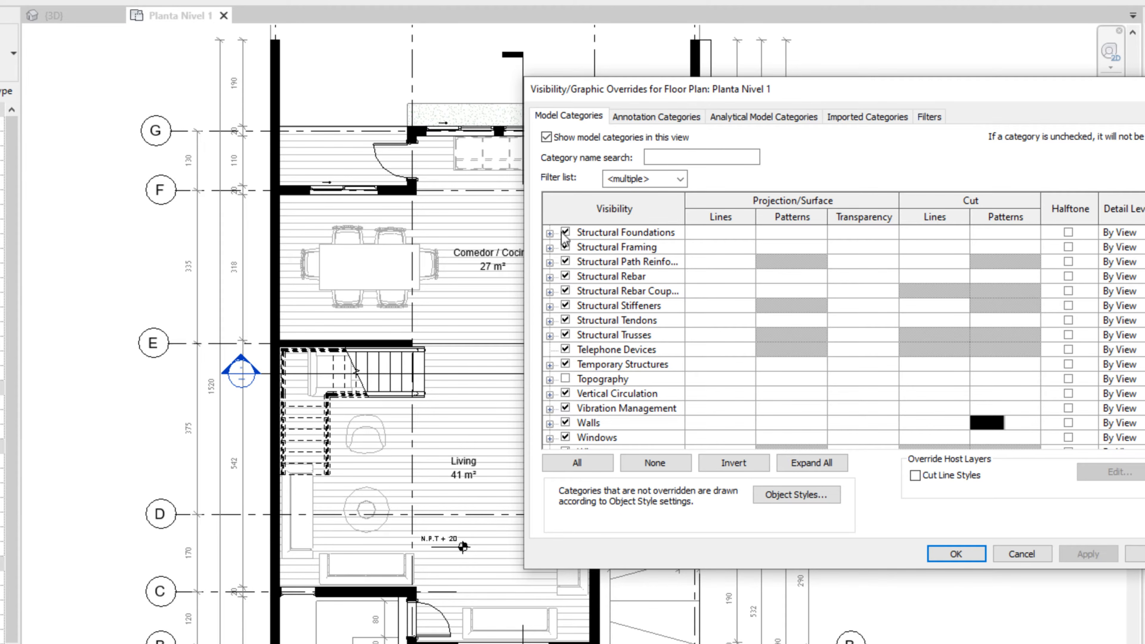
Turn off the Furniture category and apply it to the plan, then restore the visibility of Furniture
{"action": "scroll", "coordinate": [578, 379], "scroll_direction": "up", "scroll_amount": 12}
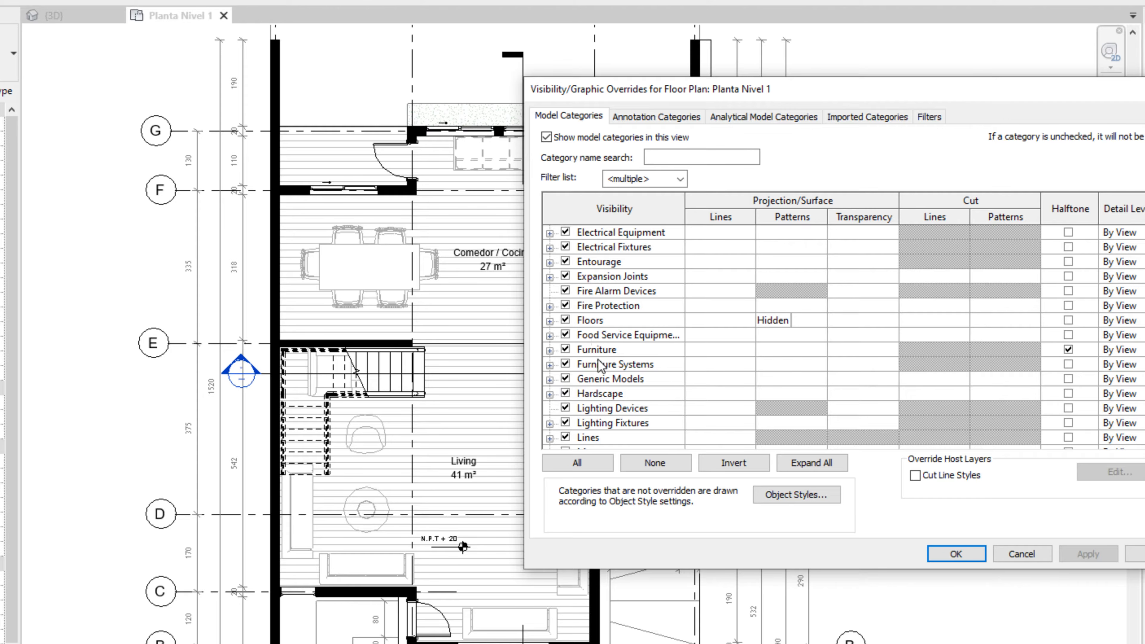
{"action": "left_click", "coordinate": [598, 354]}
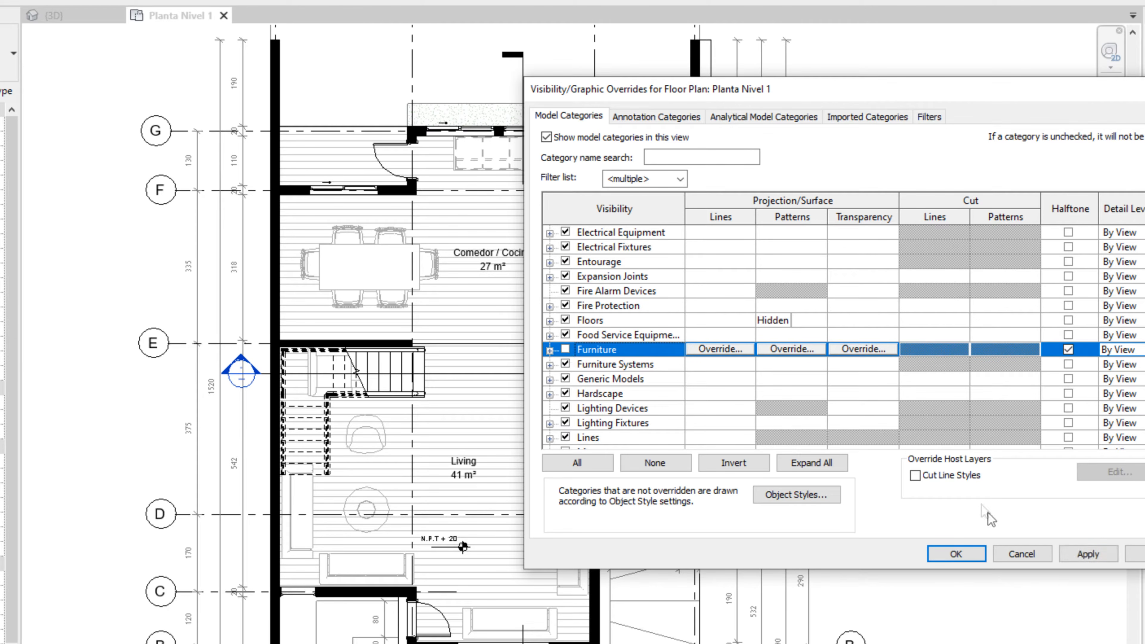
{"action": "left_click", "coordinate": [1088, 554]}
{"action": "left_click_drag", "start_coordinate": [688, 100], "coordinate": [472, 80]}
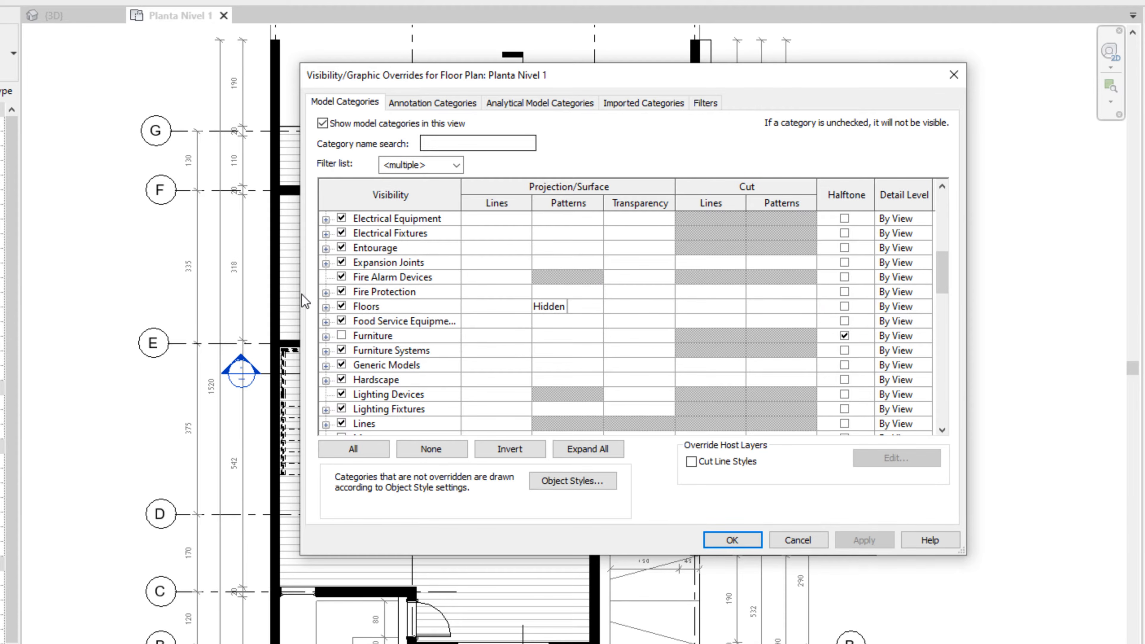
{"action": "left_click", "coordinate": [341, 335]}
{"action": "left_click", "coordinate": [863, 540]}
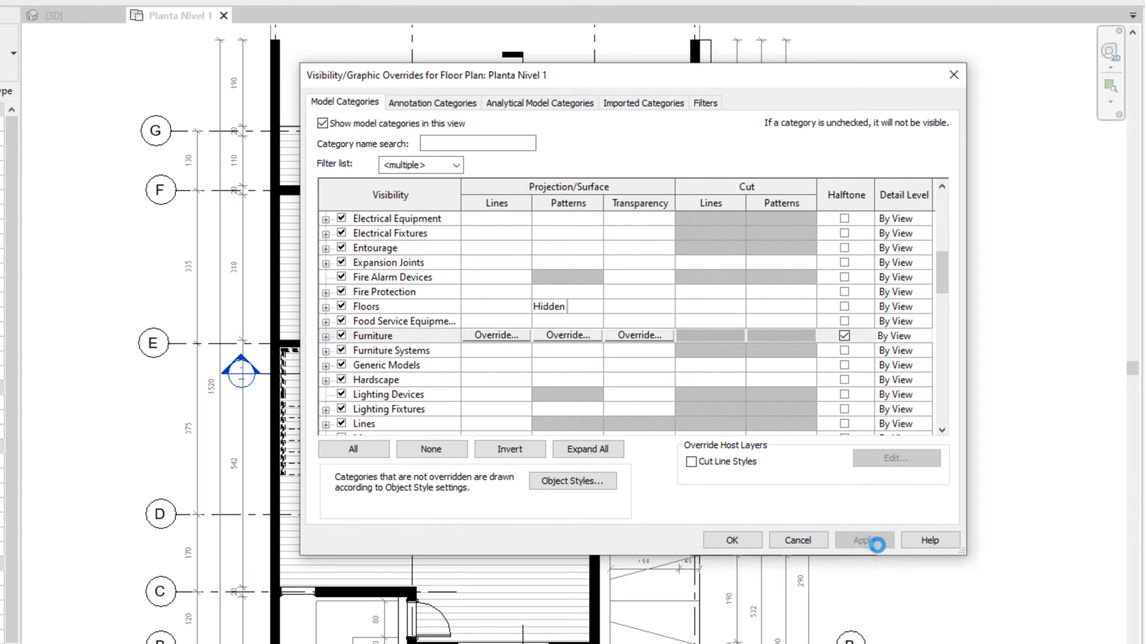
{"action": "left_click_drag", "start_coordinate": [574, 86], "coordinate": [845, 169]}
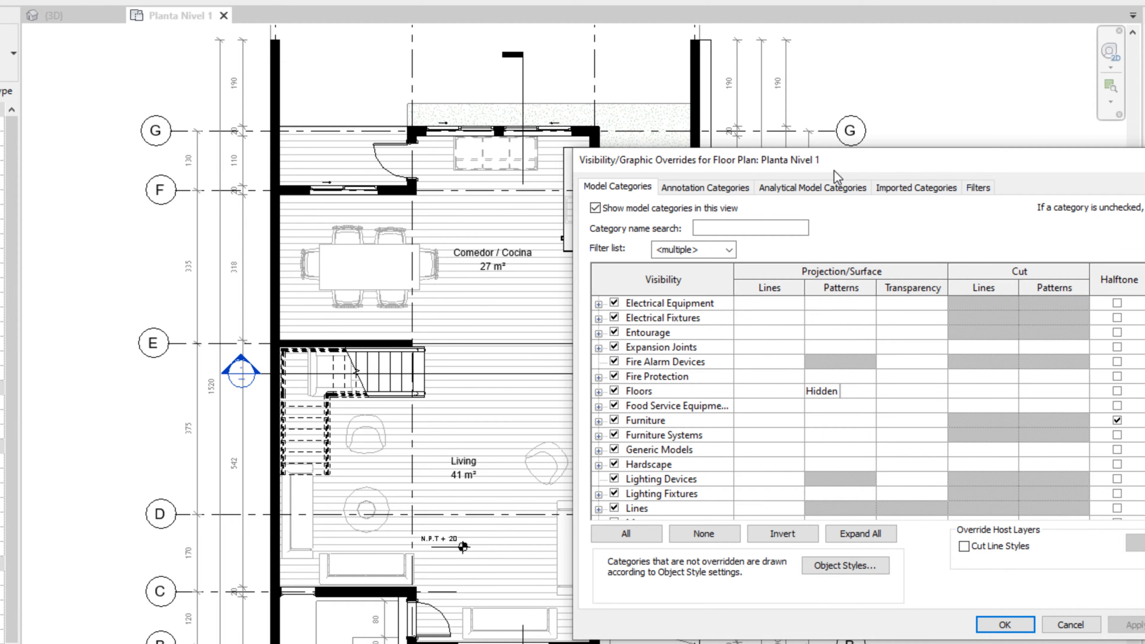
Review the Projection/Surface and Cut override columns for lines, patterns and transparency across the model categories
{"action": "left_click_drag", "start_coordinate": [843, 165], "coordinate": [633, 214]}
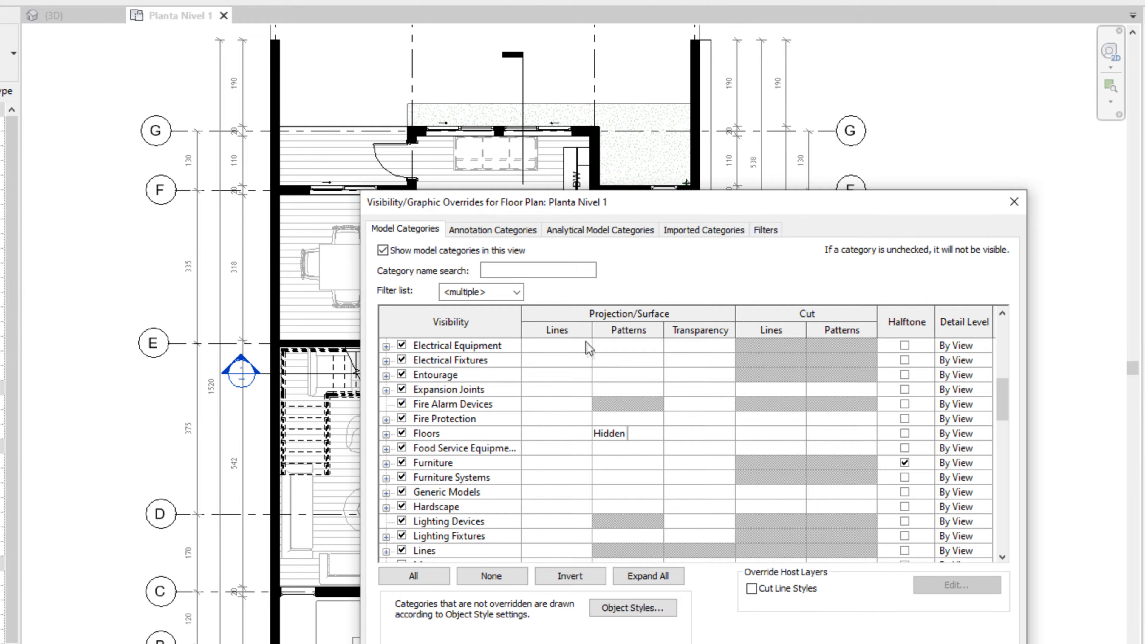
{"action": "left_click", "coordinate": [633, 317]}
{"action": "left_click", "coordinate": [722, 333]}
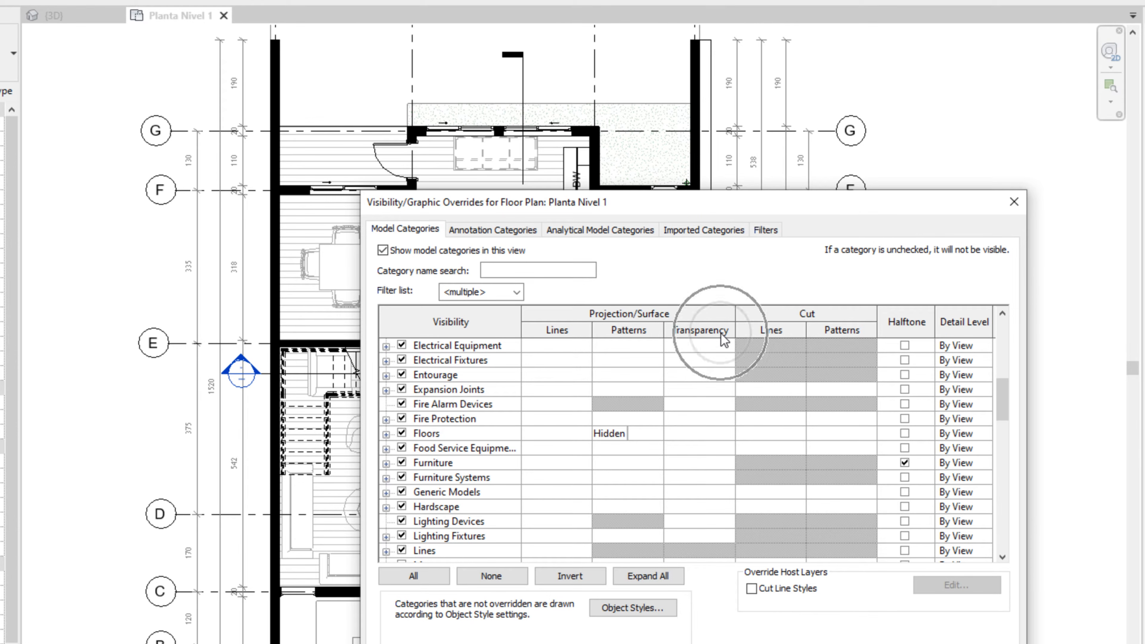
{"action": "left_click", "coordinate": [815, 327]}
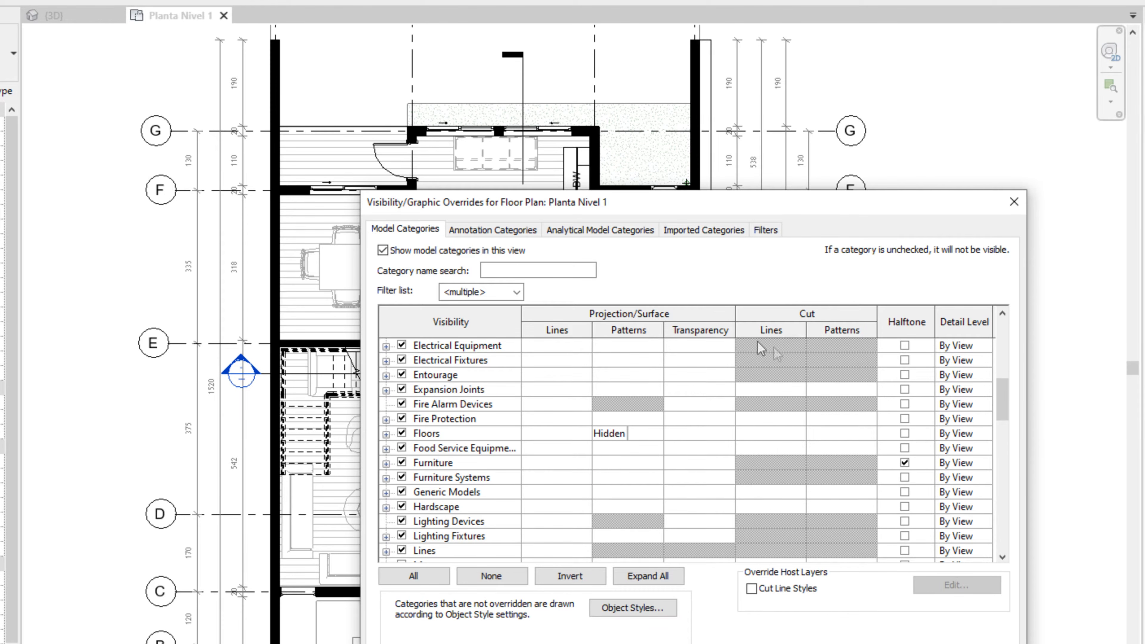
{"action": "scroll", "coordinate": [757, 387], "scroll_direction": "up", "scroll_amount": 1}
{"action": "scroll", "coordinate": [757, 388], "scroll_direction": "up", "scroll_amount": 3}
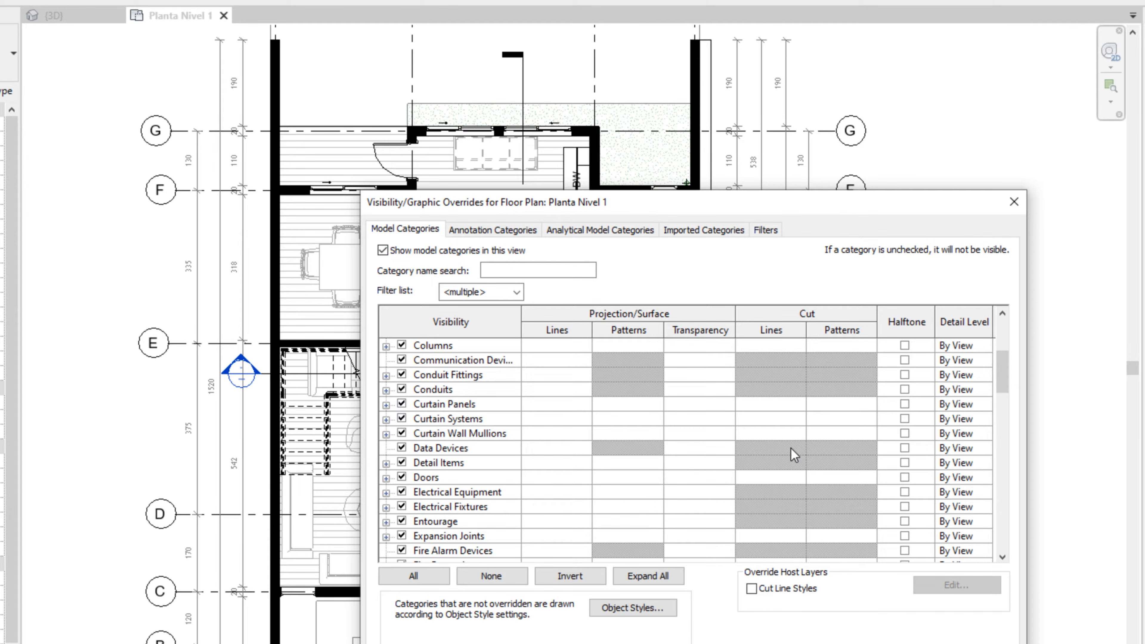
{"action": "left_click", "coordinate": [825, 320]}
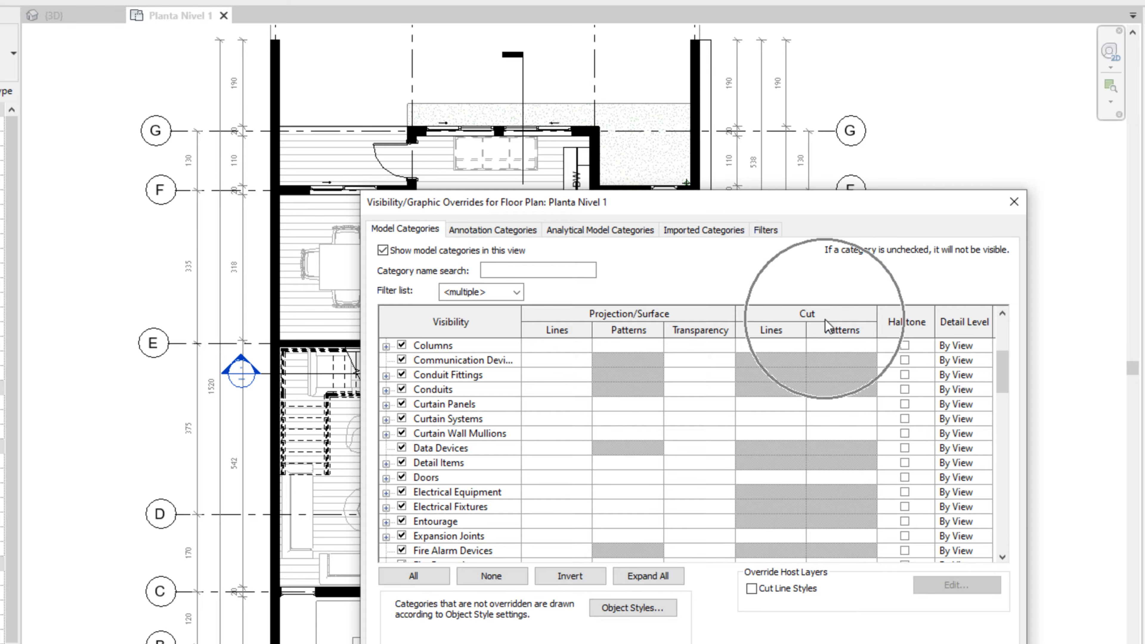
Replace the solid fill in the Walls cut pattern override of Planta Nivel 1 with a diagonal hatch foreground pattern
{"action": "left_click_drag", "start_coordinate": [1002, 372], "coordinate": [995, 565]}
{"action": "left_click_drag", "start_coordinate": [749, 202], "coordinate": [1051, 196]}
{"action": "left_click", "coordinate": [283, 201]}
{"action": "left_click_drag", "start_coordinate": [1009, 205], "coordinate": [815, 133]}
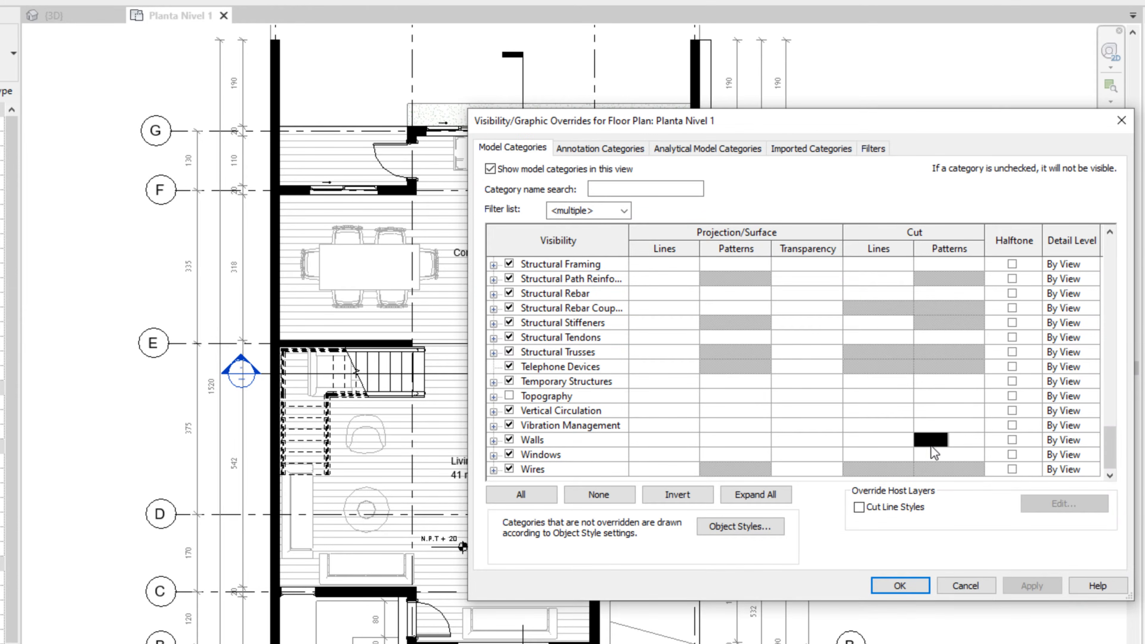
{"action": "left_click", "coordinate": [533, 441]}
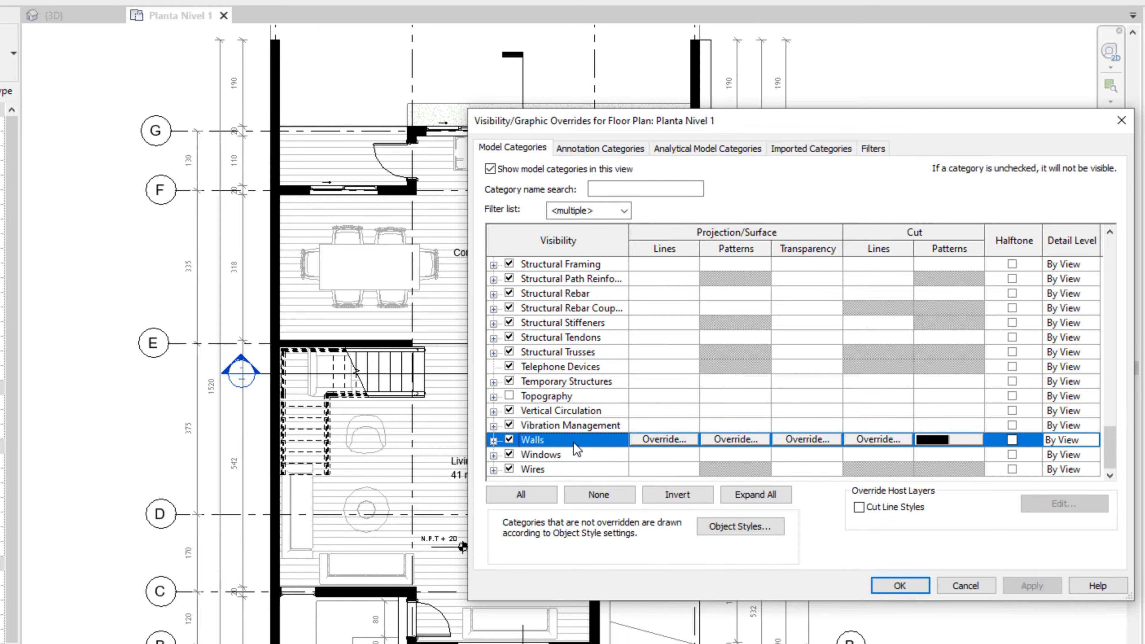
{"action": "key", "text": "ctrl"}
{"action": "left_click", "coordinate": [935, 442]}
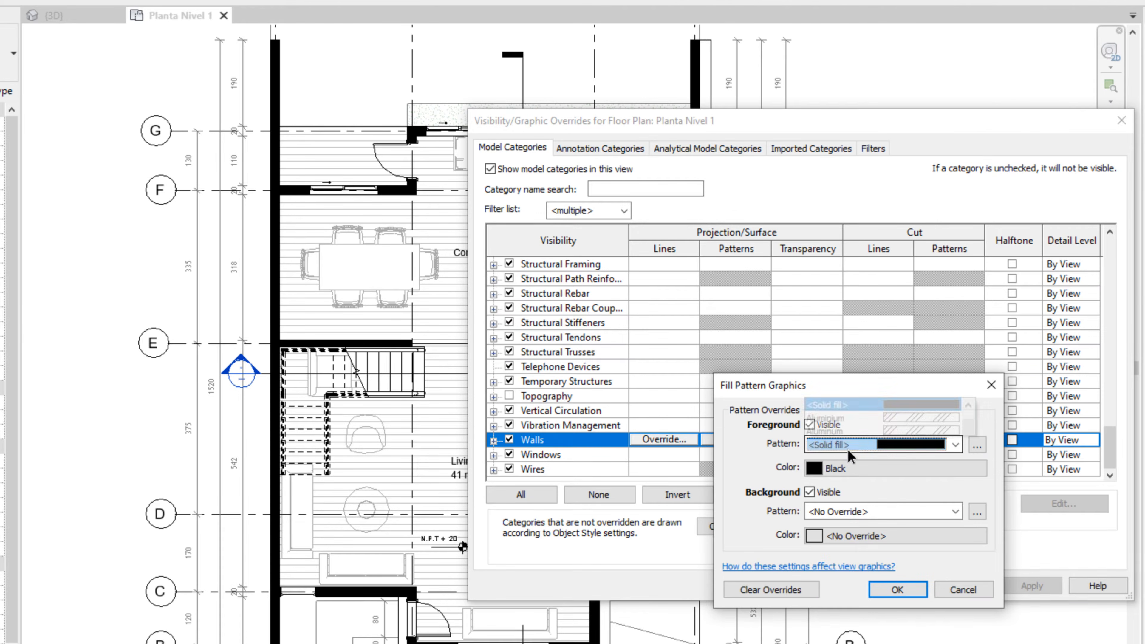
{"action": "left_click", "coordinate": [935, 445]}
{"action": "left_click", "coordinate": [920, 142]}
Color the Walls cut pattern grey RGB 128-128-128, apply it to the plan and close the overrides
{"action": "left_click", "coordinate": [898, 477]}
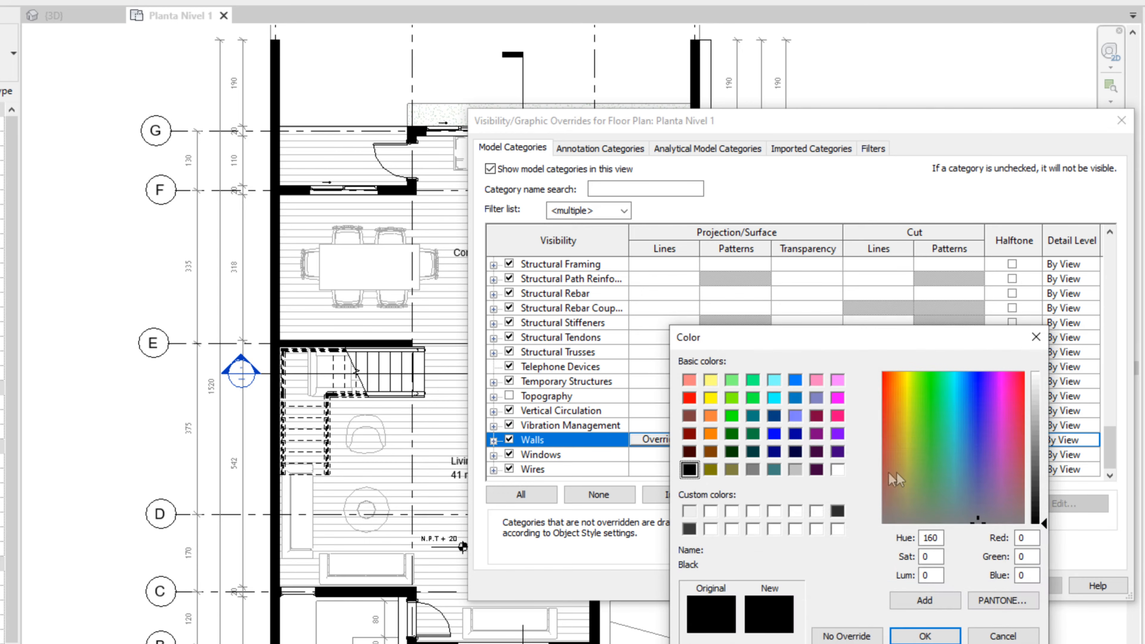
{"action": "left_click", "coordinate": [752, 470]}
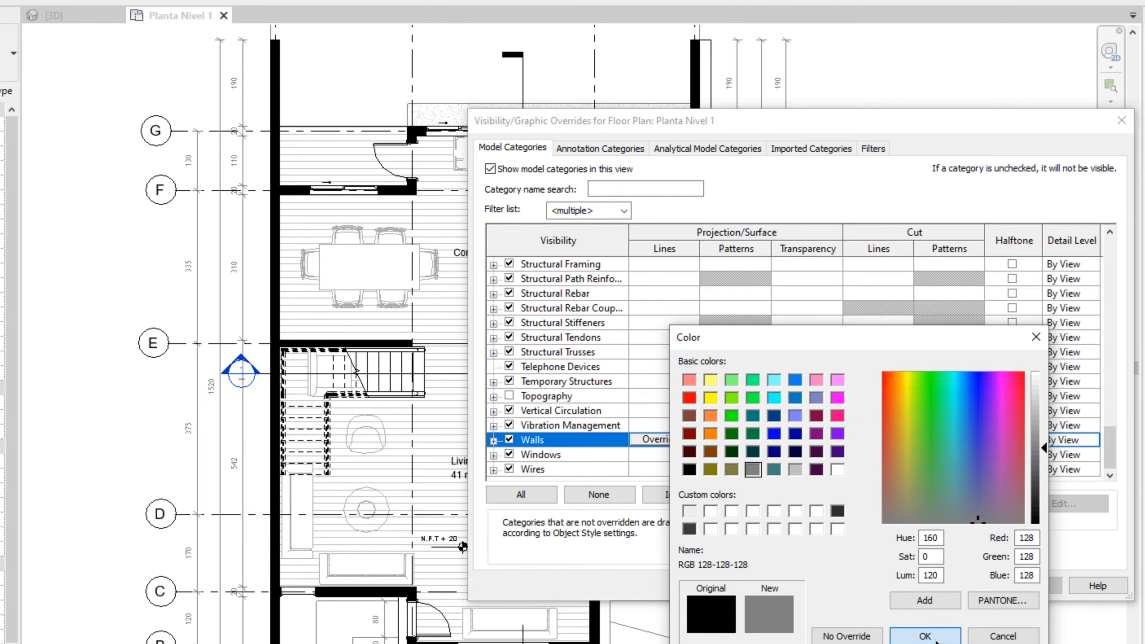
{"action": "left_click", "coordinate": [925, 636]}
{"action": "left_click", "coordinate": [896, 590]}
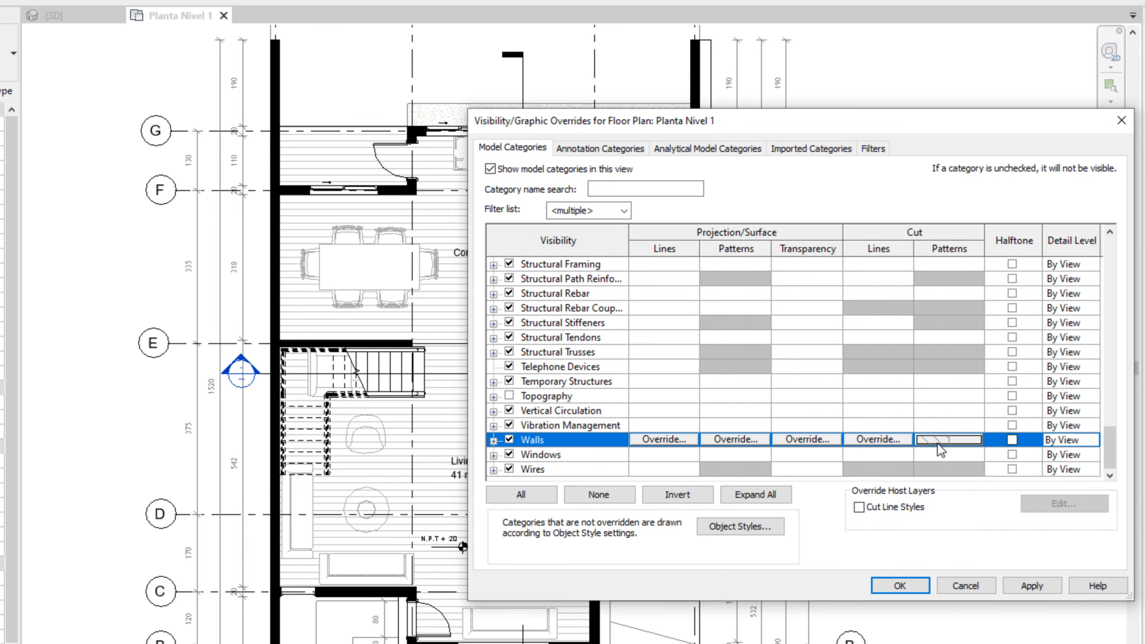
{"action": "left_click", "coordinate": [1029, 586]}
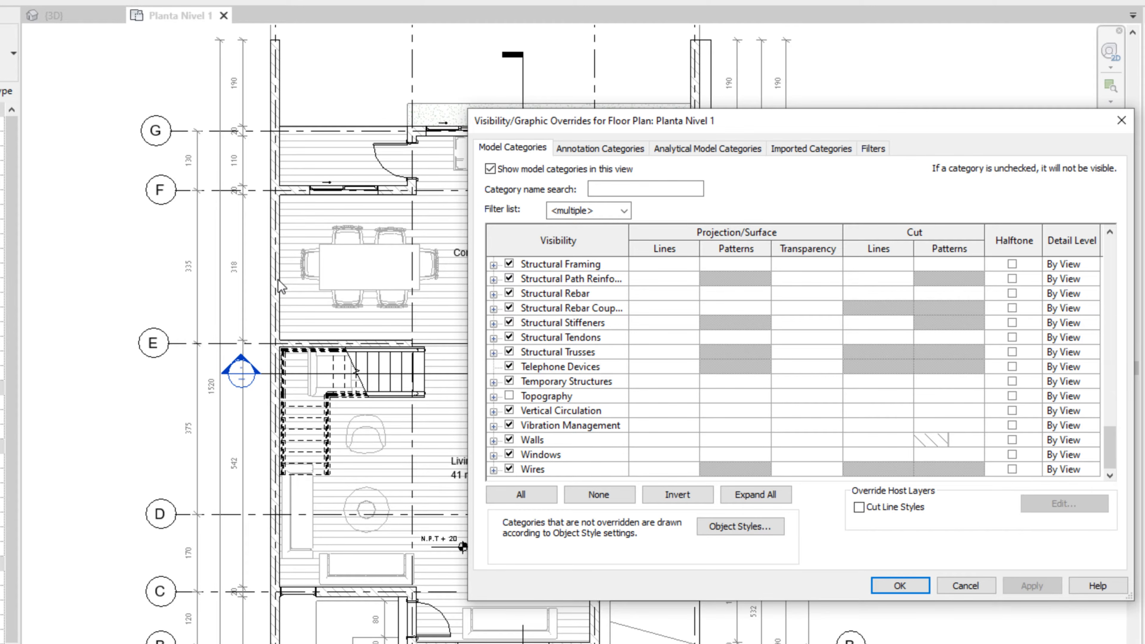
{"action": "left_click", "coordinate": [897, 585]}
Turn off the Thin Lines display and examine the line weights and hatch of the cut walls
{"action": "scroll", "coordinate": [701, 215], "scroll_direction": "up", "scroll_amount": 8}
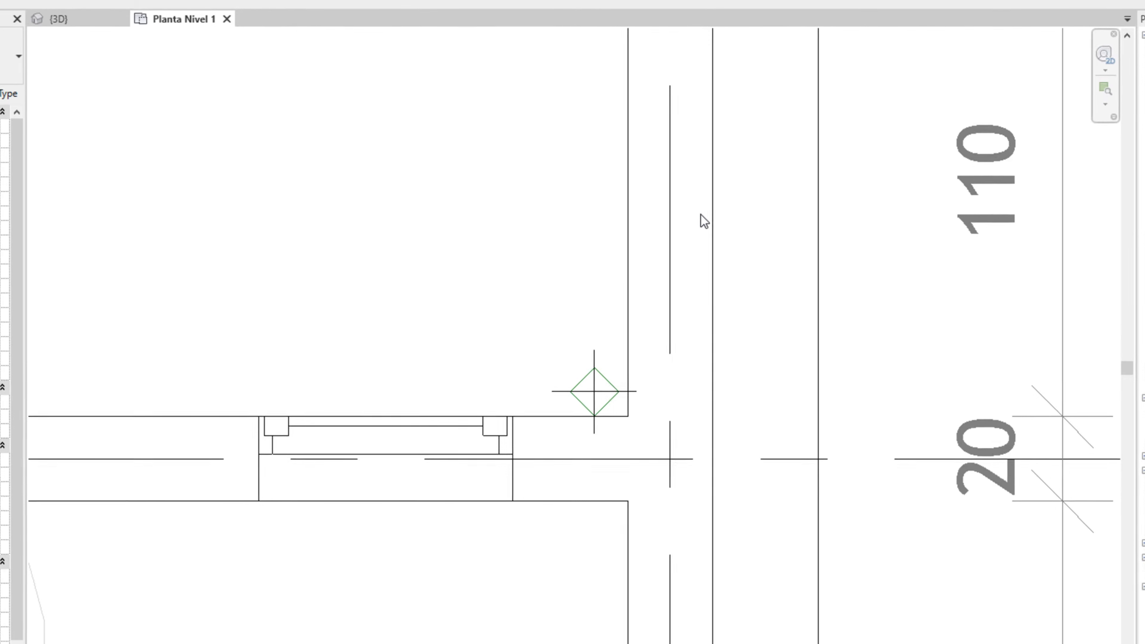
{"action": "scroll", "coordinate": [660, 349], "scroll_direction": "up", "scroll_amount": 4}
{"action": "scroll", "coordinate": [696, 350], "scroll_direction": "down", "scroll_amount": 10}
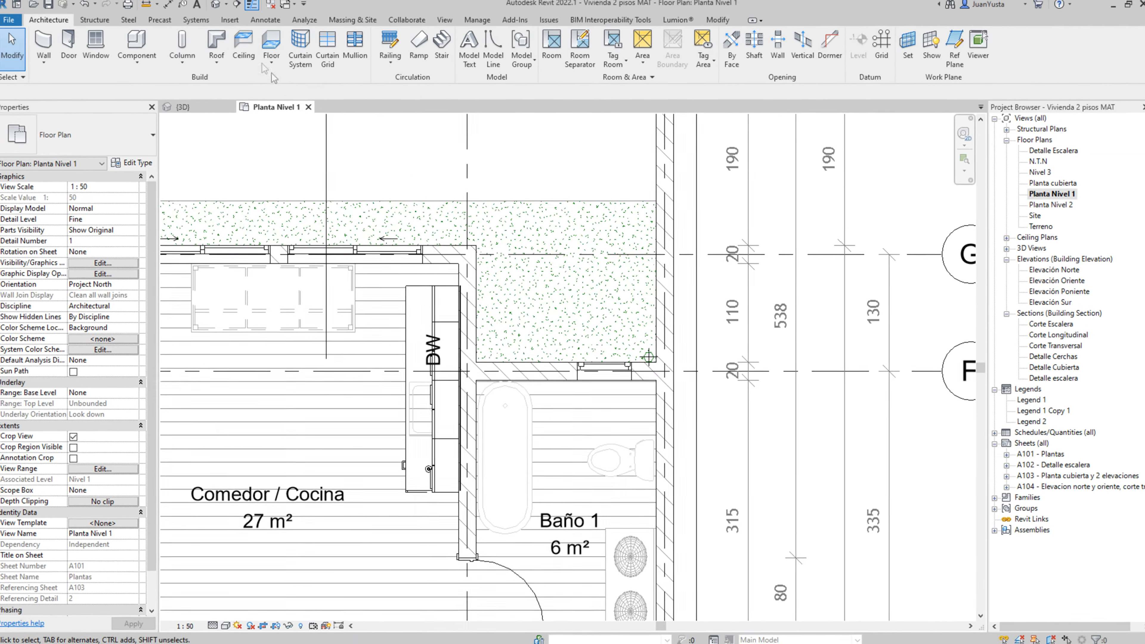
{"action": "left_click", "coordinate": [251, 5]}
{"action": "scroll", "coordinate": [598, 405], "scroll_direction": "down", "scroll_amount": 3}
{"action": "middle_click_drag", "start_coordinate": [303, 407], "coordinate": [645, 370]}
{"action": "scroll", "coordinate": [427, 256], "scroll_direction": "up", "scroll_amount": 10}
{"action": "scroll", "coordinate": [476, 274], "scroll_direction": "down", "scroll_amount": 11}
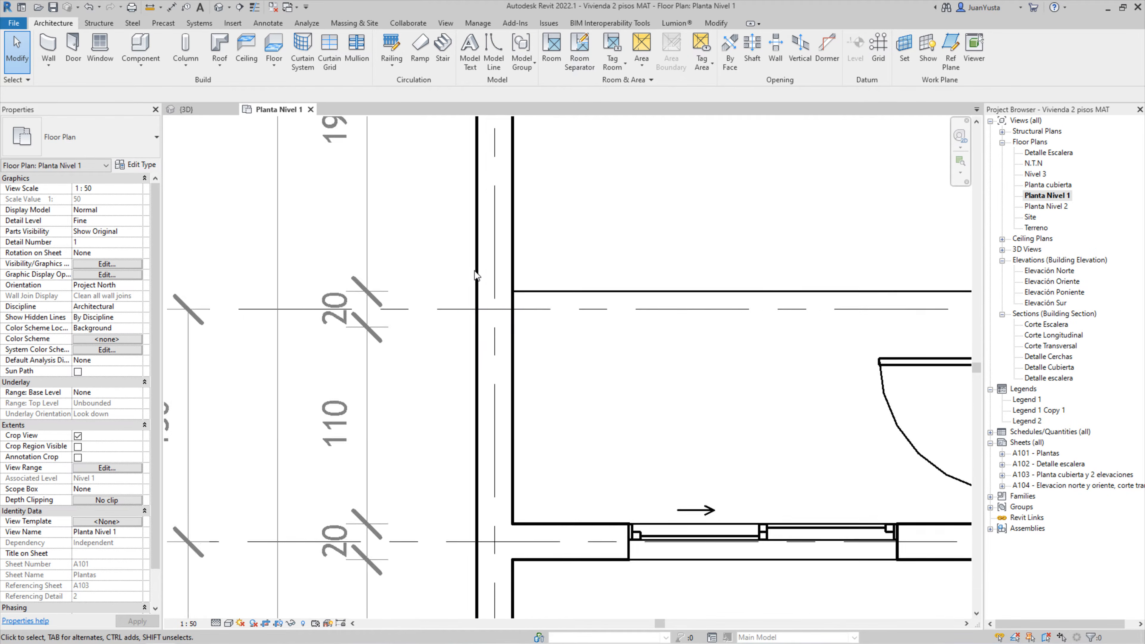
{"action": "scroll", "coordinate": [527, 251], "scroll_direction": "up", "scroll_amount": 4}
Reopen the plan's Visibility/Graphic Overrides and set the Walls cut line pattern to Dash
{"action": "key", "text": "v"}
{"action": "key", "text": "g"}
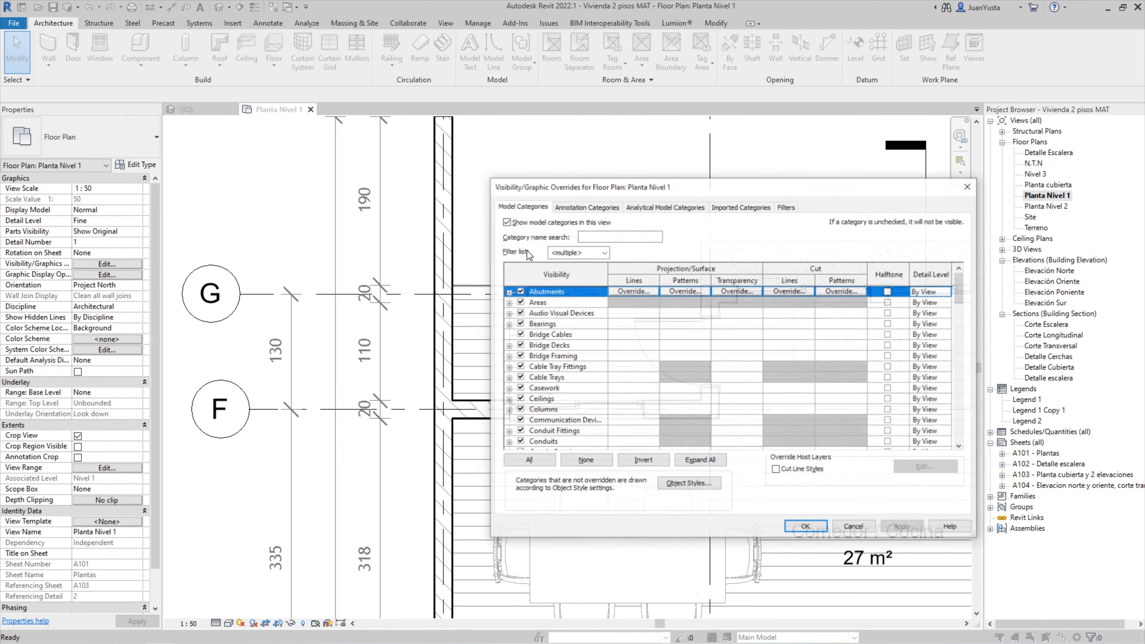
{"action": "scroll", "coordinate": [629, 411], "scroll_direction": "down", "scroll_amount": 5}
{"action": "left_click_drag", "start_coordinate": [960, 317], "coordinate": [945, 427]}
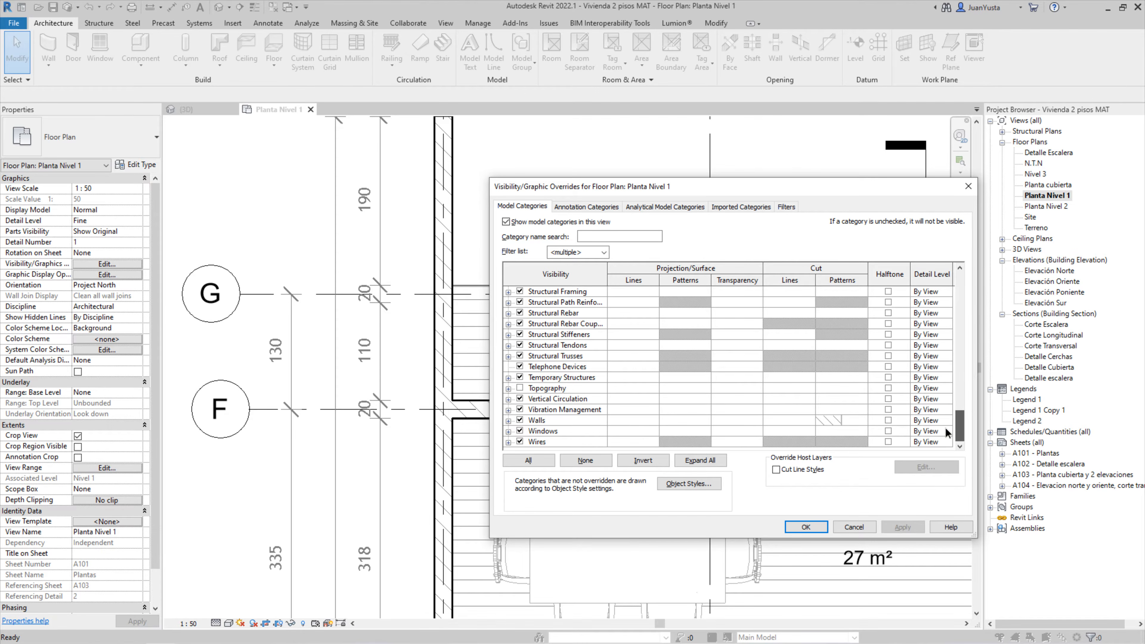
{"action": "left_click", "coordinate": [555, 421]}
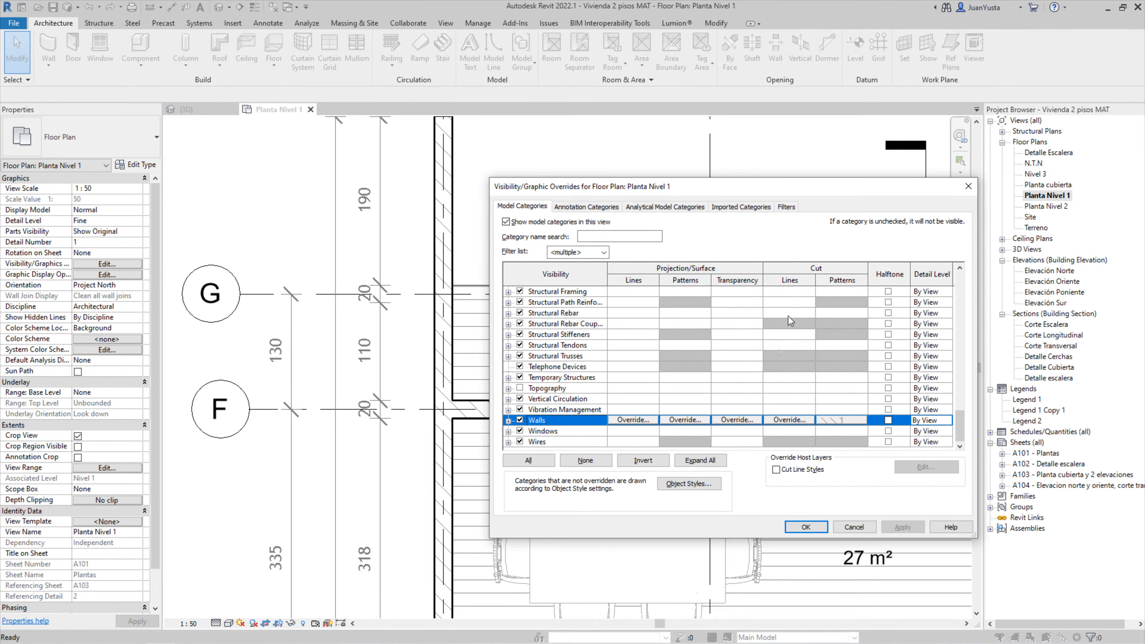
{"action": "left_click", "coordinate": [783, 423]}
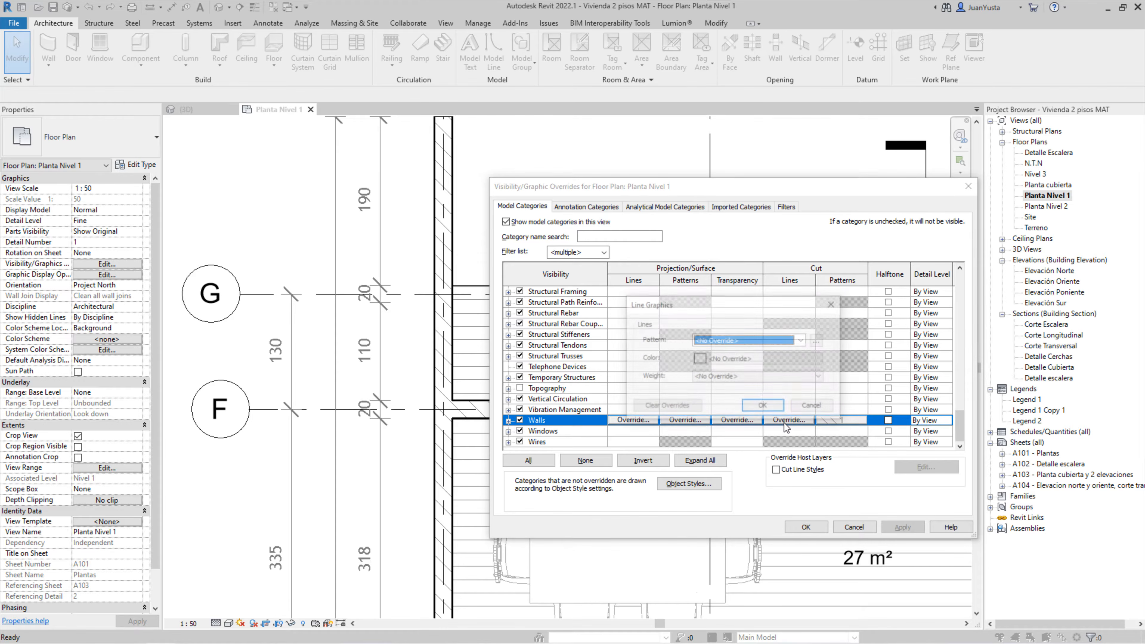
{"action": "left_click", "coordinate": [801, 341]}
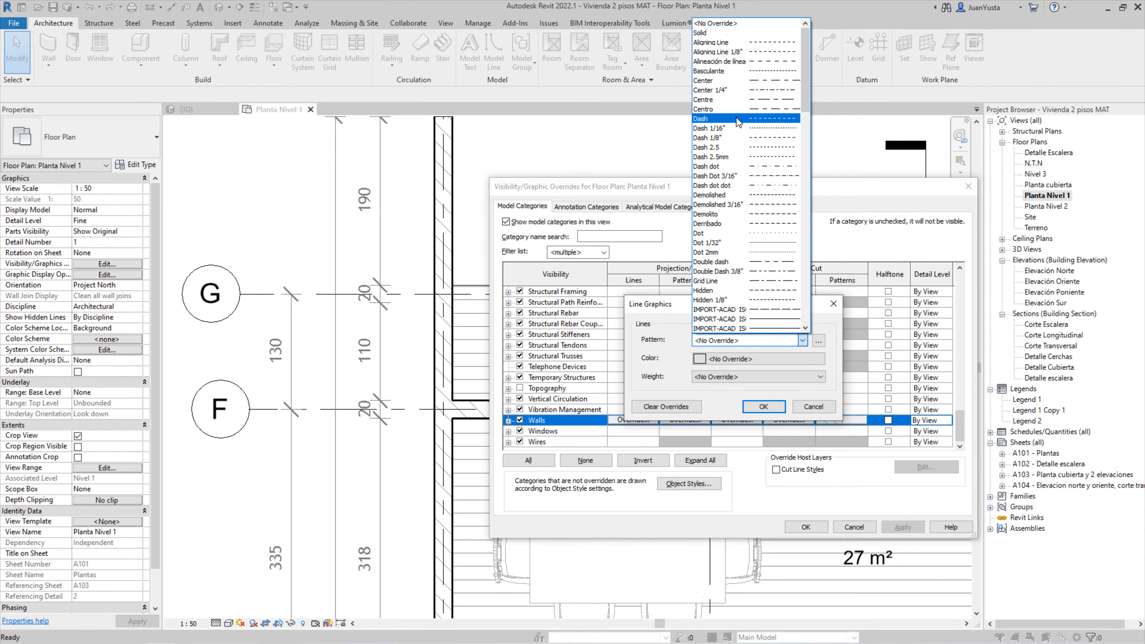
{"action": "left_click", "coordinate": [719, 120]}
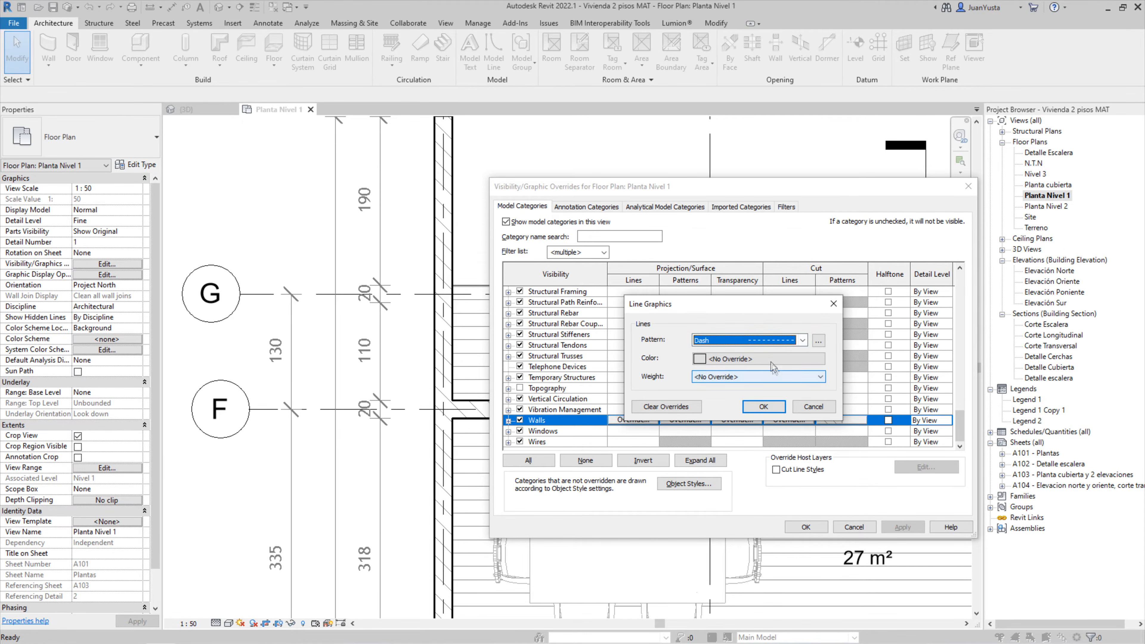
Set the Walls cut lines to color RGB 128-128-128 and weight 7, then apply and close the overrides
{"action": "left_click", "coordinate": [721, 359]}
{"action": "left_click", "coordinate": [781, 465]}
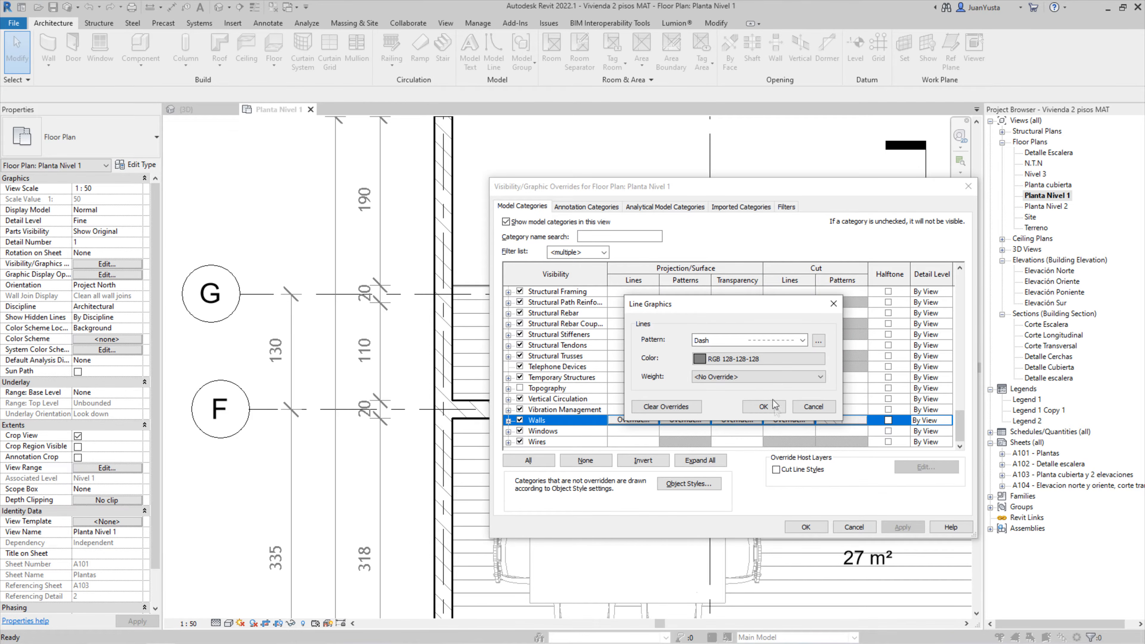
{"action": "left_click", "coordinate": [764, 376]}
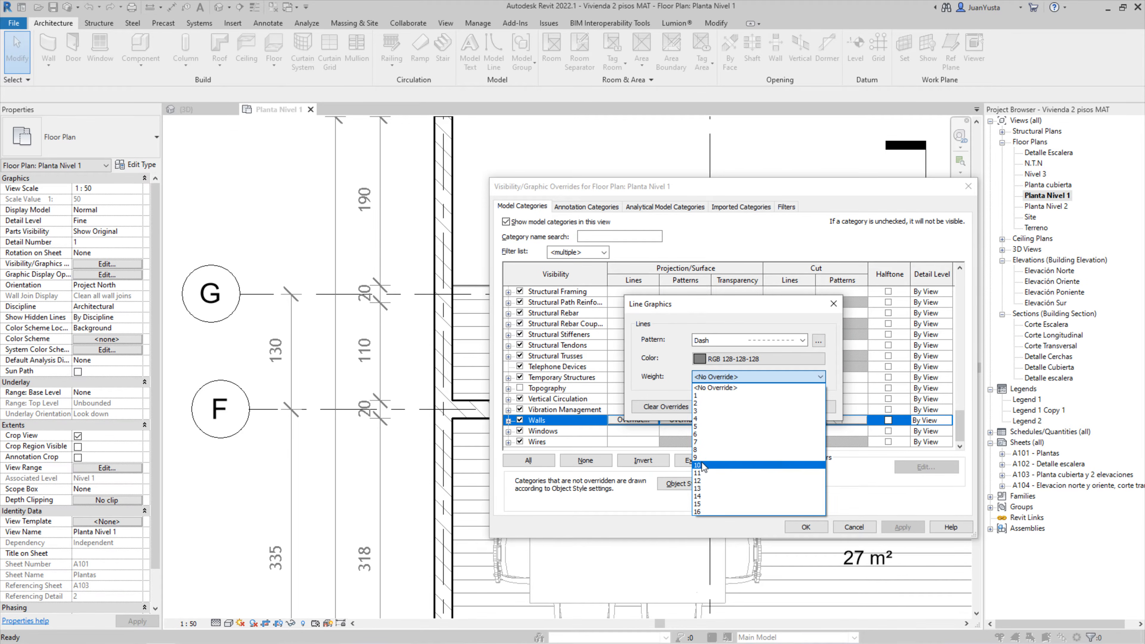
{"action": "left_click", "coordinate": [706, 441]}
{"action": "left_click", "coordinate": [771, 406]}
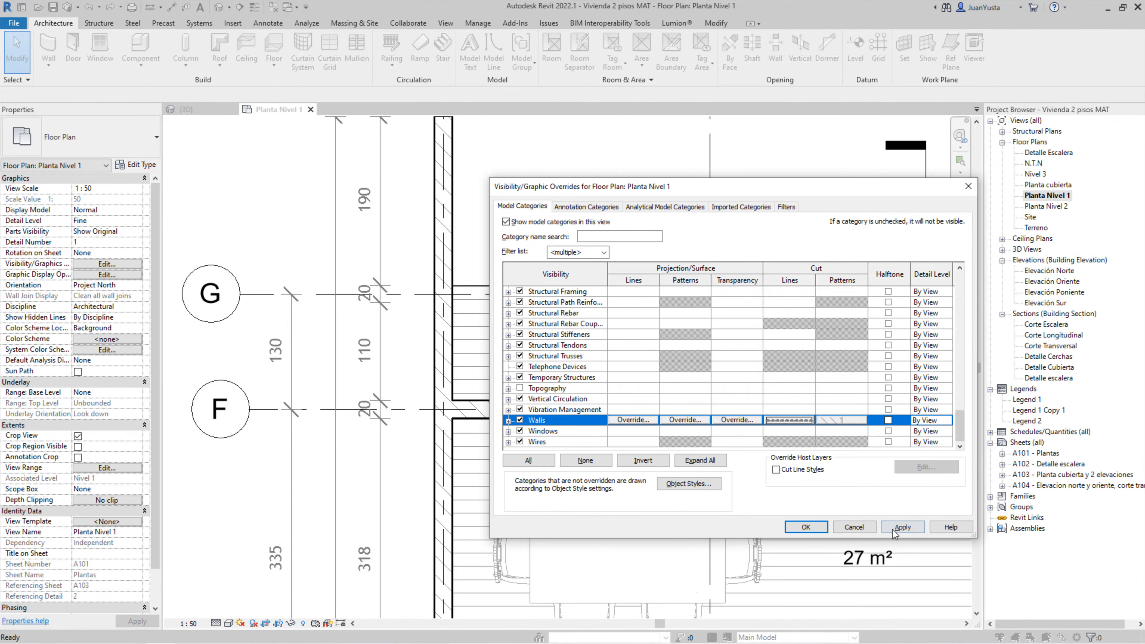
{"action": "left_click", "coordinate": [897, 528]}
{"action": "left_click", "coordinate": [809, 528]}
Examine the dashed wall cut lines throughout Planta Nivel 1, from the kitchen down to the entrance
{"action": "scroll", "coordinate": [395, 225], "scroll_direction": "down", "scroll_amount": 2}
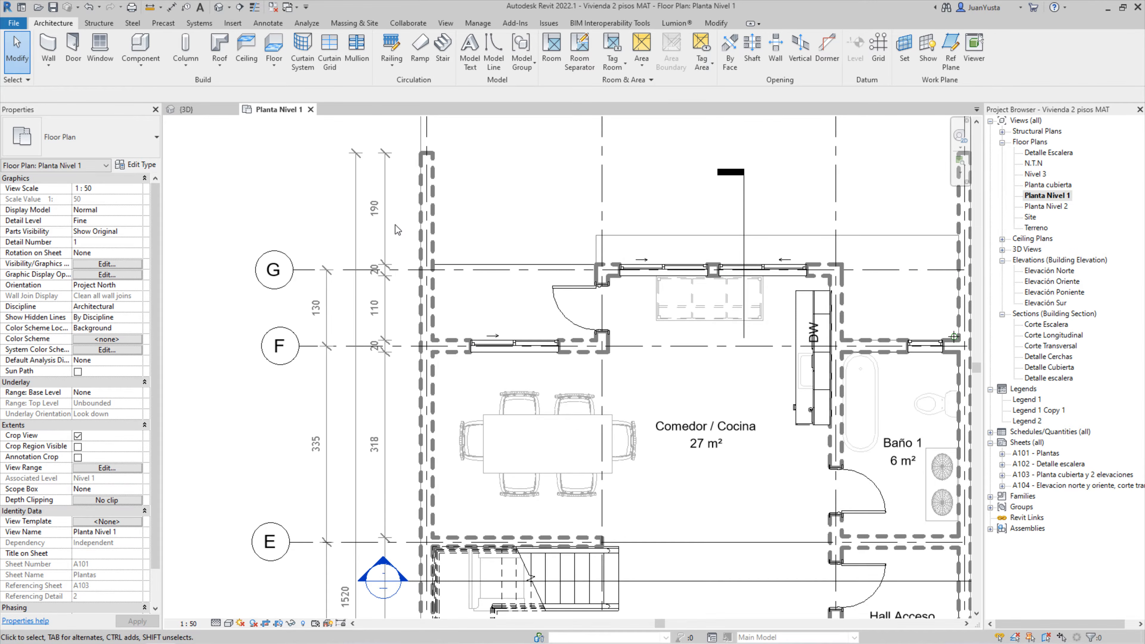
{"action": "middle_click_drag", "start_coordinate": [598, 392], "coordinate": [508, 290]}
{"action": "scroll", "coordinate": [506, 417], "scroll_direction": "down", "scroll_amount": 1}
{"action": "middle_click_drag", "start_coordinate": [507, 420], "coordinate": [536, 270]}
{"action": "middle_click_drag", "start_coordinate": [475, 428], "coordinate": [489, 348]}
{"action": "scroll", "coordinate": [463, 457], "scroll_direction": "down", "scroll_amount": 2}
{"action": "middle_click_drag", "start_coordinate": [463, 457], "coordinate": [449, 384]}
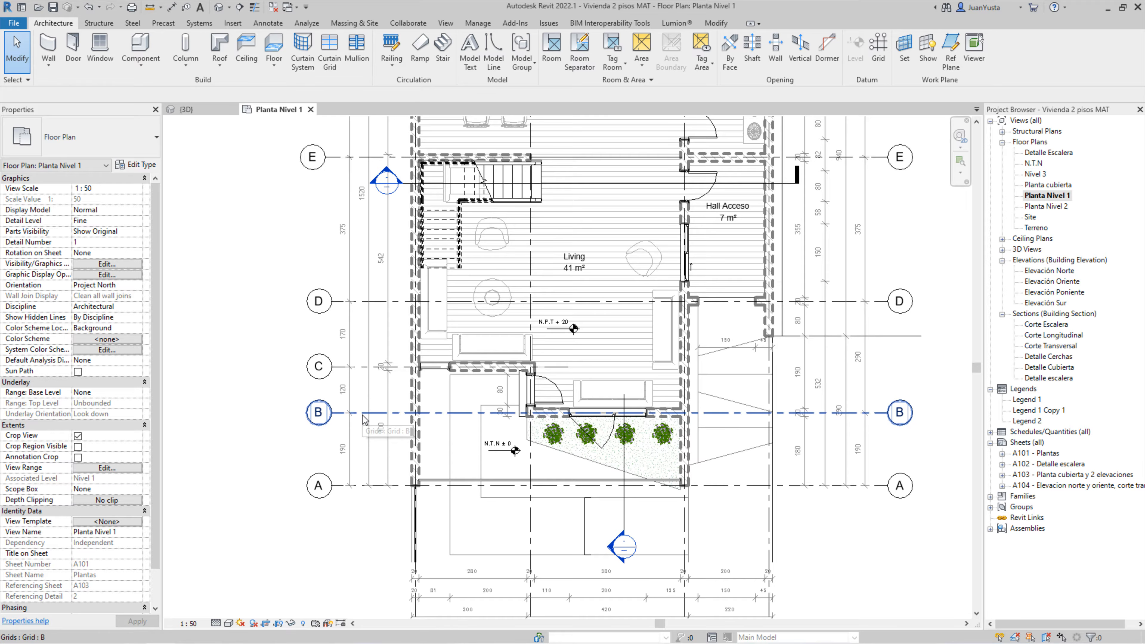
Review the Walls overrides in Visibility/Graphic Overrides, close them unchanged and inspect the walls around the dining area and staircase
{"action": "key", "text": "v"}
{"action": "key", "text": "g"}
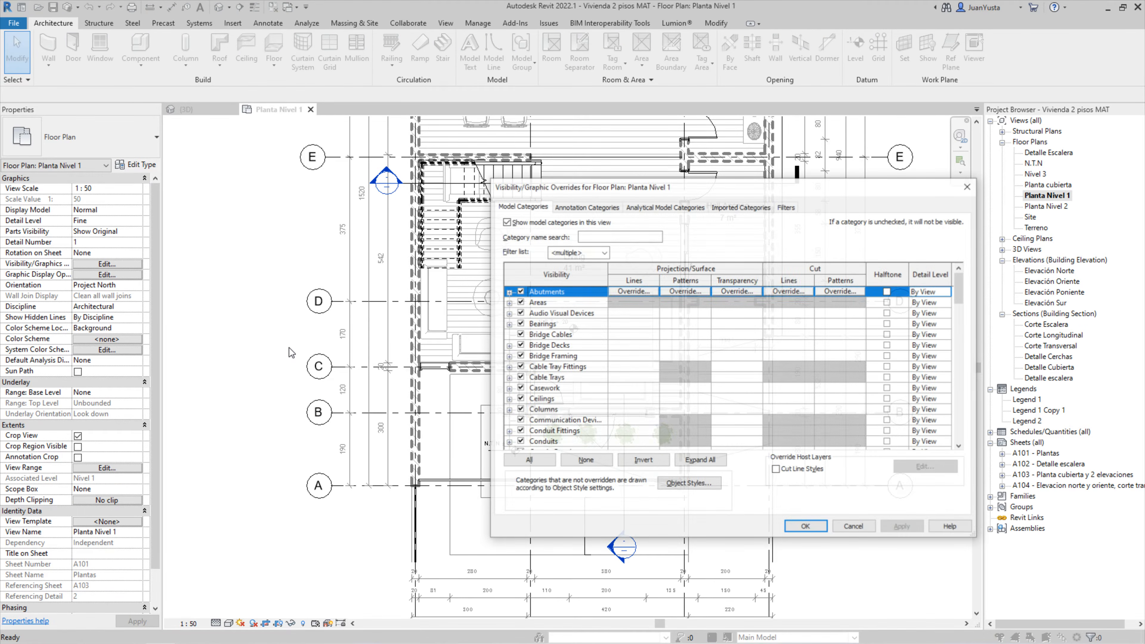
{"action": "left_click_drag", "start_coordinate": [960, 289], "coordinate": [958, 432]}
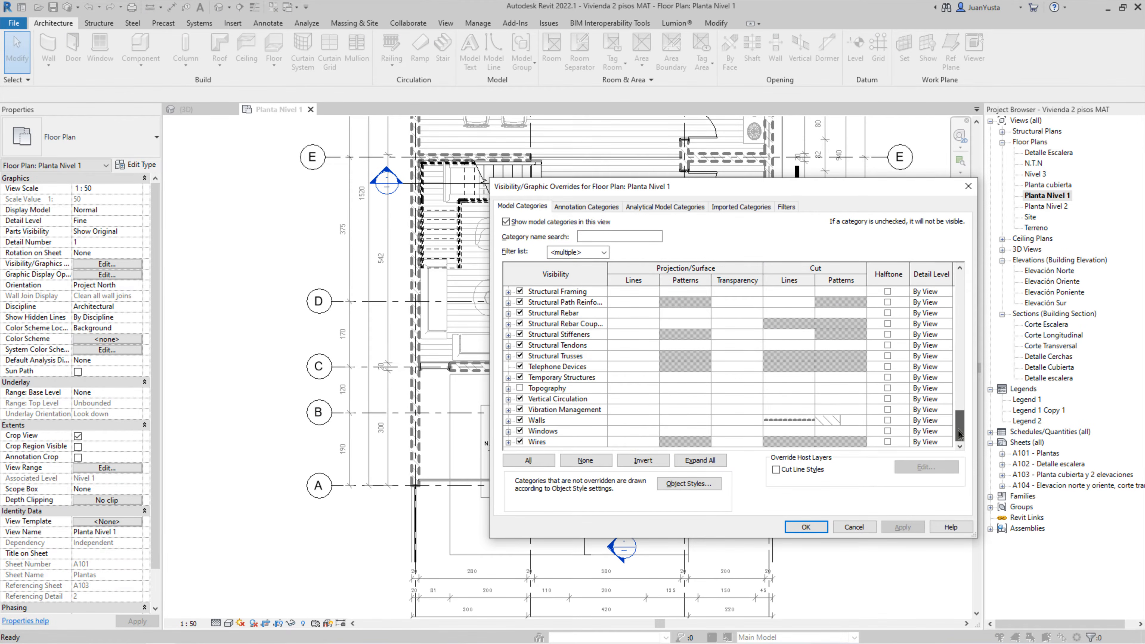
{"action": "left_click", "coordinate": [591, 421]}
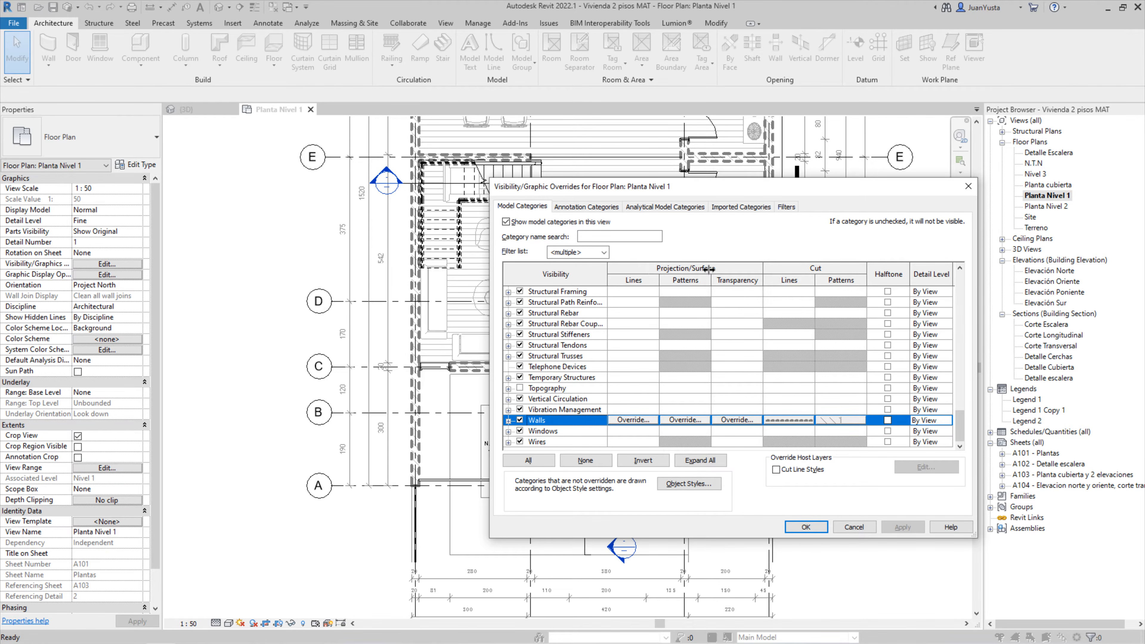
{"action": "left_click", "coordinate": [968, 186]}
{"action": "scroll", "coordinate": [531, 341], "scroll_direction": "down", "scroll_amount": 3}
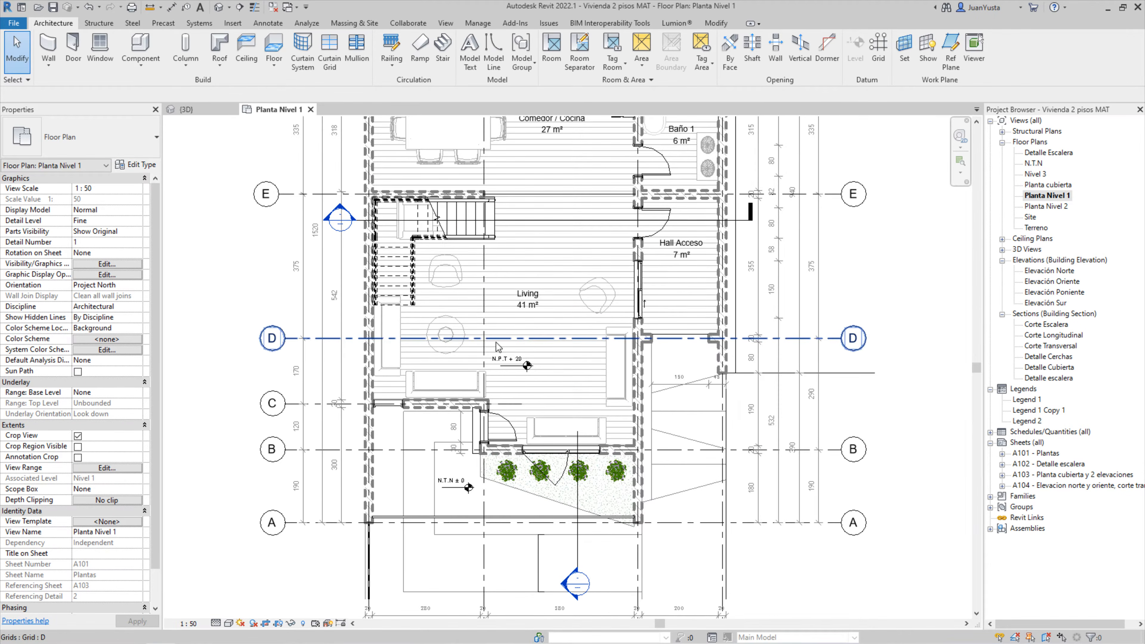
{"action": "scroll", "coordinate": [465, 307], "scroll_direction": "up", "scroll_amount": 5}
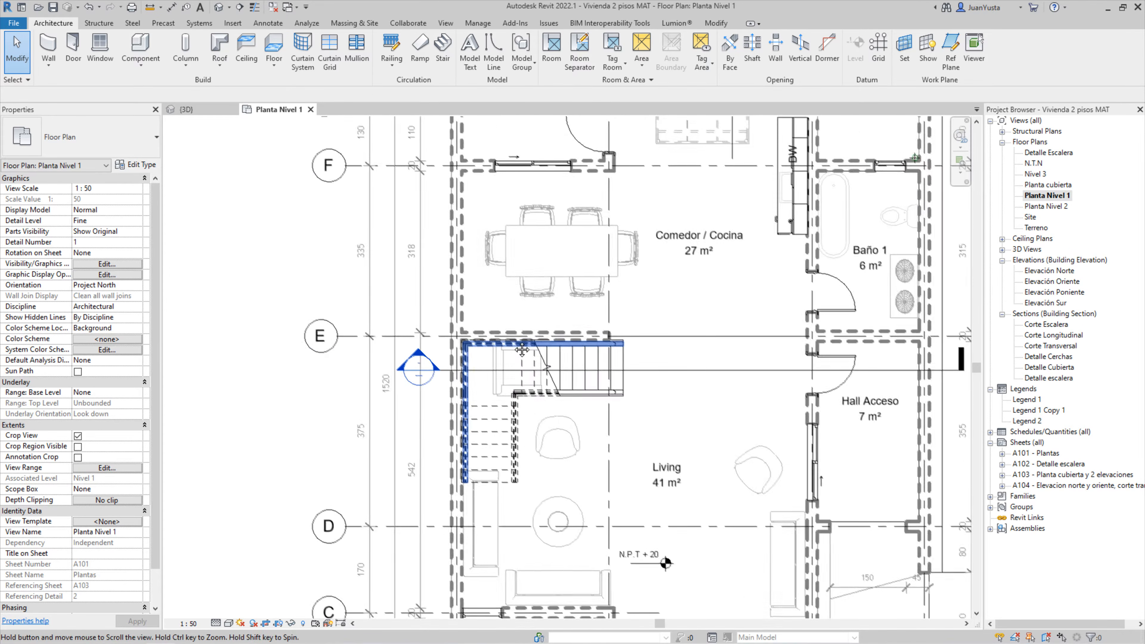
{"action": "scroll", "coordinate": [451, 320], "scroll_direction": "down", "scroll_amount": 2}
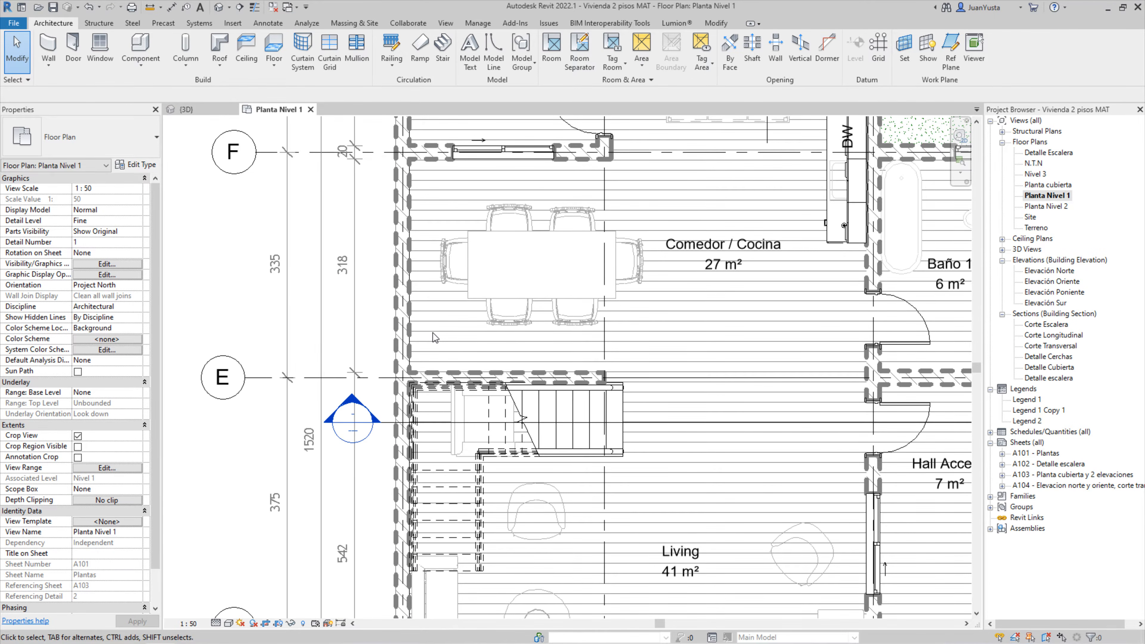
{"action": "scroll", "coordinate": [433, 332], "scroll_direction": "down", "scroll_amount": 1}
{"action": "scroll", "coordinate": [495, 324], "scroll_direction": "down", "scroll_amount": 2}
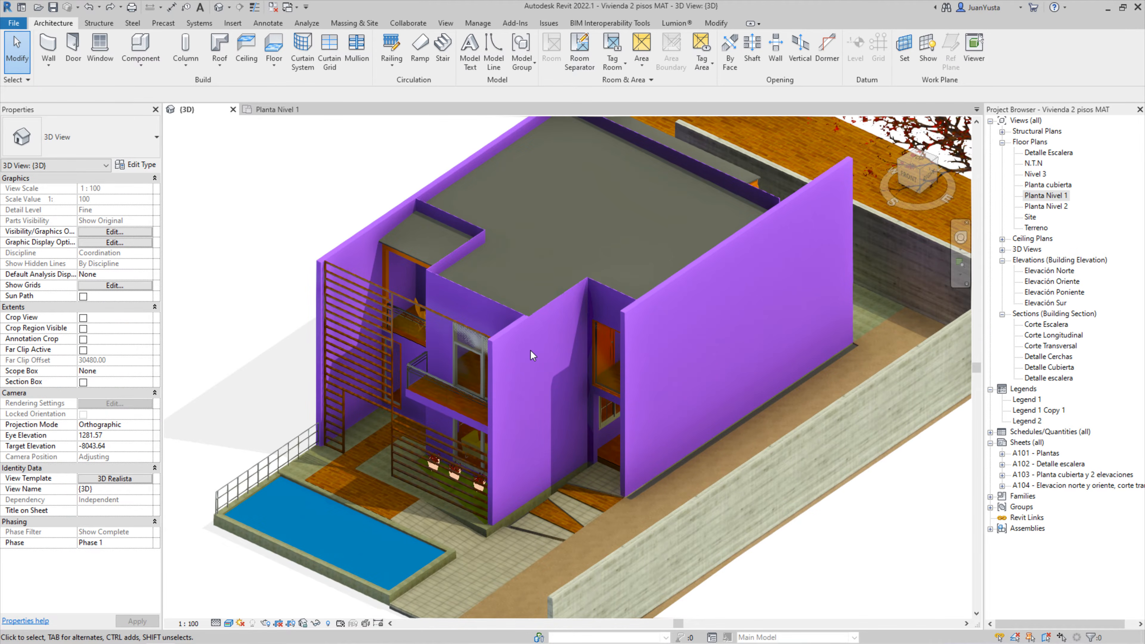
Inspect the house from several angles in the 3D view, then check the wall corners in Planta Nivel 1
{"action": "scroll", "coordinate": [530, 351], "scroll_direction": "down", "scroll_amount": 2}
{"action": "middle_click_drag", "start_coordinate": [524, 365], "coordinate": [503, 376], "text": "shift"}
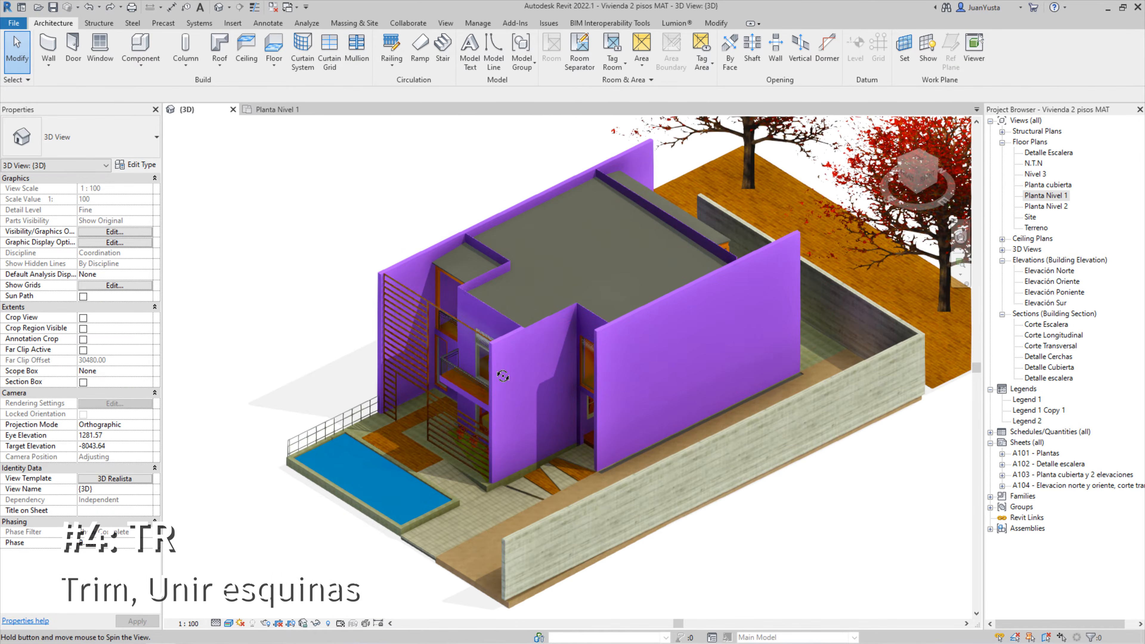
{"action": "scroll", "coordinate": [479, 383], "scroll_direction": "up", "scroll_amount": 2}
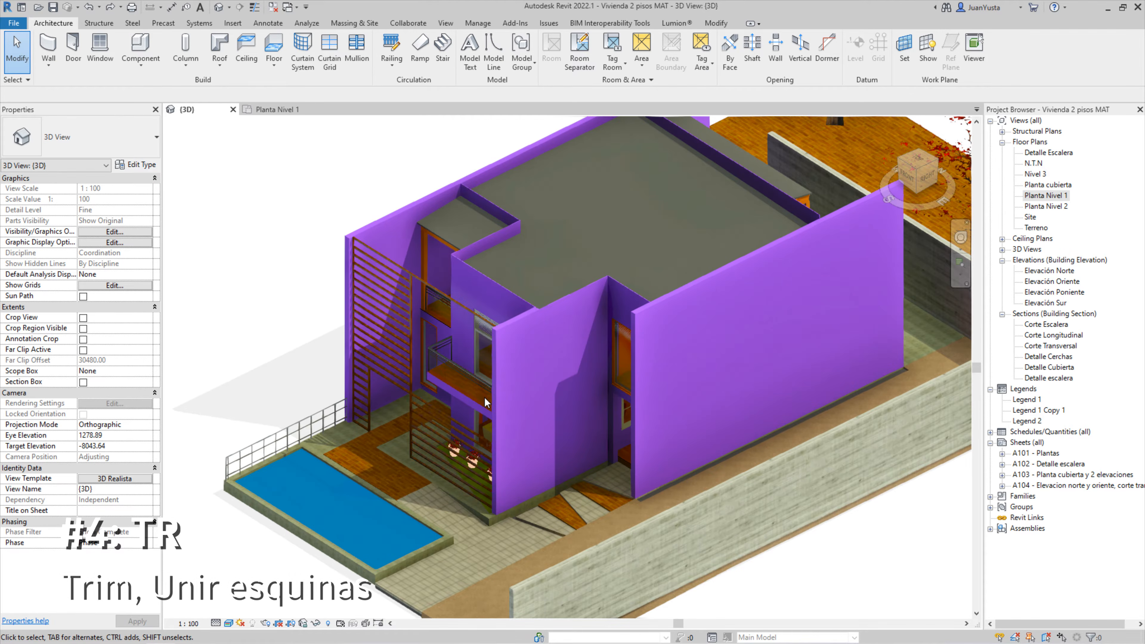
{"action": "middle_click_drag", "start_coordinate": [486, 401], "coordinate": [446, 339], "text": "shift"}
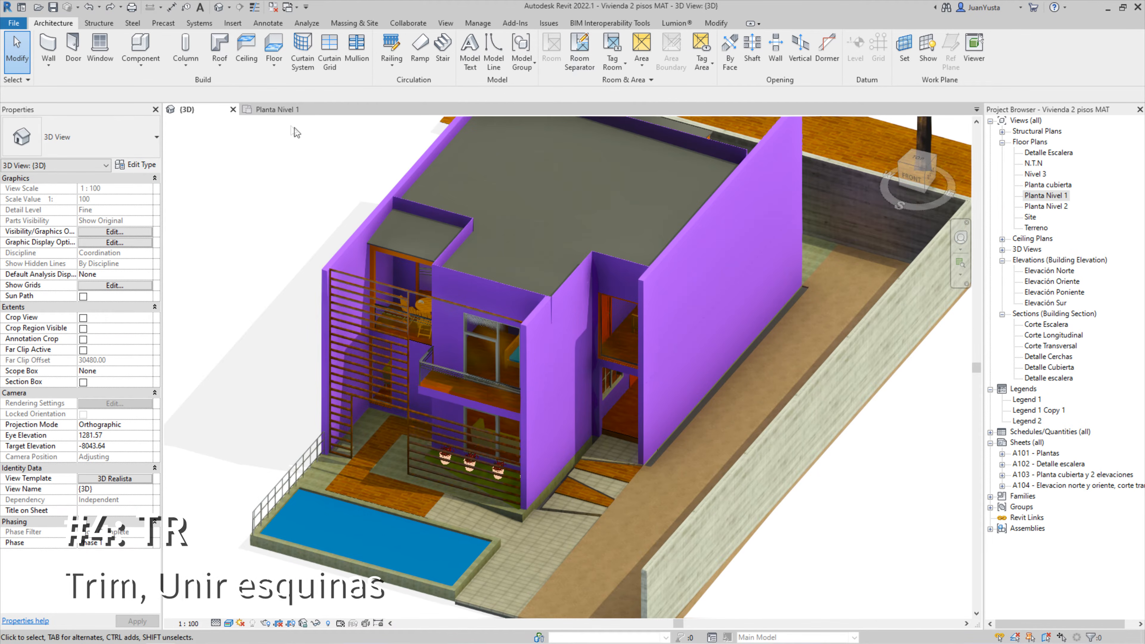
{"action": "left_click", "coordinate": [274, 110]}
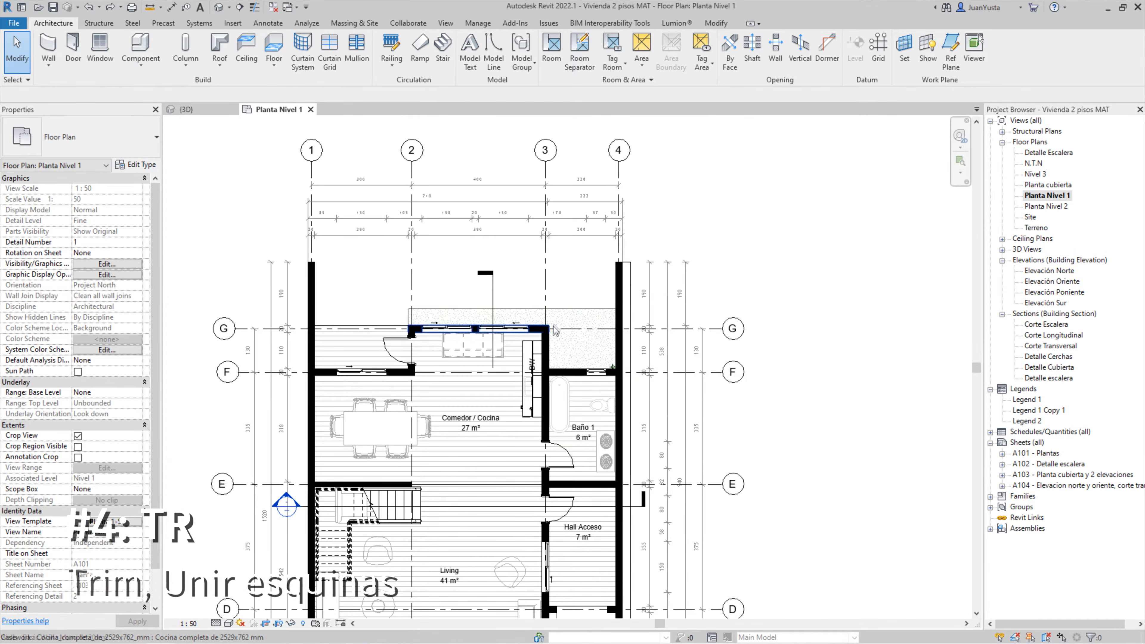
{"action": "scroll", "coordinate": [555, 331], "scroll_direction": "up", "scroll_amount": 3}
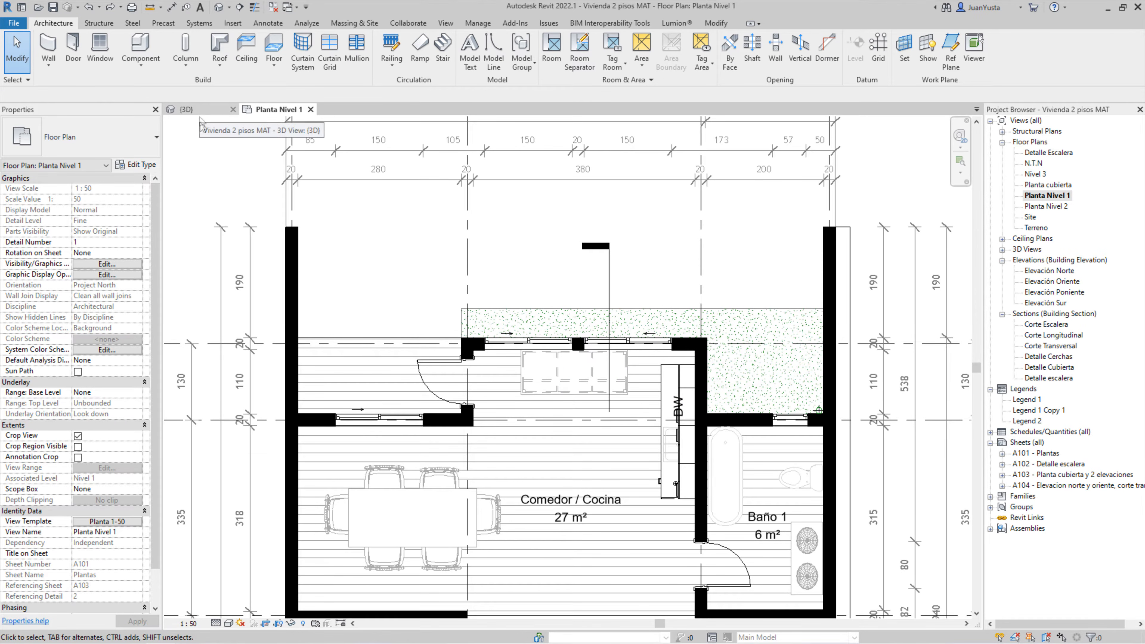
In the 3D view, start a wall similar to the boundary wall, with base constraint Nivel 1 and top constraint Up to level: Nivel 2
{"action": "left_click", "coordinate": [186, 109]}
{"action": "middle_click_drag", "start_coordinate": [578, 504], "coordinate": [574, 356], "text": "shift"}
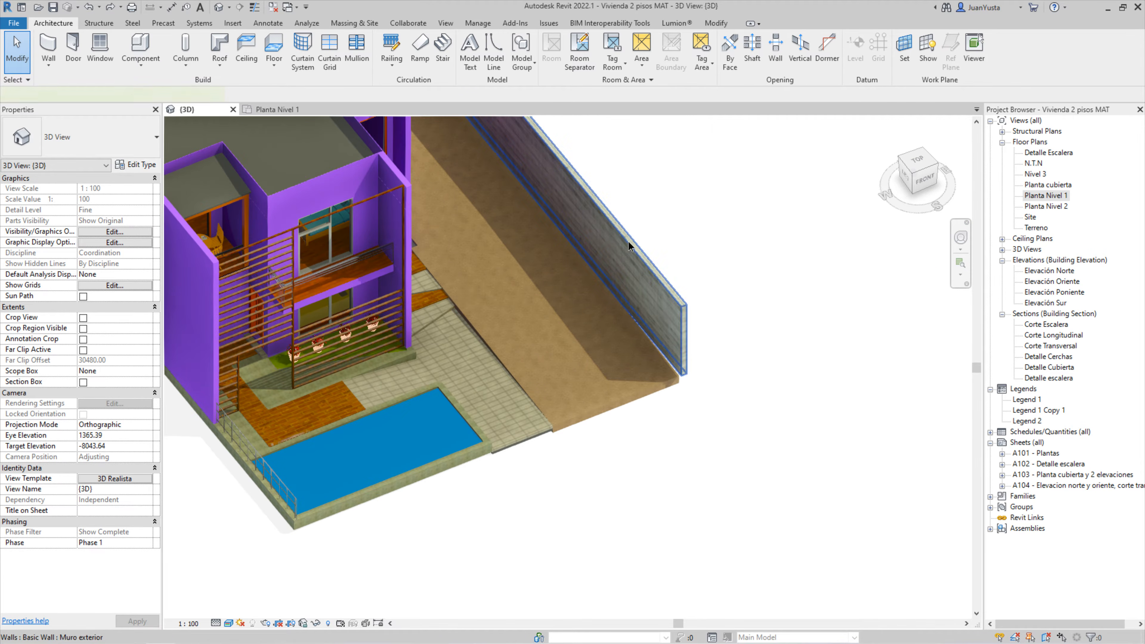
{"action": "left_click", "coordinate": [627, 248]}
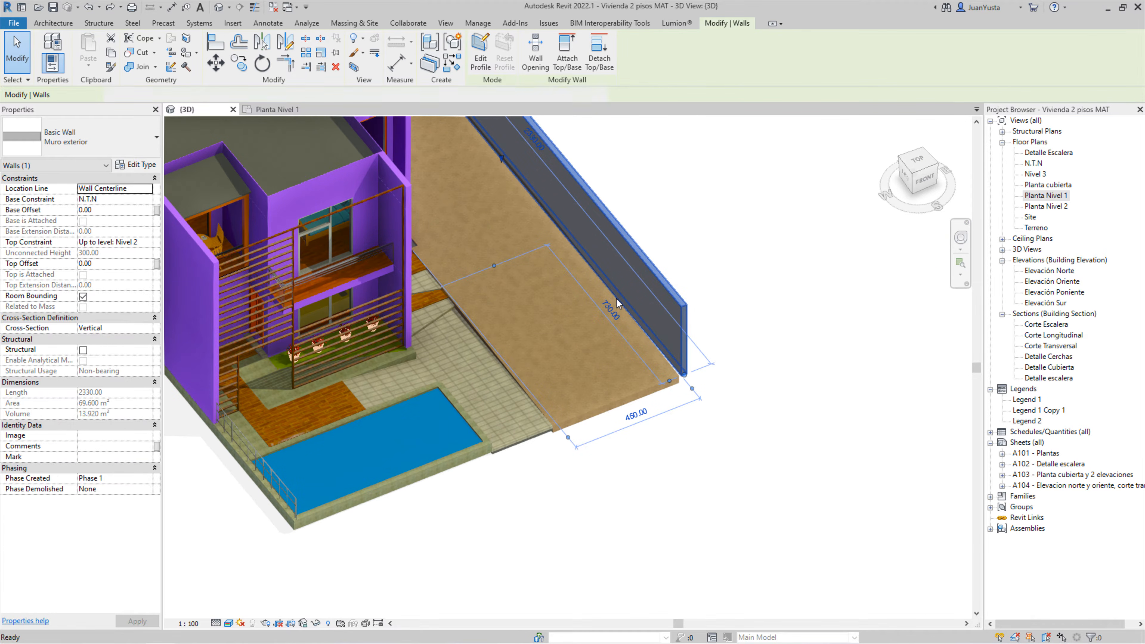
{"action": "key", "text": "c"}
{"action": "key", "text": "s"}
{"action": "left_click", "coordinate": [146, 200]}
{"action": "left_click", "coordinate": [147, 199]}
{"action": "left_click", "coordinate": [102, 228]}
{"action": "left_click", "coordinate": [148, 244]}
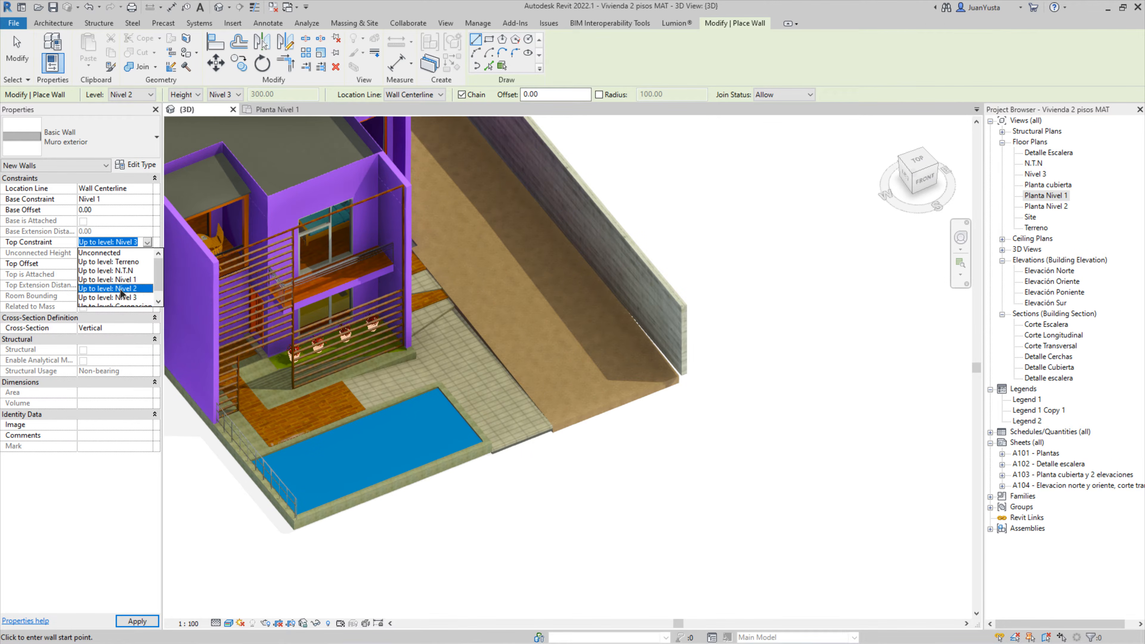
{"action": "left_click", "coordinate": [122, 293]}
Draw two separate perpendicular walls on the side ground strip, a short one about 190 long and one about 489 long parallel to the boundary
{"action": "scroll", "coordinate": [441, 257], "scroll_direction": "up", "scroll_amount": 3}
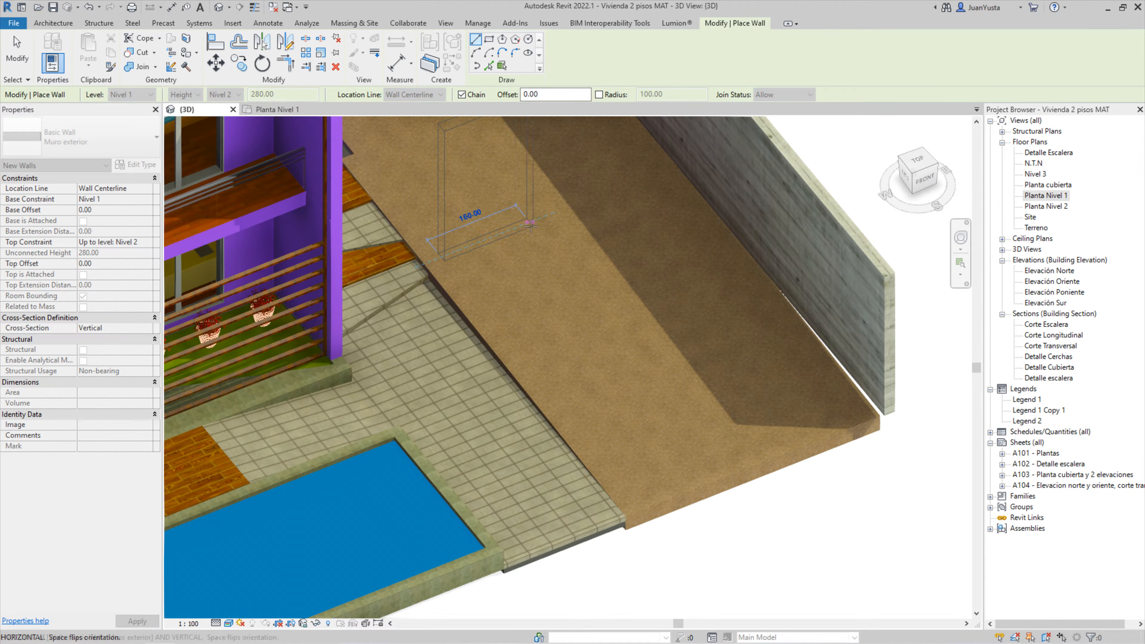
{"action": "left_click", "coordinate": [530, 224]}
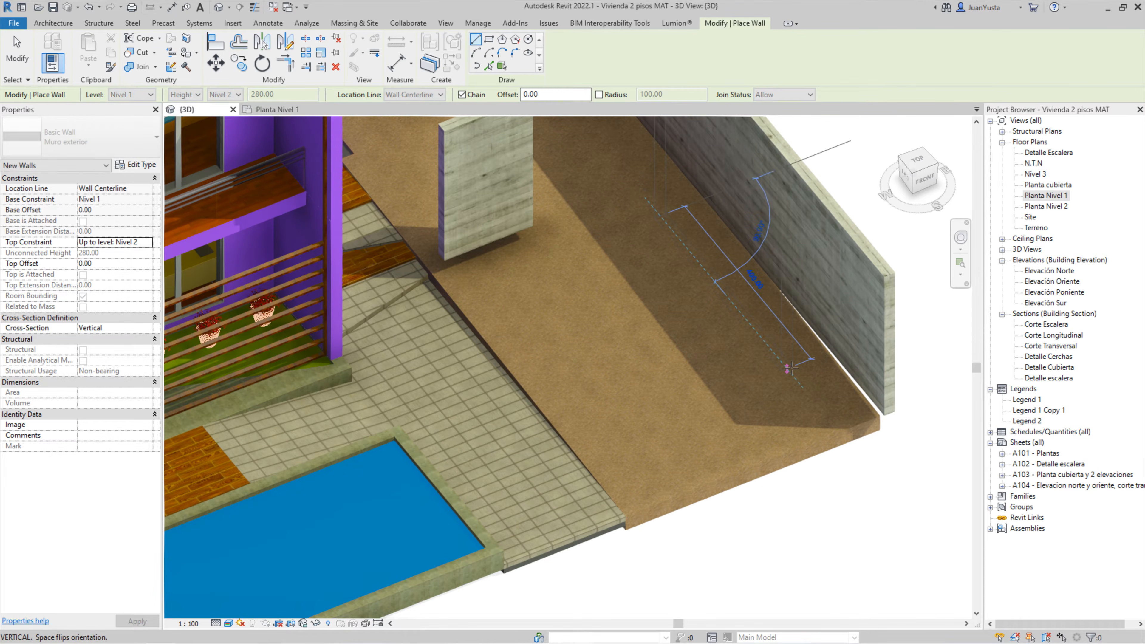
{"action": "left_click", "coordinate": [791, 368]}
{"action": "key", "text": "Escape"}
{"action": "key", "text": "Escape"}
Try stretching the short wall's end toward the long loose wall, then undo the change
{"action": "middle_click_drag", "start_coordinate": [697, 335], "coordinate": [496, 343], "text": "shift"}
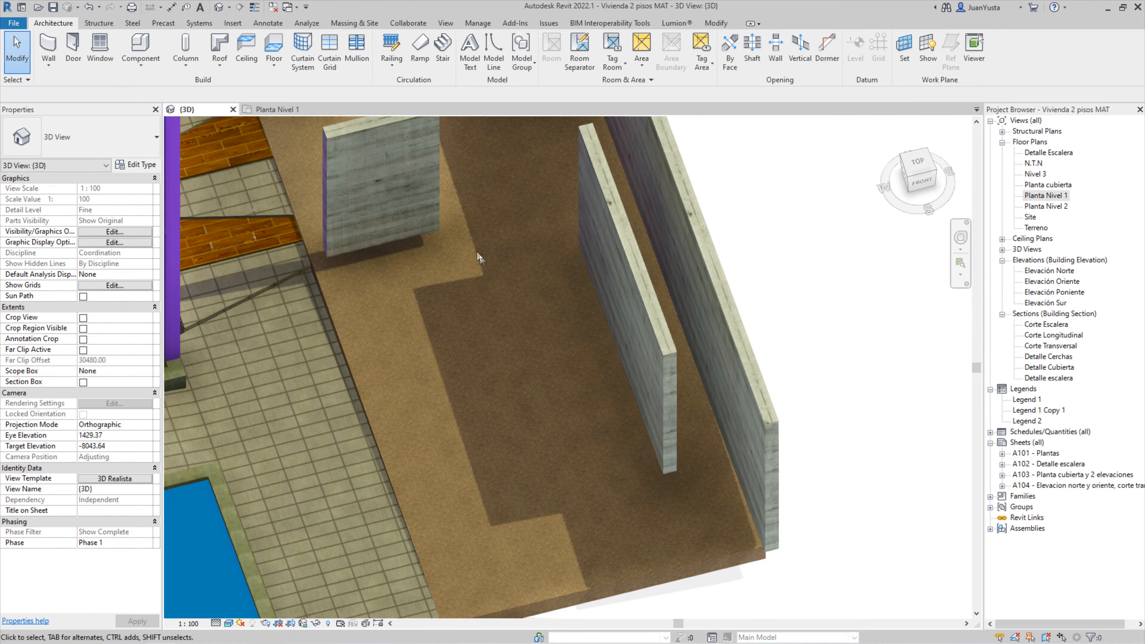
{"action": "left_click", "coordinate": [434, 229]}
{"action": "middle_click_drag", "start_coordinate": [434, 229], "coordinate": [412, 307]}
{"action": "left_click_drag", "start_coordinate": [415, 301], "coordinate": [514, 280]}
{"action": "left_click", "coordinate": [542, 303]}
{"action": "left_click", "coordinate": [557, 312]}
{"action": "left_click_drag", "start_coordinate": [562, 323], "coordinate": [546, 269]}
{"action": "key", "text": "Escape"}
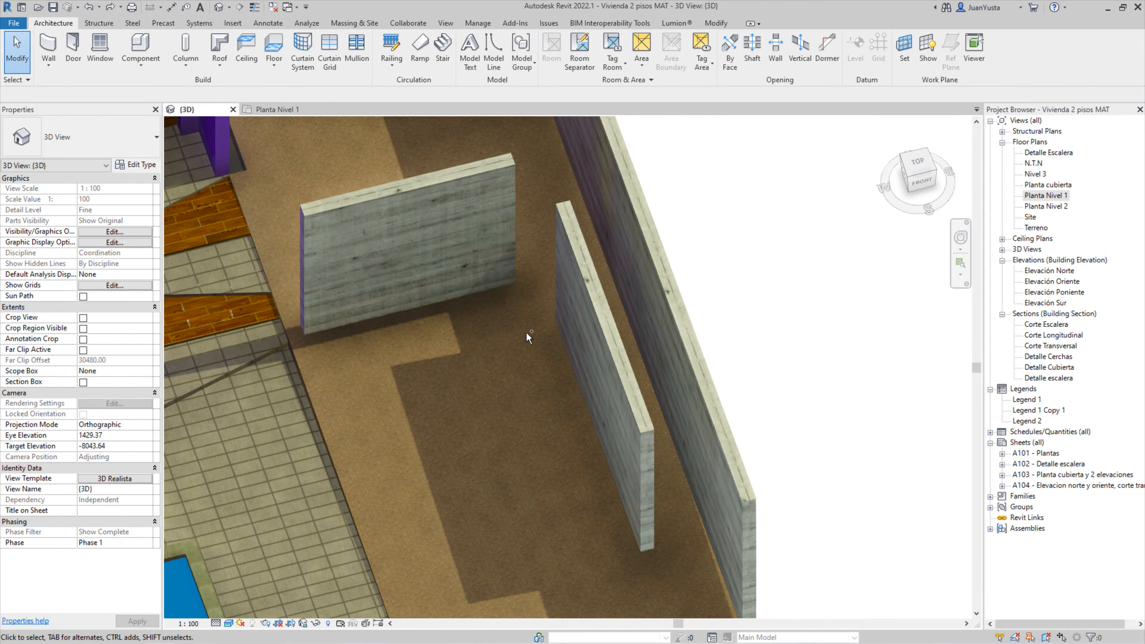
{"action": "key", "text": "ctrl+z"}
Trim/extend the short wall and the long loose wall to a corner
{"action": "middle_click_drag", "start_coordinate": [419, 365], "coordinate": [468, 330], "text": "shift"}
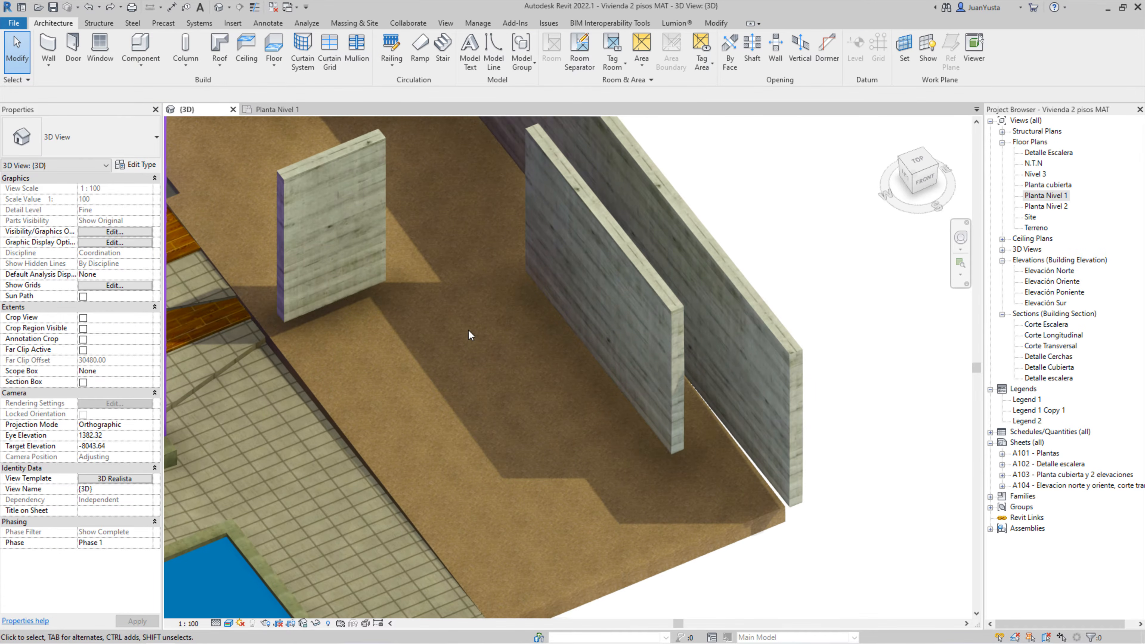
{"action": "middle_click_drag", "start_coordinate": [449, 288], "coordinate": [478, 333]}
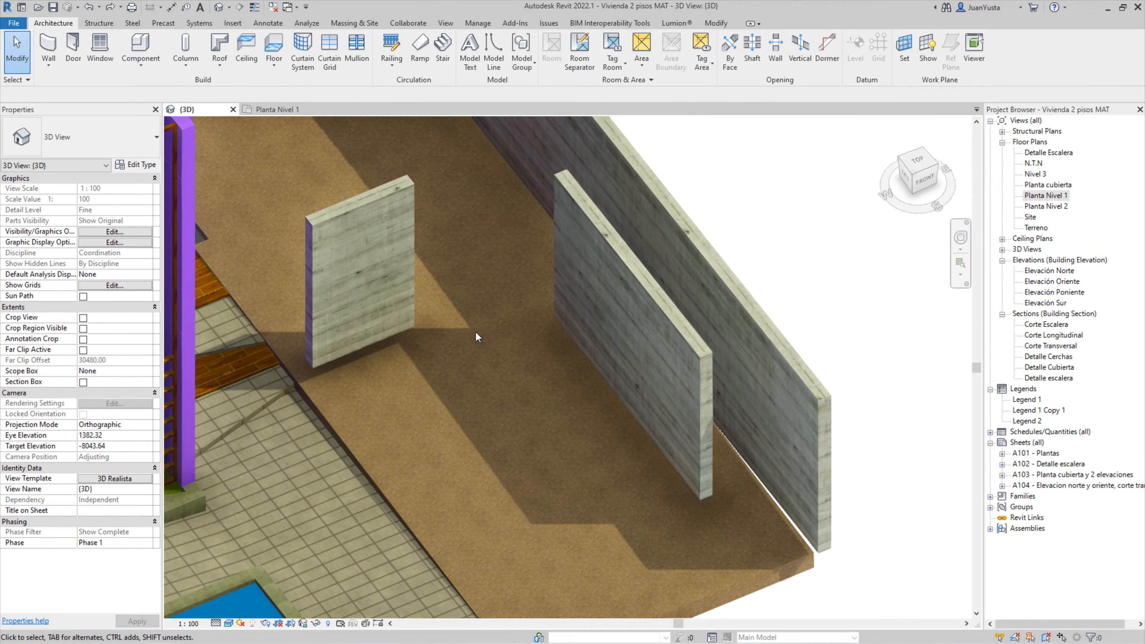
{"action": "middle_click_drag", "start_coordinate": [475, 332], "coordinate": [456, 380], "text": "shift"}
{"action": "key", "text": "t"}
{"action": "key", "text": "r"}
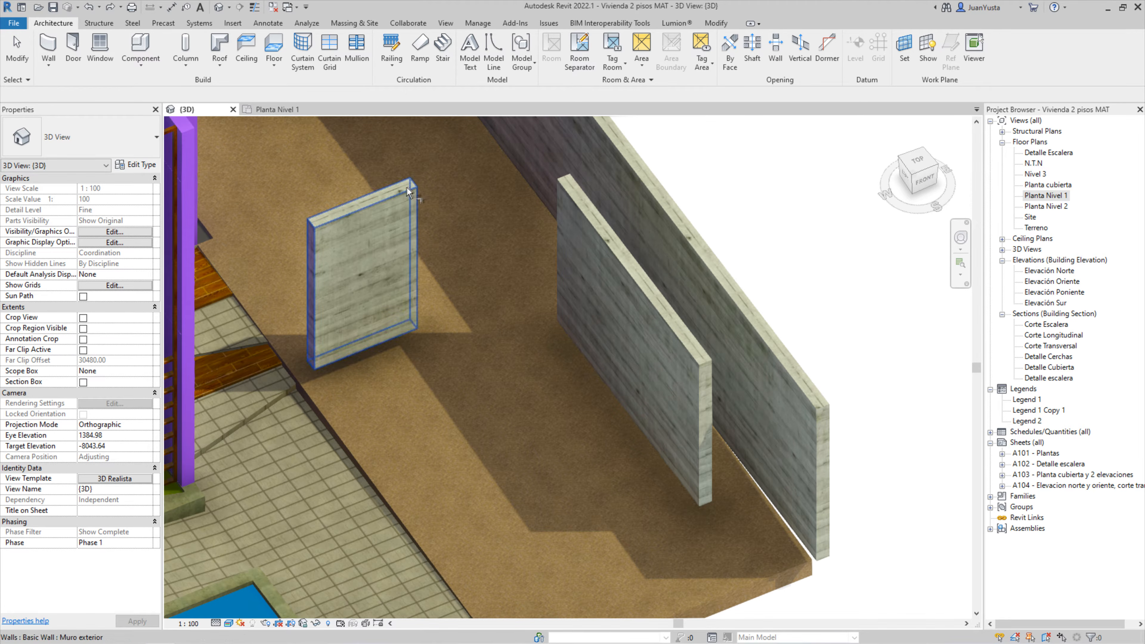
{"action": "left_click", "coordinate": [388, 195]}
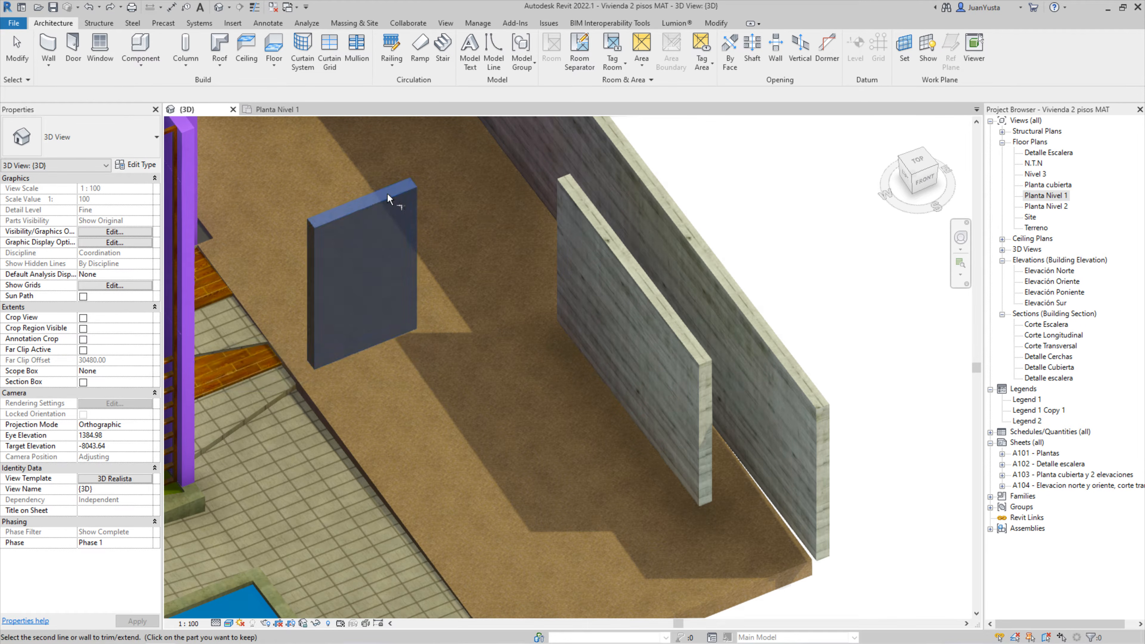
{"action": "left_click", "coordinate": [576, 185]}
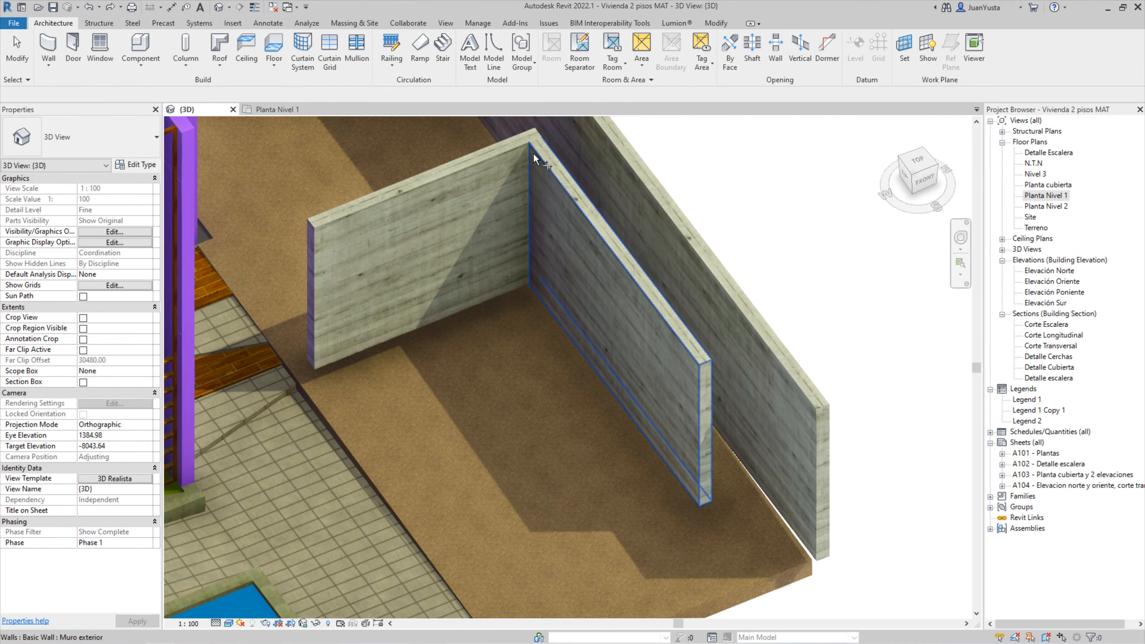
{"action": "key", "text": "Escape"}
Select the extended short wall and undo its corner trim
{"action": "scroll", "coordinate": [498, 300], "scroll_direction": "down", "scroll_amount": 3}
{"action": "middle_click_drag", "start_coordinate": [500, 299], "coordinate": [421, 448], "text": "shift"}
{"action": "left_click", "coordinate": [461, 503]}
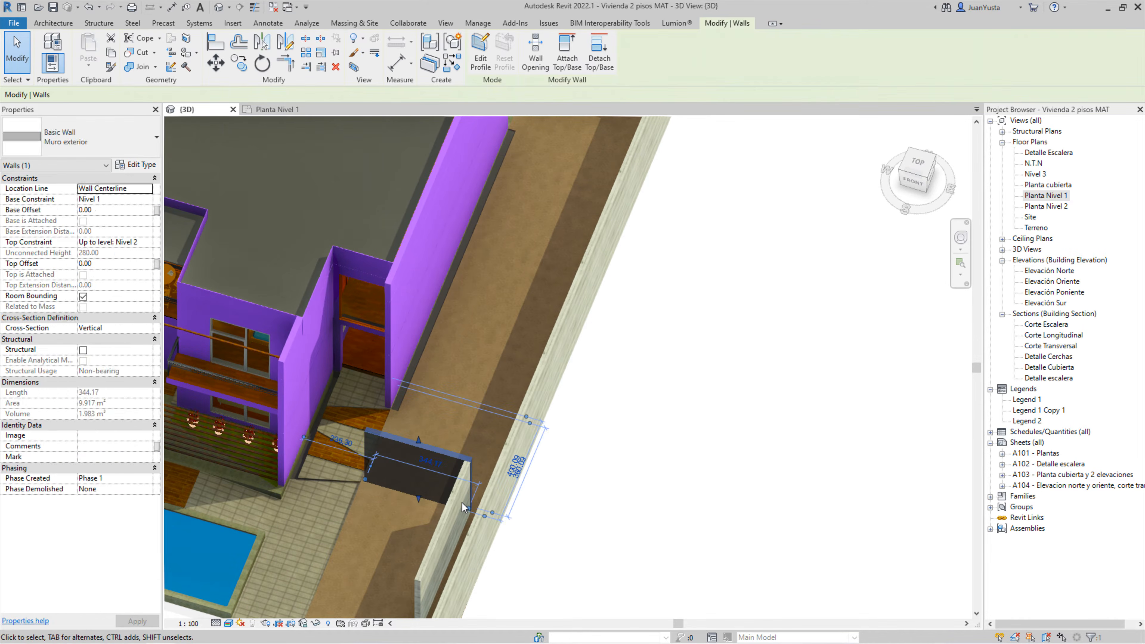
{"action": "key", "text": "ctrl+z"}
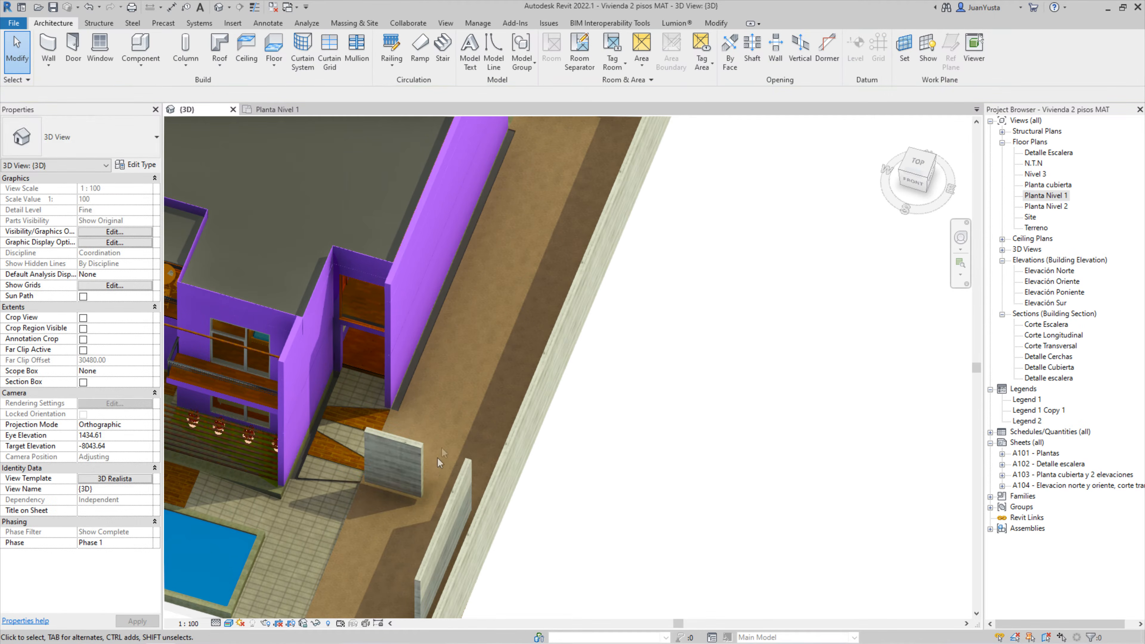
Examine the two loose walls and the boundary walls from above and at an angle
{"action": "scroll", "coordinate": [440, 455], "scroll_direction": "down", "scroll_amount": 3}
{"action": "scroll", "coordinate": [457, 406], "scroll_direction": "up", "scroll_amount": 1}
{"action": "middle_click_drag", "start_coordinate": [470, 397], "coordinate": [525, 411], "text": "shift"}
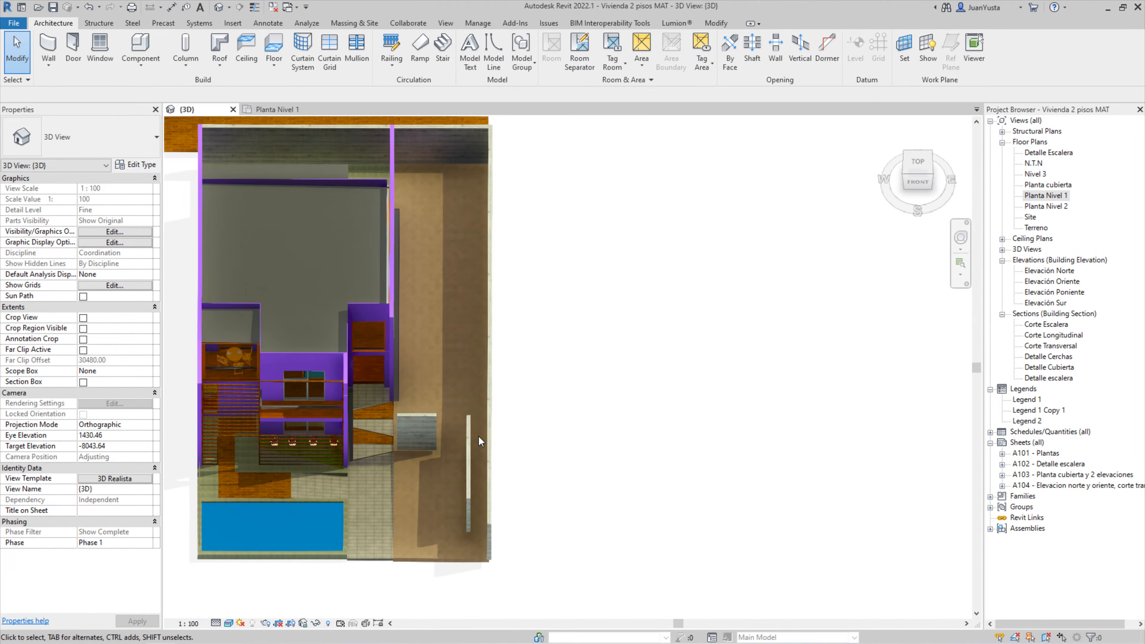
{"action": "left_click", "coordinate": [470, 438]}
{"action": "middle_click_drag", "start_coordinate": [471, 442], "coordinate": [572, 455], "text": "shift"}
{"action": "scroll", "coordinate": [476, 501], "scroll_direction": "up", "scroll_amount": 3}
{"action": "middle_click_drag", "start_coordinate": [476, 499], "coordinate": [591, 499]}
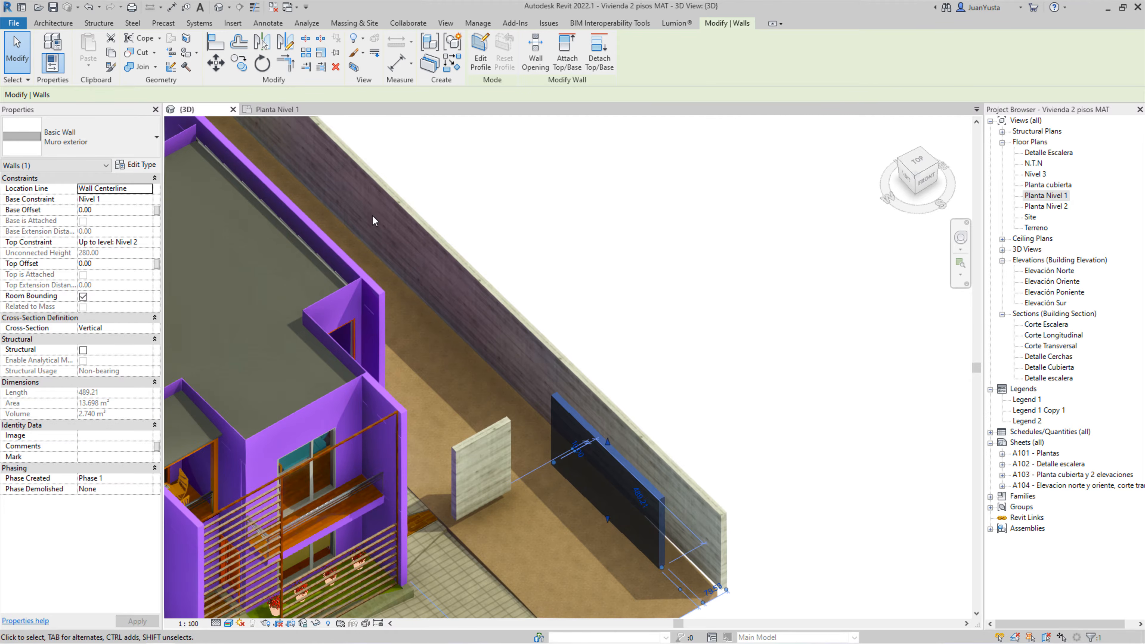
{"action": "scroll", "coordinate": [376, 212], "scroll_direction": "down", "scroll_amount": 2}
{"action": "left_click", "coordinate": [569, 239]}
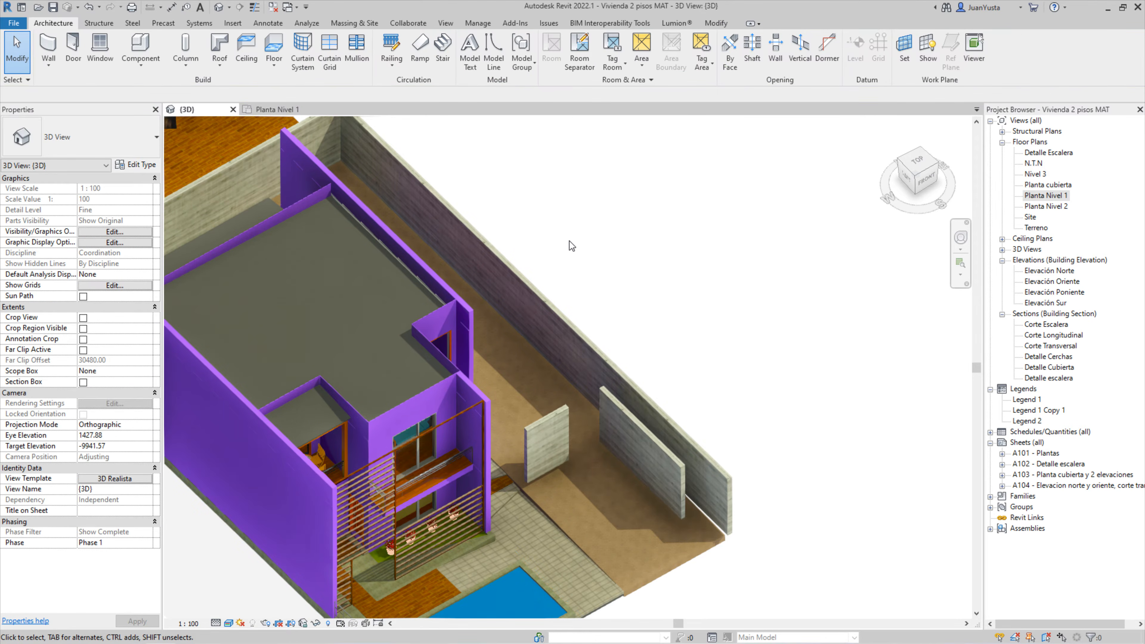
Trim/extend the rear boundary wall and the long loose wall to a corner and check where they meet
{"action": "key", "text": "t"}
{"action": "key", "text": "r"}
{"action": "left_click", "coordinate": [255, 156]}
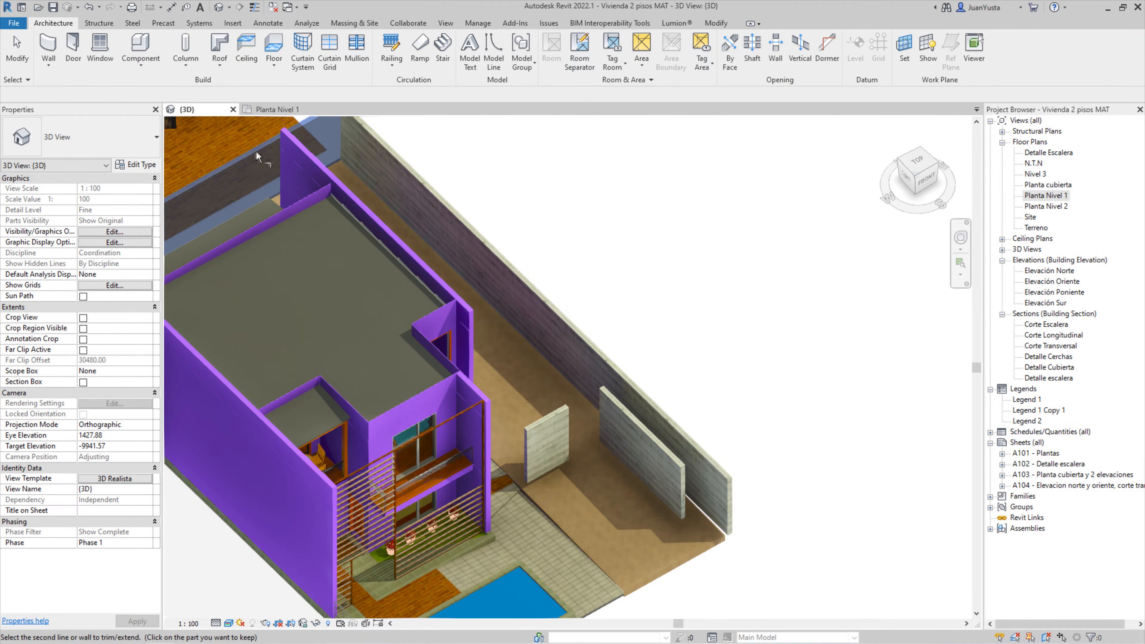
{"action": "left_click", "coordinate": [614, 408]}
{"action": "middle_click_drag", "start_coordinate": [613, 403], "coordinate": [361, 433], "text": "shift"}
{"action": "scroll", "coordinate": [625, 221], "scroll_direction": "up", "scroll_amount": 3}
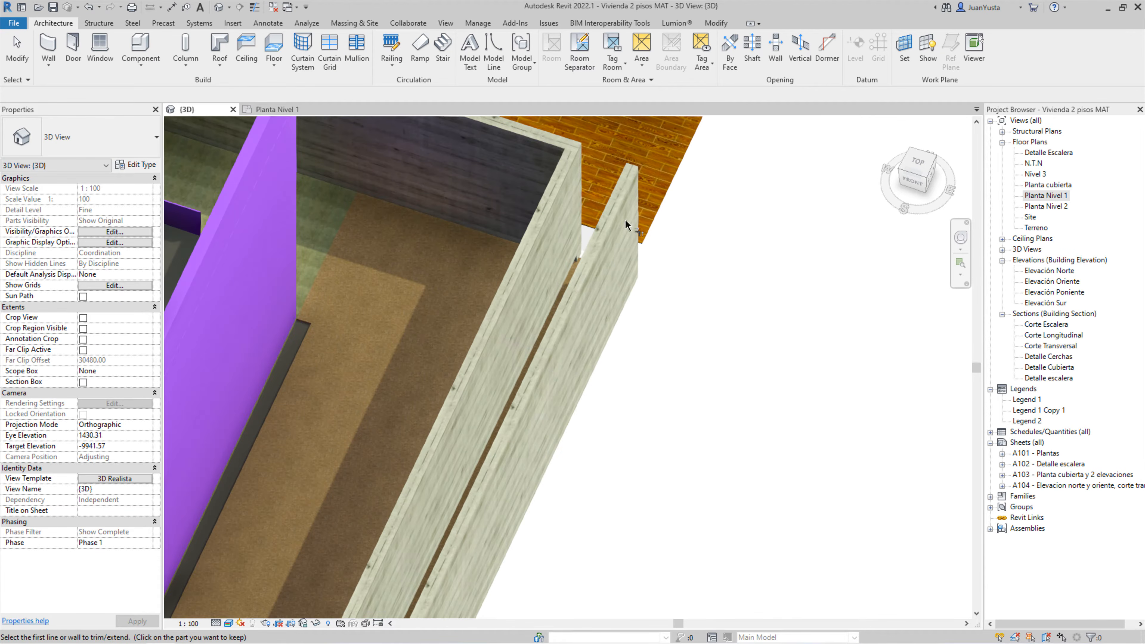
{"action": "scroll", "coordinate": [594, 285], "scroll_direction": "up", "scroll_amount": 3}
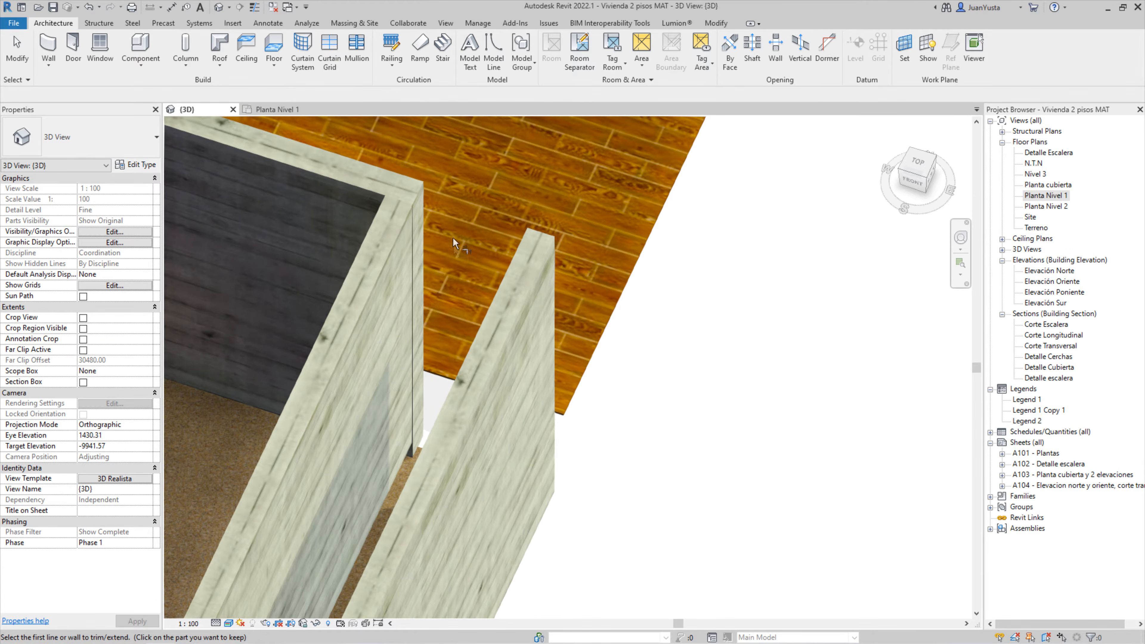
{"action": "key", "text": "Escape"}
Inspect the extended walls at the rear corner and undo the trim between them
{"action": "scroll", "coordinate": [302, 376], "scroll_direction": "down", "scroll_amount": 5}
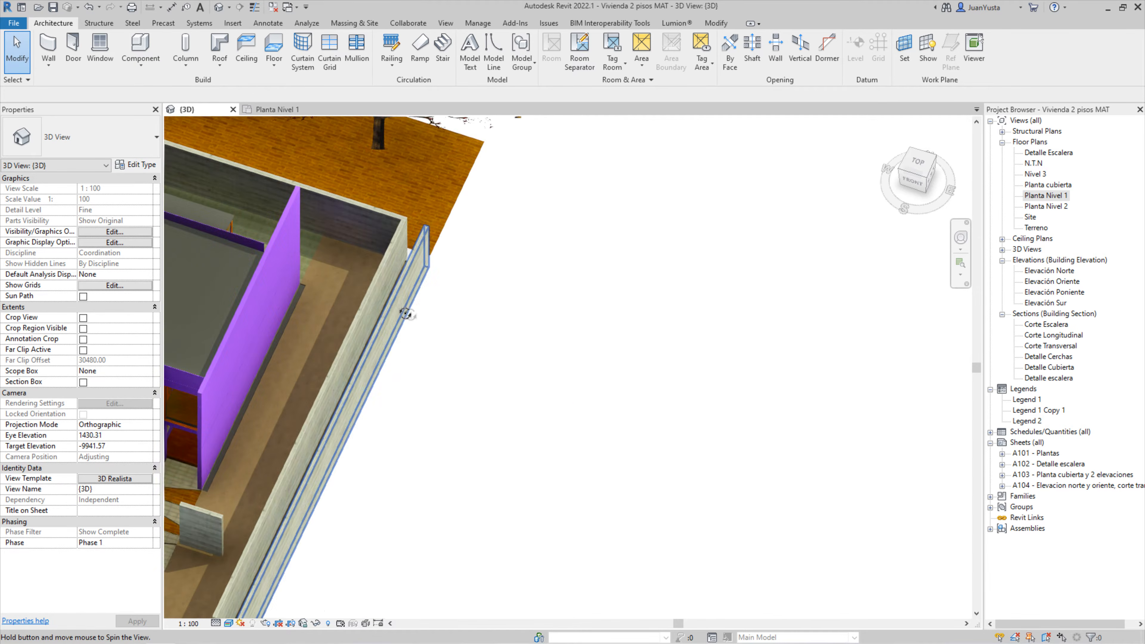
{"action": "scroll", "coordinate": [319, 199], "scroll_direction": "up", "scroll_amount": 6}
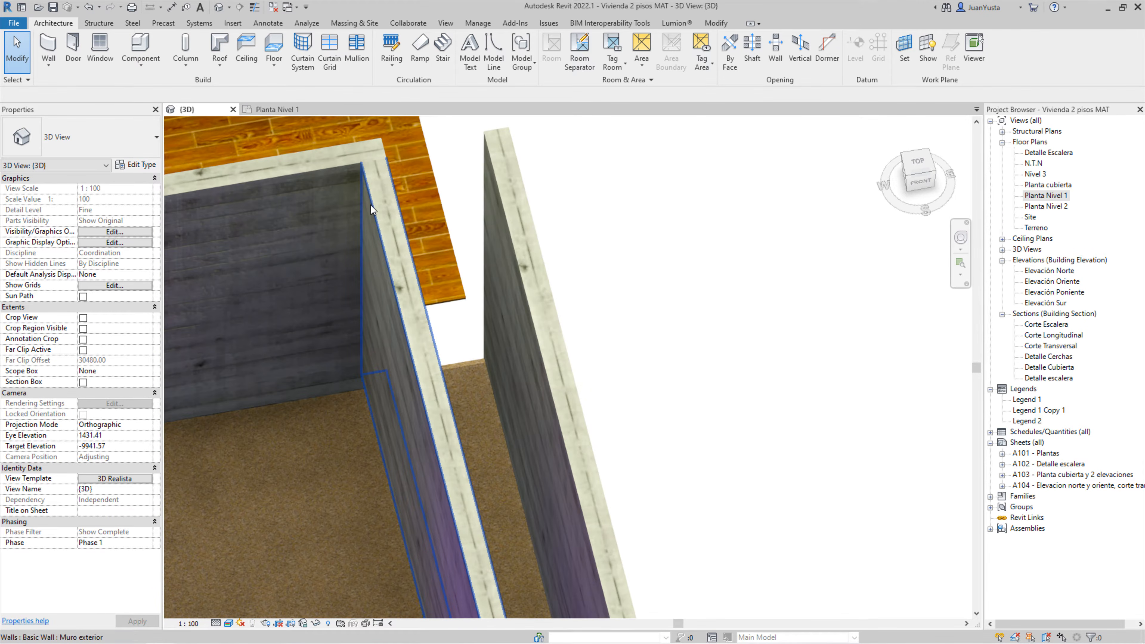
{"action": "left_click", "coordinate": [378, 216]}
{"action": "scroll", "coordinate": [388, 288], "scroll_direction": "down", "scroll_amount": 4}
{"action": "middle_click_drag", "start_coordinate": [470, 356], "coordinate": [444, 432], "text": "shift"}
{"action": "scroll", "coordinate": [517, 315], "scroll_direction": "down", "scroll_amount": 4}
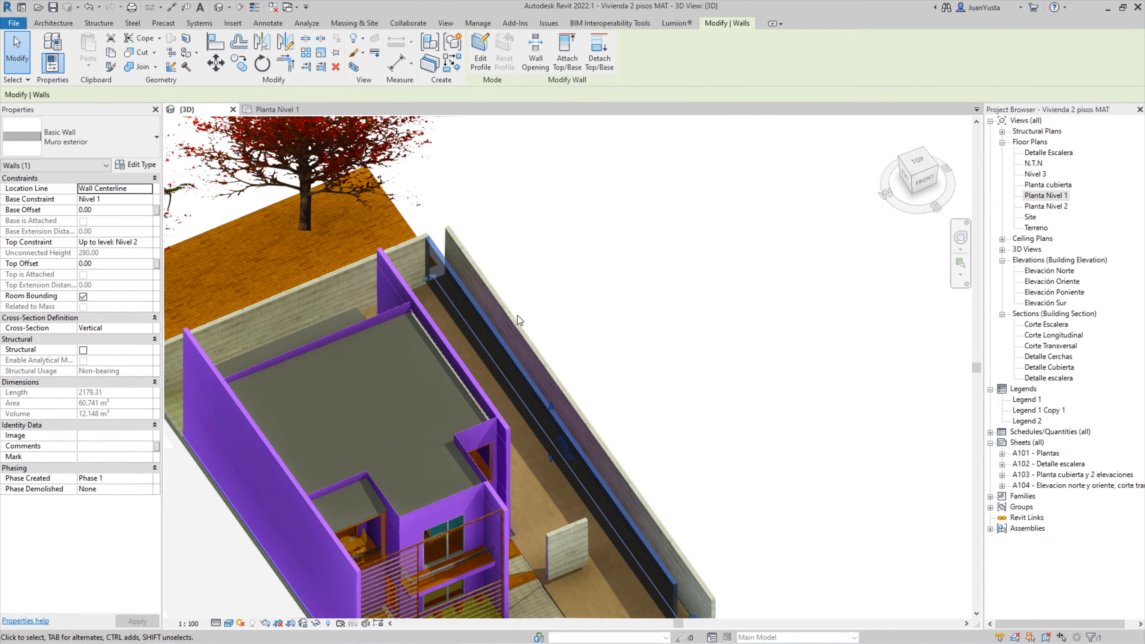
{"action": "left_click", "coordinate": [570, 289]}
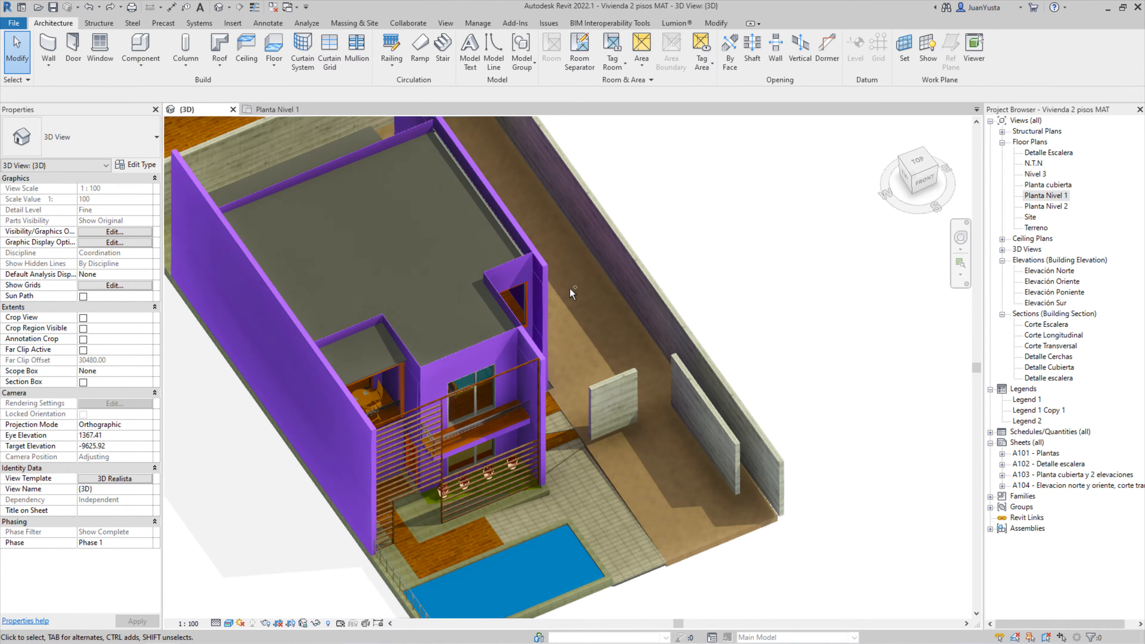
Switch to Planta Nivel 1 and move the short horizontal wall to about 120 below grid A
{"action": "left_click", "coordinate": [683, 373]}
{"action": "middle_click_drag", "start_coordinate": [640, 394], "coordinate": [559, 315]}
{"action": "key", "text": "Escape"}
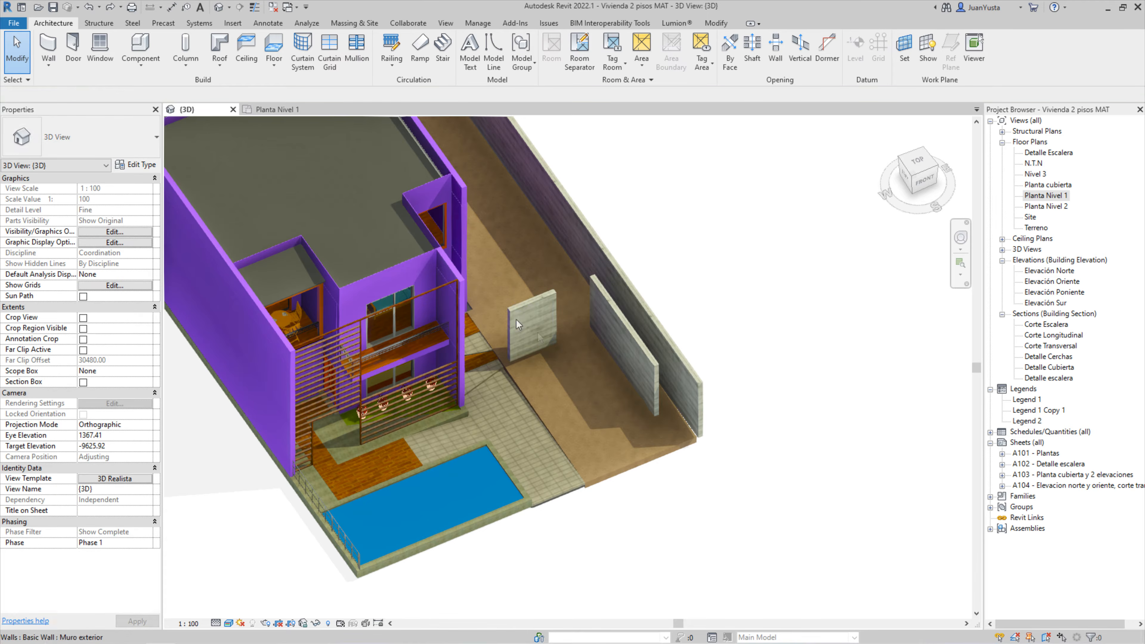
{"action": "left_click", "coordinate": [262, 108]}
{"action": "scroll", "coordinate": [491, 281], "scroll_direction": "down", "scroll_amount": 3}
{"action": "middle_click_drag", "start_coordinate": [548, 487], "coordinate": [450, 220]}
{"action": "middle_click_drag", "start_coordinate": [539, 446], "coordinate": [521, 320]}
{"action": "middle_click_drag", "start_coordinate": [644, 318], "coordinate": [555, 355]}
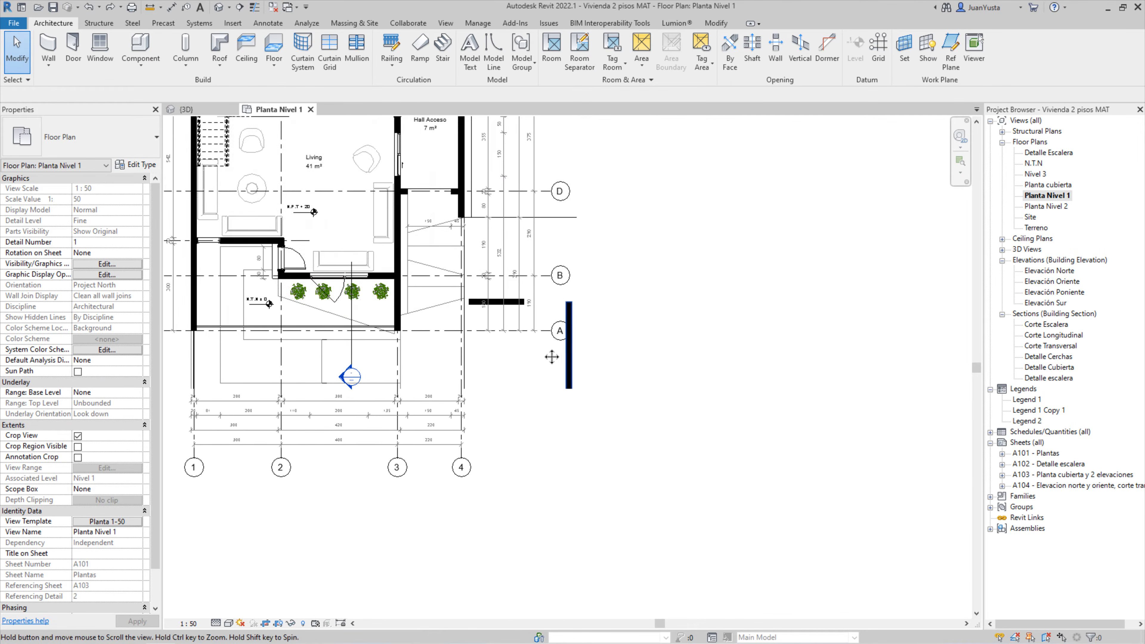
{"action": "scroll", "coordinate": [559, 315], "scroll_direction": "up", "scroll_amount": 3}
{"action": "left_click", "coordinate": [519, 301]}
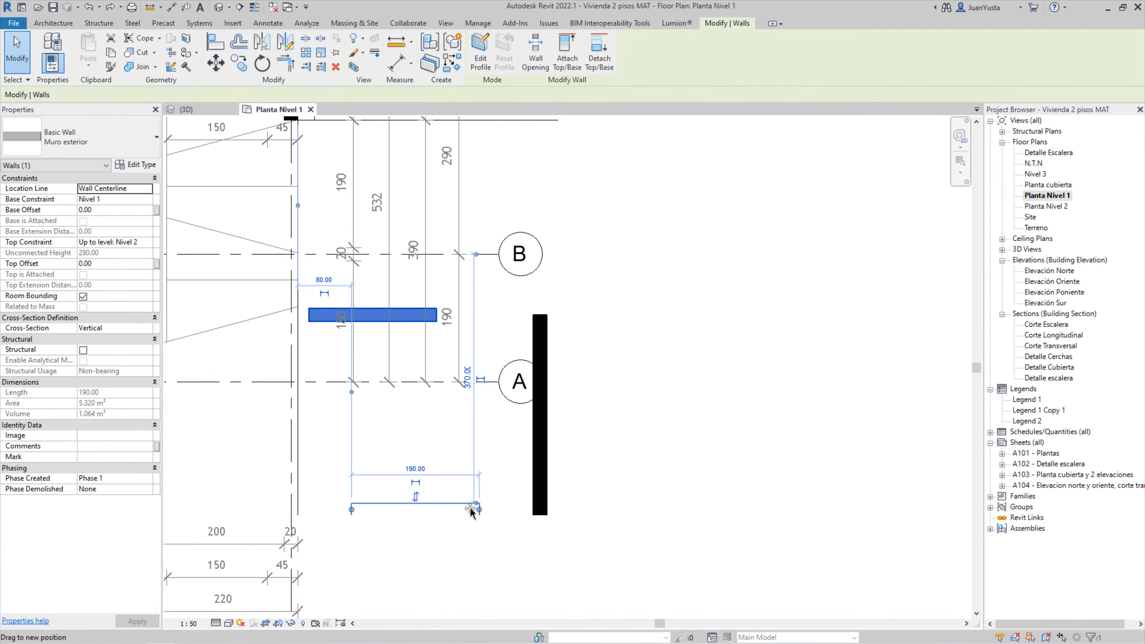
{"action": "left_click_drag", "start_coordinate": [470, 506], "coordinate": [476, 510]}
{"action": "middle_click_drag", "start_coordinate": [499, 538], "coordinate": [498, 449]}
{"action": "left_click_drag", "start_coordinate": [448, 424], "coordinate": [448, 379]}
Move the long vertical wall up so its lower end sits about 20 above the short horizontal wall
{"action": "left_click", "coordinate": [529, 385]}
{"action": "left_click_drag", "start_coordinate": [533, 379], "coordinate": [512, 318]}
{"action": "left_click", "coordinate": [530, 386]}
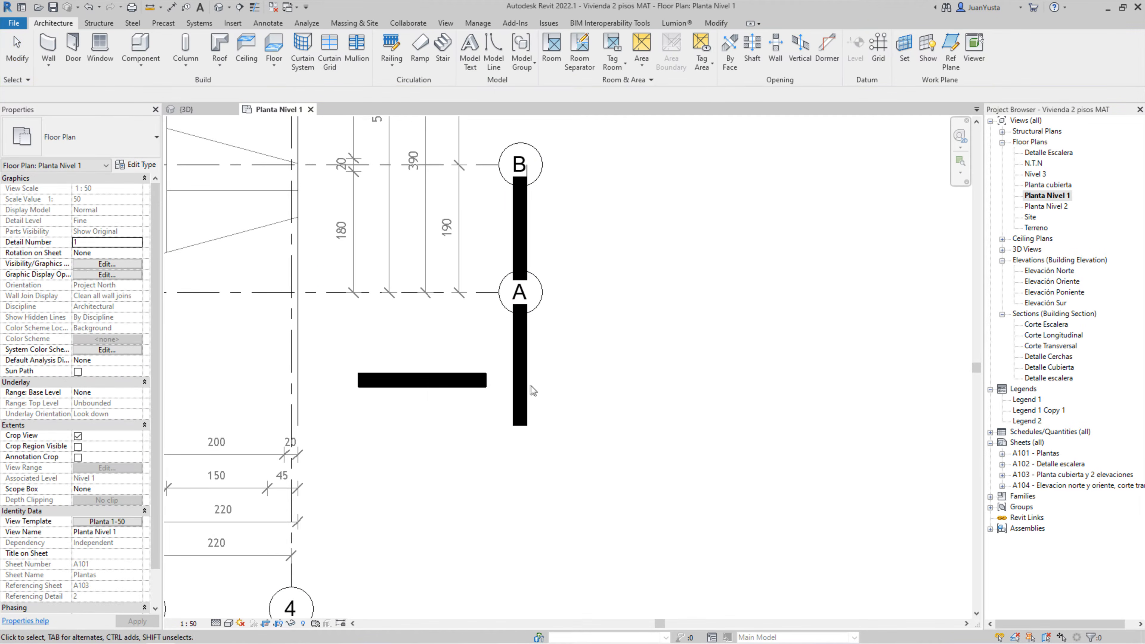
{"action": "left_click", "coordinate": [531, 391]}
{"action": "left_click_drag", "start_coordinate": [532, 390], "coordinate": [555, 318]}
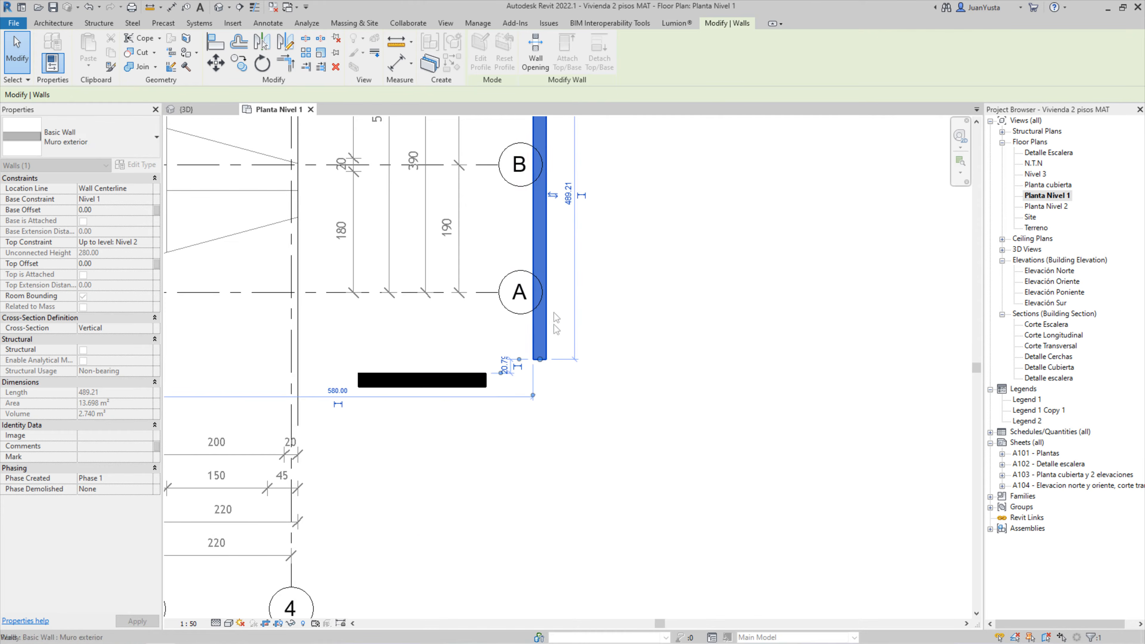
{"action": "left_click", "coordinate": [526, 375]}
Trim/extend the long vertical wall and the short horizontal wall to a corner, then undo it
{"action": "scroll", "coordinate": [519, 368], "scroll_direction": "up", "scroll_amount": 3}
{"action": "middle_click_drag", "start_coordinate": [549, 373], "coordinate": [563, 419]}
{"action": "scroll", "coordinate": [554, 417], "scroll_direction": "down", "scroll_amount": 2}
{"action": "middle_click_drag", "start_coordinate": [536, 460], "coordinate": [499, 392]}
{"action": "scroll", "coordinate": [499, 393], "scroll_direction": "up", "scroll_amount": 1}
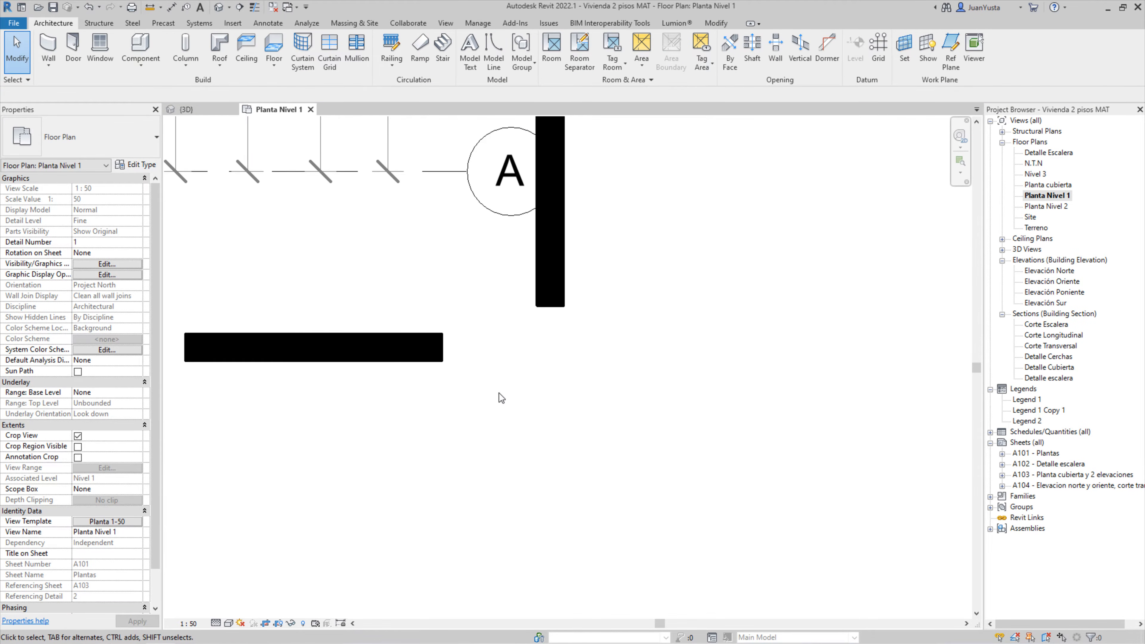
{"action": "left_click", "coordinate": [431, 350]}
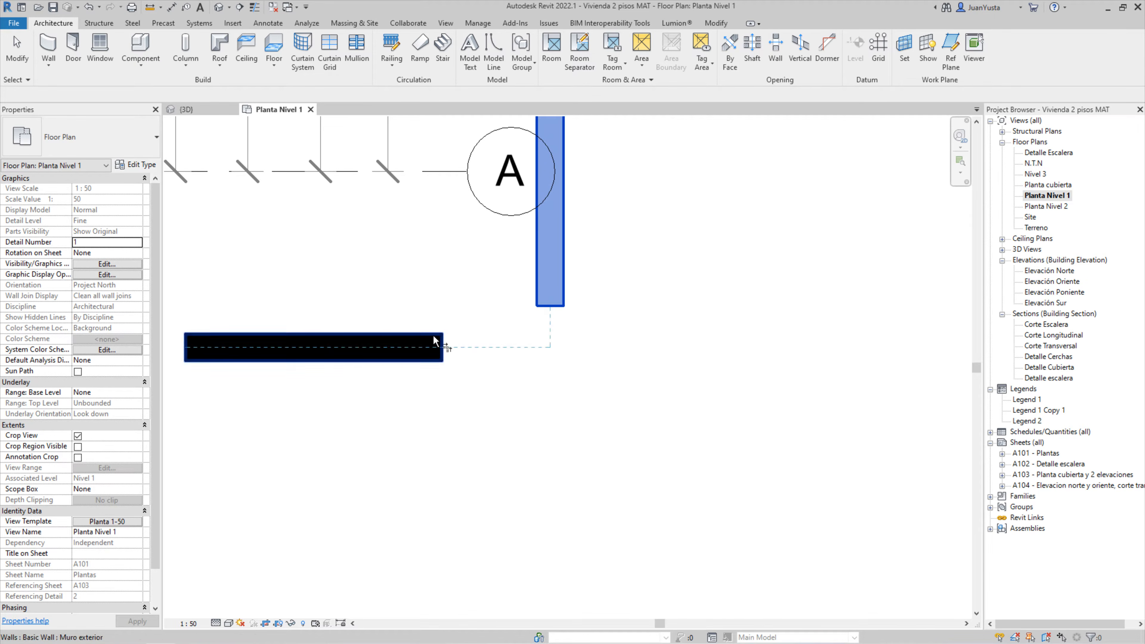
{"action": "left_click", "coordinate": [543, 303]}
{"action": "key", "text": "ctrl+z"}
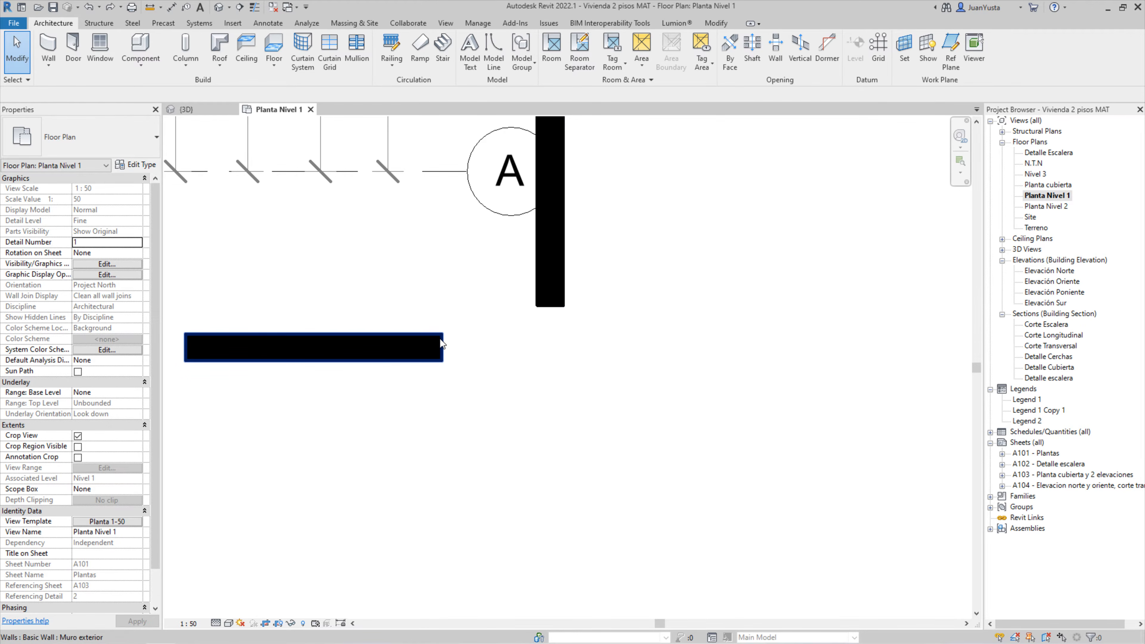
Stretch the free end of the horizontal wall past the line of the long vertical wall
{"action": "left_click", "coordinate": [440, 344]}
{"action": "left_click_drag", "start_coordinate": [445, 347], "coordinate": [499, 349]}
{"action": "left_click_drag", "start_coordinate": [665, 348], "coordinate": [665, 357]}
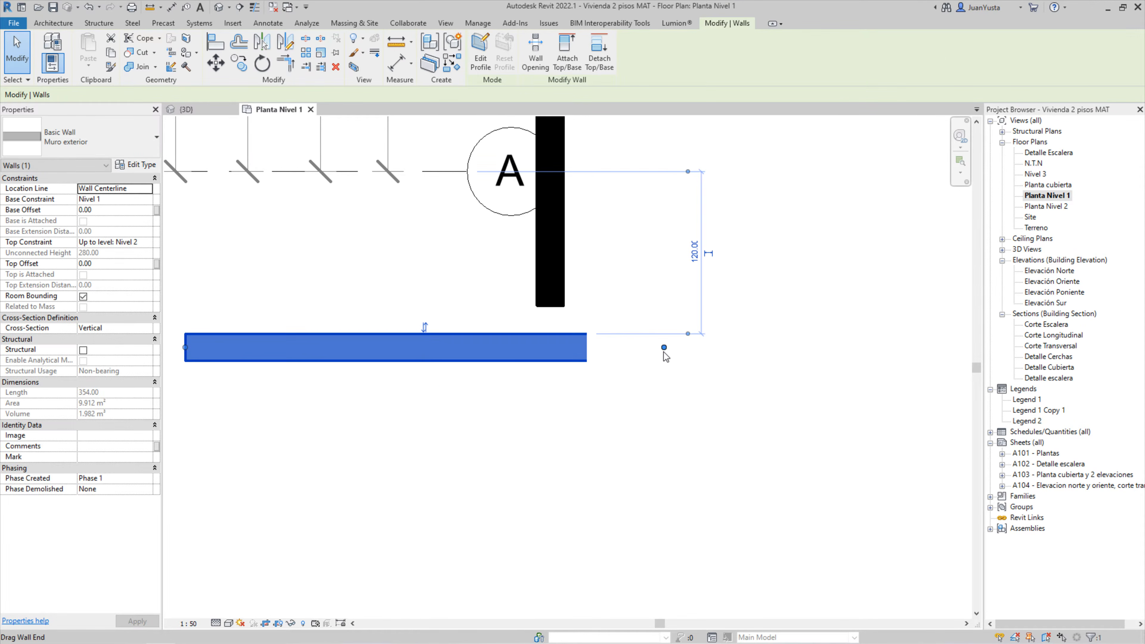
Move the long vertical wall so it stands above the middle part of the horizontal wall, leaving a gap between them
{"action": "left_click", "coordinate": [560, 303]}
{"action": "left_click_drag", "start_coordinate": [561, 286], "coordinate": [438, 269]}
{"action": "left_click", "coordinate": [452, 294]}
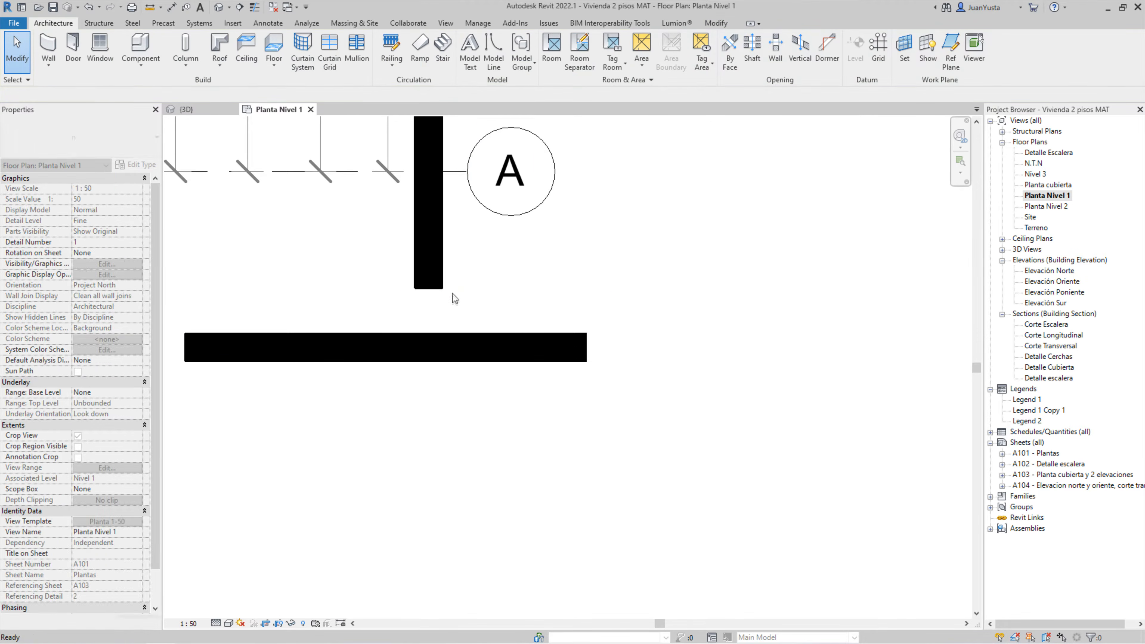
{"action": "middle_click_drag", "start_coordinate": [454, 298], "coordinate": [556, 339]}
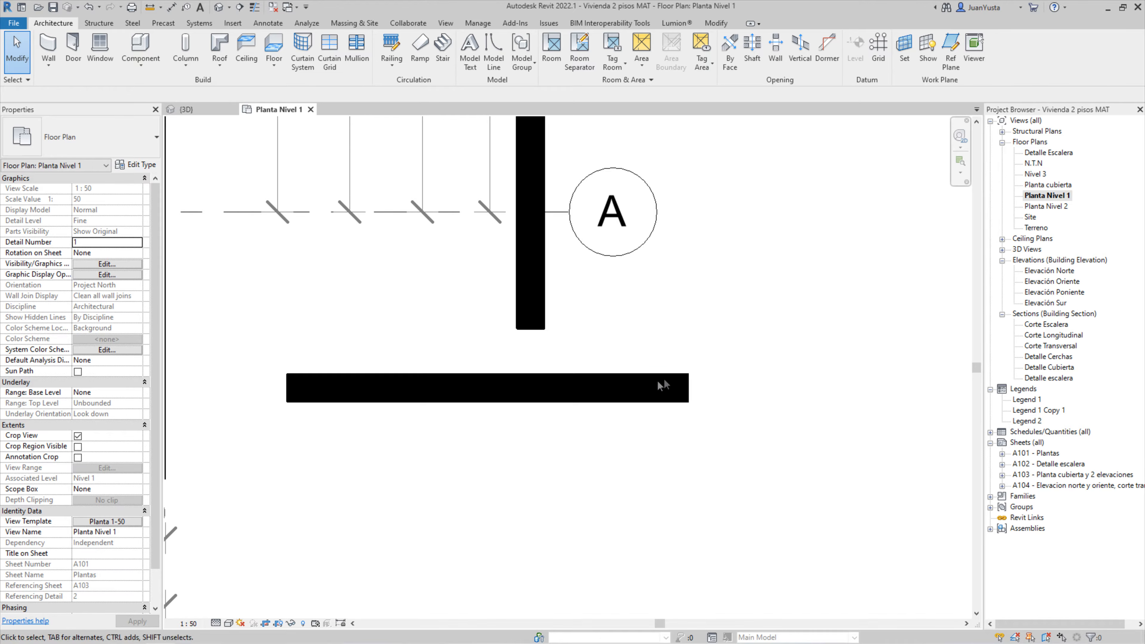
Move the horizontal wall closer to the vertical wall's lower end and stretch its left end further left
{"action": "left_click", "coordinate": [506, 381]}
{"action": "left_click_drag", "start_coordinate": [495, 377], "coordinate": [417, 358]}
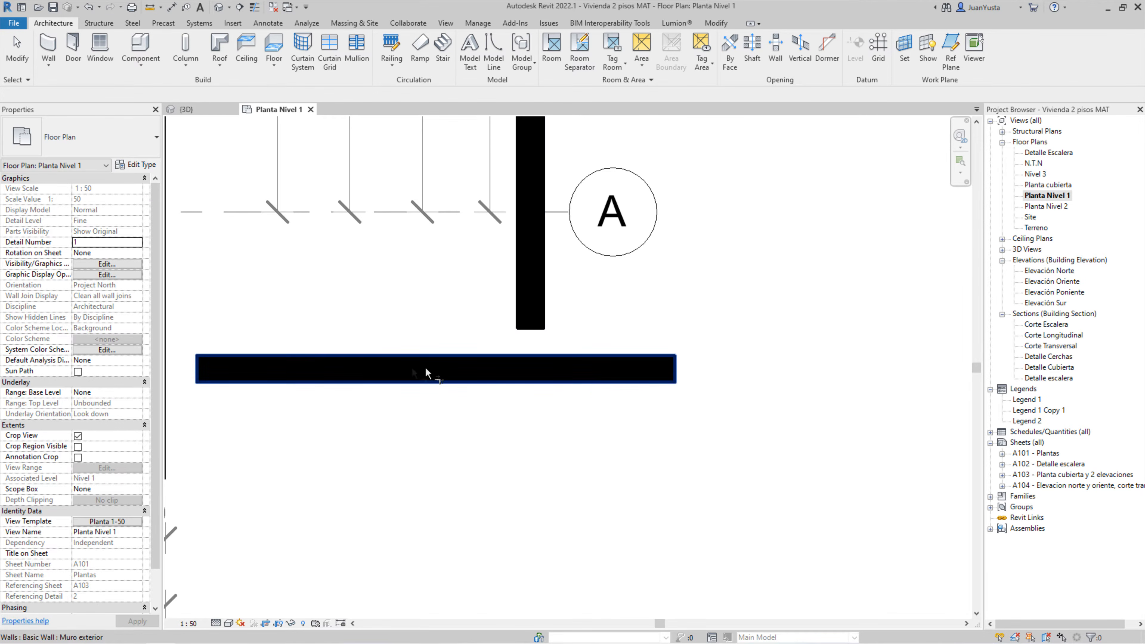
Trim/extend the two walls to a corner, keeping the left part of the horizontal wall, and undo it
{"action": "left_click", "coordinate": [440, 358]}
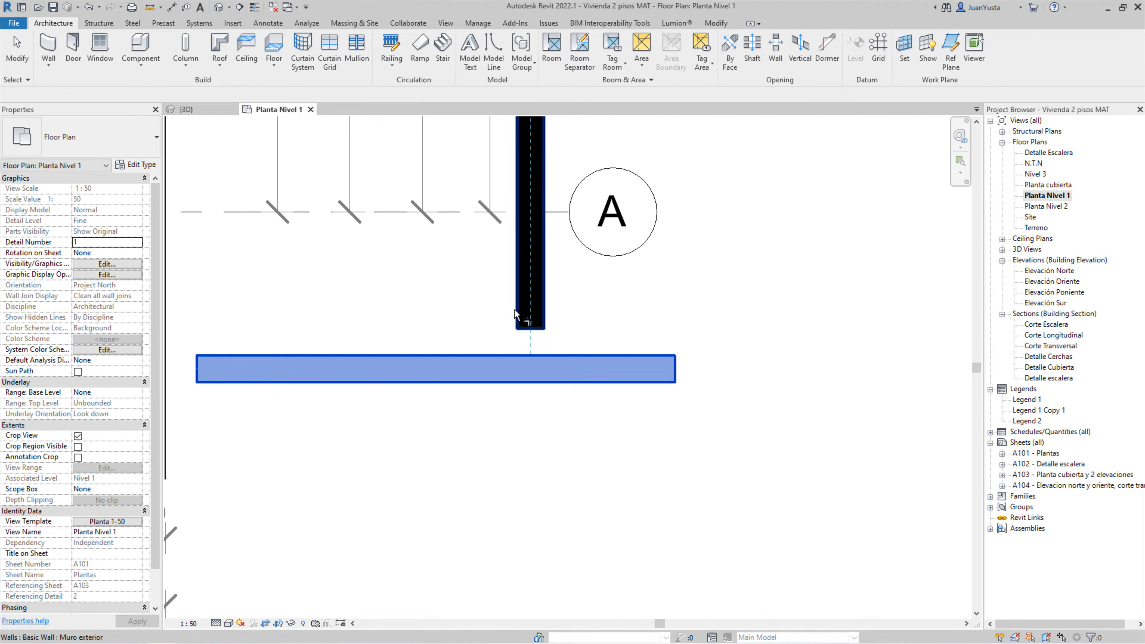
{"action": "left_click", "coordinate": [519, 316]}
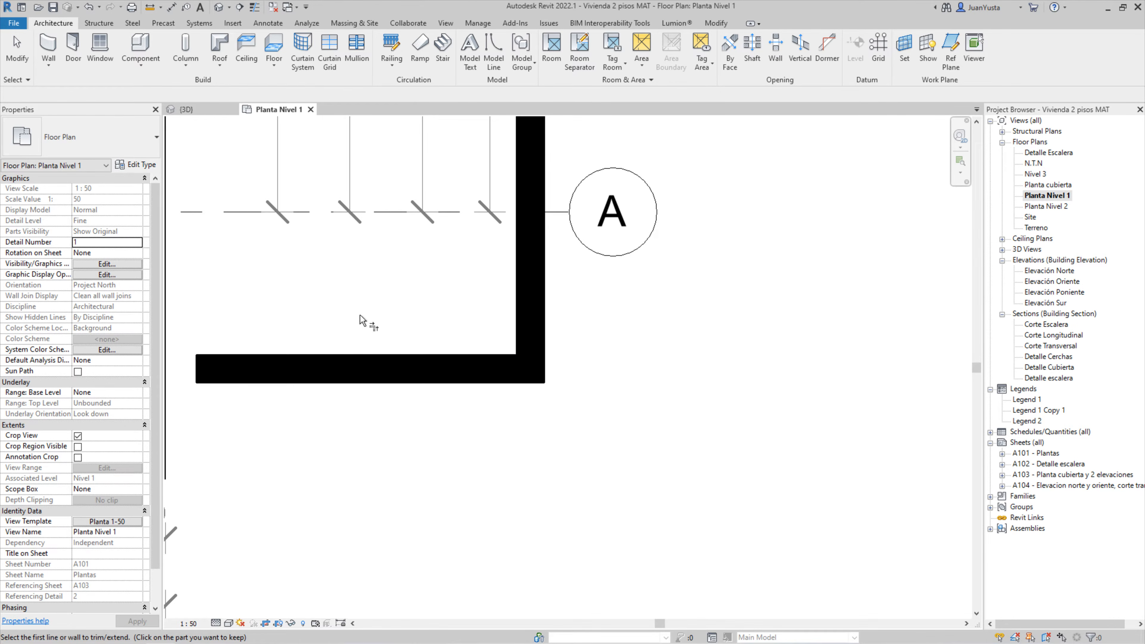
{"action": "key", "text": "ctrl+z"}
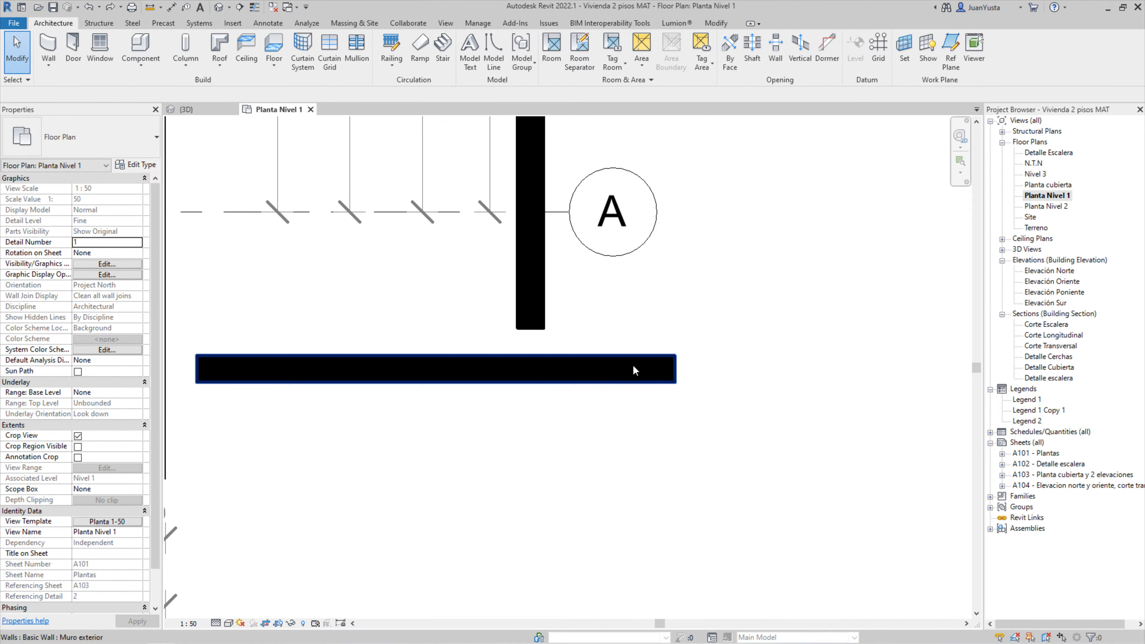
Trim/extend the two walls to a corner, keeping the right part of the horizontal wall
{"action": "key", "text": "t"}
{"action": "key", "text": "r"}
{"action": "left_click", "coordinate": [628, 363]}
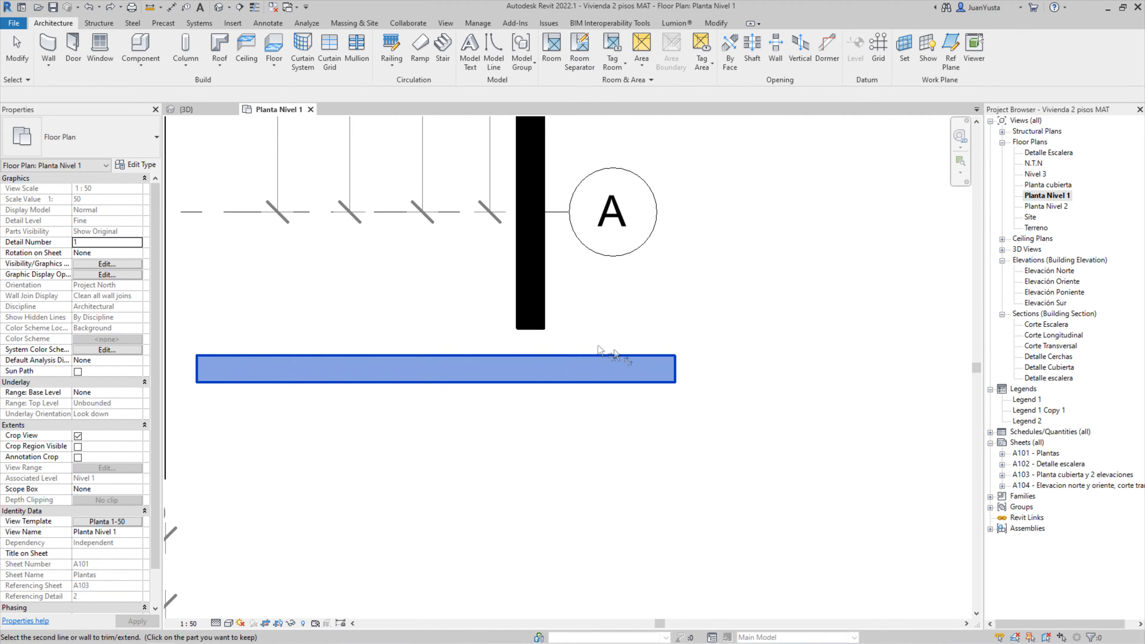
{"action": "left_click", "coordinate": [547, 310]}
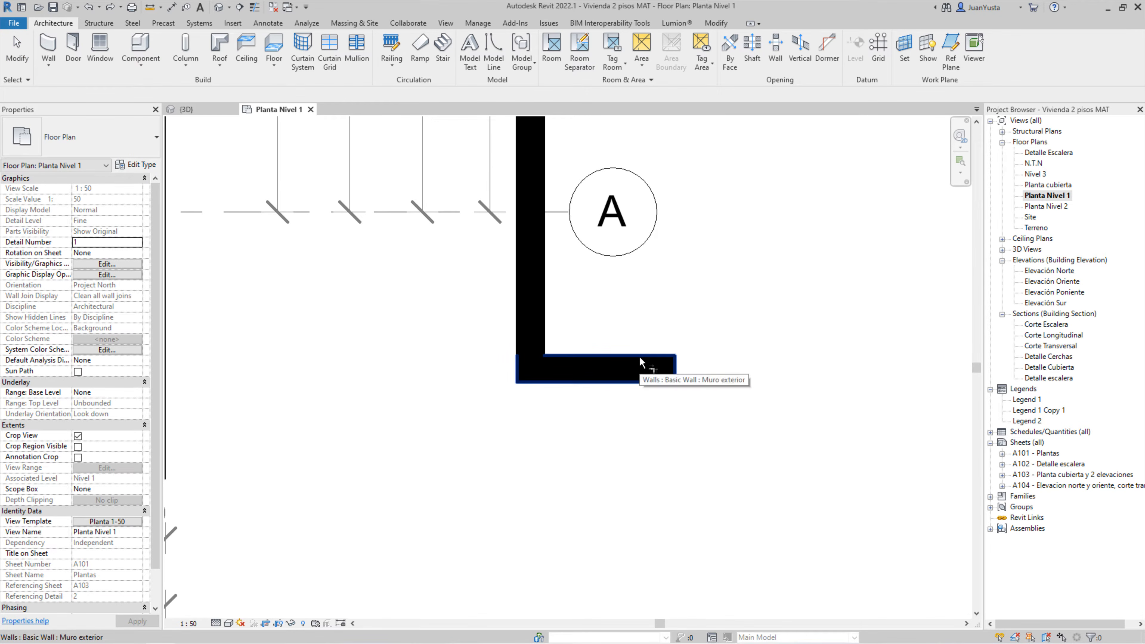
Stretch the horizontal wall leftward to about 268 long and pull the vertical wall's lower end up to leave a gap
{"action": "left_click", "coordinate": [599, 355]}
{"action": "key", "text": "ctrl+z"}
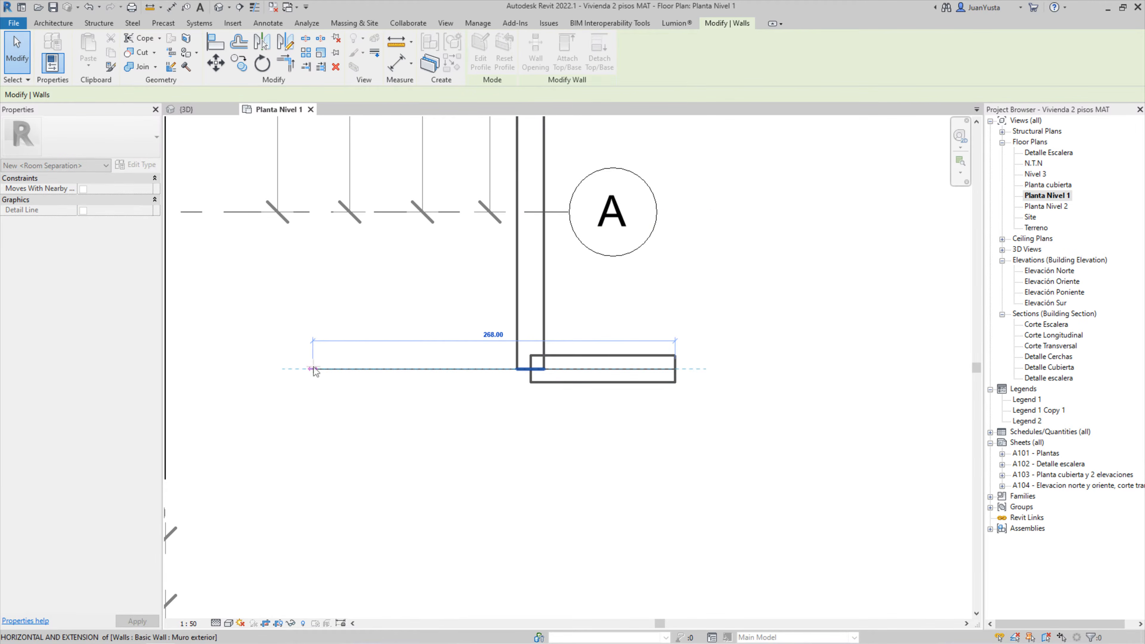
{"action": "key", "text": "Escape"}
{"action": "left_click", "coordinate": [541, 341]}
{"action": "left_click_drag", "start_coordinate": [530, 369], "coordinate": [529, 257]}
{"action": "key", "text": "Escape"}
{"action": "middle_click_drag", "start_coordinate": [497, 276], "coordinate": [486, 331]}
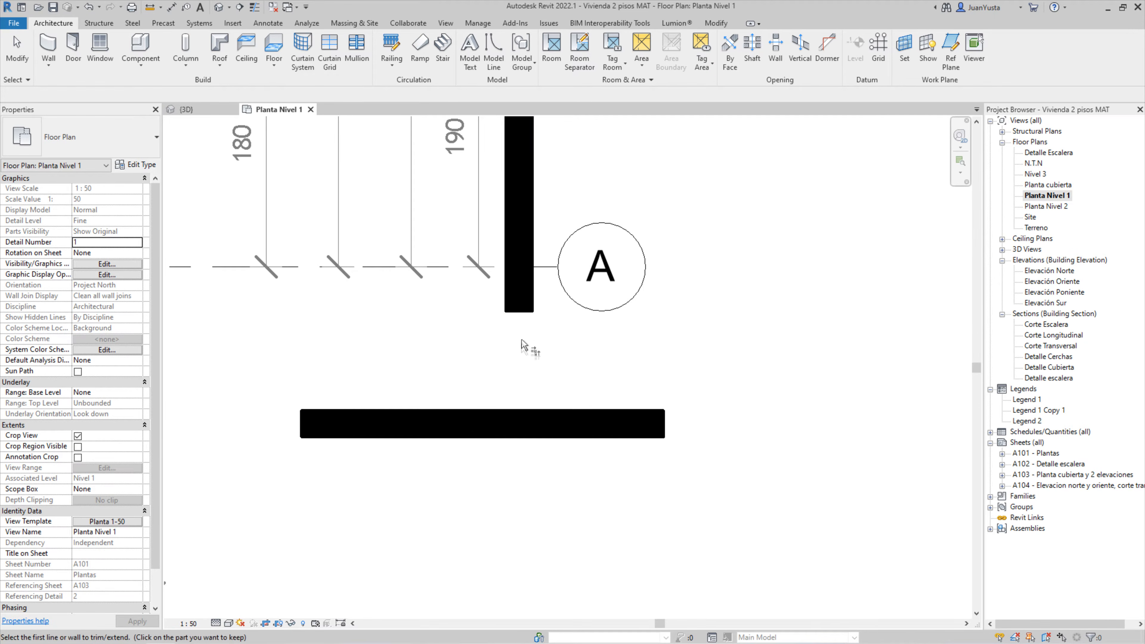
Trim/extend the separated walls to an L-shaped corner, keeping the horizontal wall's right part
{"action": "left_click", "coordinate": [632, 413]}
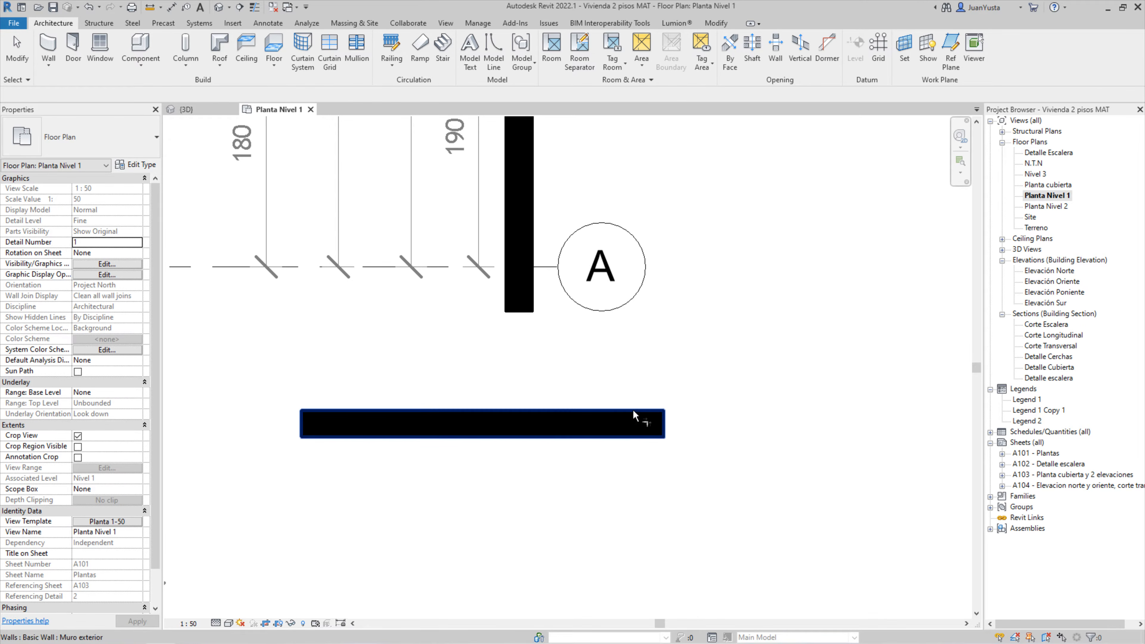
{"action": "left_click", "coordinate": [529, 313]}
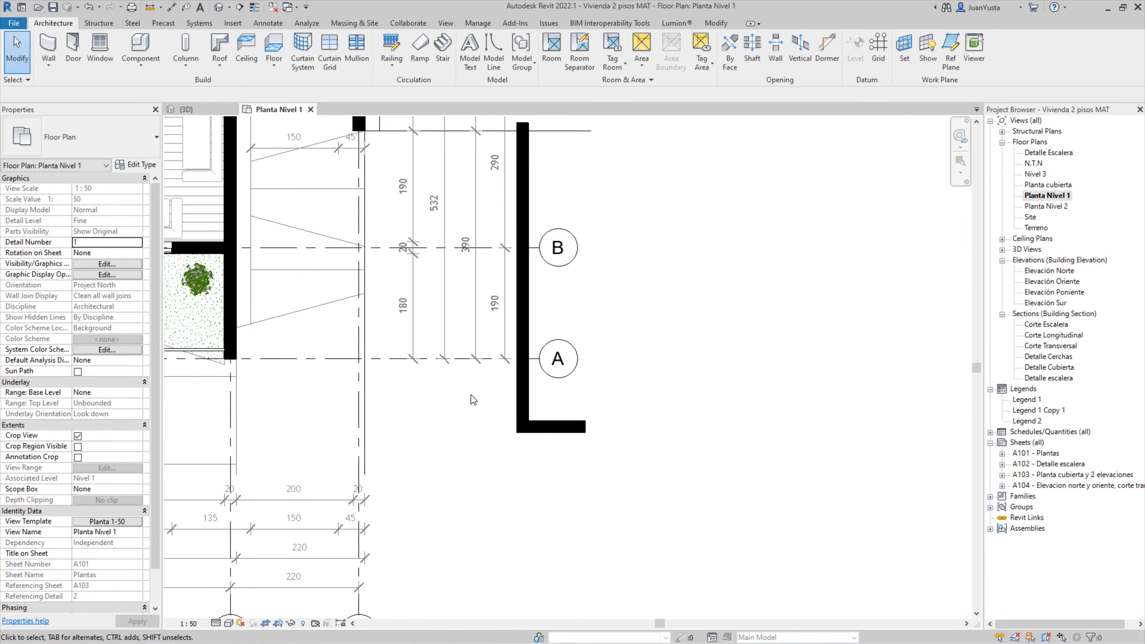
Tile the Planta Nivel 1 and 3D views side by side and frame the L-shaped walls in both
{"action": "scroll", "coordinate": [473, 400], "scroll_direction": "up", "scroll_amount": 3}
{"action": "middle_click_drag", "start_coordinate": [505, 370], "coordinate": [477, 421]}
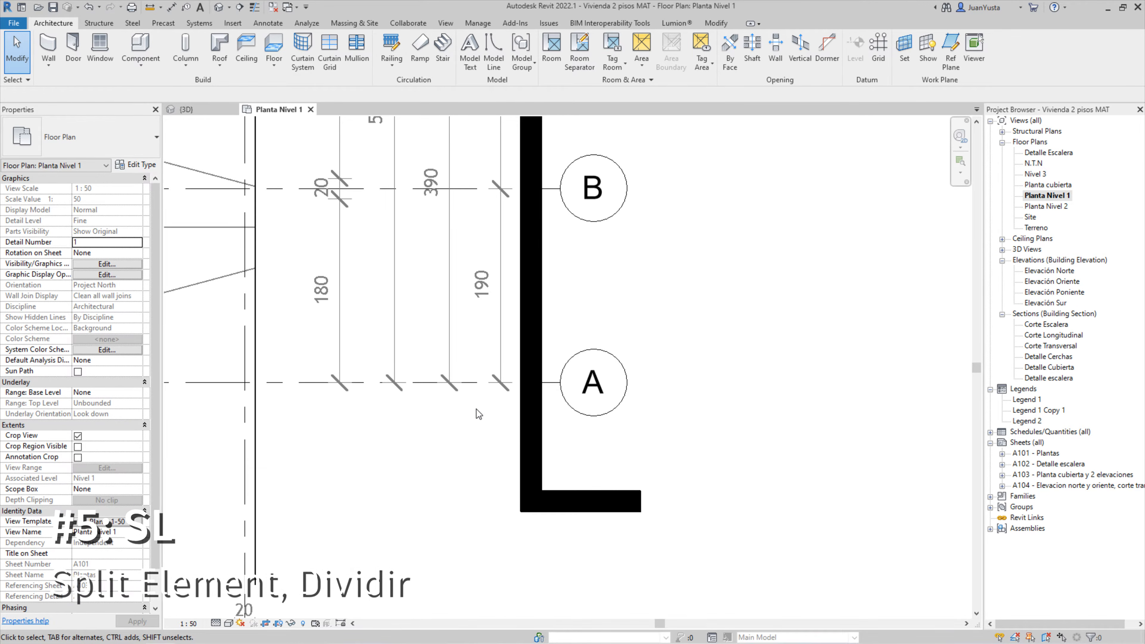
{"action": "scroll", "coordinate": [478, 414], "scroll_direction": "down", "scroll_amount": 1}
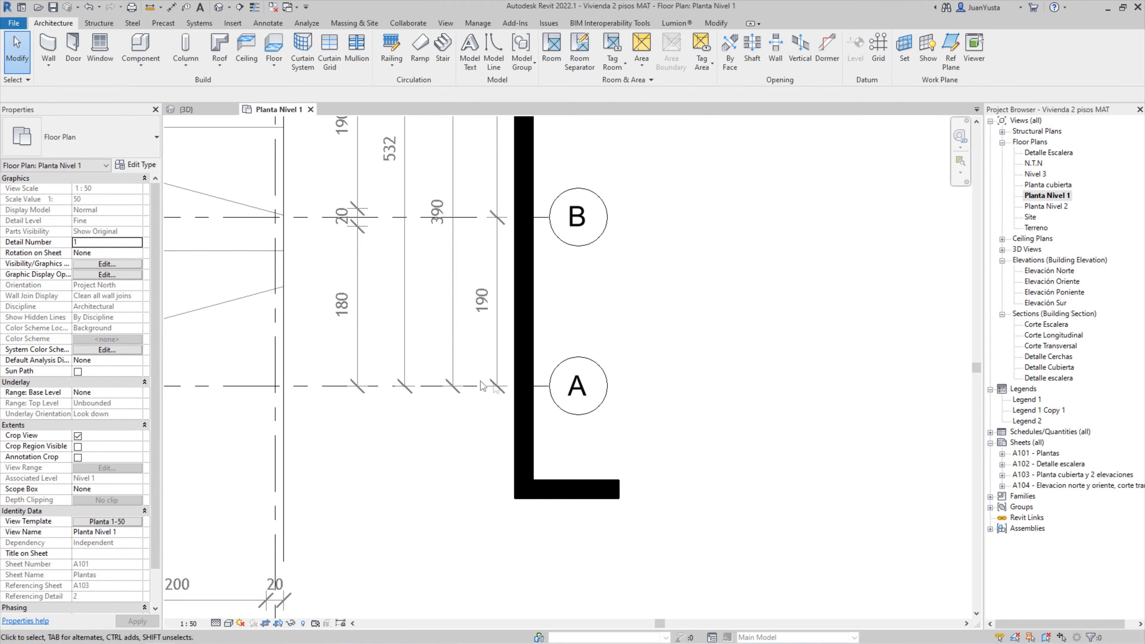
{"action": "key", "text": "t"}
{"action": "middle_click_drag", "start_coordinate": [422, 443], "coordinate": [264, 435]}
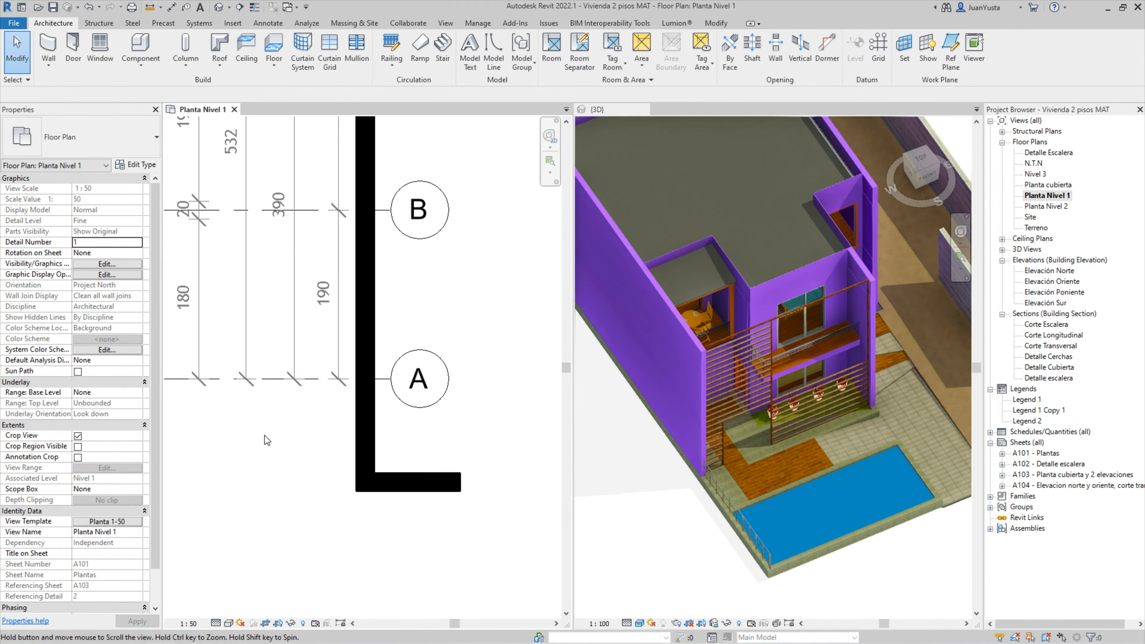
{"action": "scroll", "coordinate": [387, 413], "scroll_direction": "down", "scroll_amount": 2}
{"action": "left_click", "coordinate": [899, 400]}
{"action": "scroll", "coordinate": [690, 368], "scroll_direction": "up", "scroll_amount": 10}
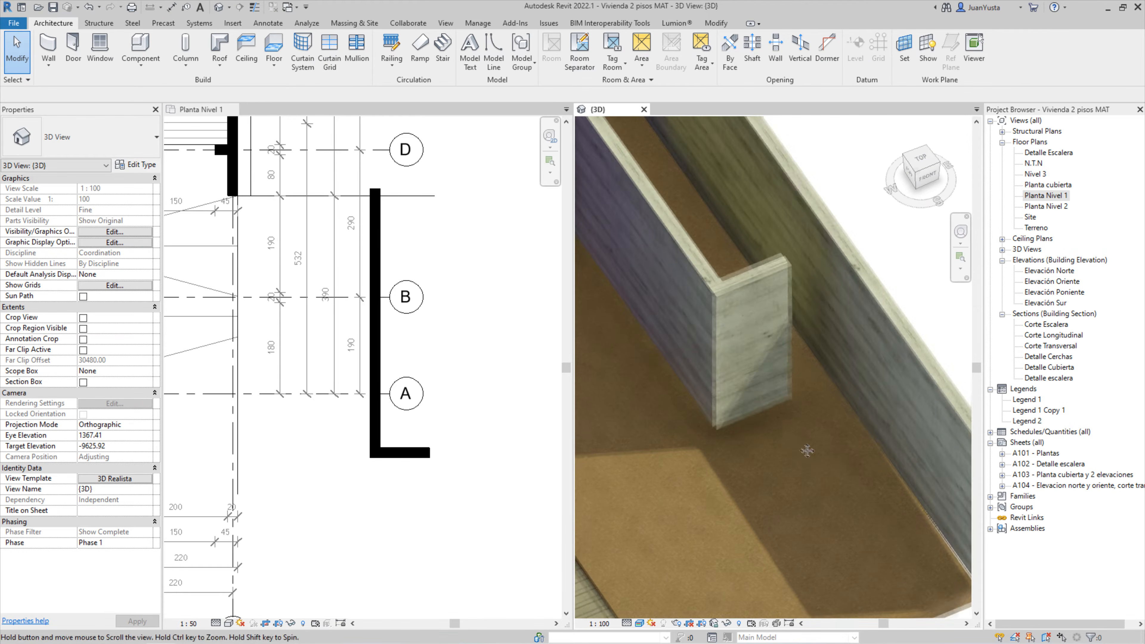
{"action": "scroll", "coordinate": [389, 445], "scroll_direction": "up", "scroll_amount": 3}
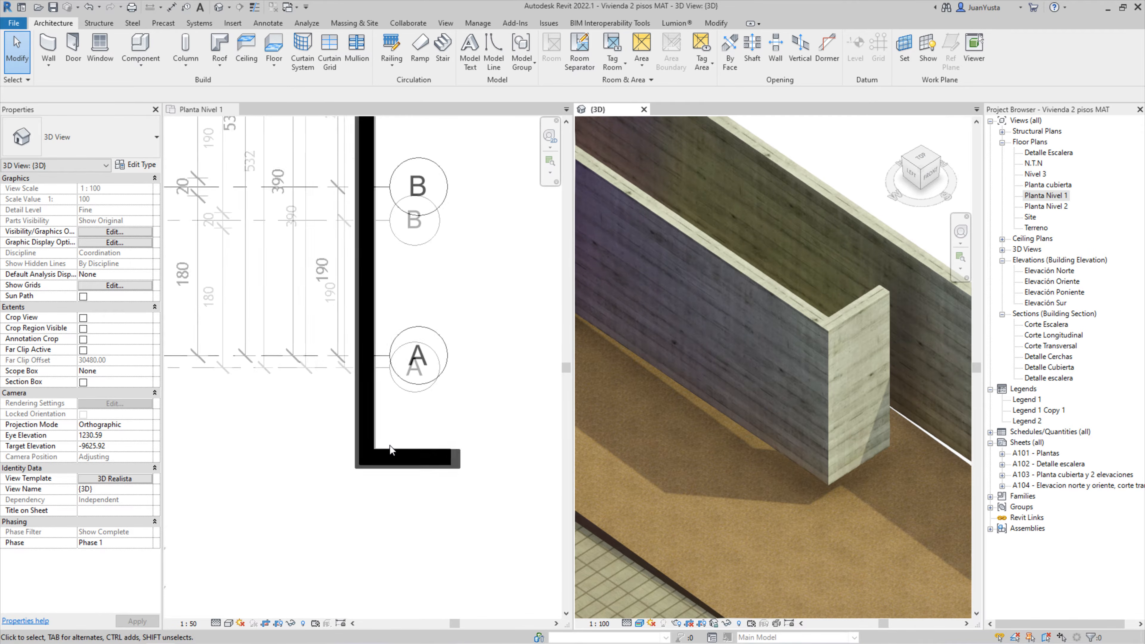
Shorten the vertical wall to 250 long from its upper end, then stretch it back to 520
{"action": "left_click", "coordinate": [408, 415]}
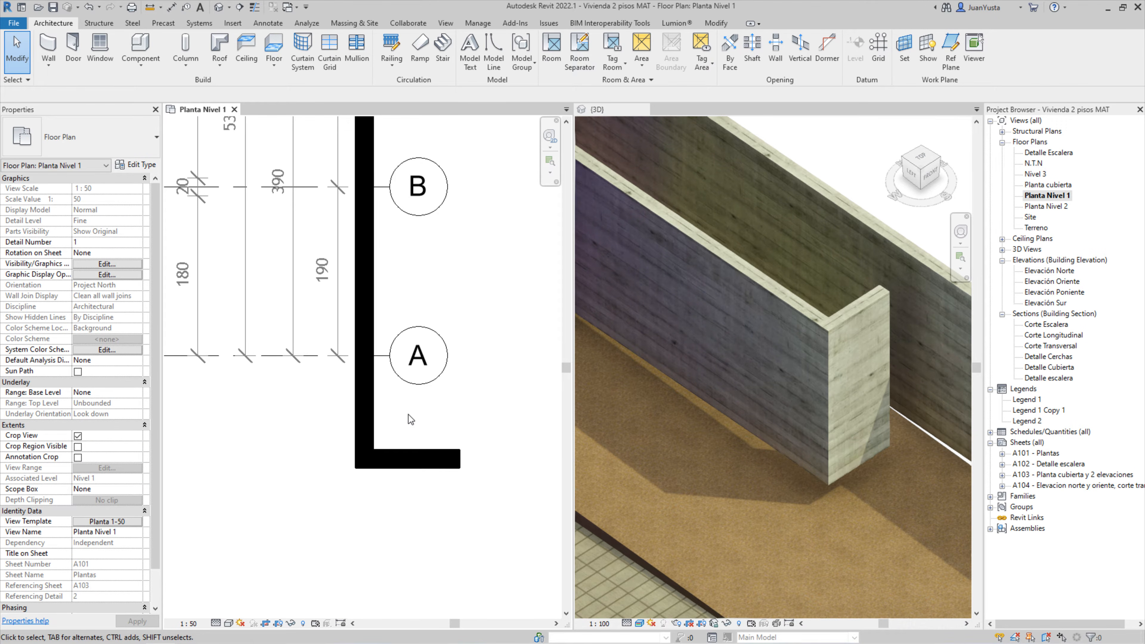
{"action": "scroll", "coordinate": [408, 406], "scroll_direction": "down", "scroll_amount": 2}
{"action": "middle_click_drag", "start_coordinate": [410, 345], "coordinate": [440, 362]}
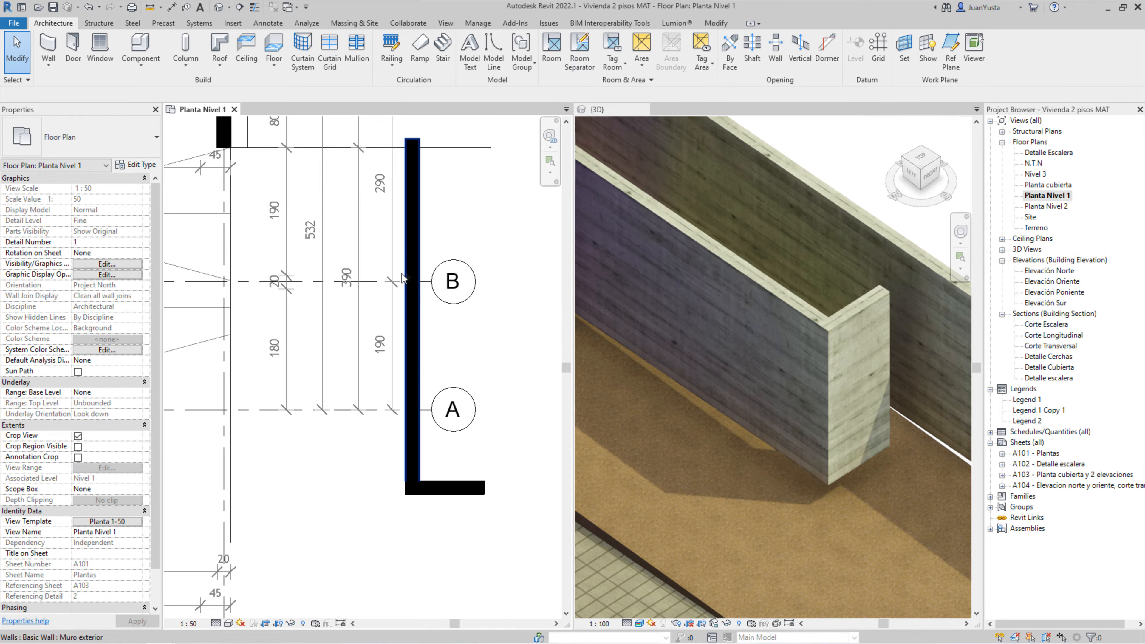
{"action": "left_click", "coordinate": [410, 235]}
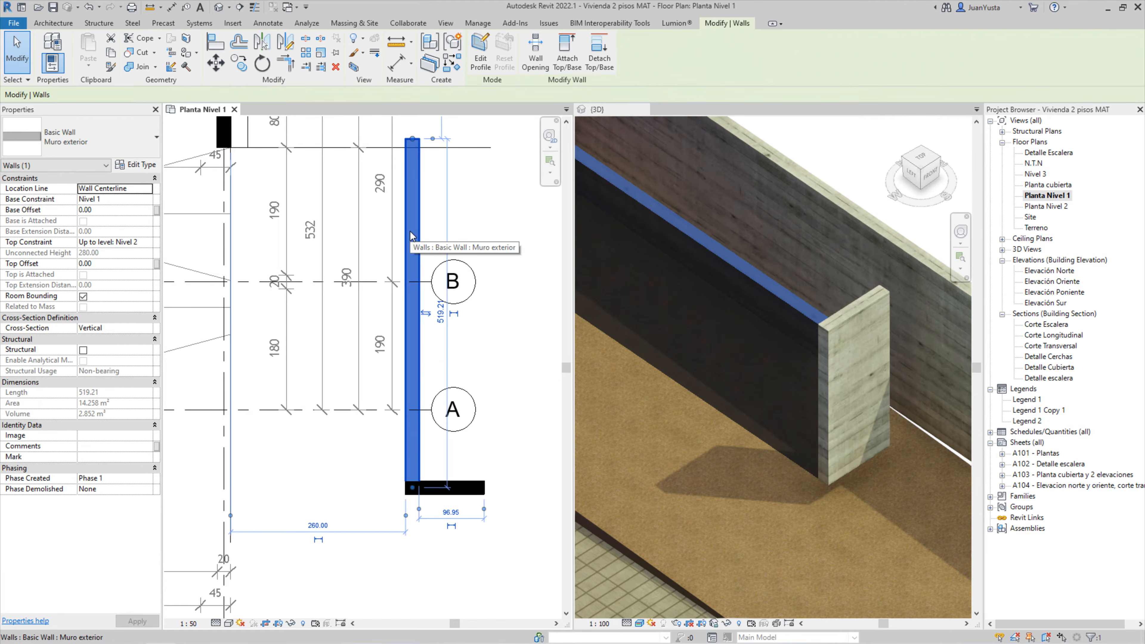
{"action": "left_click_drag", "start_coordinate": [420, 143], "coordinate": [414, 322]}
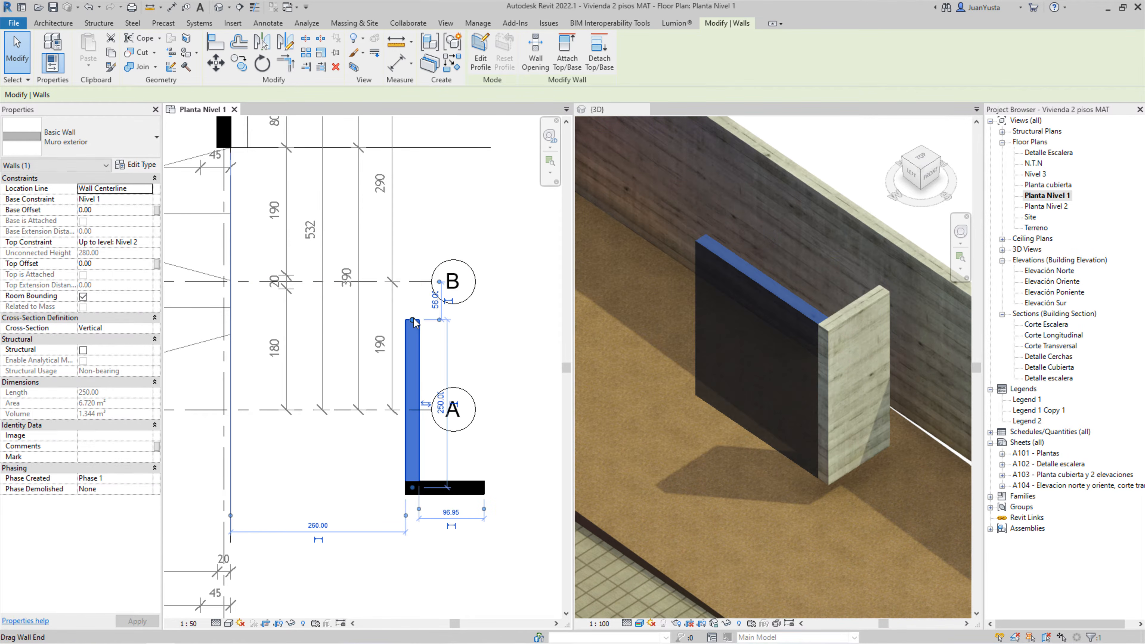
{"action": "key", "text": "ctrl+z"}
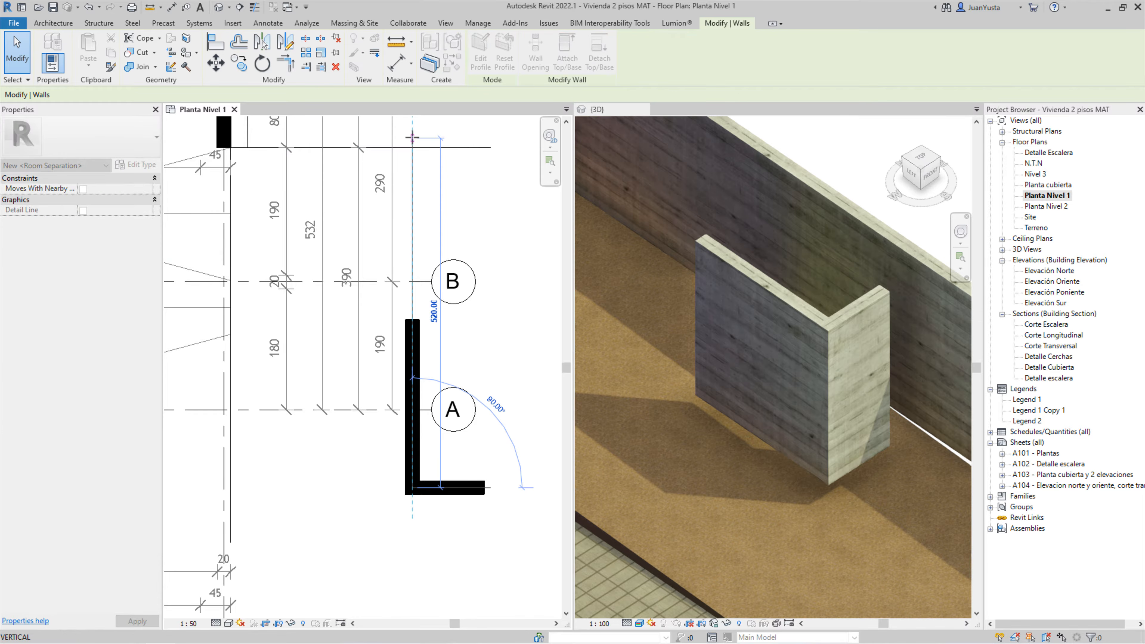
{"action": "left_click", "coordinate": [427, 280]}
{"action": "left_click", "coordinate": [407, 233]}
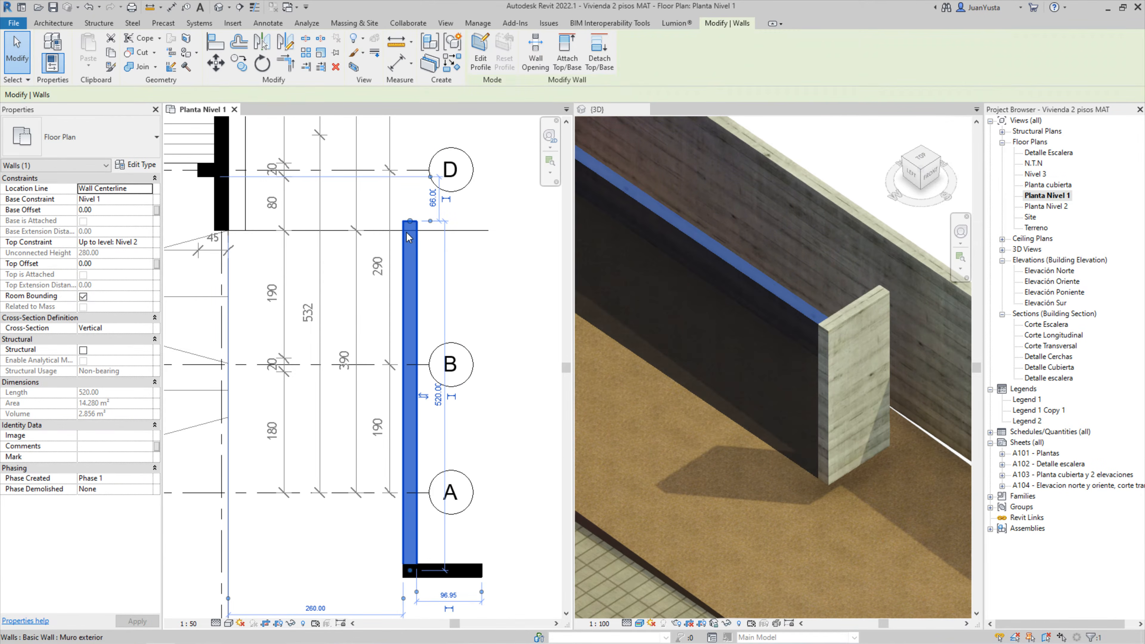
{"action": "key", "text": "Escape"}
Split the vertical wall with Split Element 140 above the horizontal wall and again 190 further up
{"action": "middle_click_drag", "start_coordinate": [419, 392], "coordinate": [416, 327]}
{"action": "key", "text": "s"}
{"action": "key", "text": "l"}
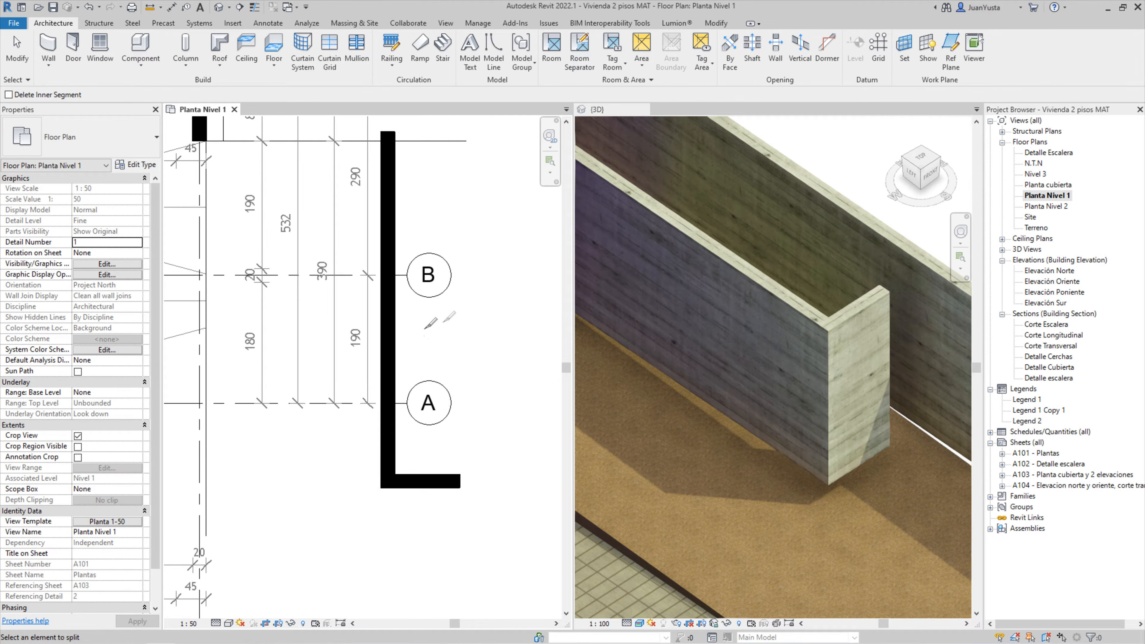
{"action": "left_click", "coordinate": [385, 377]}
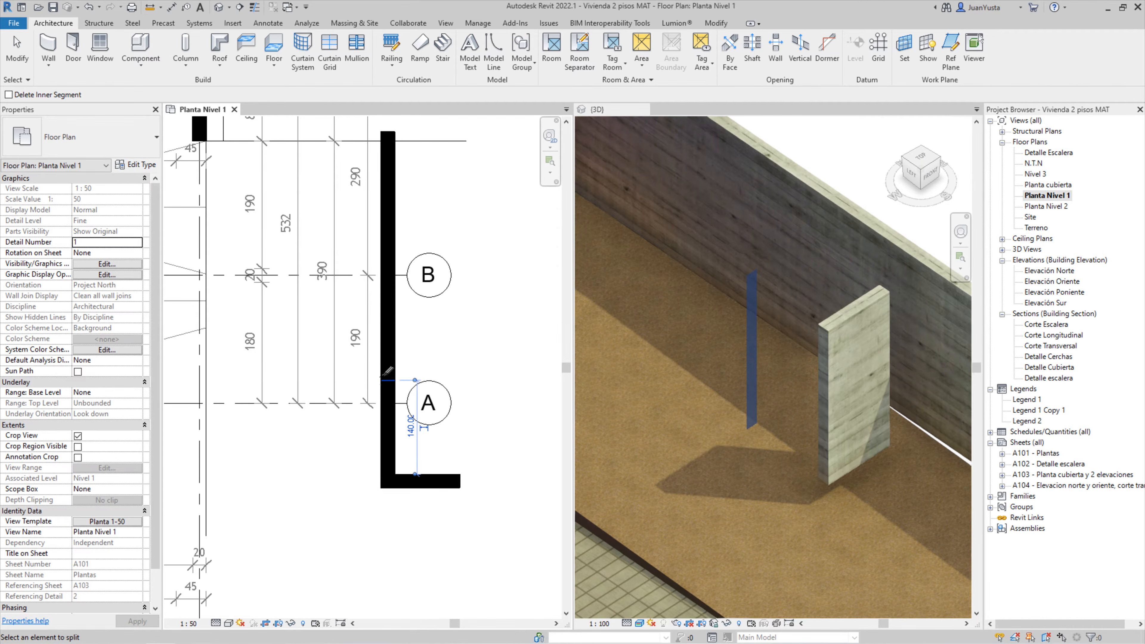
{"action": "left_click", "coordinate": [395, 249]}
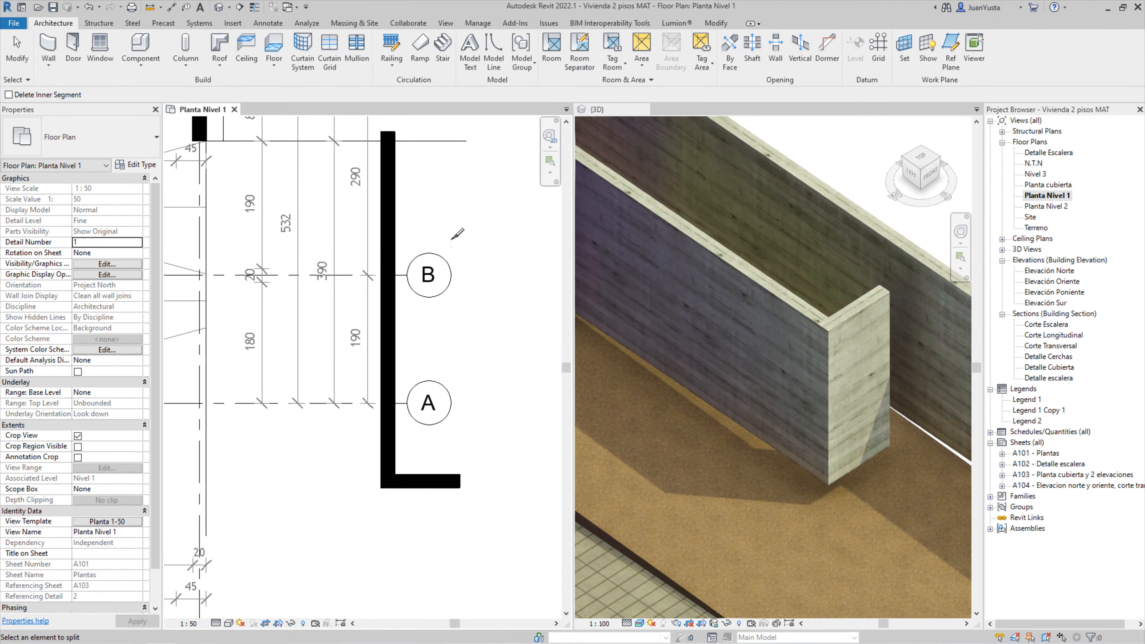
Select the middle and upper wall segments in turn and examine the split wall in 3D
{"action": "left_click", "coordinate": [391, 301]}
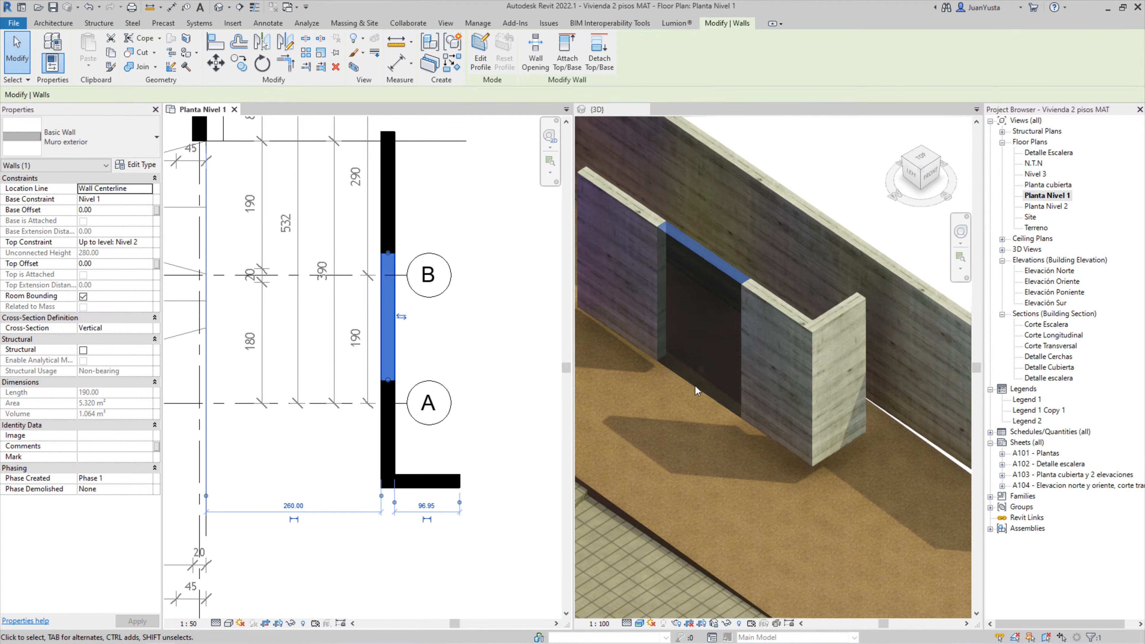
{"action": "left_click", "coordinate": [759, 503]}
{"action": "middle_click_drag", "start_coordinate": [760, 502], "coordinate": [756, 450], "text": "shift"}
{"action": "middle_click_drag", "start_coordinate": [786, 406], "coordinate": [741, 385]}
{"action": "scroll", "coordinate": [659, 406], "scroll_direction": "down", "scroll_amount": 3}
{"action": "middle_click_drag", "start_coordinate": [742, 386], "coordinate": [786, 397]}
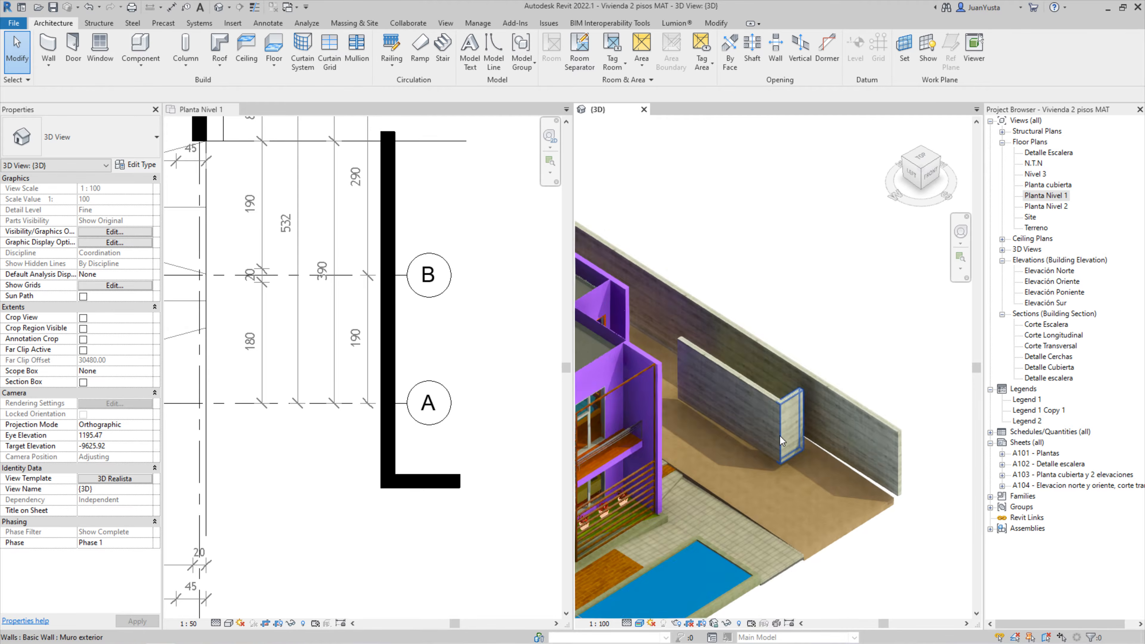
{"action": "scroll", "coordinate": [788, 397], "scroll_direction": "up", "scroll_amount": 3}
{"action": "middle_click_drag", "start_coordinate": [694, 380], "coordinate": [747, 329]}
{"action": "scroll", "coordinate": [743, 350], "scroll_direction": "up", "scroll_amount": 2}
{"action": "left_click", "coordinate": [746, 288]}
{"action": "left_click", "coordinate": [679, 204]}
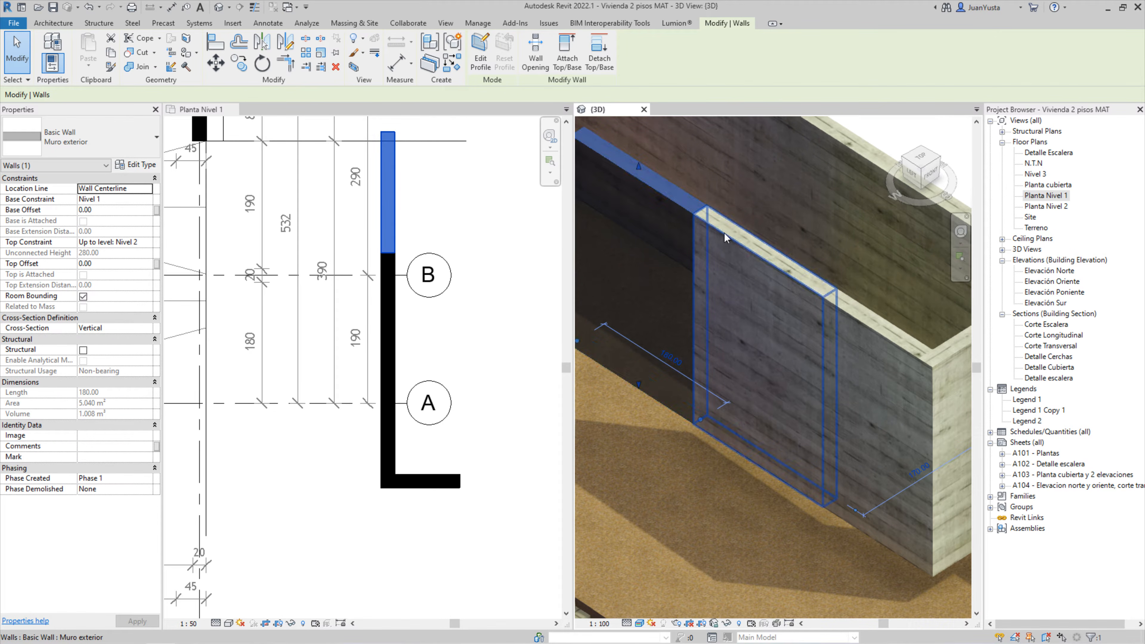
Lower the top of the middle wall segment in 3D so it forms a low wall between its neighbours
{"action": "left_click", "coordinate": [734, 239]}
{"action": "left_click_drag", "start_coordinate": [765, 252], "coordinate": [759, 405]}
{"action": "left_click", "coordinate": [713, 519]}
{"action": "scroll", "coordinate": [717, 490], "scroll_direction": "down", "scroll_amount": 1}
{"action": "middle_click_drag", "start_coordinate": [718, 488], "coordinate": [710, 455]}
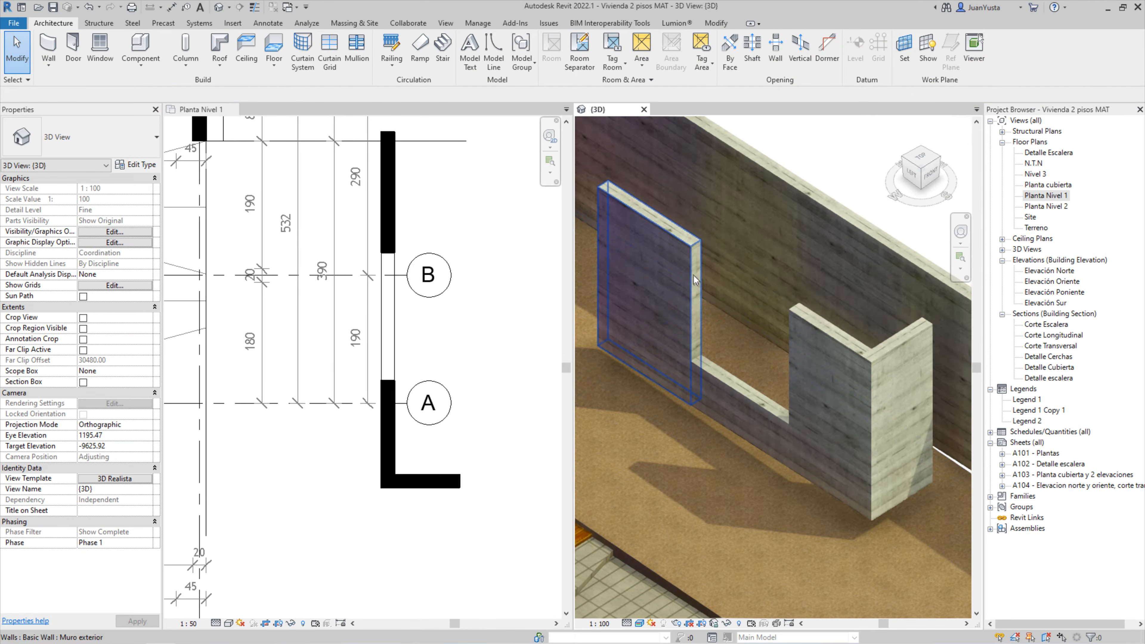
Change the type of the tall end segment behind the low wall to Muro de 20 cm
{"action": "left_click", "coordinate": [687, 250]}
{"action": "left_click", "coordinate": [96, 148]}
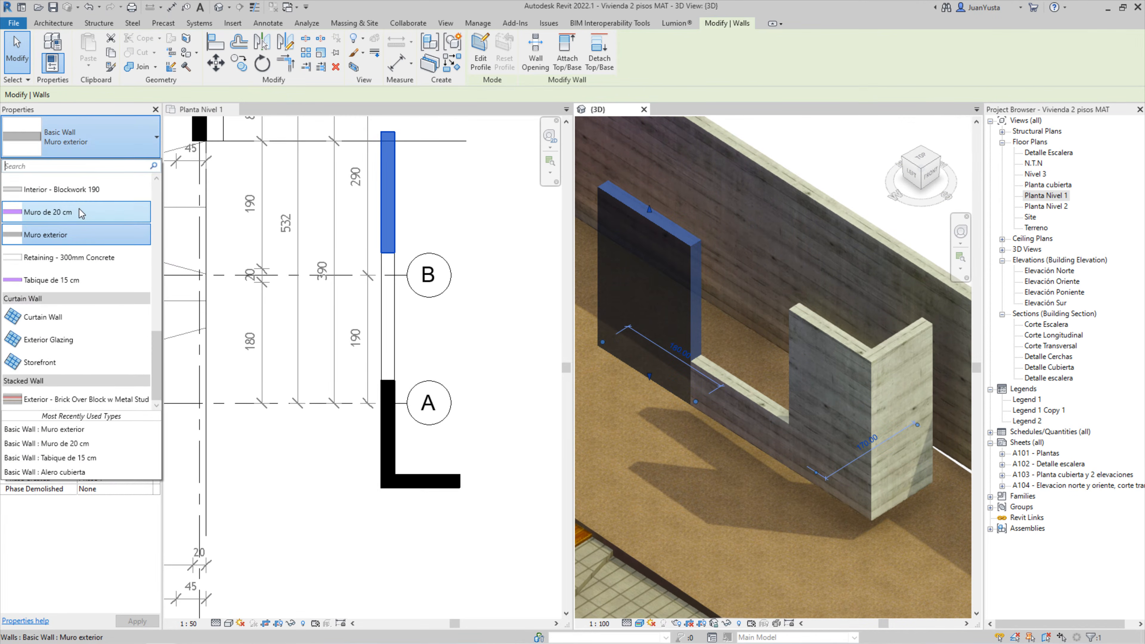
{"action": "left_click", "coordinate": [79, 212]}
{"action": "left_click", "coordinate": [681, 485]}
{"action": "middle_click_drag", "start_coordinate": [715, 431], "coordinate": [819, 421]}
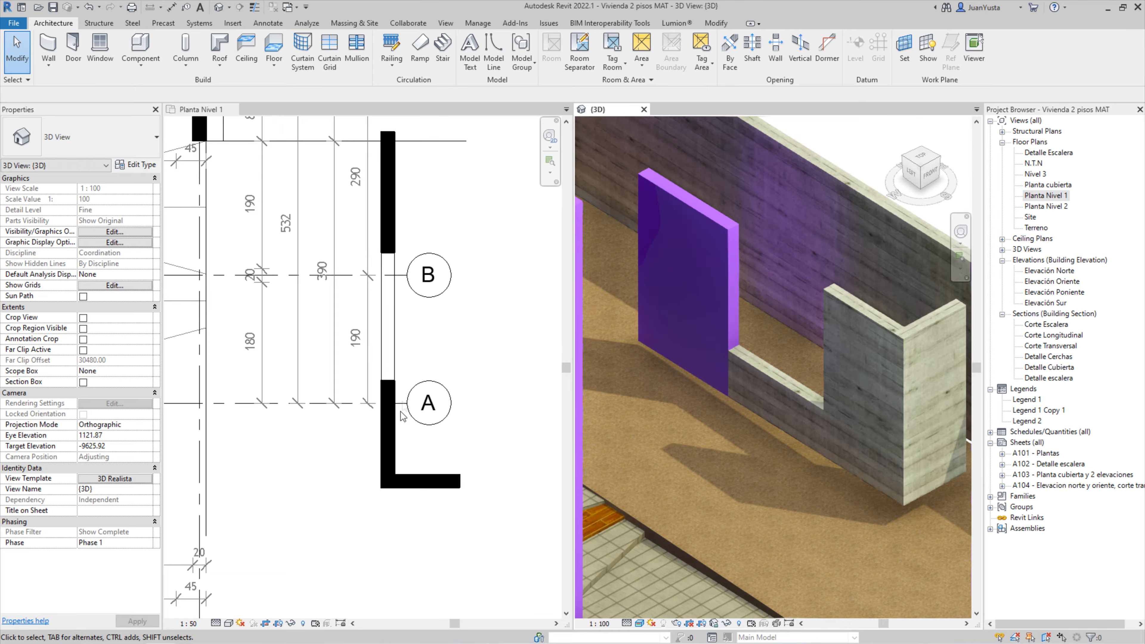
Split the exterior wall beside Baño 1 with Split Element 50 below the bathroom's window wall and again 90 further down
{"action": "left_click", "coordinate": [424, 333]}
{"action": "scroll", "coordinate": [417, 327], "scroll_direction": "down", "scroll_amount": 3}
{"action": "scroll", "coordinate": [368, 305], "scroll_direction": "up", "scroll_amount": 5}
{"action": "scroll", "coordinate": [768, 312], "scroll_direction": "down", "scroll_amount": 2}
{"action": "scroll", "coordinate": [768, 313], "scroll_direction": "down", "scroll_amount": 4}
{"action": "middle_click_drag", "start_coordinate": [768, 312], "coordinate": [719, 293], "text": "shift"}
{"action": "scroll", "coordinate": [719, 293], "scroll_direction": "up", "scroll_amount": 3}
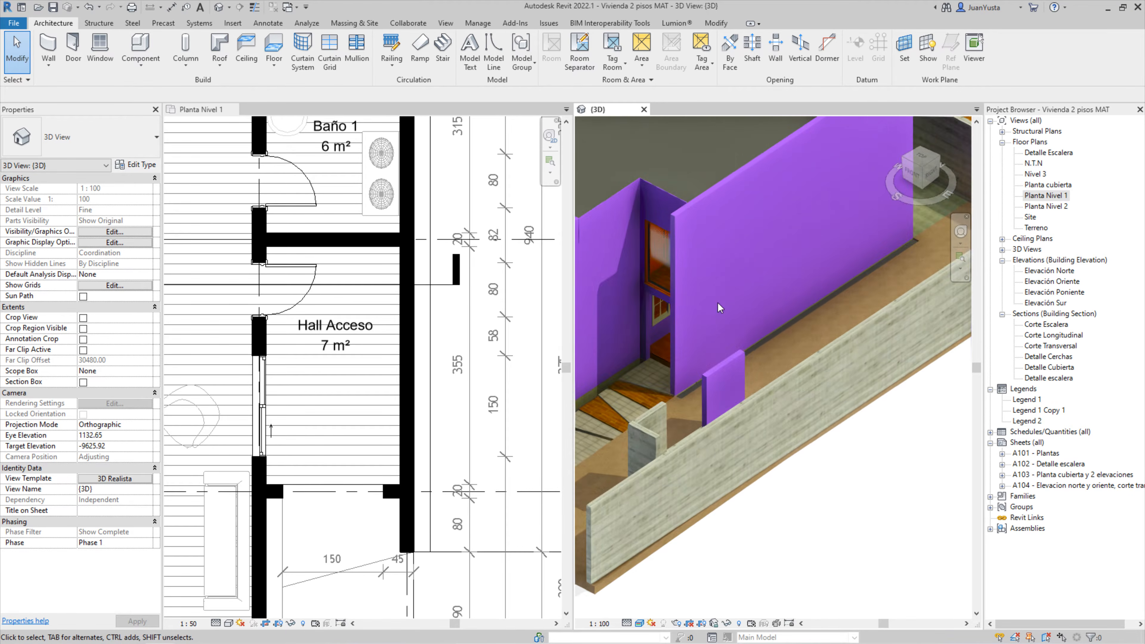
{"action": "scroll", "coordinate": [719, 308], "scroll_direction": "up", "scroll_amount": 5}
{"action": "middle_click_drag", "start_coordinate": [431, 146], "coordinate": [424, 308]}
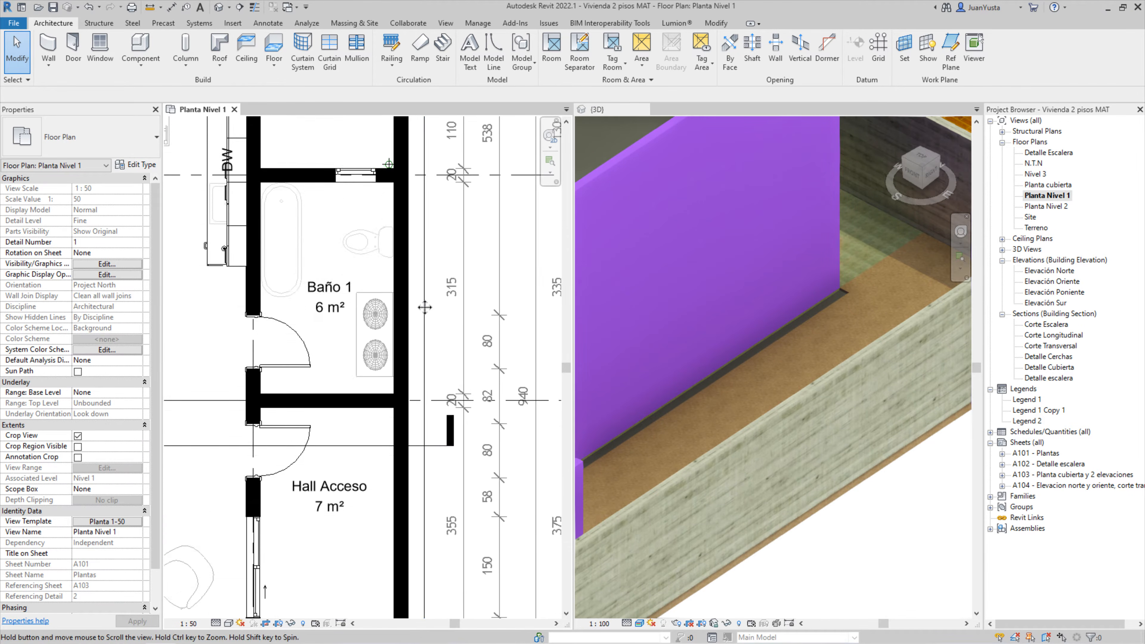
{"action": "middle_click_drag", "start_coordinate": [417, 253], "coordinate": [454, 292]}
{"action": "scroll", "coordinate": [444, 278], "scroll_direction": "up", "scroll_amount": 2}
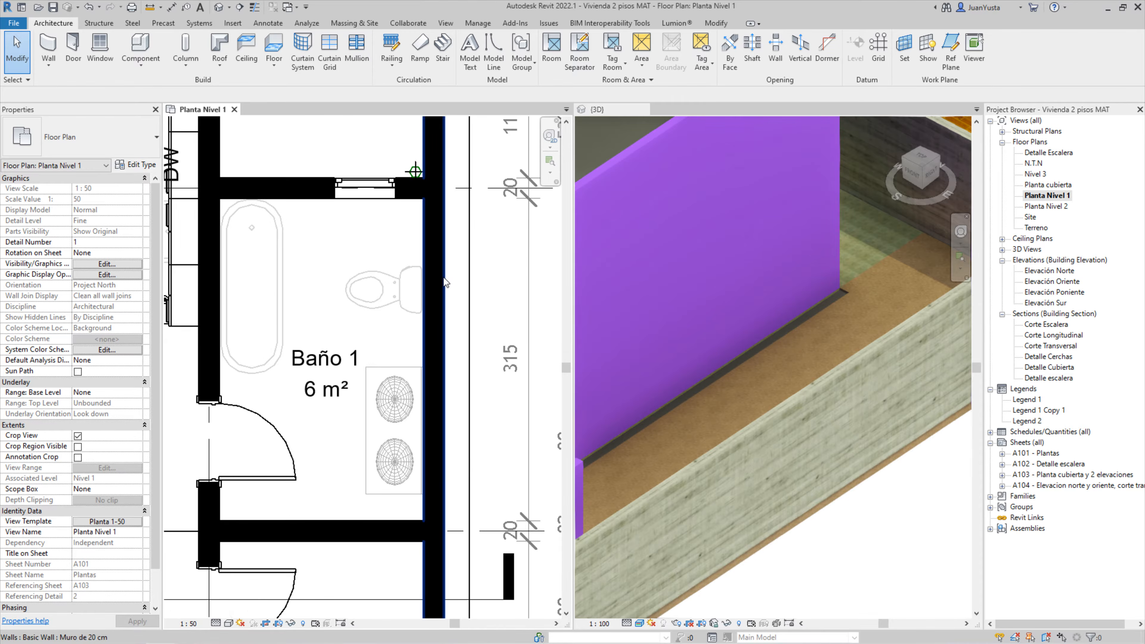
{"action": "scroll", "coordinate": [444, 278], "scroll_direction": "down", "scroll_amount": 2}
{"action": "key", "text": "s"}
{"action": "key", "text": "l"}
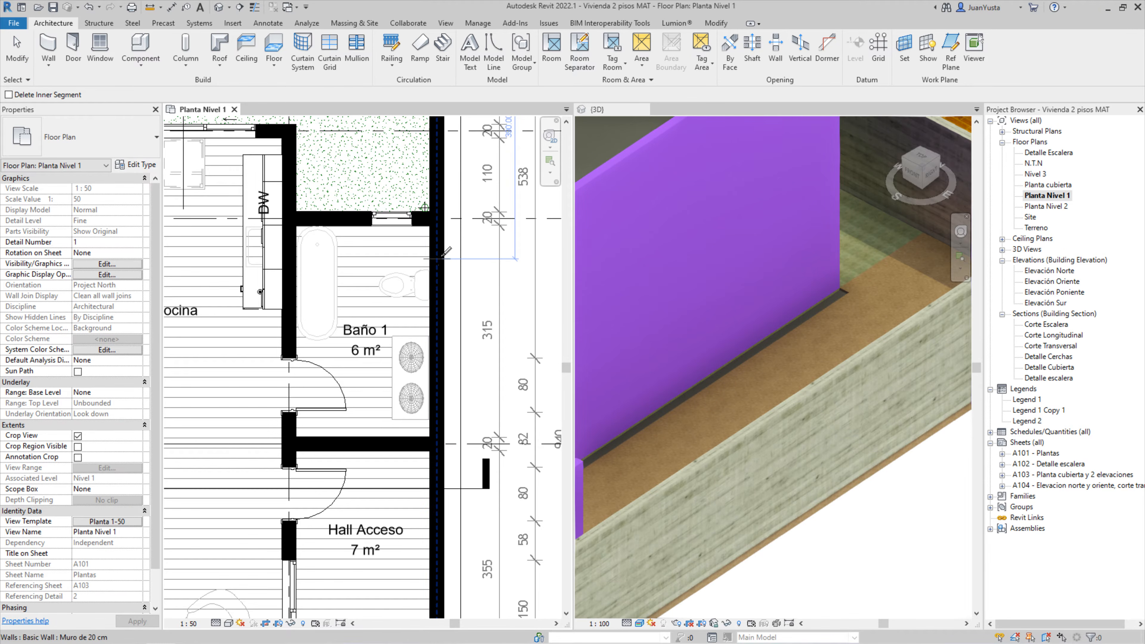
{"action": "left_click", "coordinate": [443, 313]}
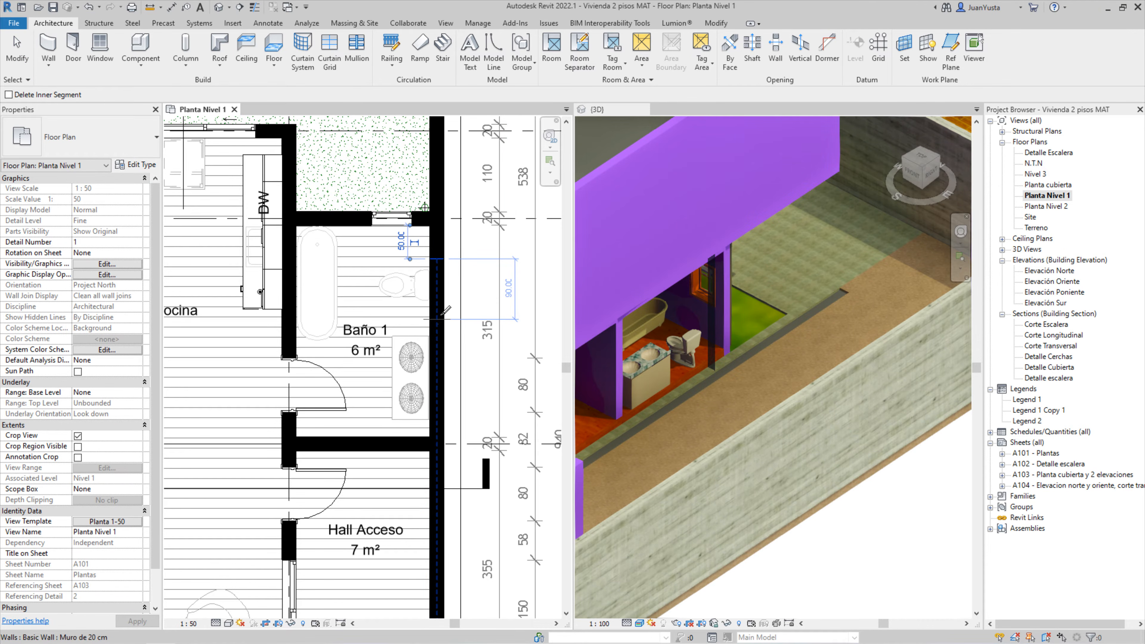
{"action": "left_click", "coordinate": [441, 315]}
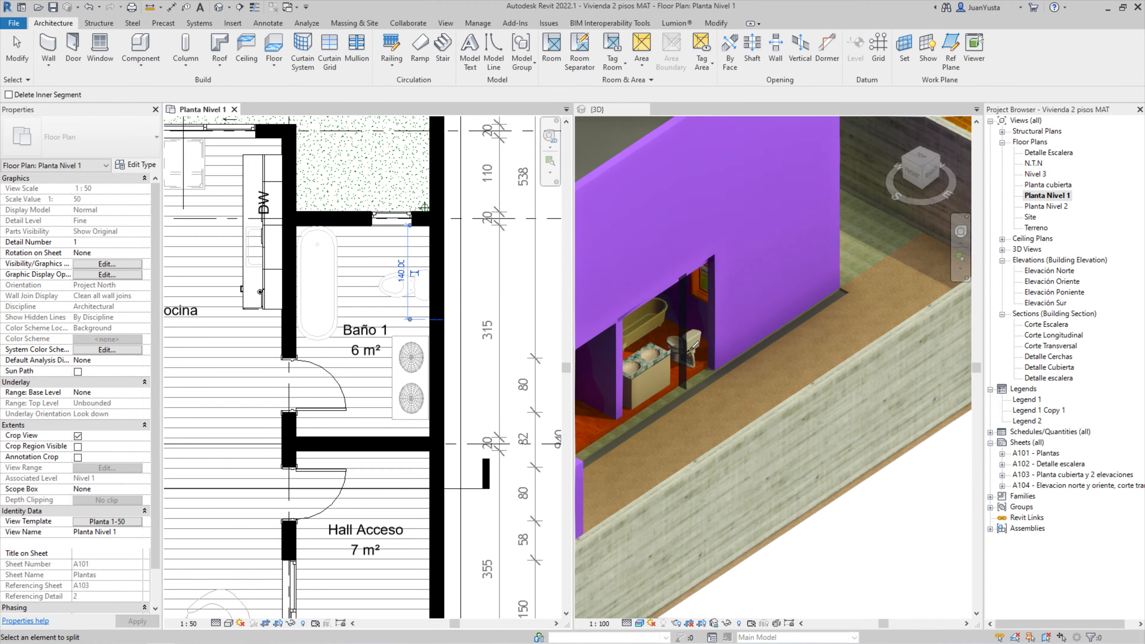
Change the type of the 90-long wall segment beside Baño 1 to Curtain Wall
{"action": "left_click", "coordinate": [710, 376]}
{"action": "left_click", "coordinate": [700, 377]}
{"action": "middle_click_drag", "start_coordinate": [777, 363], "coordinate": [706, 392], "text": "shift"}
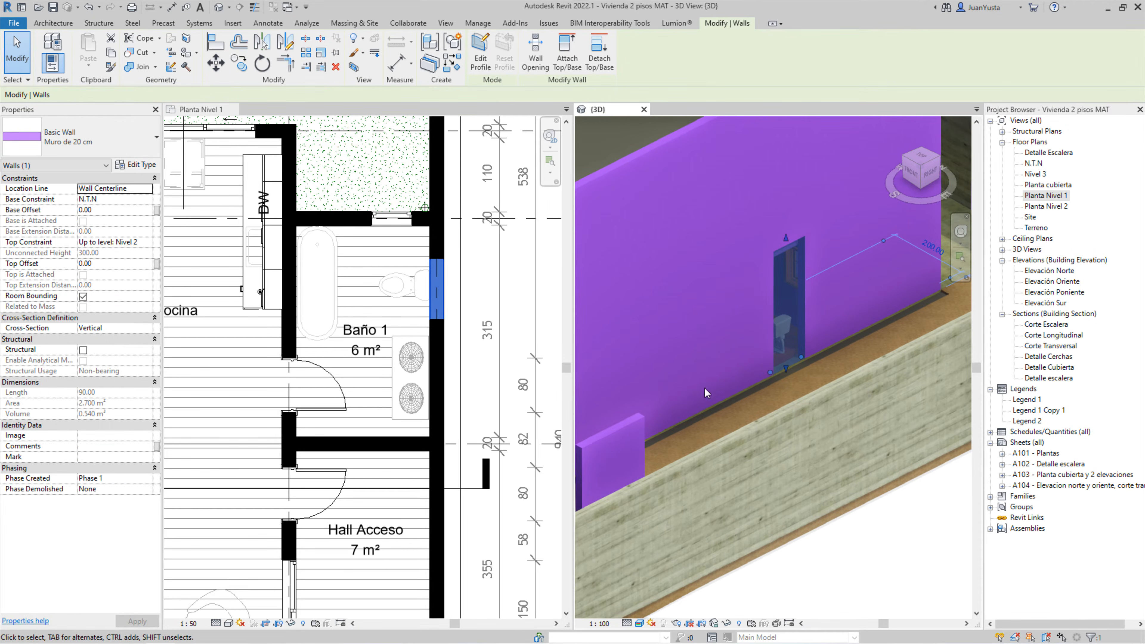
{"action": "left_click", "coordinate": [743, 388]}
{"action": "left_click", "coordinate": [762, 356]}
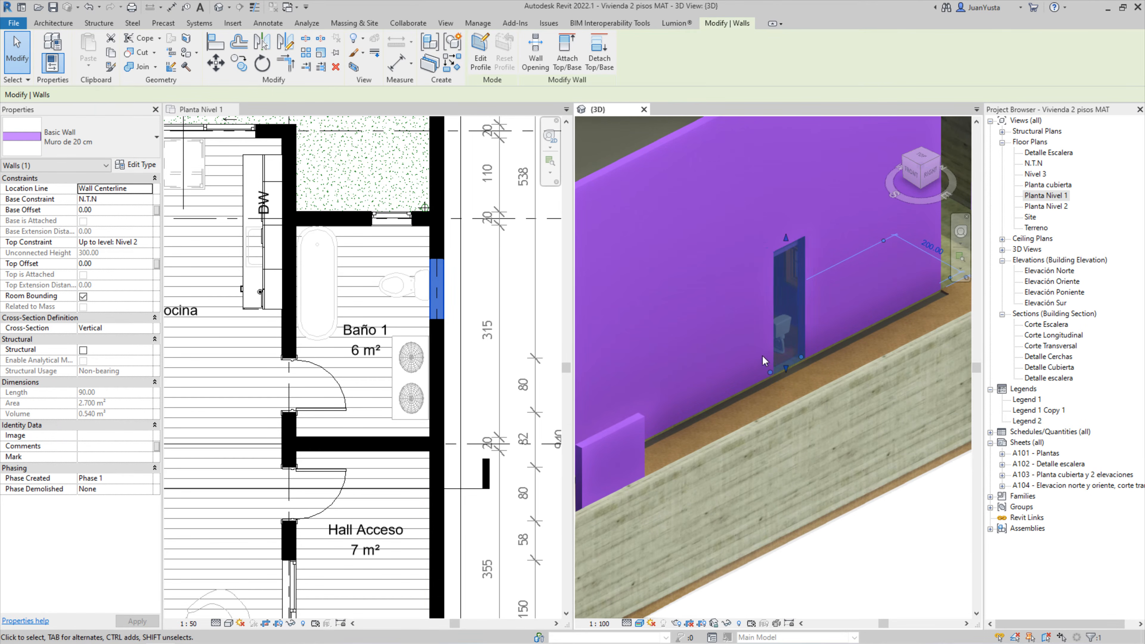
{"action": "left_click", "coordinate": [70, 146]}
{"action": "left_click", "coordinate": [62, 321]}
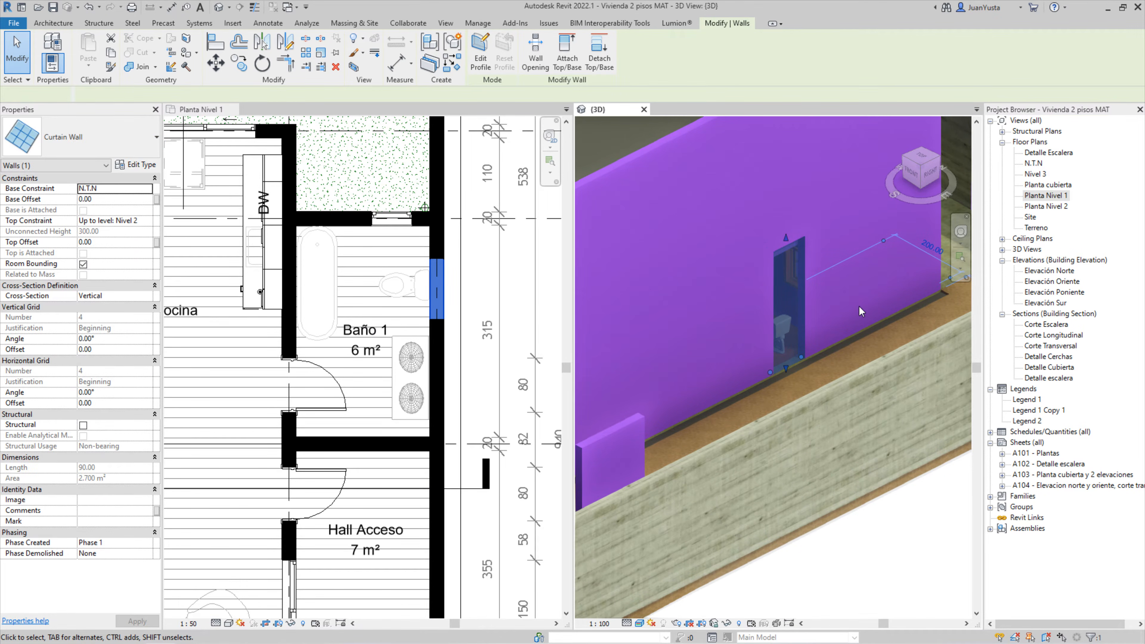
{"action": "key", "text": "Escape"}
{"action": "middle_click_drag", "start_coordinate": [843, 310], "coordinate": [780, 355], "text": "shift"}
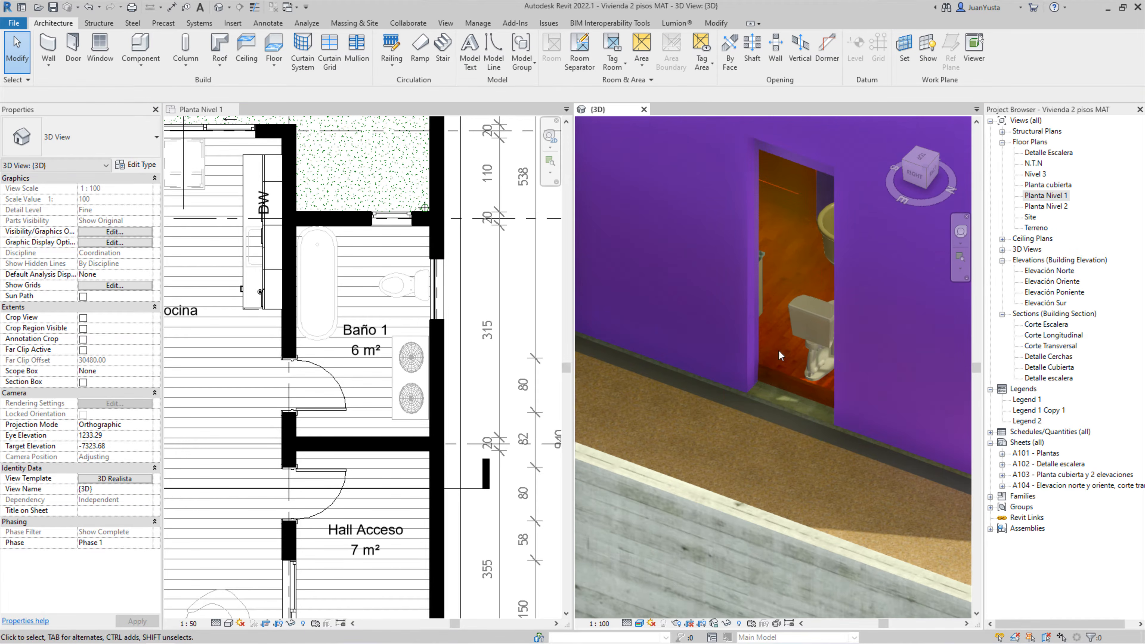
Change the type of the wall segment beside Baño 1 to the Storefront curtain wall
{"action": "left_click", "coordinate": [766, 393]}
{"action": "left_click", "coordinate": [87, 143]}
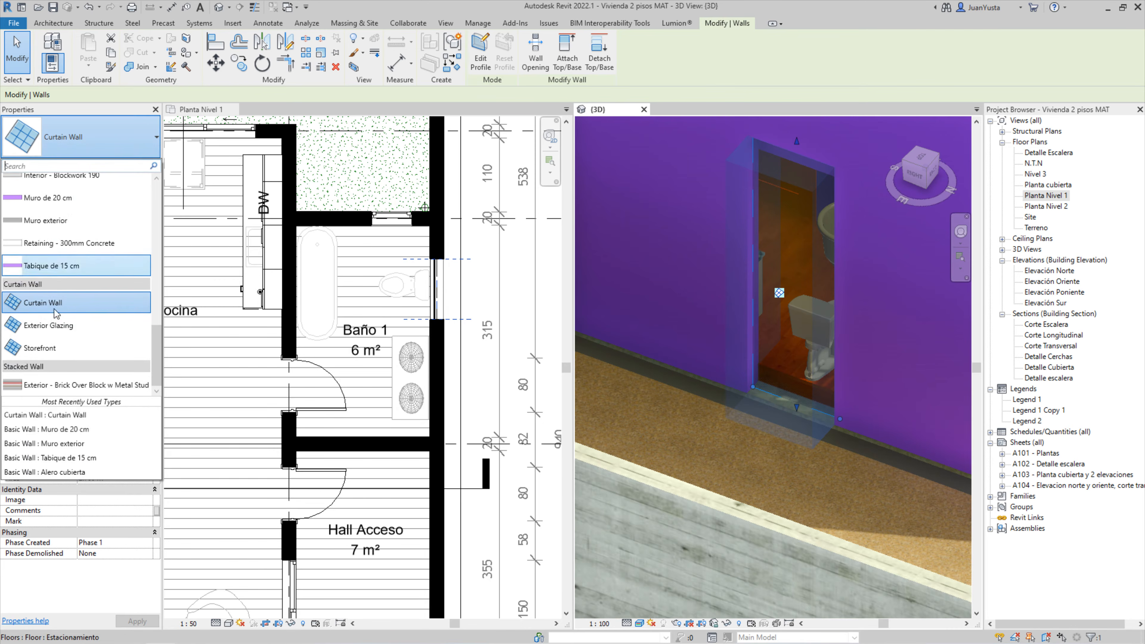
{"action": "scroll", "coordinate": [714, 347], "scroll_direction": "down", "scroll_amount": 2}
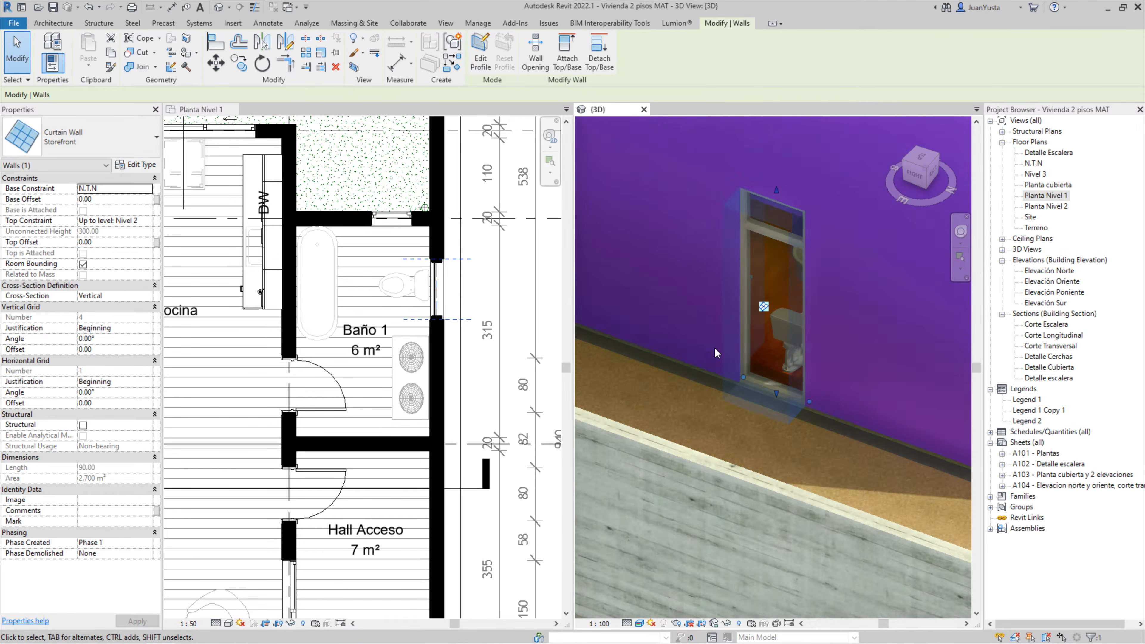
{"action": "left_click", "coordinate": [716, 397]}
{"action": "middle_click_drag", "start_coordinate": [715, 397], "coordinate": [774, 335], "text": "shift"}
Split off a 130-long segment of the exterior wall beside Hall Acceso and set its top offset to -100
{"action": "scroll", "coordinate": [704, 399], "scroll_direction": "down", "scroll_amount": 2}
{"action": "scroll", "coordinate": [382, 299], "scroll_direction": "down", "scroll_amount": 3}
{"action": "middle_click_drag", "start_coordinate": [434, 293], "coordinate": [445, 198]}
{"action": "scroll", "coordinate": [426, 372], "scroll_direction": "up", "scroll_amount": 2}
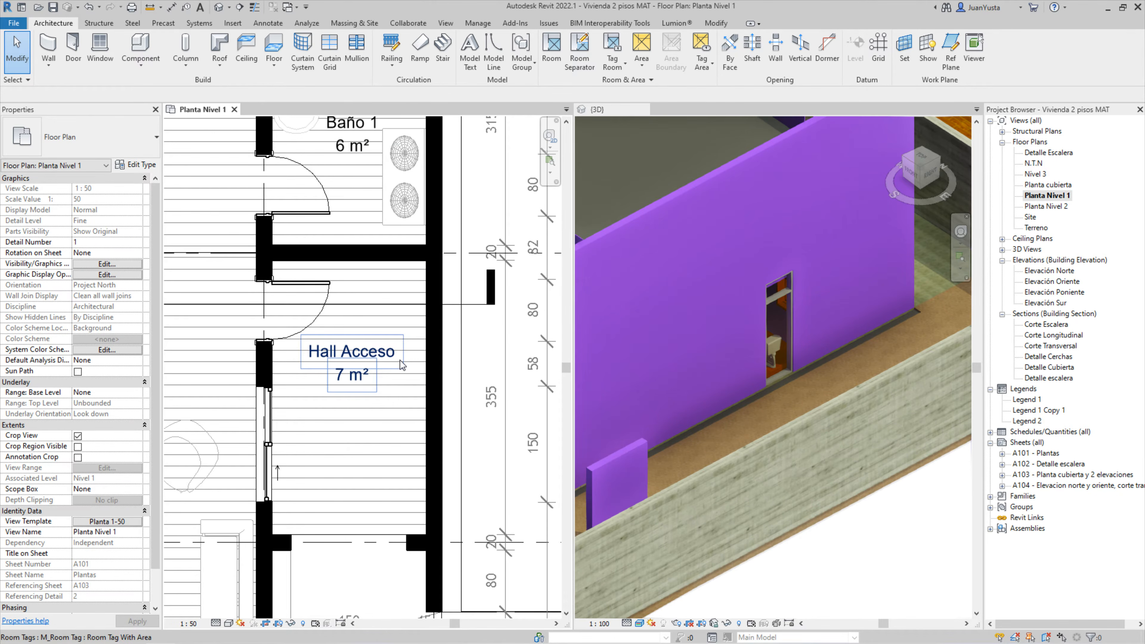
{"action": "left_click", "coordinate": [441, 441]}
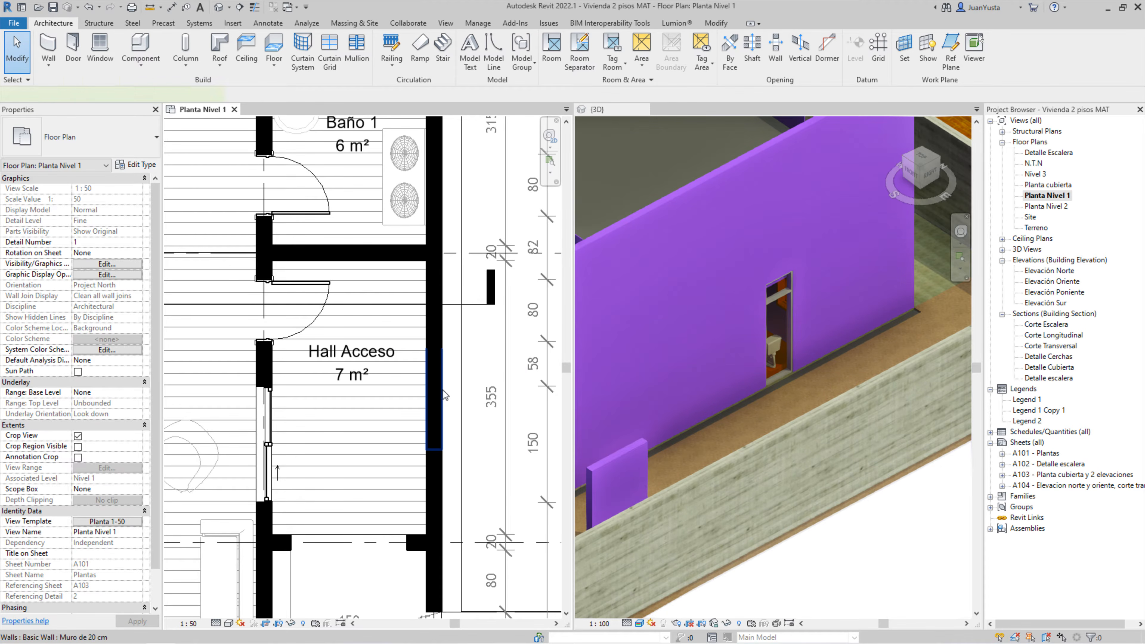
{"action": "left_click", "coordinate": [444, 395]}
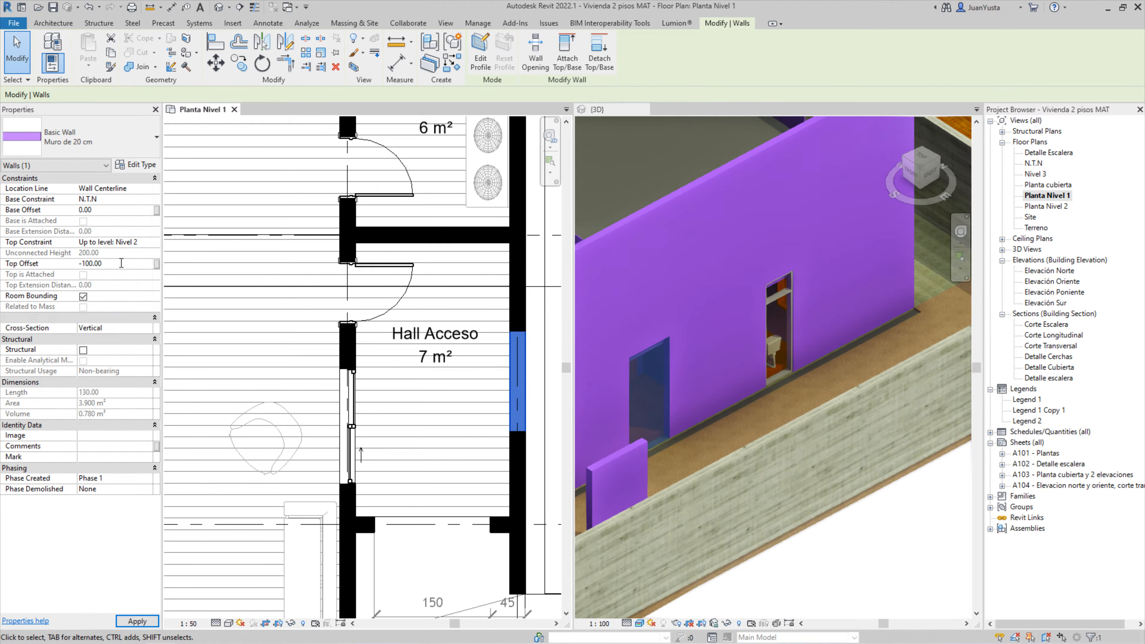
{"action": "left_click", "coordinate": [705, 379]}
{"action": "scroll", "coordinate": [669, 391], "scroll_direction": "up", "scroll_amount": 1}
{"action": "middle_click_drag", "start_coordinate": [669, 391], "coordinate": [730, 343], "text": "shift"}
{"action": "scroll", "coordinate": [734, 359], "scroll_direction": "up", "scroll_amount": 2}
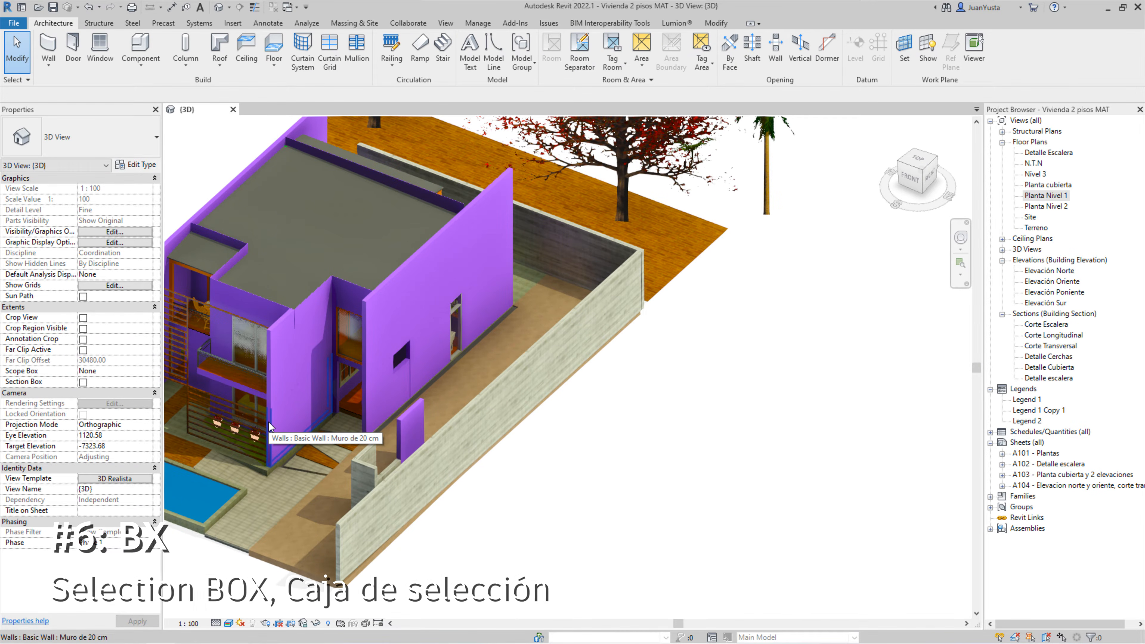
Apply a Selection Box around the first flower planter behind the slatted screen at the front of the house
{"action": "middle_click_drag", "start_coordinate": [271, 427], "coordinate": [533, 418], "text": "shift"}
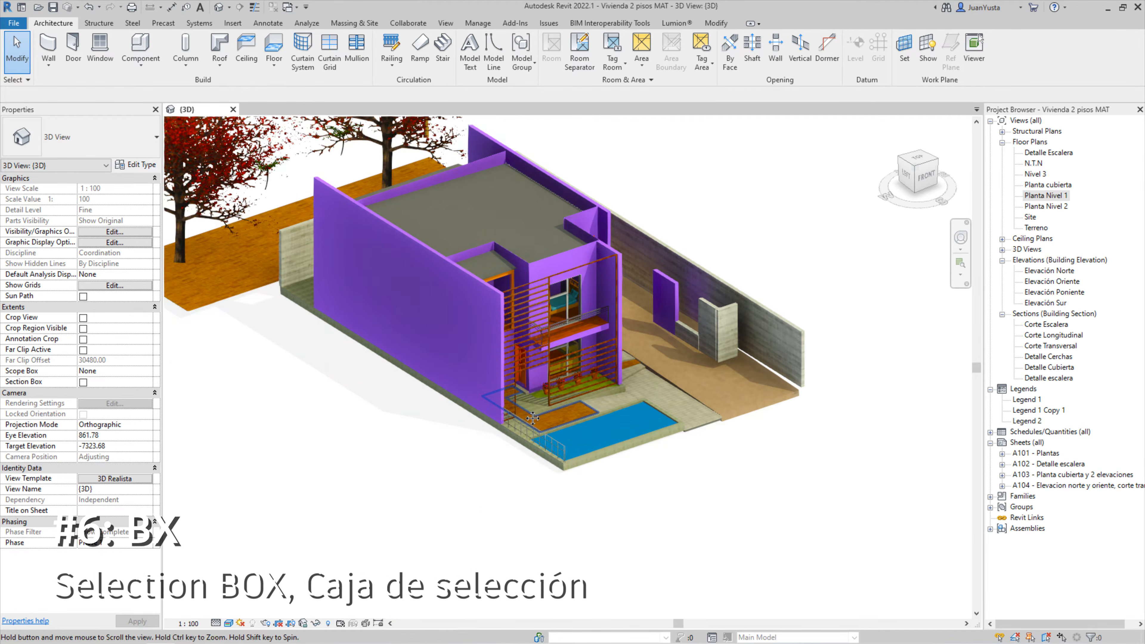
{"action": "middle_click_drag", "start_coordinate": [624, 375], "coordinate": [350, 279], "text": "shift"}
{"action": "scroll", "coordinate": [562, 281], "scroll_direction": "up", "scroll_amount": 4}
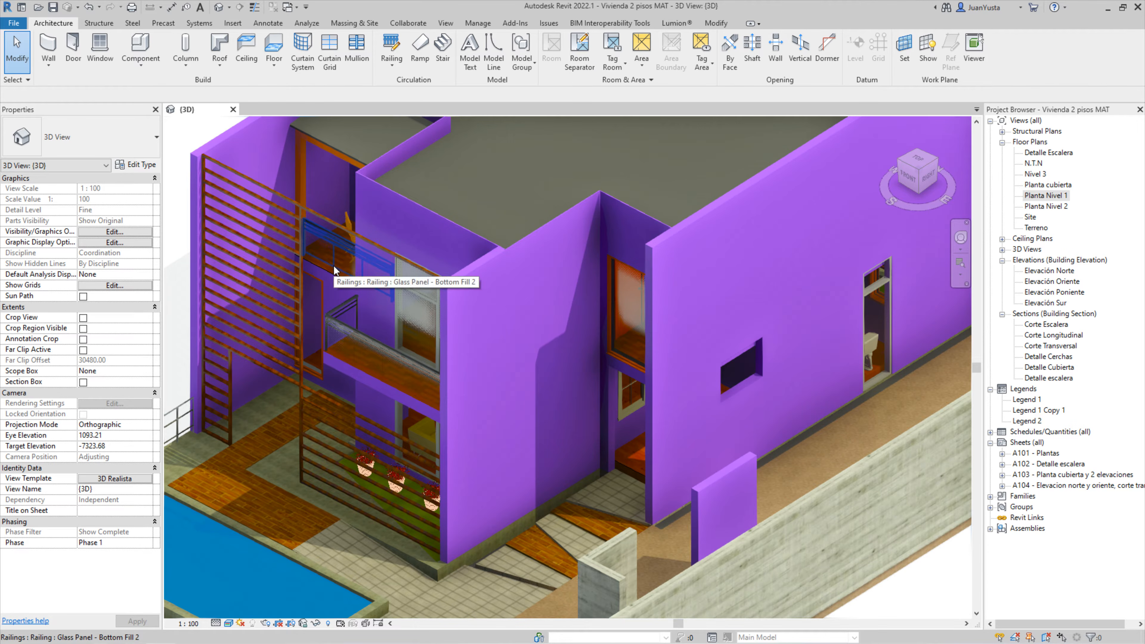
{"action": "middle_click_drag", "start_coordinate": [301, 180], "coordinate": [346, 233]}
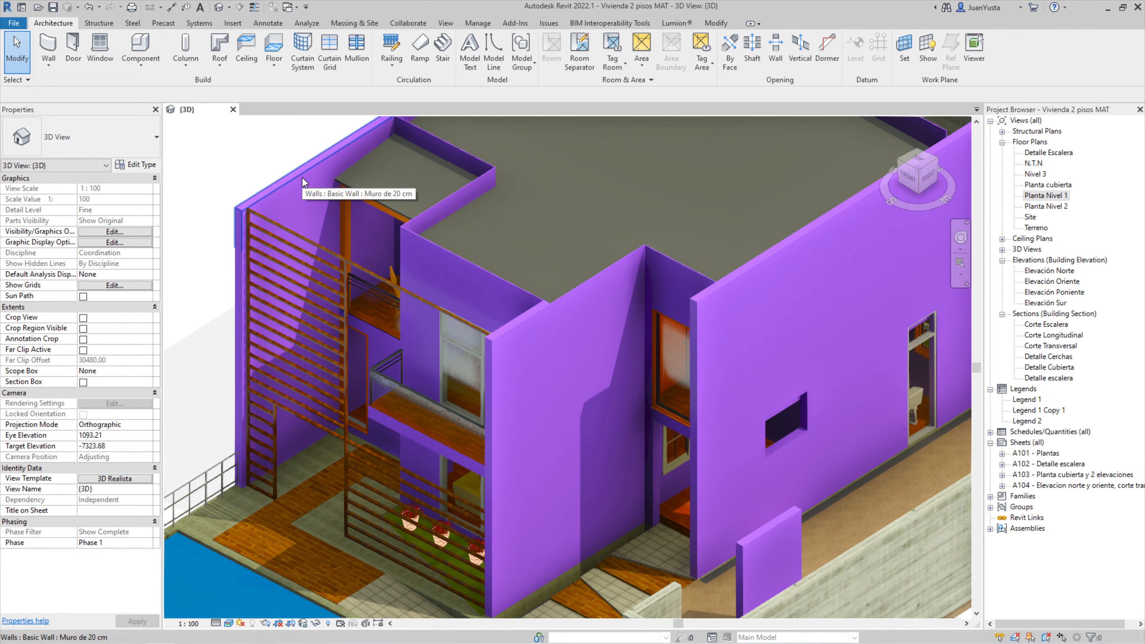
{"action": "scroll", "coordinate": [498, 445], "scroll_direction": "up", "scroll_amount": 8}
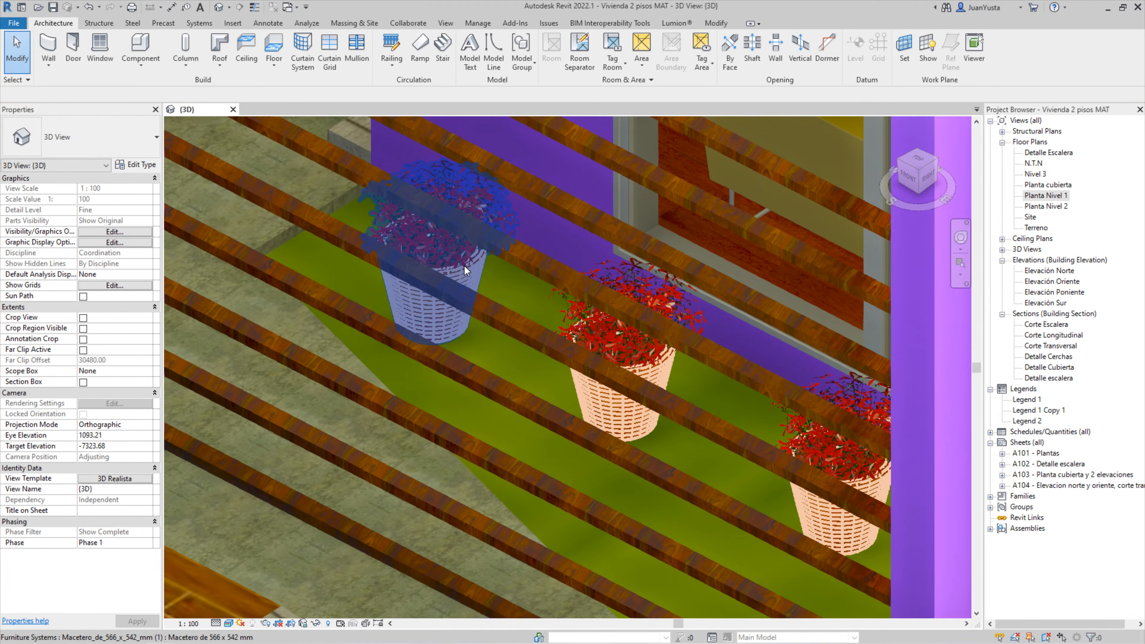
{"action": "left_click", "coordinate": [464, 265]}
{"action": "scroll", "coordinate": [464, 266], "scroll_direction": "down", "scroll_amount": 2}
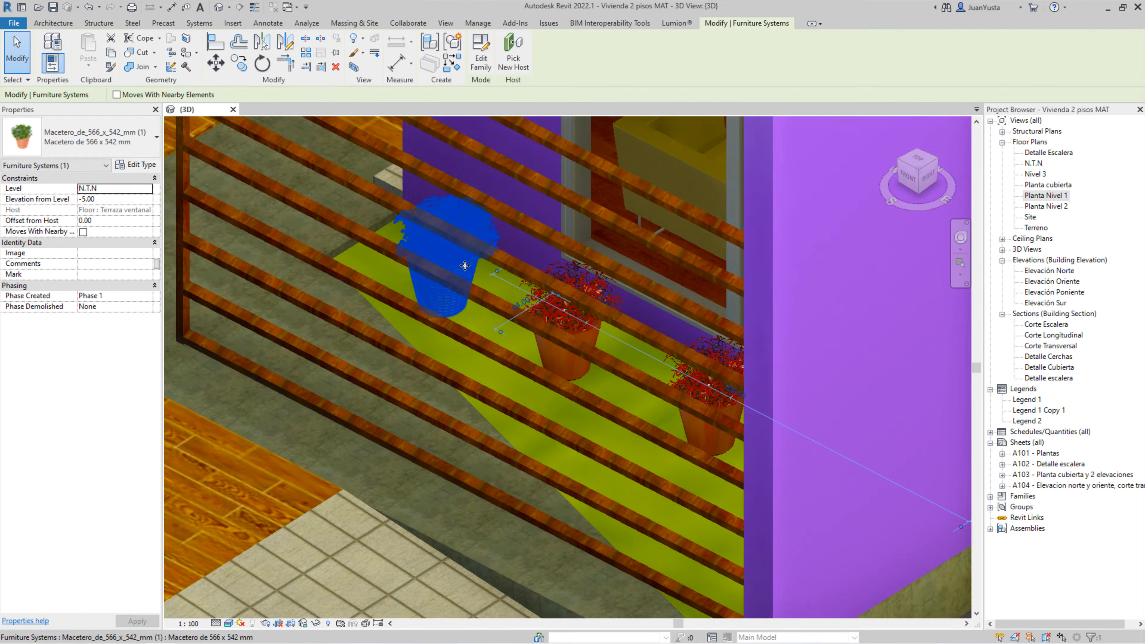
{"action": "middle_click_drag", "start_coordinate": [452, 284], "coordinate": [468, 313]}
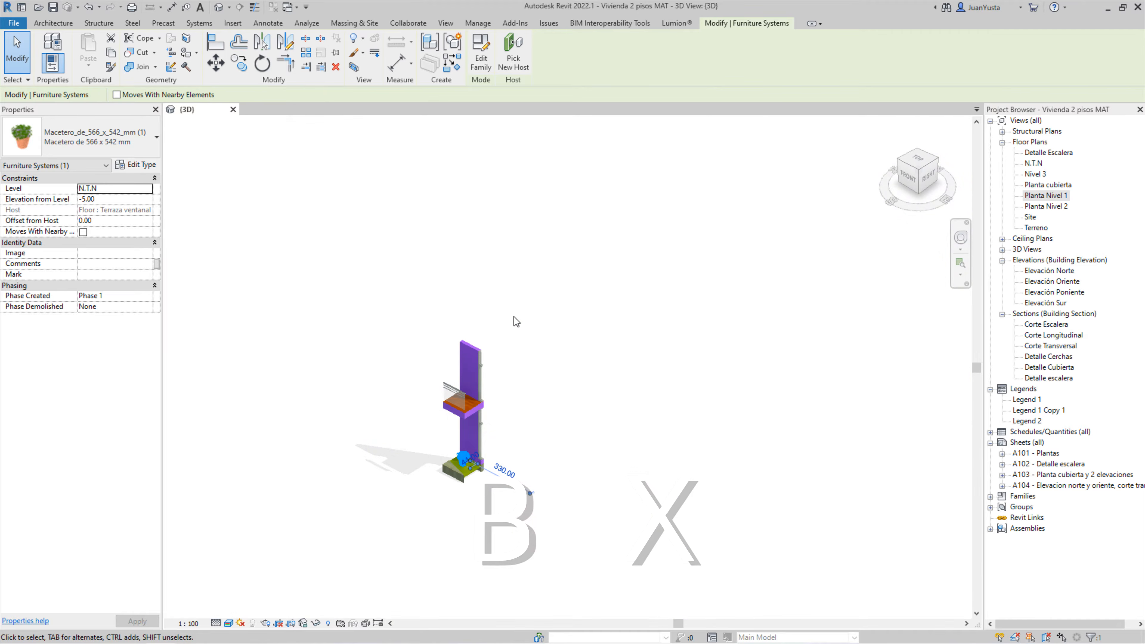
{"action": "left_click", "coordinate": [531, 418]}
Examine the planter and the cropped wall, balcony and floor pieces inside the section box from several sides
{"action": "scroll", "coordinate": [461, 478], "scroll_direction": "up", "scroll_amount": 10}
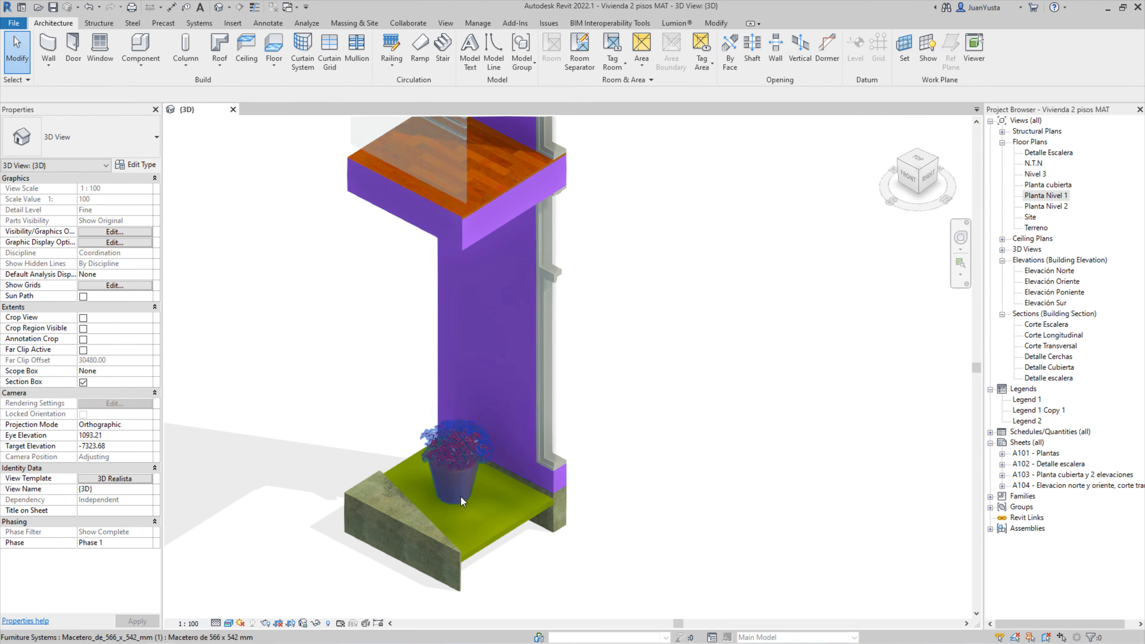
{"action": "scroll", "coordinate": [512, 359], "scroll_direction": "down", "scroll_amount": 3}
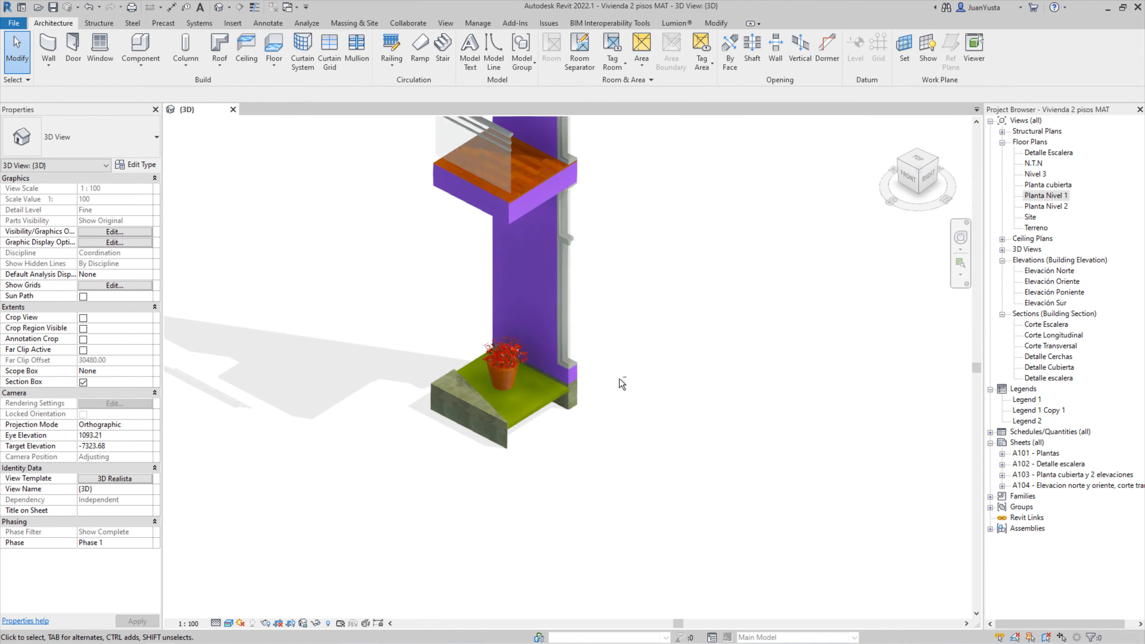
{"action": "middle_click_drag", "start_coordinate": [618, 381], "coordinate": [516, 391], "text": "shift"}
{"action": "middle_click_drag", "start_coordinate": [533, 274], "coordinate": [513, 468]}
{"action": "middle_click_drag", "start_coordinate": [513, 468], "coordinate": [613, 426], "text": "shift"}
{"action": "middle_click_drag", "start_coordinate": [442, 482], "coordinate": [477, 438]}
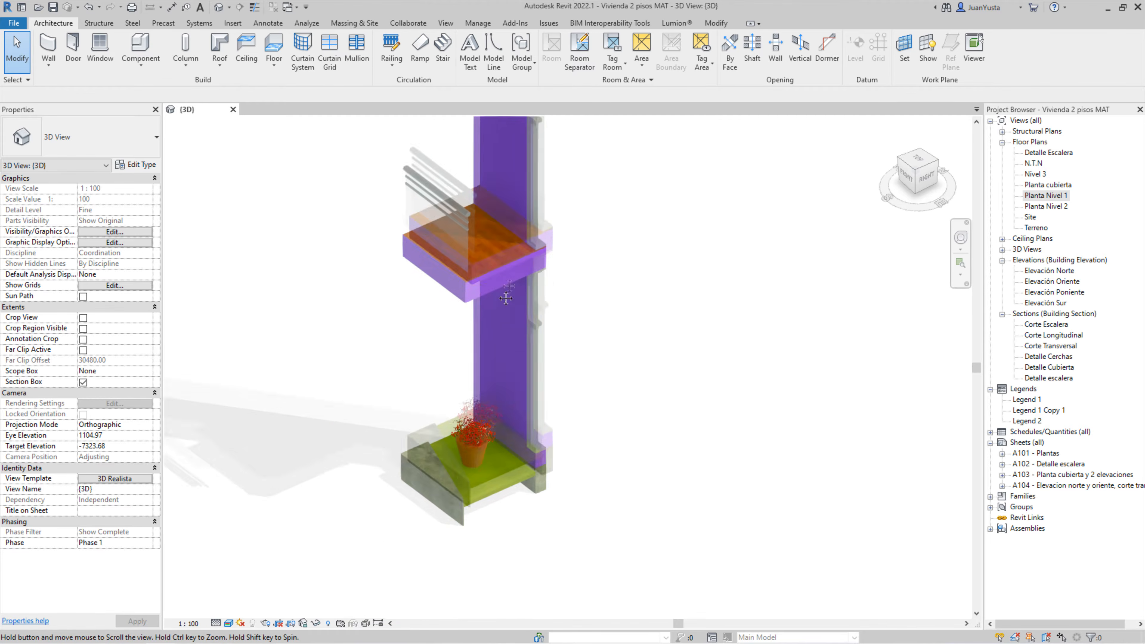
{"action": "scroll", "coordinate": [477, 438], "scroll_direction": "up", "scroll_amount": 4}
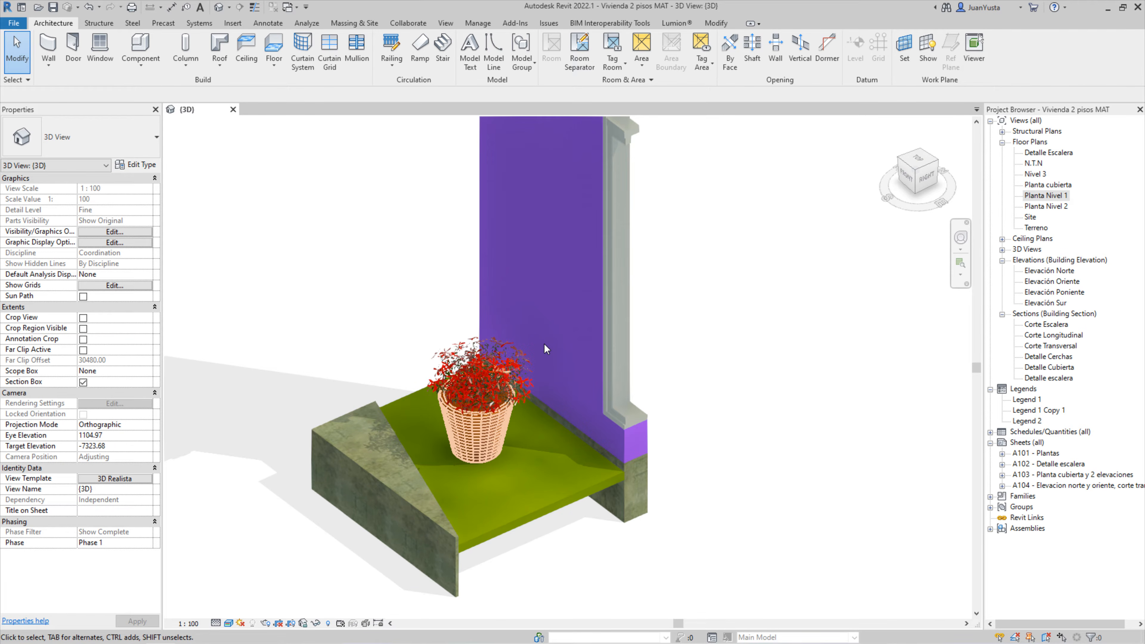
{"action": "scroll", "coordinate": [481, 414], "scroll_direction": "down", "scroll_amount": 5}
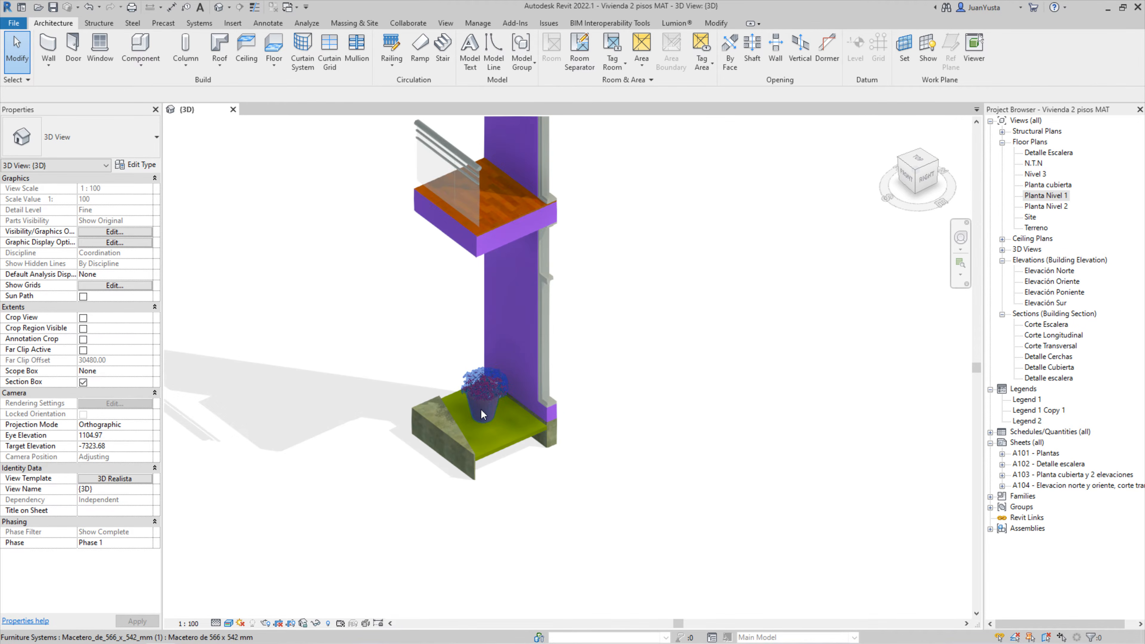
{"action": "left_click", "coordinate": [443, 423]}
{"action": "middle_click_drag", "start_coordinate": [450, 409], "coordinate": [593, 436], "text": "shift"}
{"action": "left_click", "coordinate": [594, 436]}
{"action": "middle_click_drag", "start_coordinate": [720, 542], "coordinate": [366, 312]}
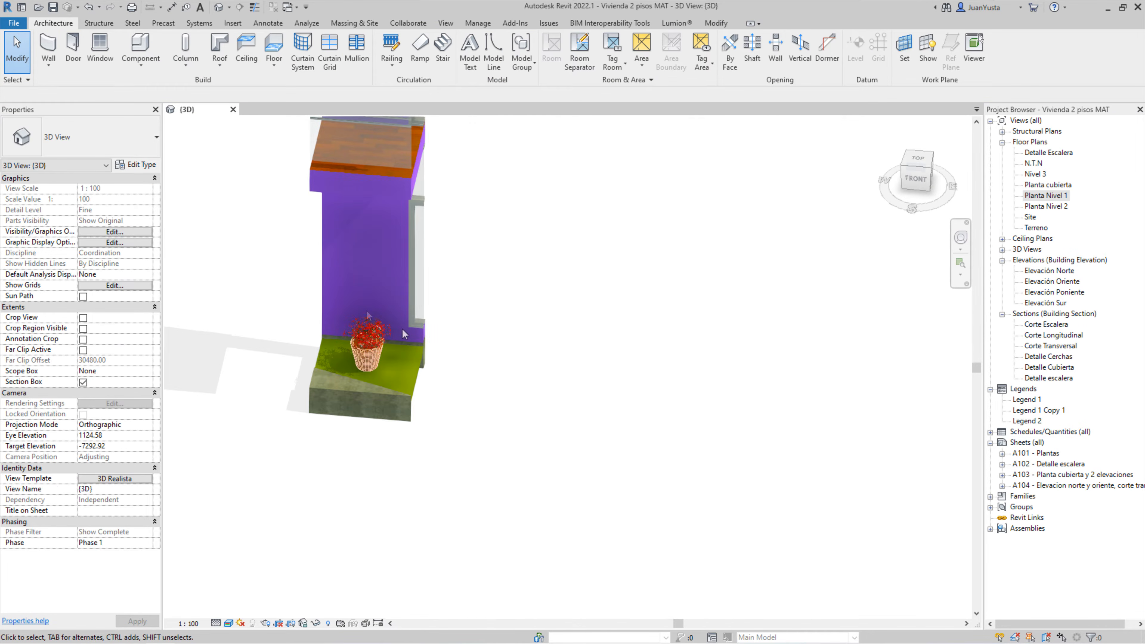
{"action": "left_click", "coordinate": [363, 362]}
{"action": "middle_click_drag", "start_coordinate": [363, 397], "coordinate": [512, 392], "text": "shift"}
{"action": "middle_click_drag", "start_coordinate": [392, 369], "coordinate": [475, 367]}
{"action": "scroll", "coordinate": [477, 368], "scroll_direction": "up", "scroll_amount": 4}
{"action": "left_click", "coordinate": [573, 304]}
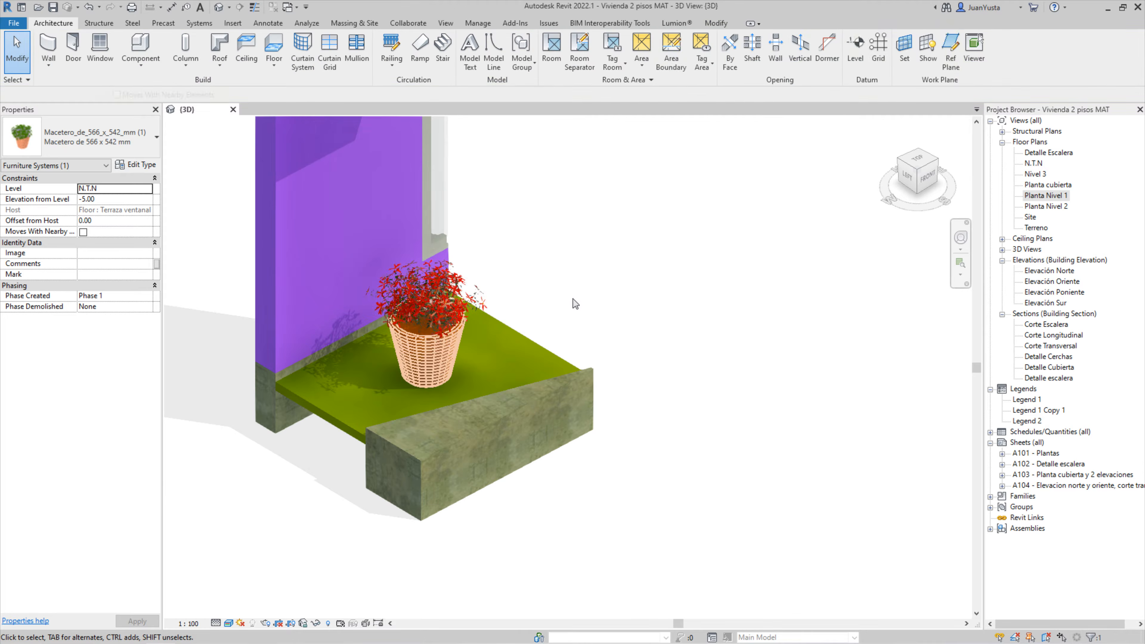
{"action": "scroll", "coordinate": [435, 331], "scroll_direction": "up", "scroll_amount": 3}
{"action": "scroll", "coordinate": [522, 322], "scroll_direction": "down", "scroll_amount": 4}
{"action": "middle_click_drag", "start_coordinate": [522, 322], "coordinate": [345, 336], "text": "shift"}
{"action": "left_click", "coordinate": [478, 389]}
{"action": "key", "text": "Escape"}
{"action": "middle_click_drag", "start_coordinate": [567, 355], "coordinate": [501, 379], "text": "shift"}
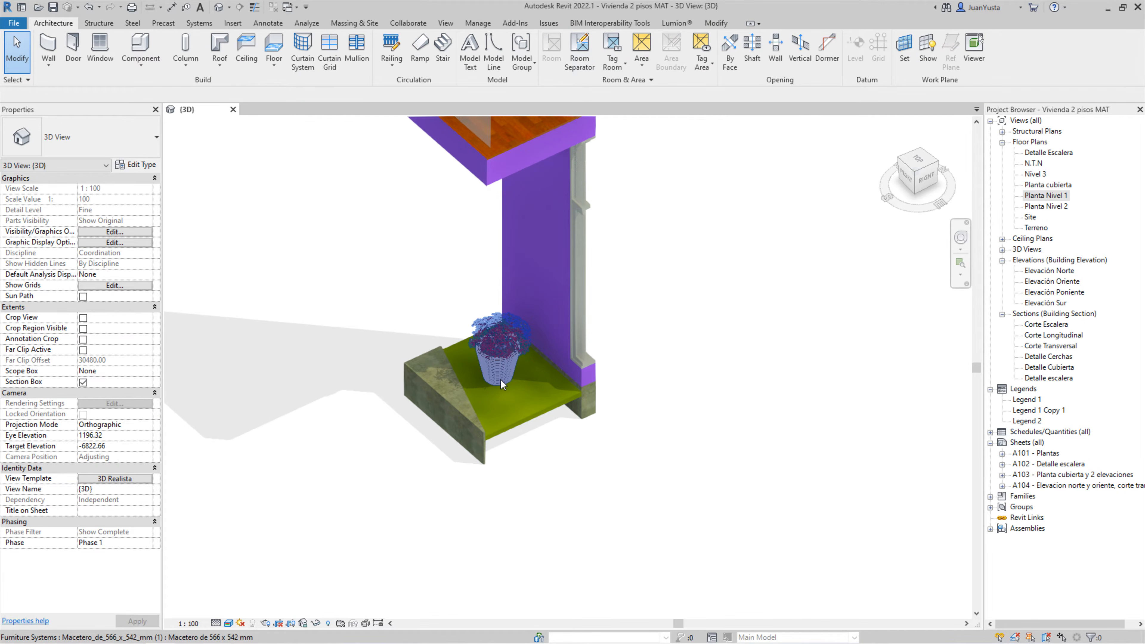
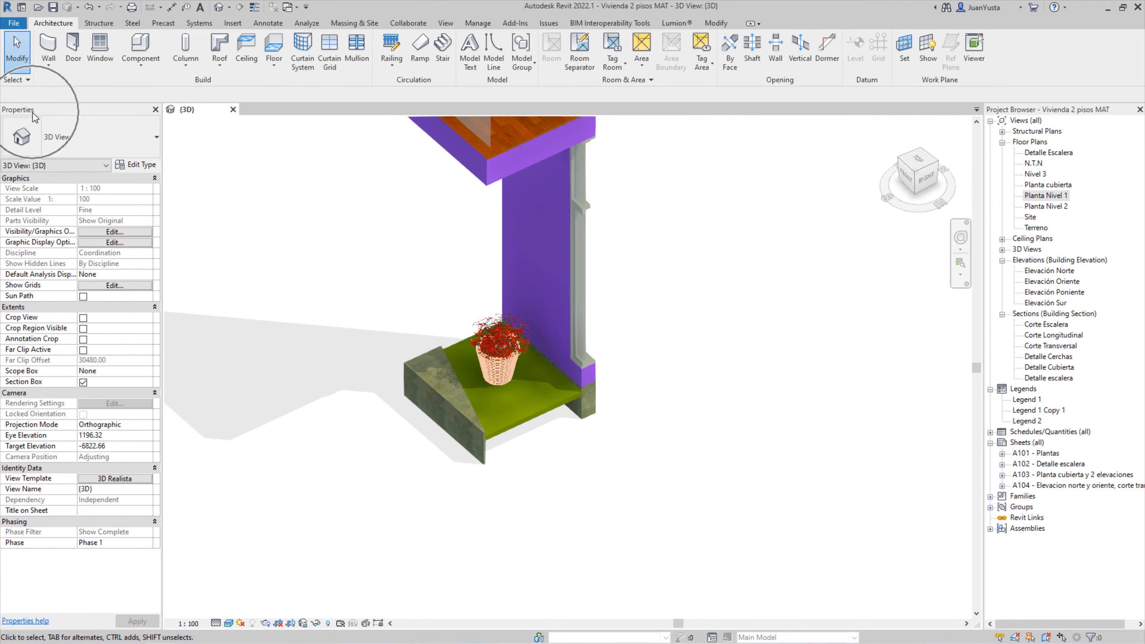
Turn off the 3D view's Section Box to show the complete house again
{"action": "mouse_move", "coordinate": [18, 385]}
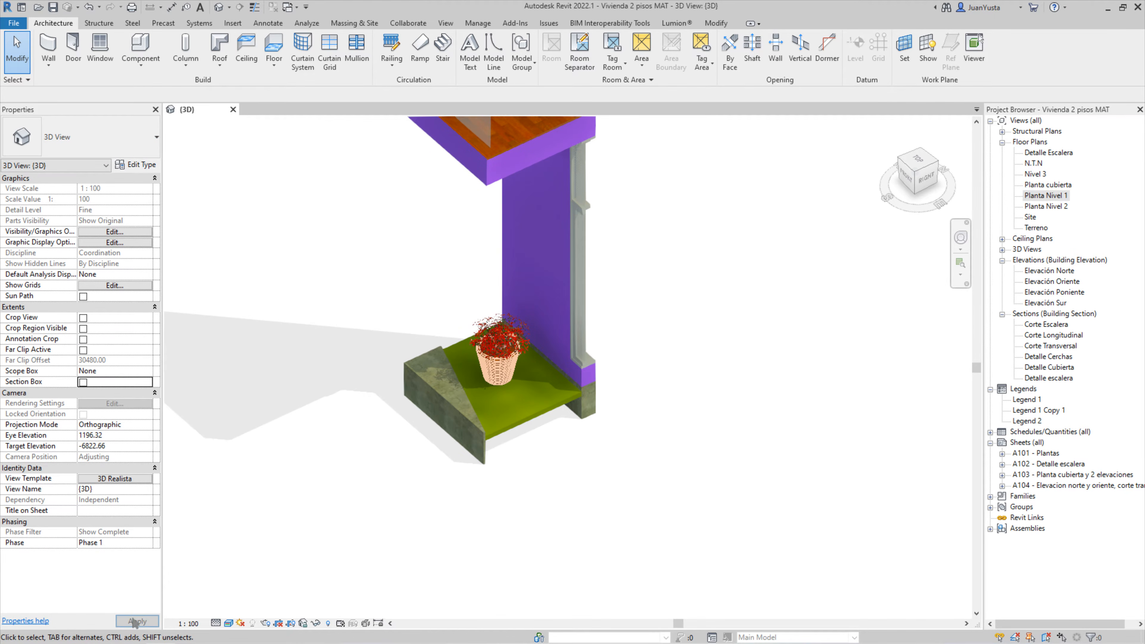
{"action": "left_click", "coordinate": [136, 621]}
{"action": "scroll", "coordinate": [397, 323], "scroll_direction": "down", "scroll_amount": 5}
{"action": "scroll", "coordinate": [408, 357], "scroll_direction": "up", "scroll_amount": 4}
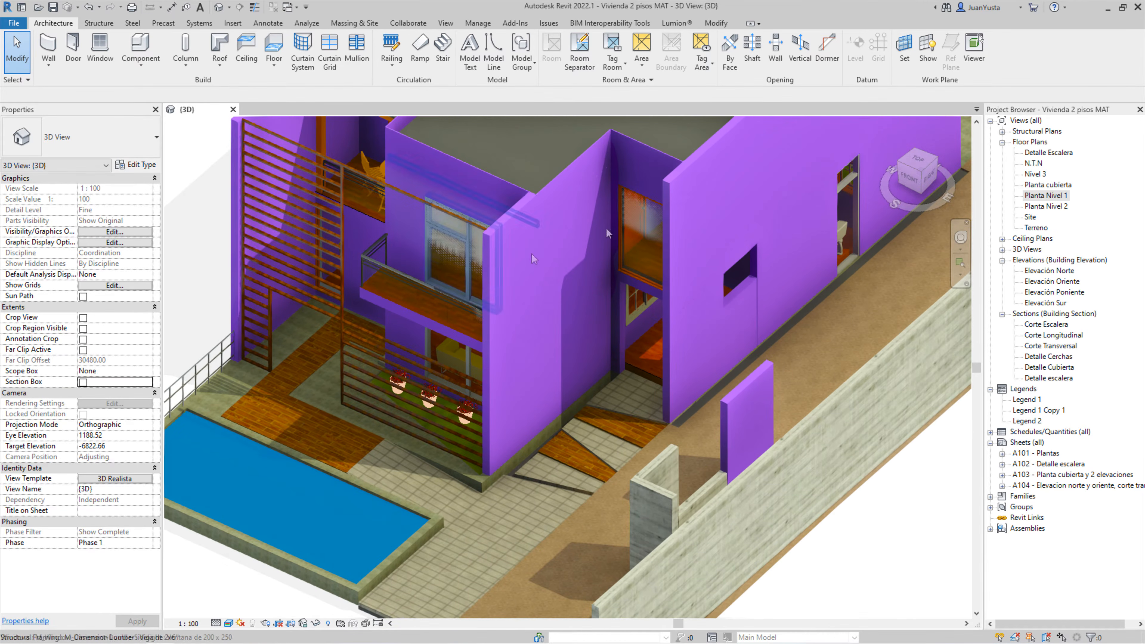
Open the Planta Nivel 1 floor plan at the Comedor / Cocina dining area
{"action": "double_click", "coordinate": [1044, 197]}
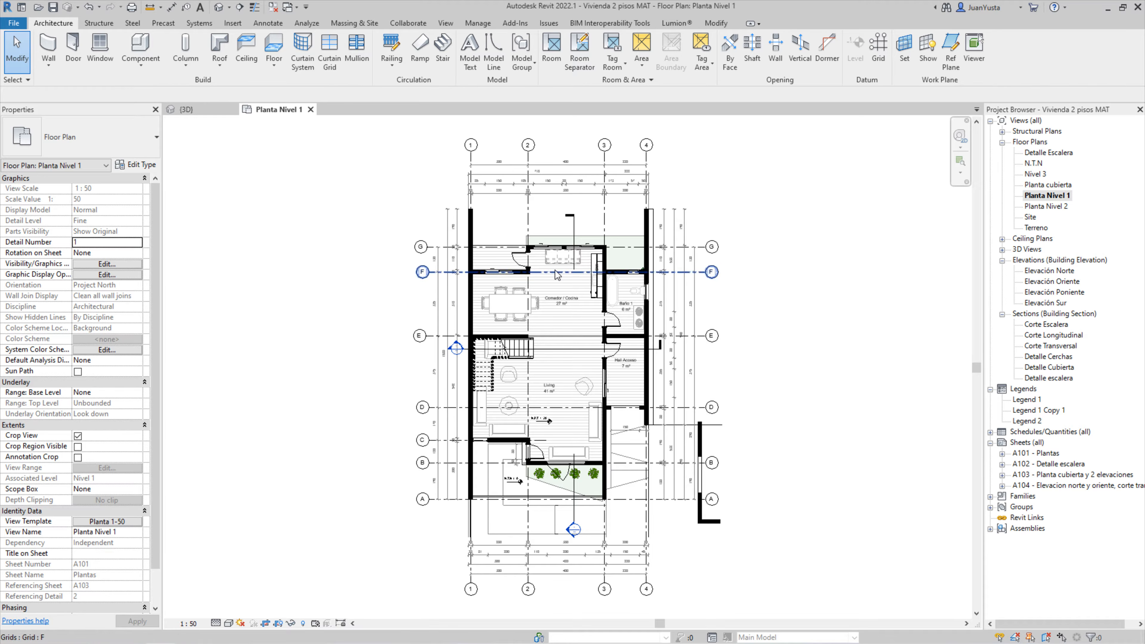
{"action": "scroll", "coordinate": [558, 275], "scroll_direction": "up", "scroll_amount": 5}
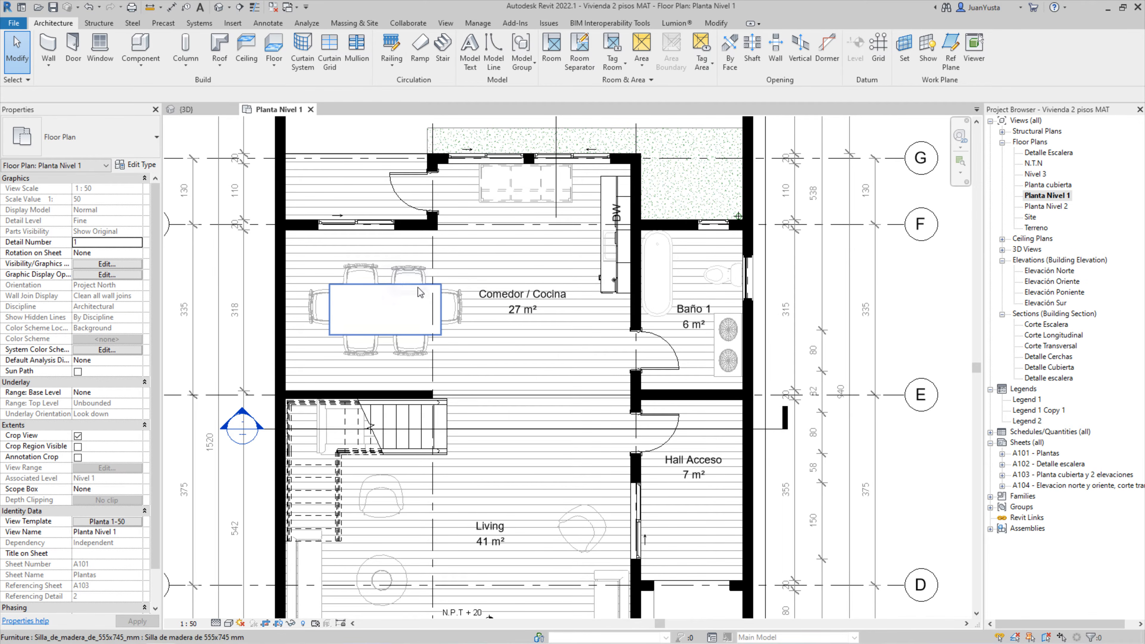
Apply a Selection Box around the dining table and its six chairs in the Comedor / Cocina
{"action": "left_click", "coordinate": [347, 300]}
{"action": "scroll", "coordinate": [344, 297], "scroll_direction": "up", "scroll_amount": 3}
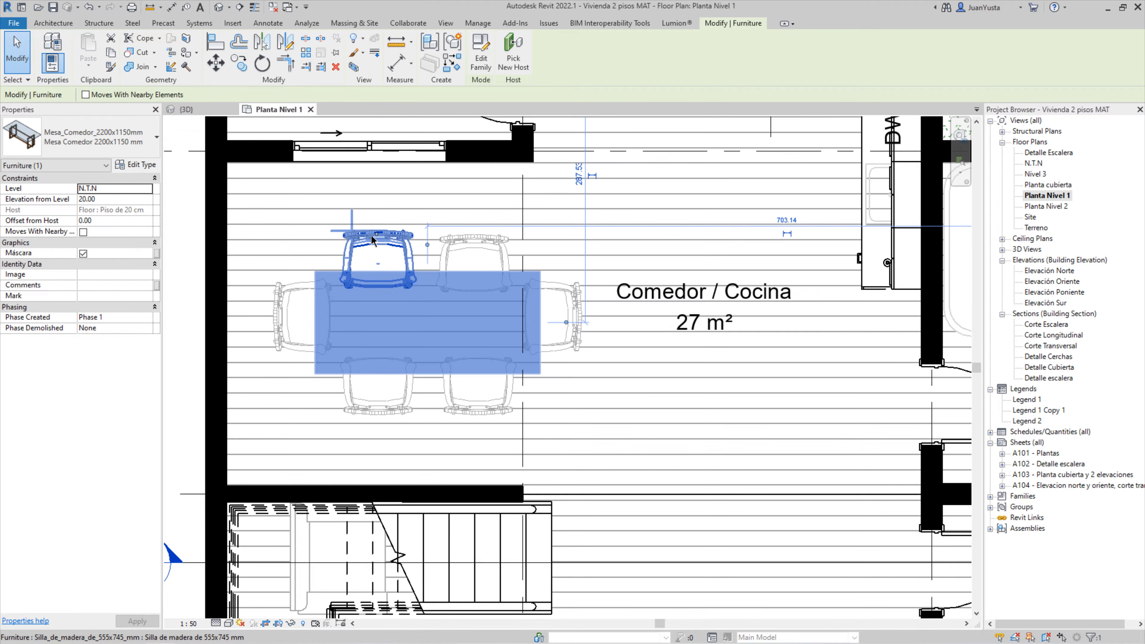
{"action": "left_click", "coordinate": [361, 276], "text": "ctrl"}
{"action": "left_click", "coordinate": [456, 248], "text": "ctrl"}
{"action": "left_click", "coordinate": [293, 316], "text": "ctrl"}
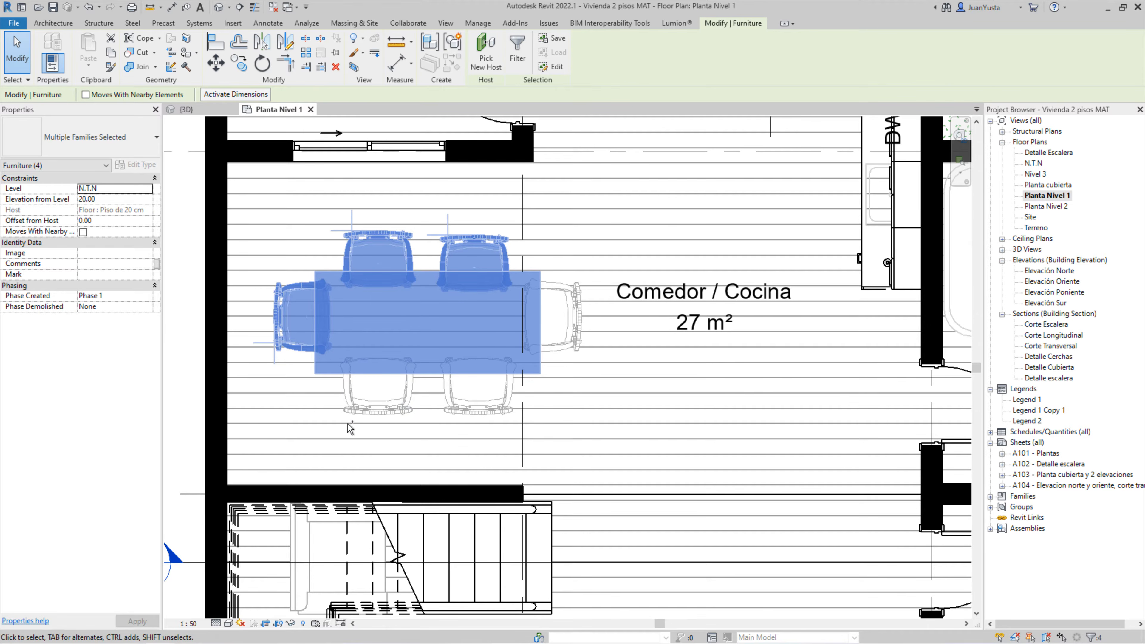
{"action": "left_click", "coordinate": [410, 408], "text": "ctrl"}
{"action": "left_click", "coordinate": [478, 396], "text": "ctrl"}
{"action": "left_click", "coordinate": [559, 325], "text": "ctrl"}
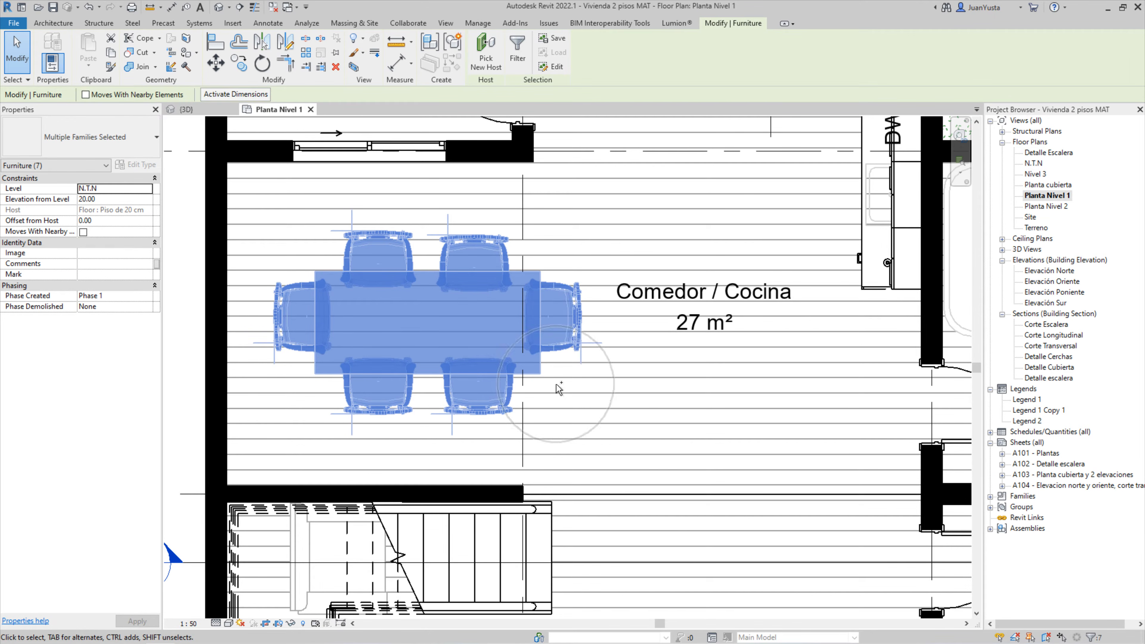
{"action": "key", "text": "x"}
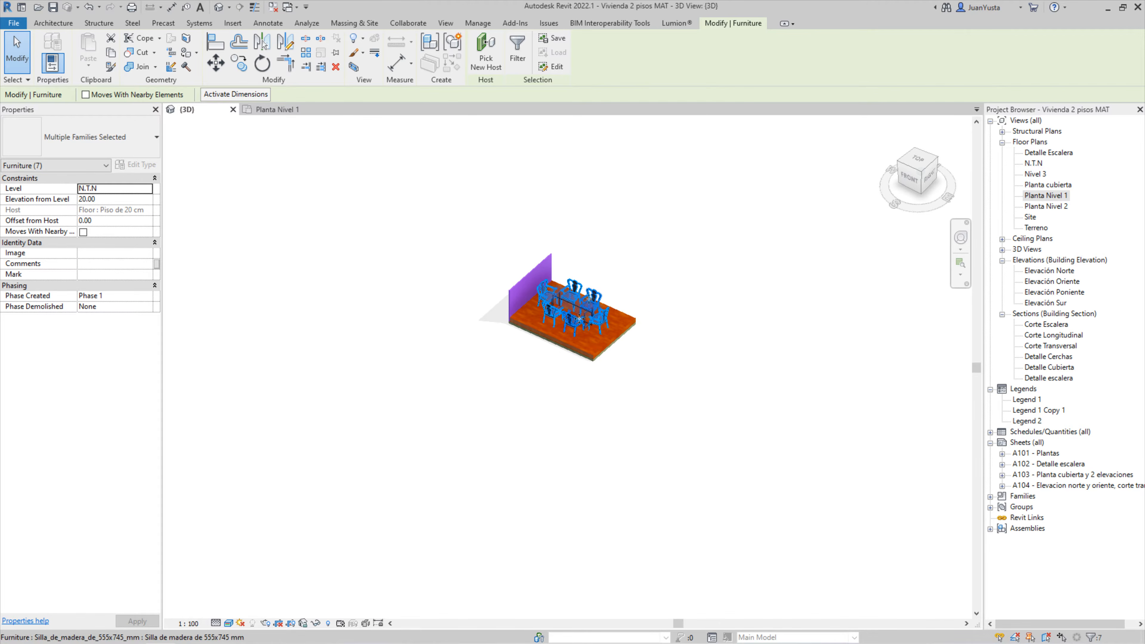
Examine the isolated dining set, floor and wall piece inside the section box from several angles
{"action": "middle_click_drag", "start_coordinate": [588, 299], "coordinate": [579, 318]}
{"action": "scroll", "coordinate": [581, 316], "scroll_direction": "up", "scroll_amount": 3}
{"action": "left_click", "coordinate": [647, 273]}
{"action": "middle_click_drag", "start_coordinate": [640, 294], "coordinate": [469, 359], "text": "shift"}
{"action": "middle_click_drag", "start_coordinate": [568, 399], "coordinate": [220, 191]}
{"action": "middle_click_drag", "start_coordinate": [509, 393], "coordinate": [455, 313], "text": "shift"}
{"action": "scroll", "coordinate": [455, 313], "scroll_direction": "up", "scroll_amount": 3}
{"action": "middle_click_drag", "start_coordinate": [609, 397], "coordinate": [546, 421]}
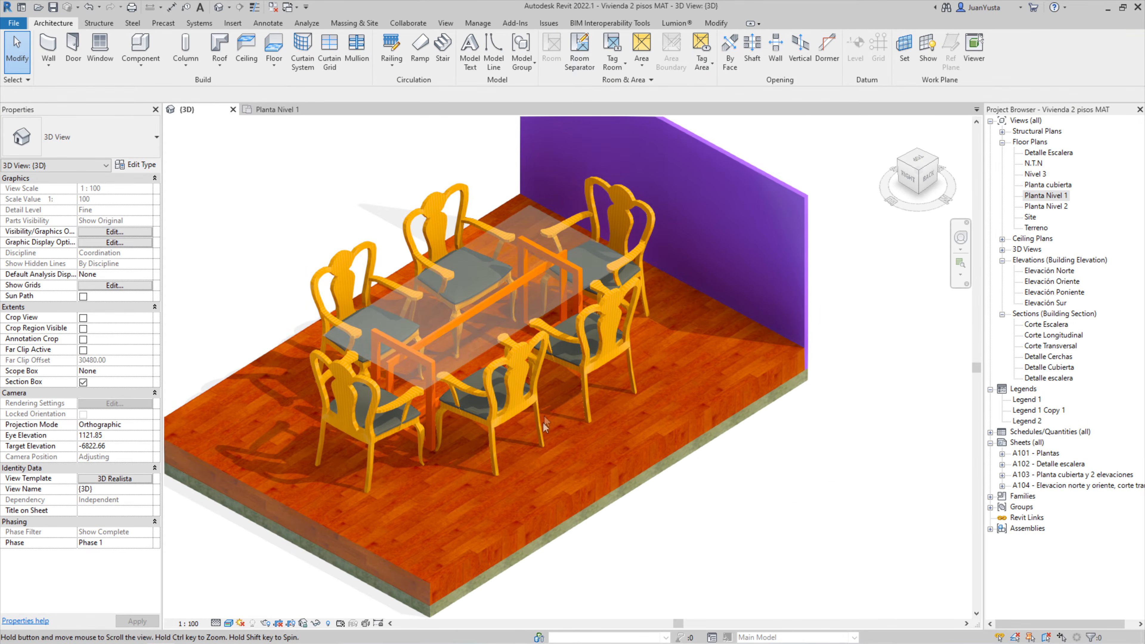
{"action": "scroll", "coordinate": [441, 336], "scroll_direction": "down", "scroll_amount": 2}
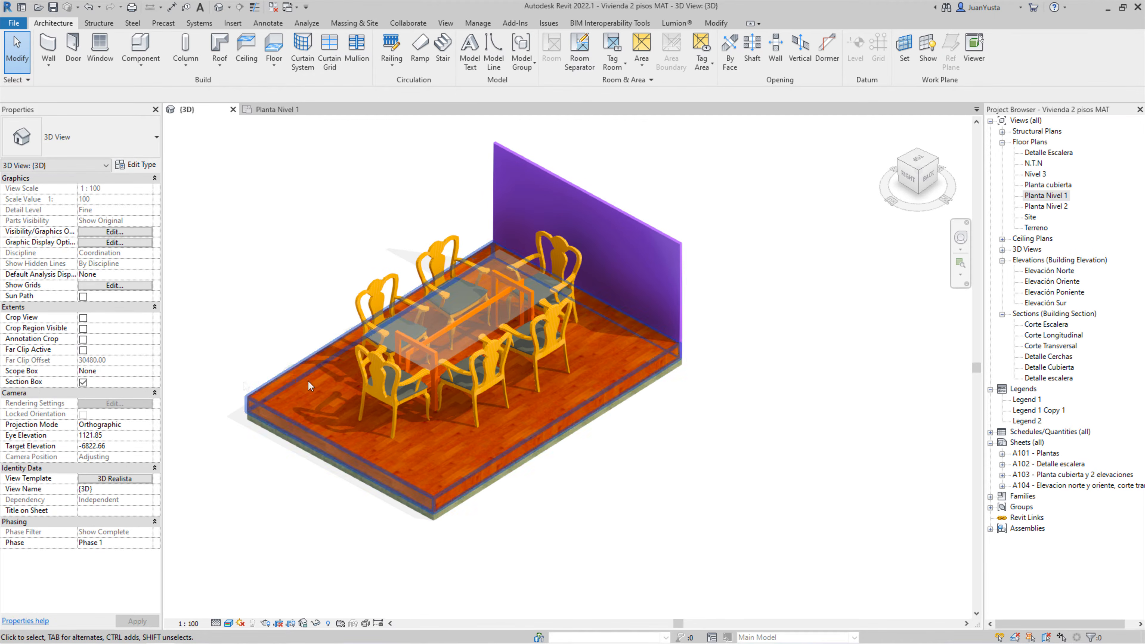
{"action": "scroll", "coordinate": [548, 469], "scroll_direction": "down", "scroll_amount": 1}
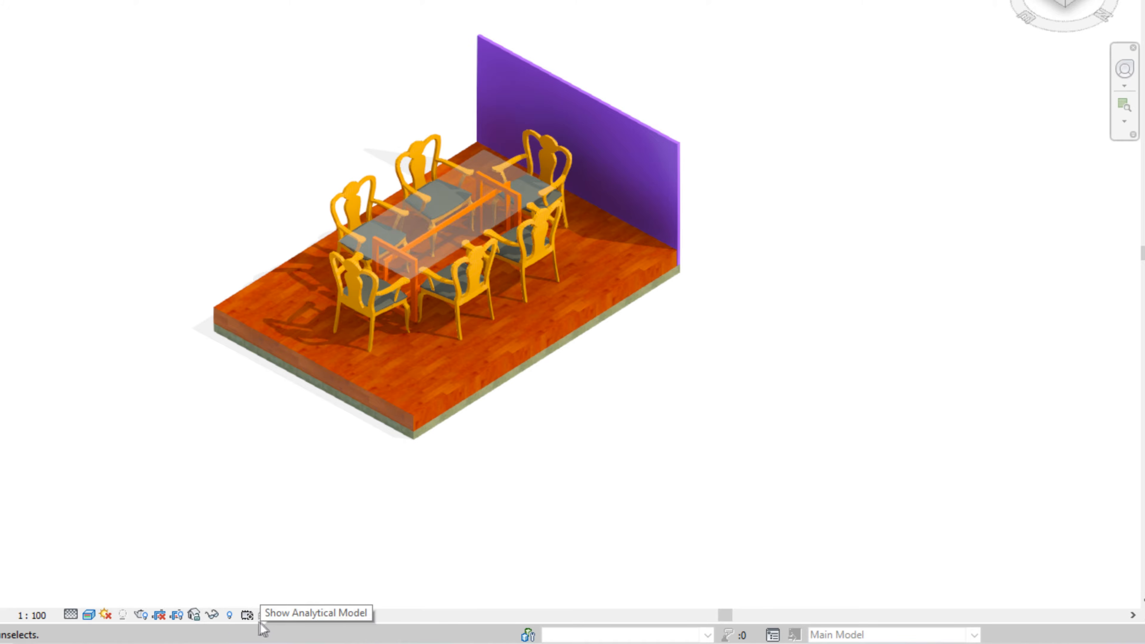
Turn on Reveal Hidden Elements in the 3D view and select the section box around the dining set
{"action": "key", "text": "ctrl"}
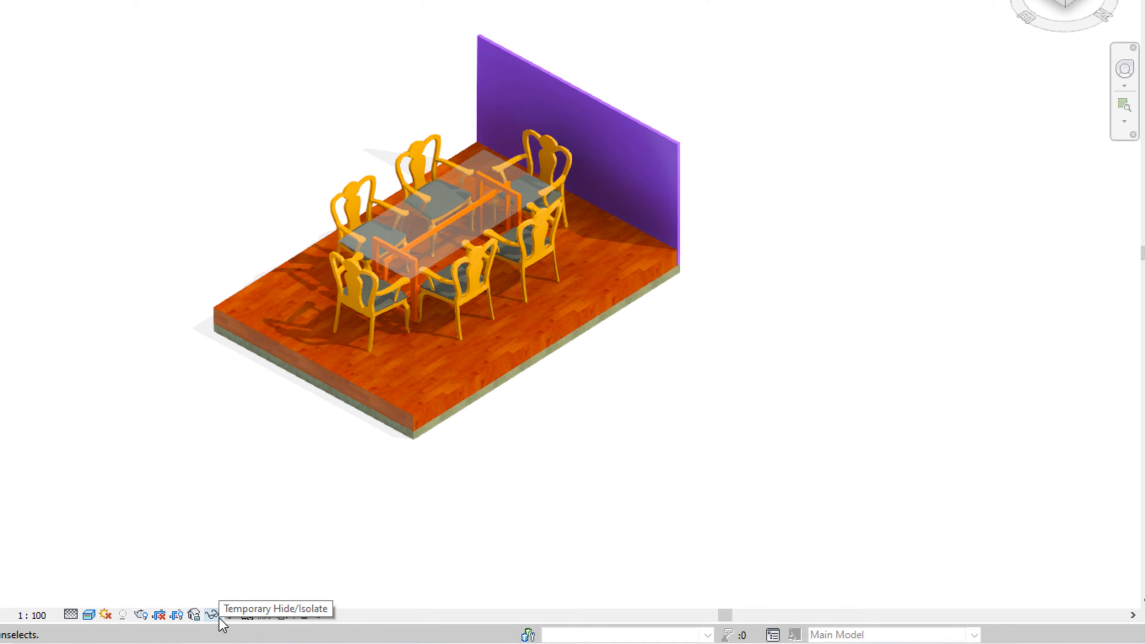
{"action": "left_click", "coordinate": [232, 616]}
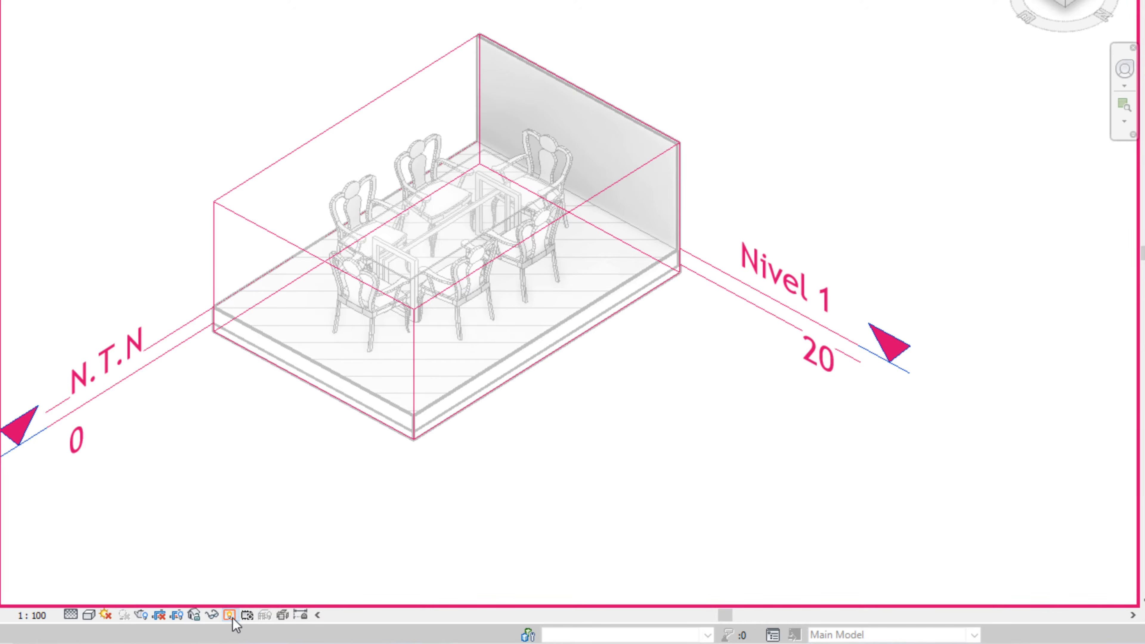
{"action": "left_click", "coordinate": [253, 233]}
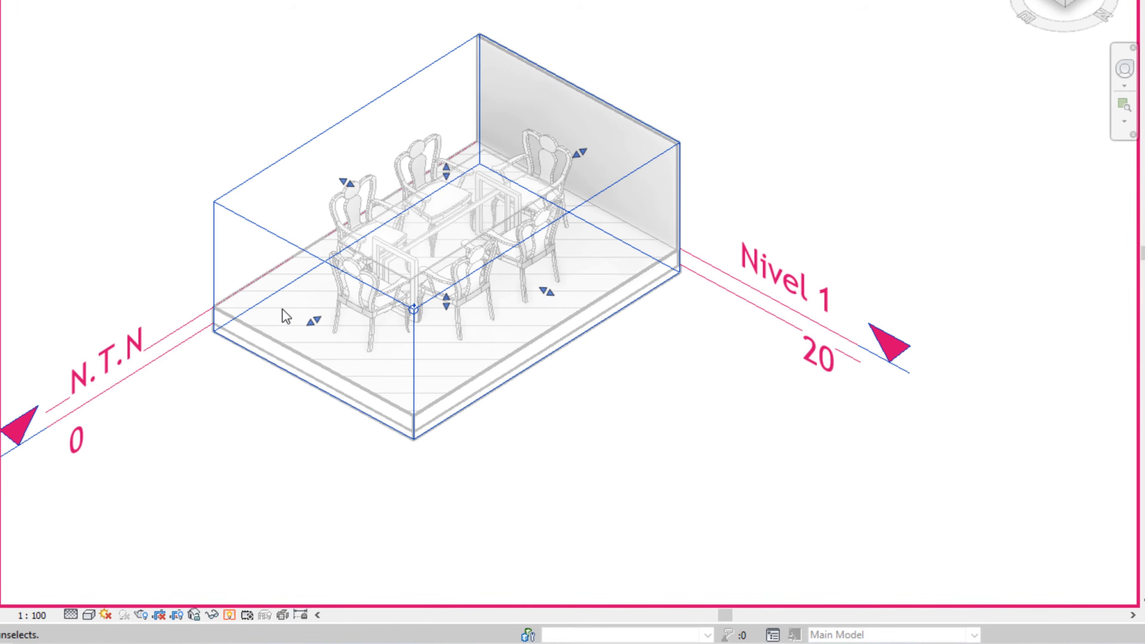
{"action": "left_click", "coordinate": [208, 200]}
{"action": "left_click", "coordinate": [214, 205]}
Raise the section box's top and extend its sides to take in the neighbouring interior door and window wall
{"action": "left_click_drag", "start_coordinate": [446, 168], "coordinate": [454, 121]}
{"action": "left_click_drag", "start_coordinate": [551, 264], "coordinate": [611, 296]}
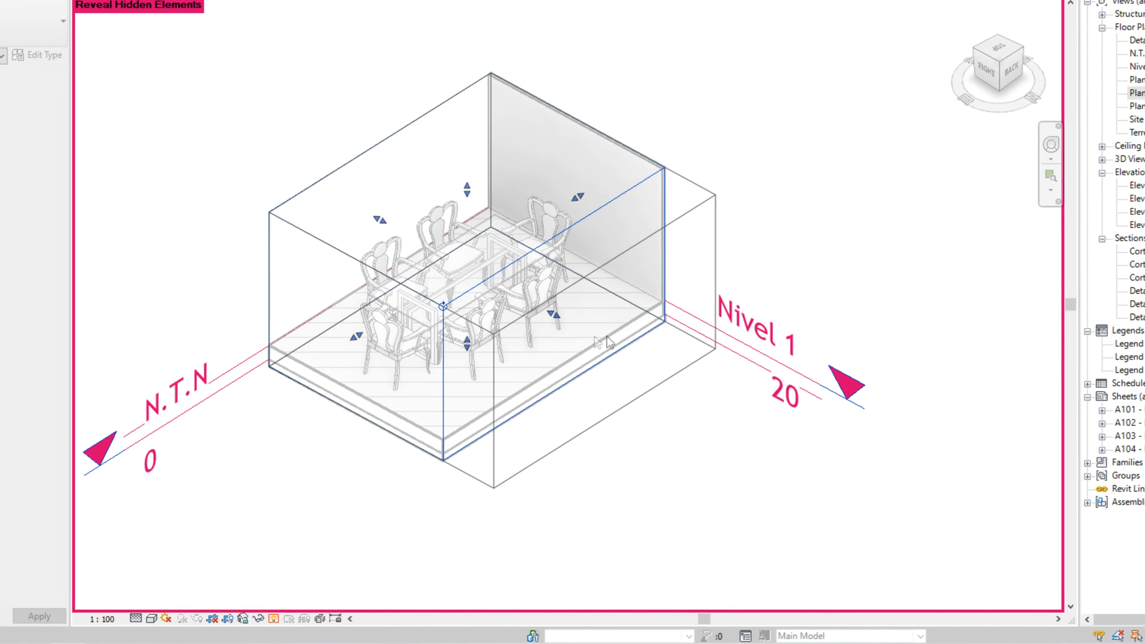
{"action": "left_click_drag", "start_coordinate": [393, 374], "coordinate": [259, 439]}
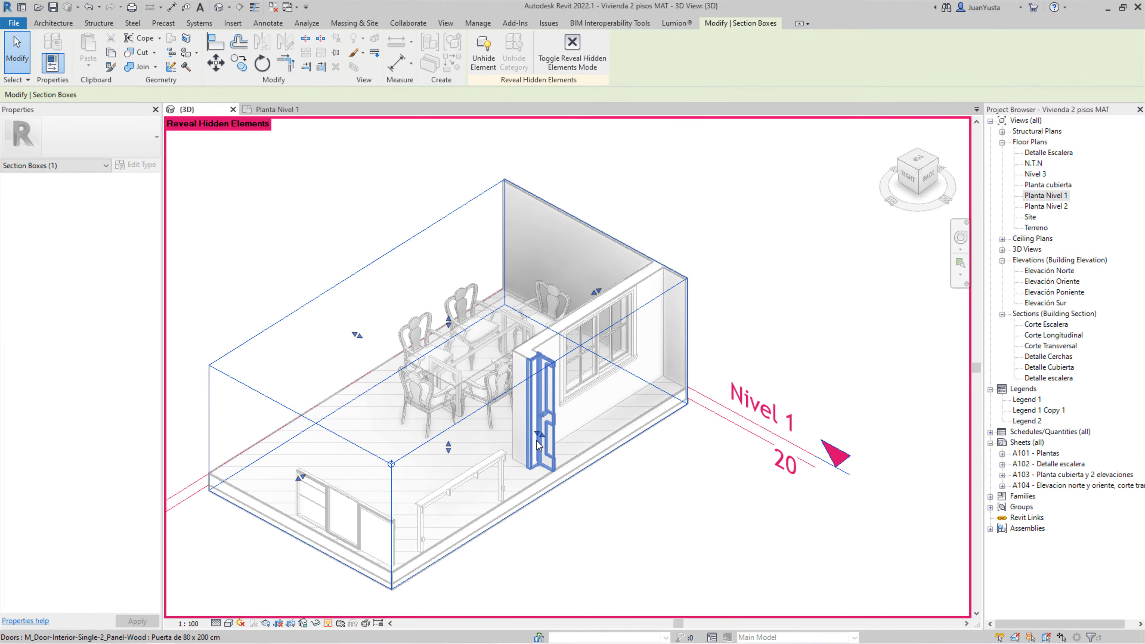
{"action": "left_click", "coordinate": [545, 403]}
Unhide the section box in the 3D view and leave Reveal Hidden Elements mode
{"action": "left_click", "coordinate": [238, 378]}
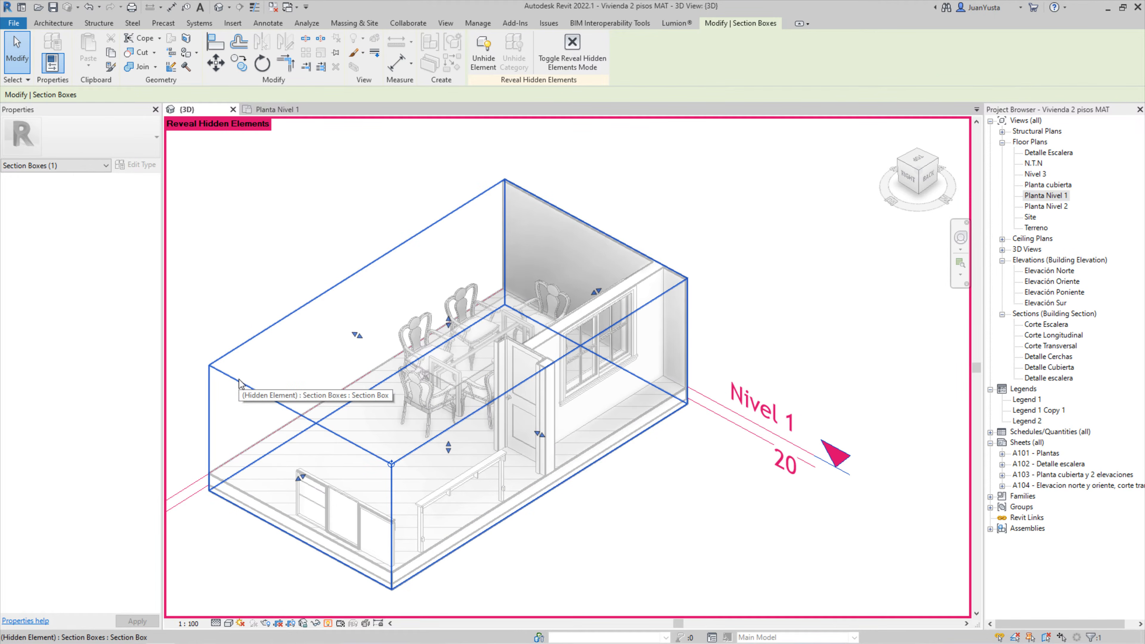
{"action": "left_click", "coordinate": [252, 278]}
{"action": "left_click", "coordinate": [291, 315]}
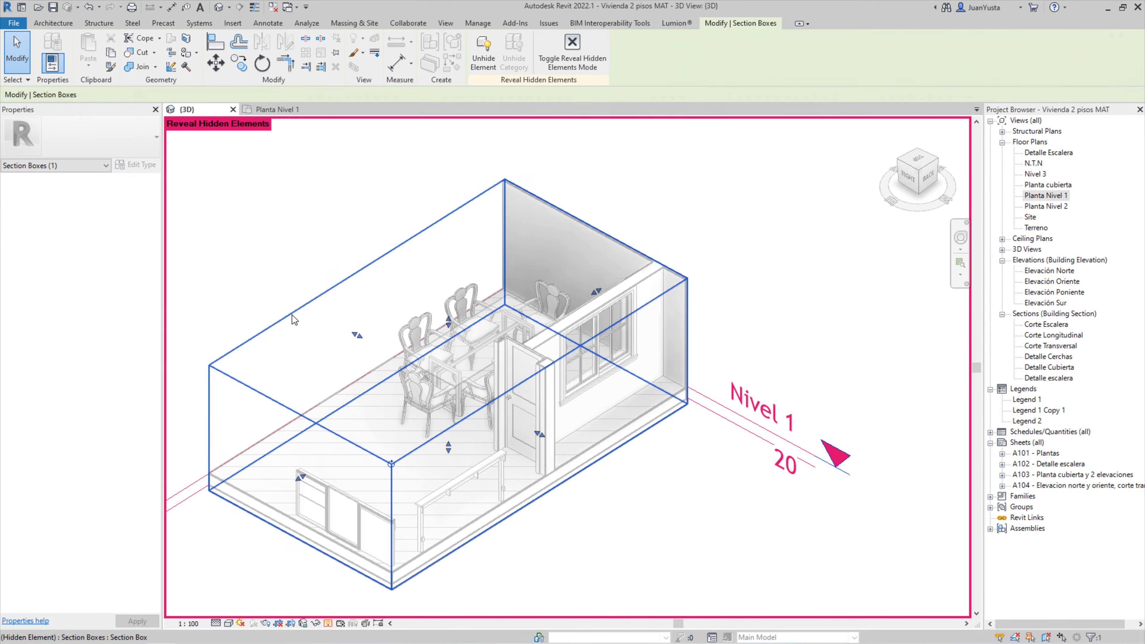
{"action": "right_click", "coordinate": [293, 320]}
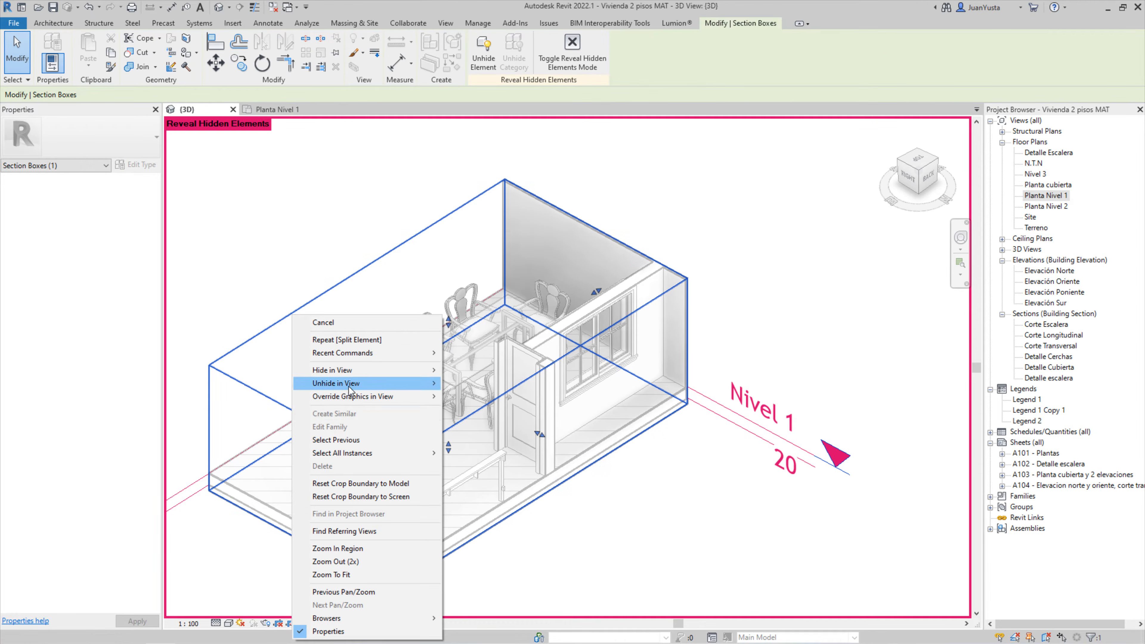
{"action": "mouse_move", "coordinate": [343, 388]}
{"action": "left_click", "coordinate": [461, 386]}
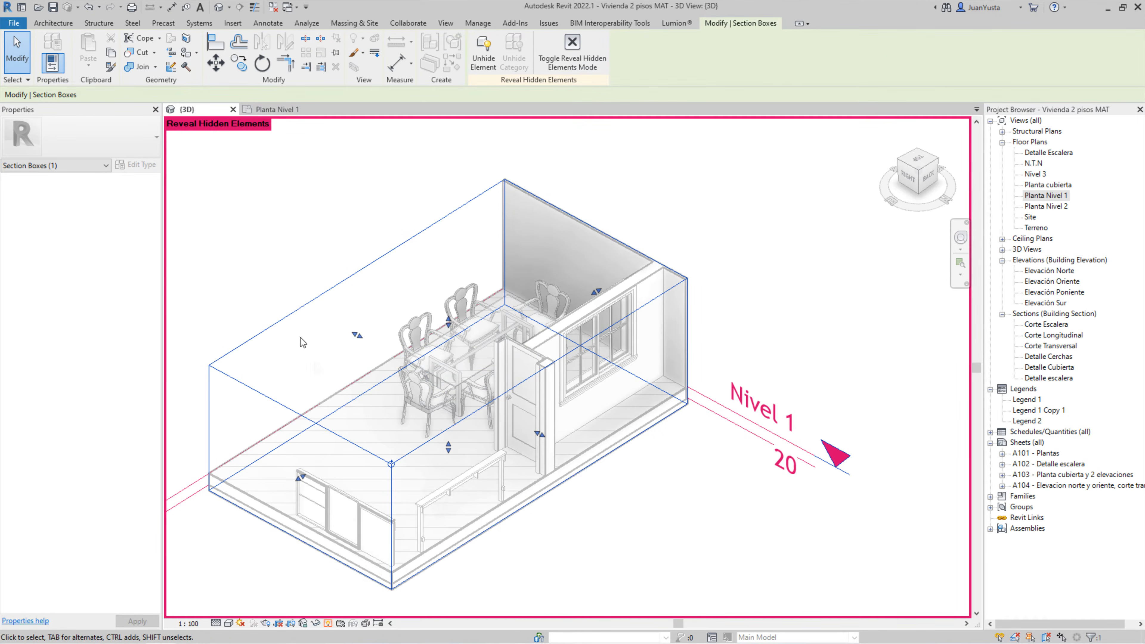
{"action": "key", "text": "Escape"}
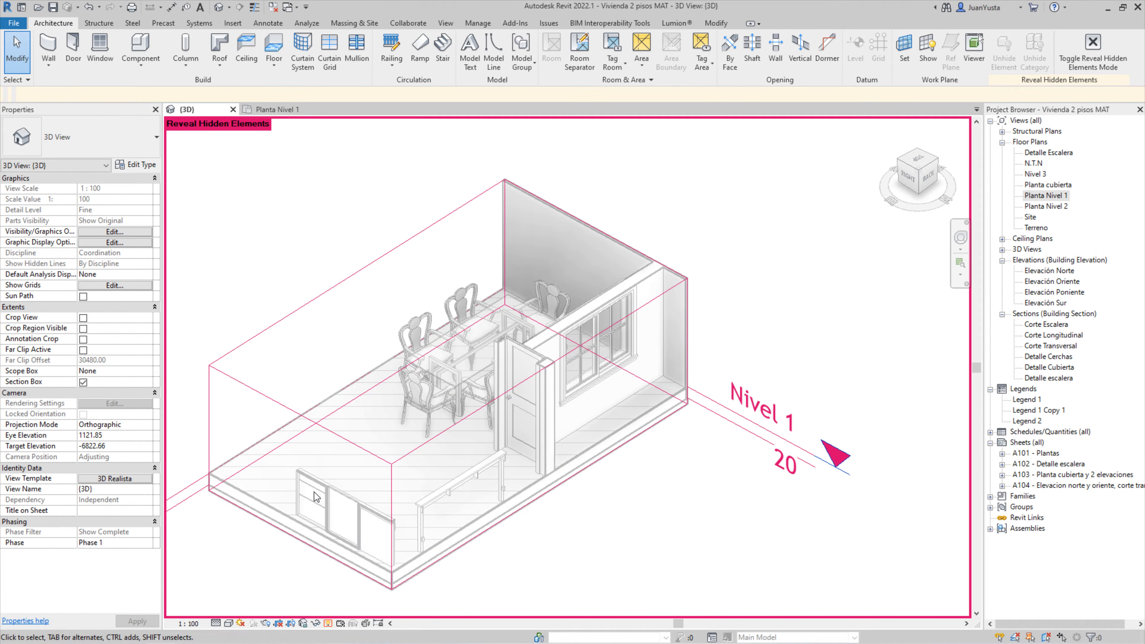
{"action": "left_click", "coordinate": [328, 622]}
Adjust the section box's sides to frame the dining set between the walls on both sides
{"action": "left_click", "coordinate": [262, 332]}
{"action": "left_click_drag", "start_coordinate": [301, 477], "coordinate": [372, 432]}
{"action": "left_click", "coordinate": [277, 276]}
{"action": "middle_click_drag", "start_coordinate": [281, 279], "coordinate": [459, 409], "text": "shift"}
{"action": "middle_click_drag", "start_coordinate": [460, 409], "coordinate": [676, 548]}
{"action": "left_click", "coordinate": [693, 323]}
{"action": "left_click_drag", "start_coordinate": [679, 400], "coordinate": [647, 384]}
{"action": "left_click_drag", "start_coordinate": [454, 385], "coordinate": [433, 413]}
{"action": "middle_click_drag", "start_coordinate": [433, 412], "coordinate": [558, 443], "text": "shift"}
{"action": "left_click", "coordinate": [295, 220]}
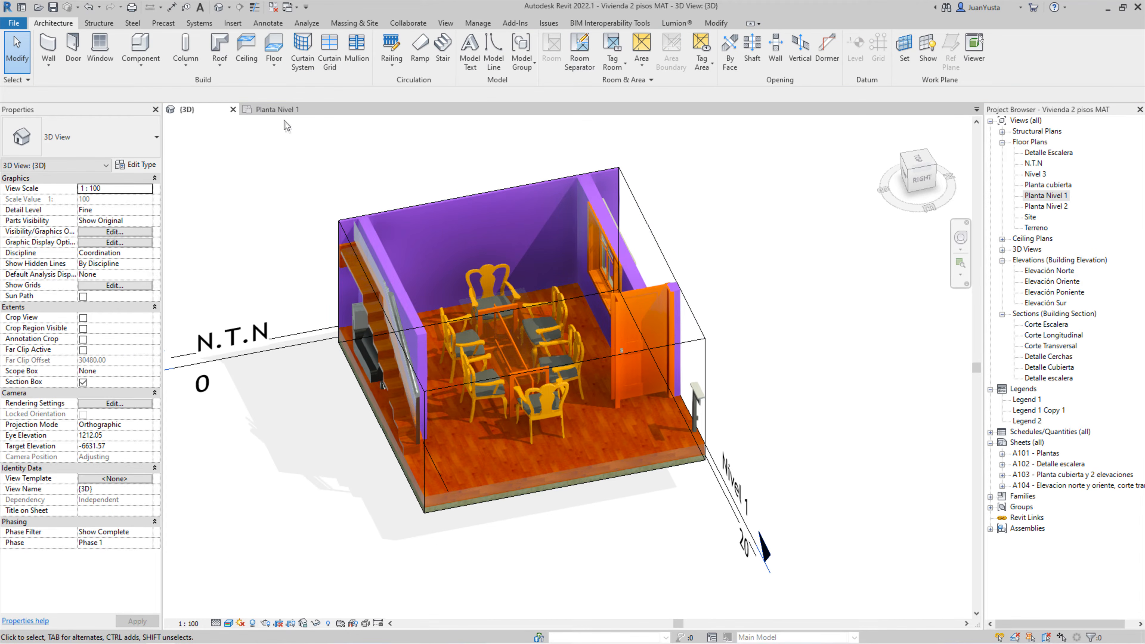
Turn off the 3D view's Section Box to bring back the complete house and its site
{"action": "left_click", "coordinate": [277, 109]}
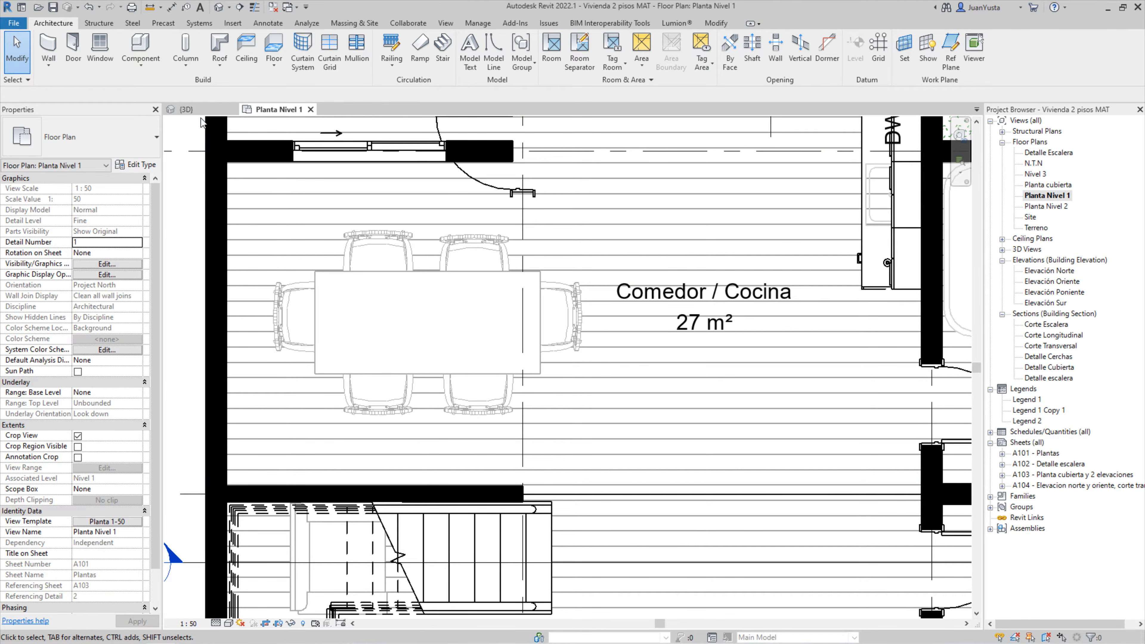
{"action": "left_click", "coordinate": [186, 109]}
{"action": "middle_click_drag", "start_coordinate": [432, 383], "coordinate": [480, 392], "text": "shift"}
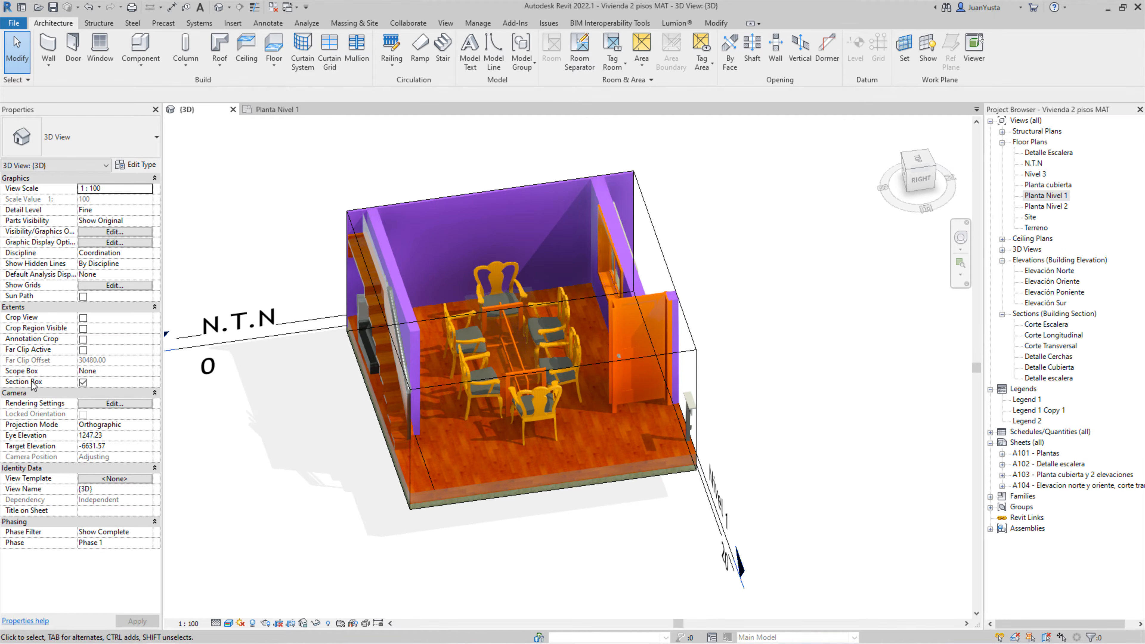
{"action": "left_click", "coordinate": [80, 387]}
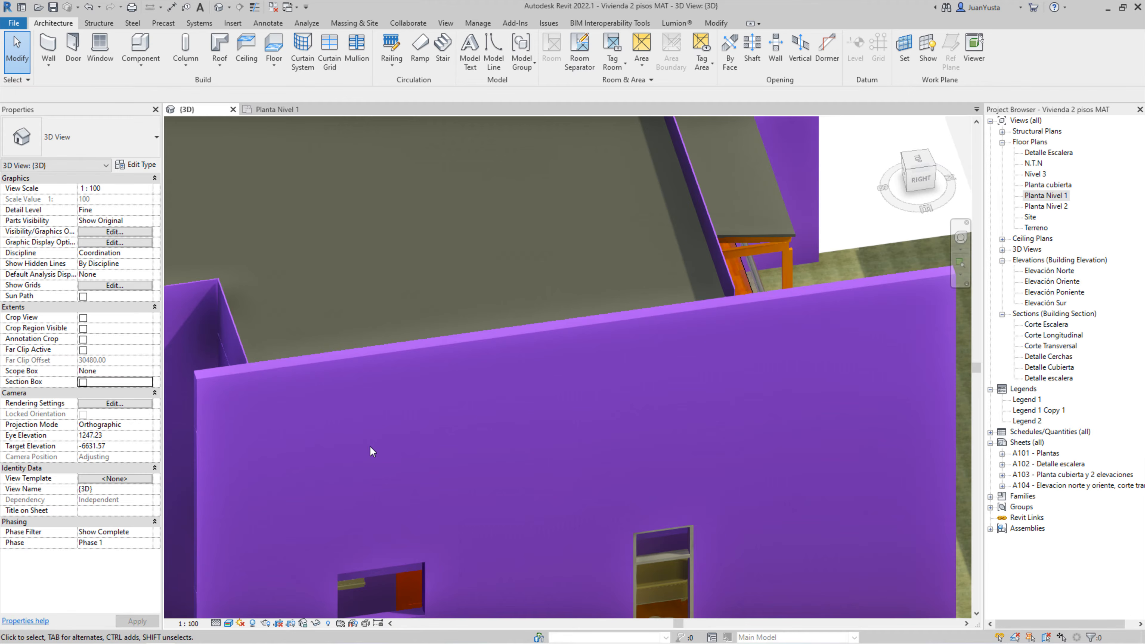
{"action": "scroll", "coordinate": [370, 446], "scroll_direction": "down", "scroll_amount": 5}
{"action": "middle_click_drag", "start_coordinate": [378, 404], "coordinate": [475, 383], "text": "shift"}
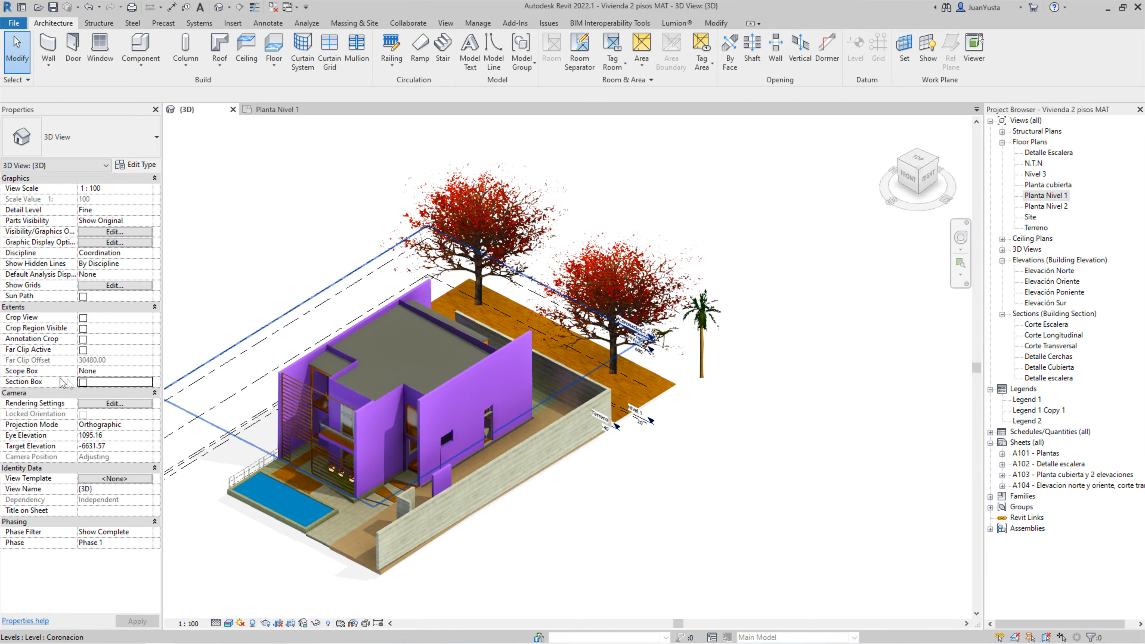
Turn the Section Box back on and shrink its sides around the house to cut open the upper floor
{"action": "left_click", "coordinate": [83, 382]}
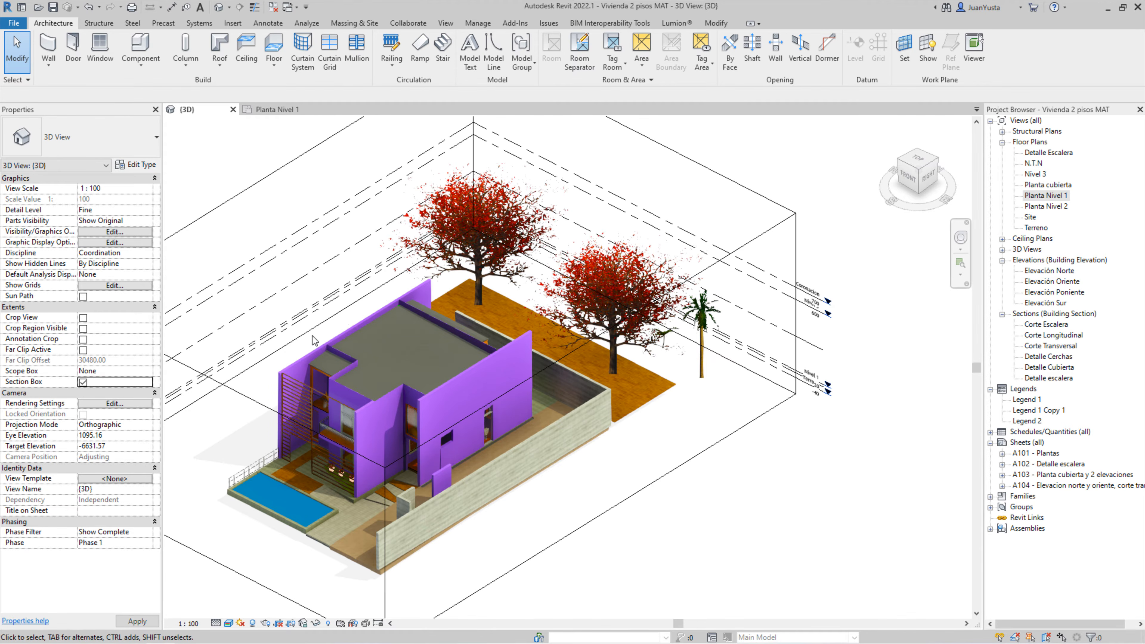
{"action": "scroll", "coordinate": [312, 335], "scroll_direction": "down", "scroll_amount": 2}
{"action": "middle_click_drag", "start_coordinate": [312, 335], "coordinate": [428, 334]}
{"action": "left_click", "coordinate": [269, 334]}
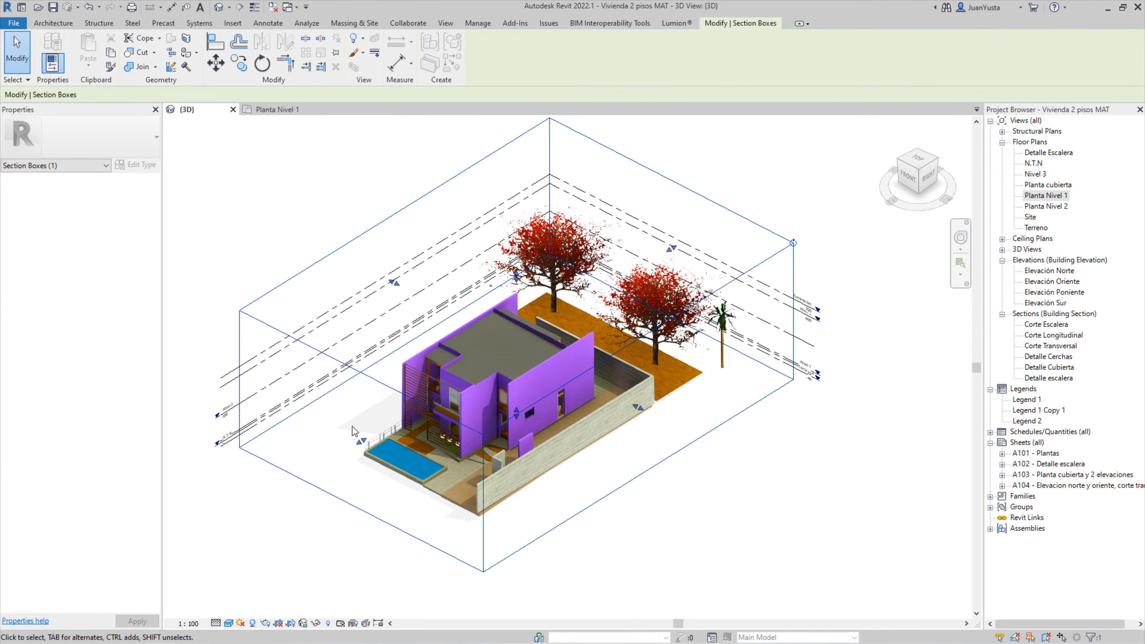
{"action": "left_click_drag", "start_coordinate": [671, 251], "coordinate": [533, 360]}
{"action": "left_click_drag", "start_coordinate": [368, 300], "coordinate": [445, 366]}
{"action": "left_click_drag", "start_coordinate": [612, 424], "coordinate": [497, 402]}
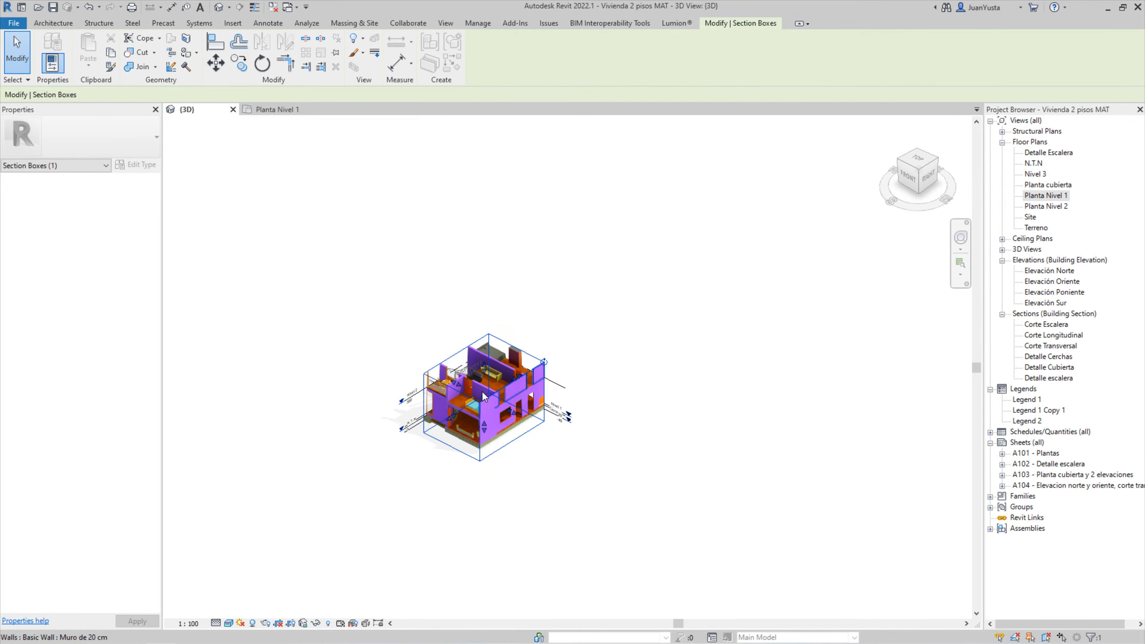
Pull the section box's front side further into the house past the balcony, and turn the Section Box off
{"action": "scroll", "coordinate": [482, 397], "scroll_direction": "up", "scroll_amount": 10}
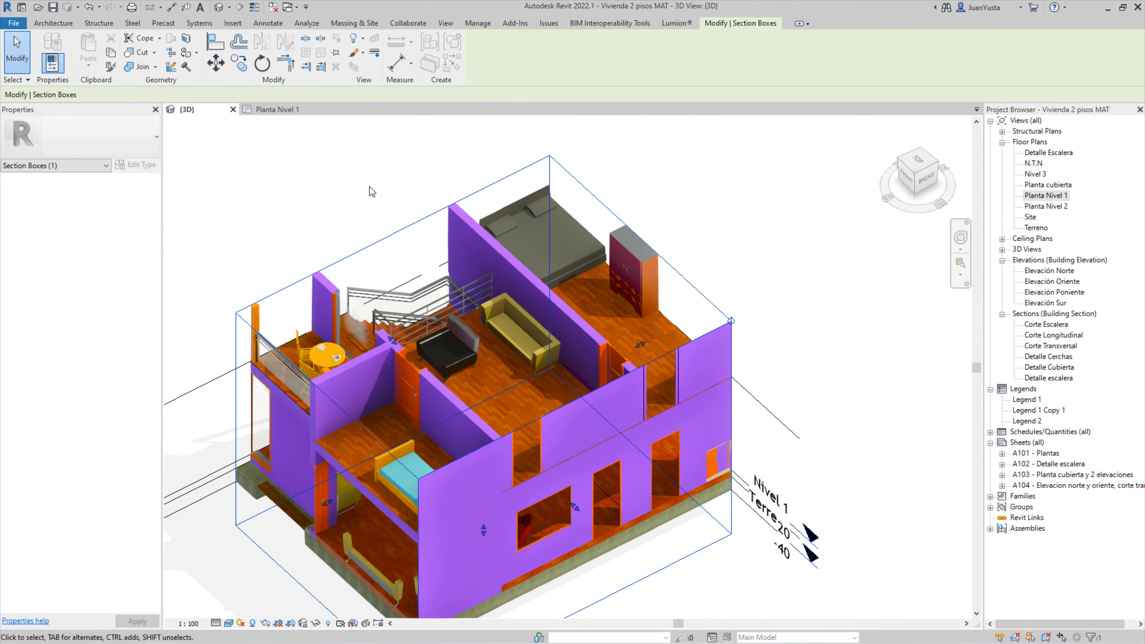
{"action": "left_click", "coordinate": [318, 209]}
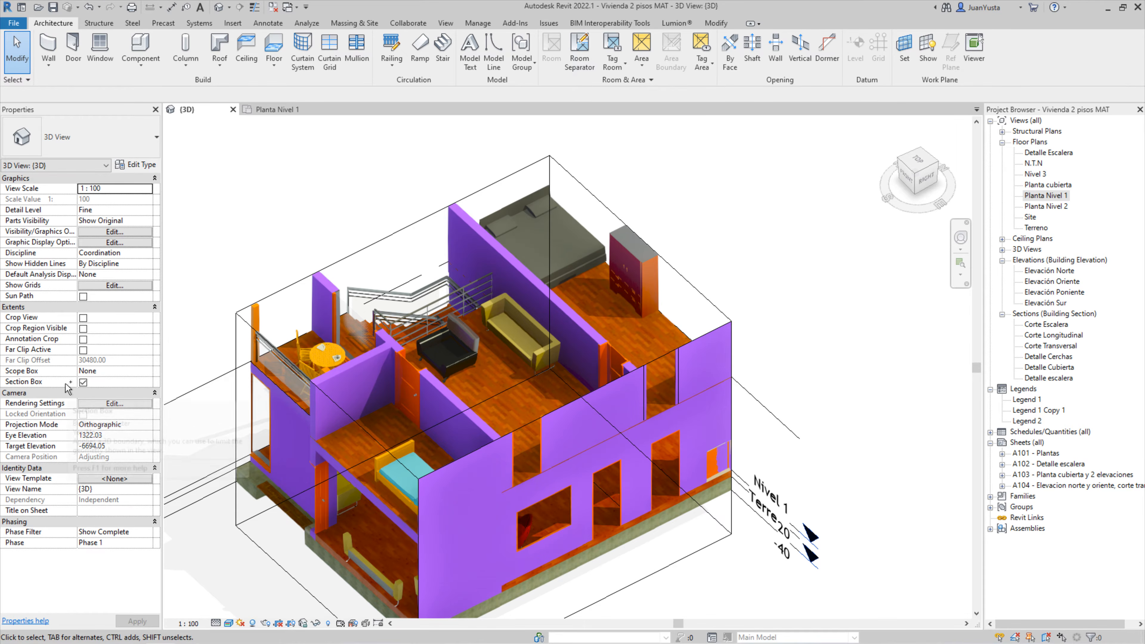
{"action": "left_click", "coordinate": [379, 241]}
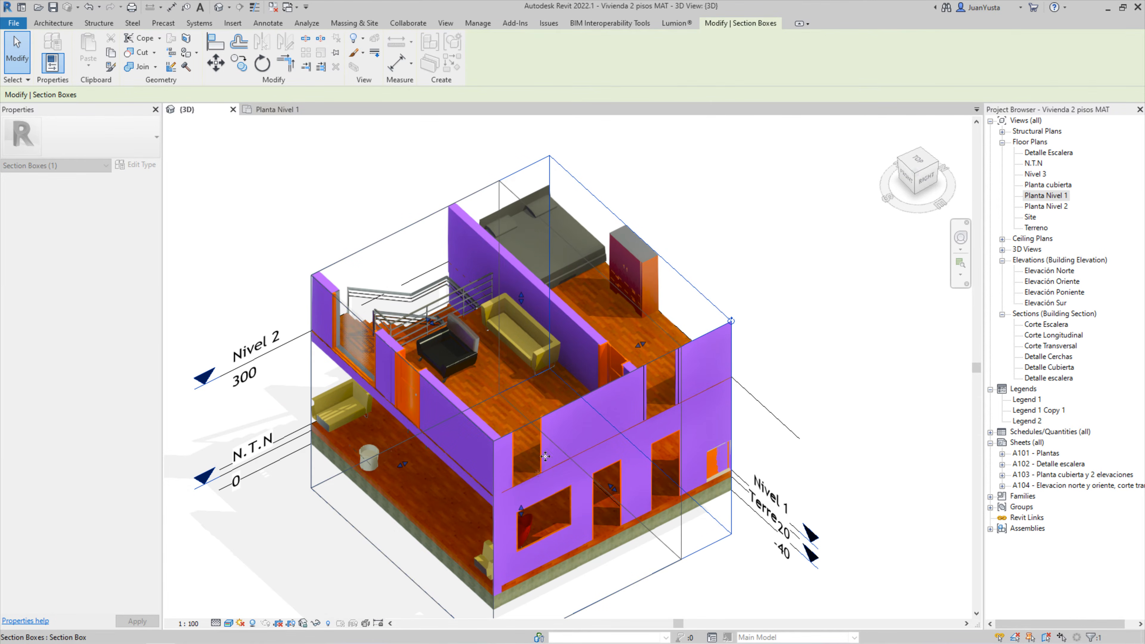
{"action": "key", "text": "Escape"}
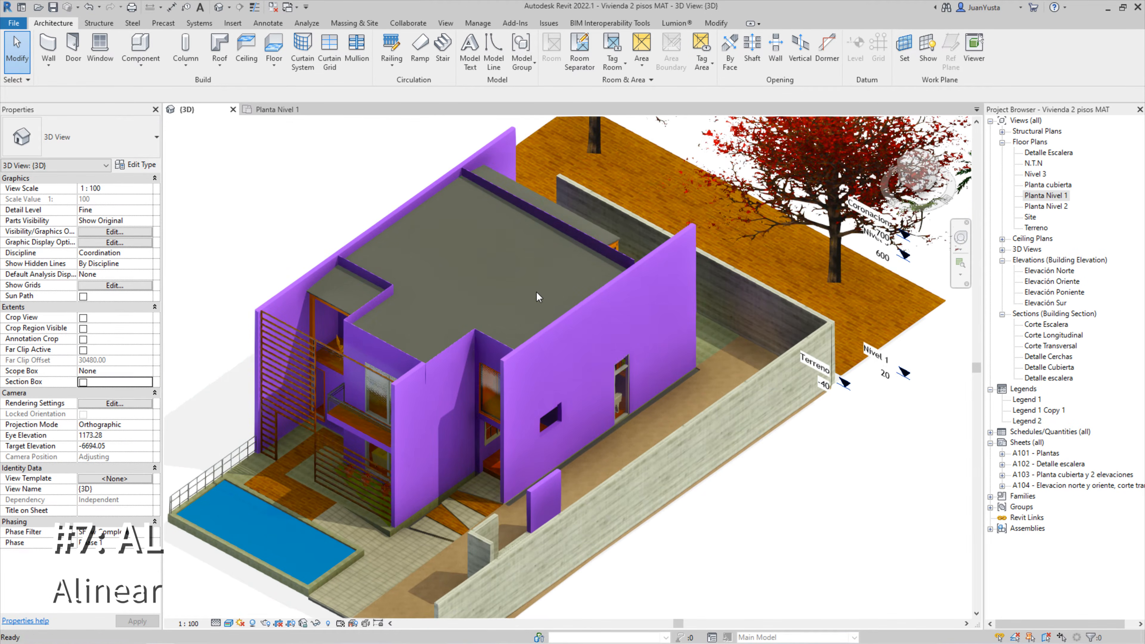
Open the Planta Nivel 1 floor plan at the Living area and the front garden
{"action": "middle_click_drag", "start_coordinate": [460, 327], "coordinate": [293, 121], "text": "shift"}
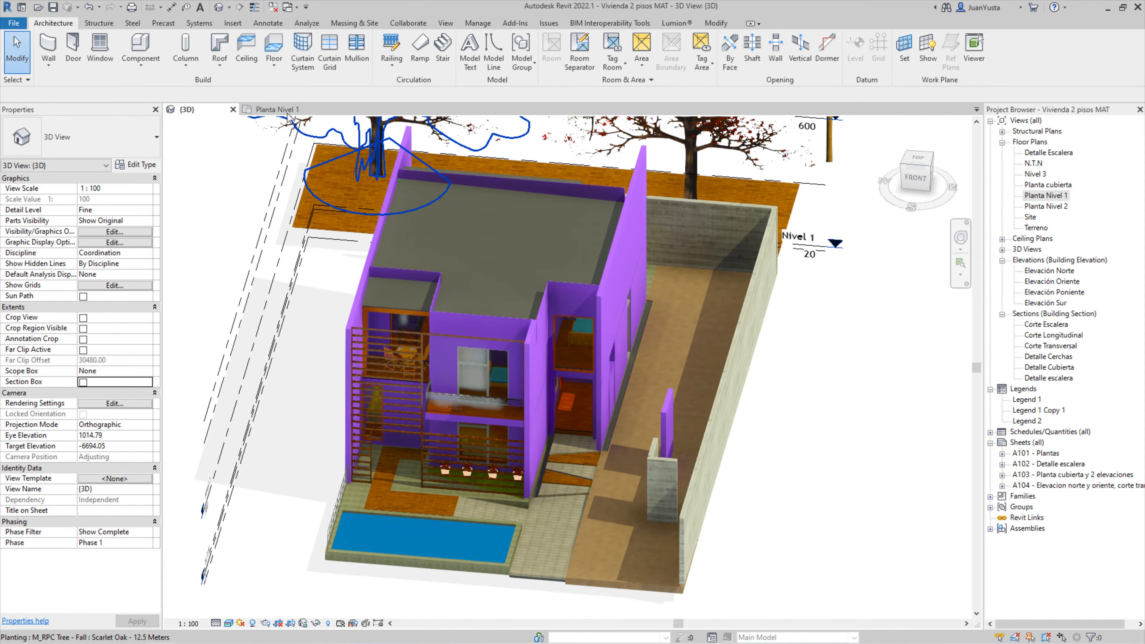
{"action": "left_click", "coordinate": [277, 109]}
{"action": "scroll", "coordinate": [551, 357], "scroll_direction": "down", "scroll_amount": 4}
{"action": "middle_click_drag", "start_coordinate": [578, 377], "coordinate": [553, 336]}
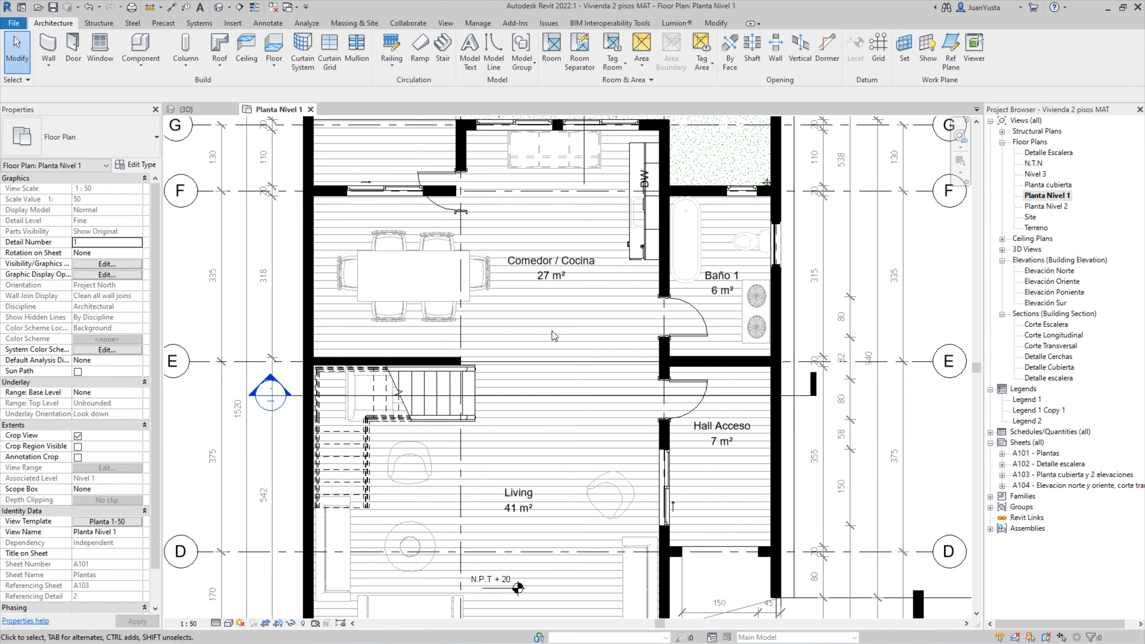
{"action": "middle_click_drag", "start_coordinate": [517, 494], "coordinate": [512, 405]}
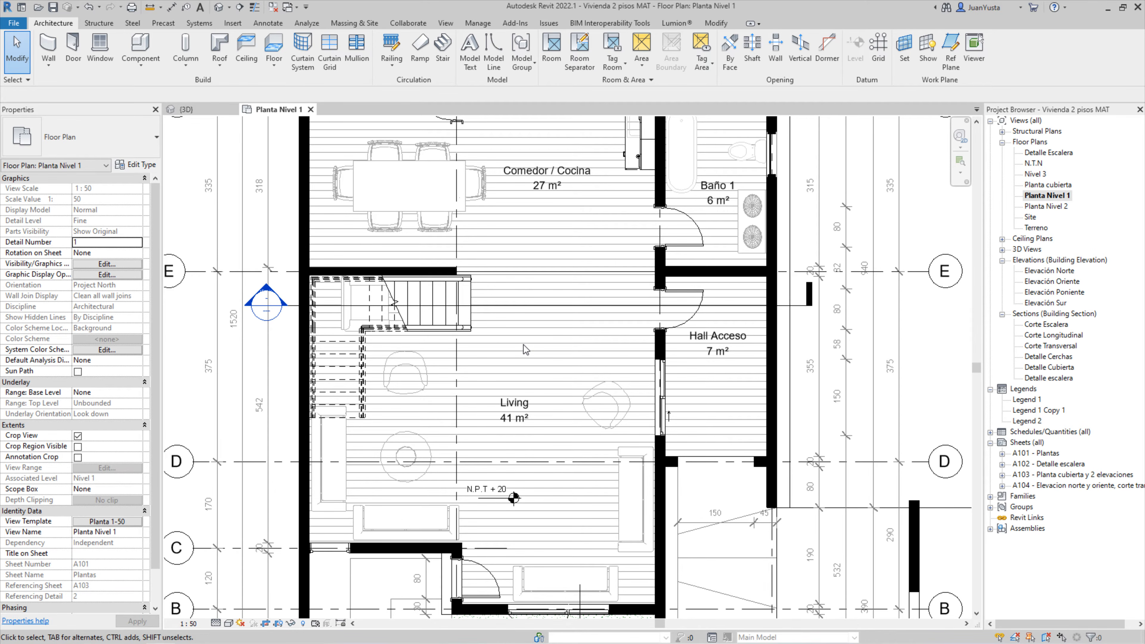
{"action": "middle_click_drag", "start_coordinate": [508, 437], "coordinate": [485, 300]}
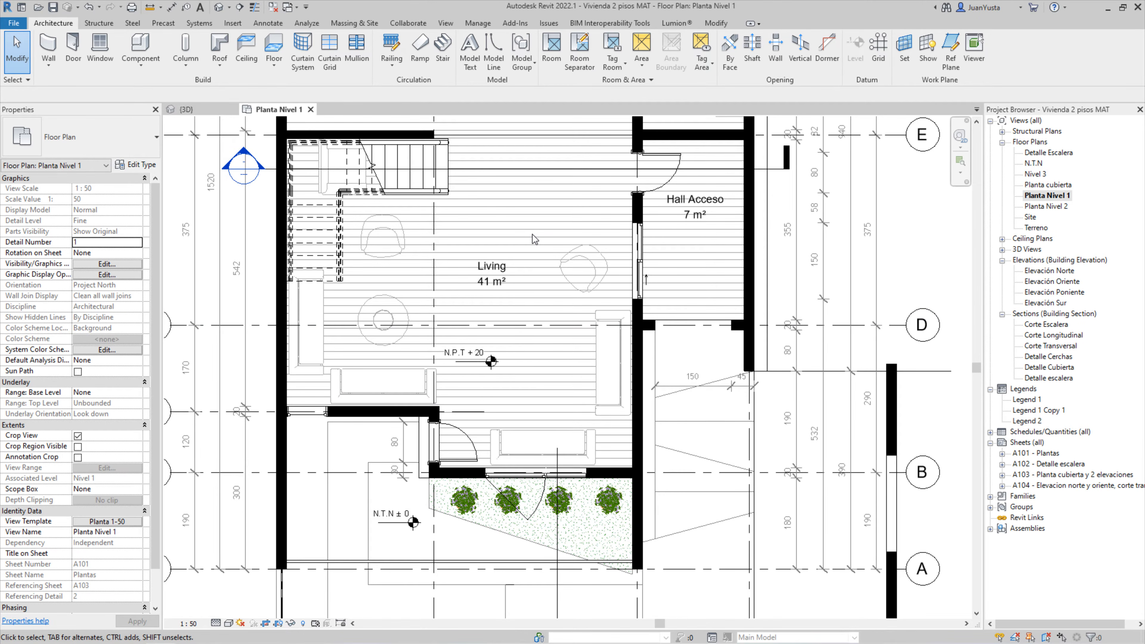
Move the terrace door along its wall toward grid G so it clears the wall on grid F
{"action": "key", "text": "a"}
{"action": "key", "text": "l"}
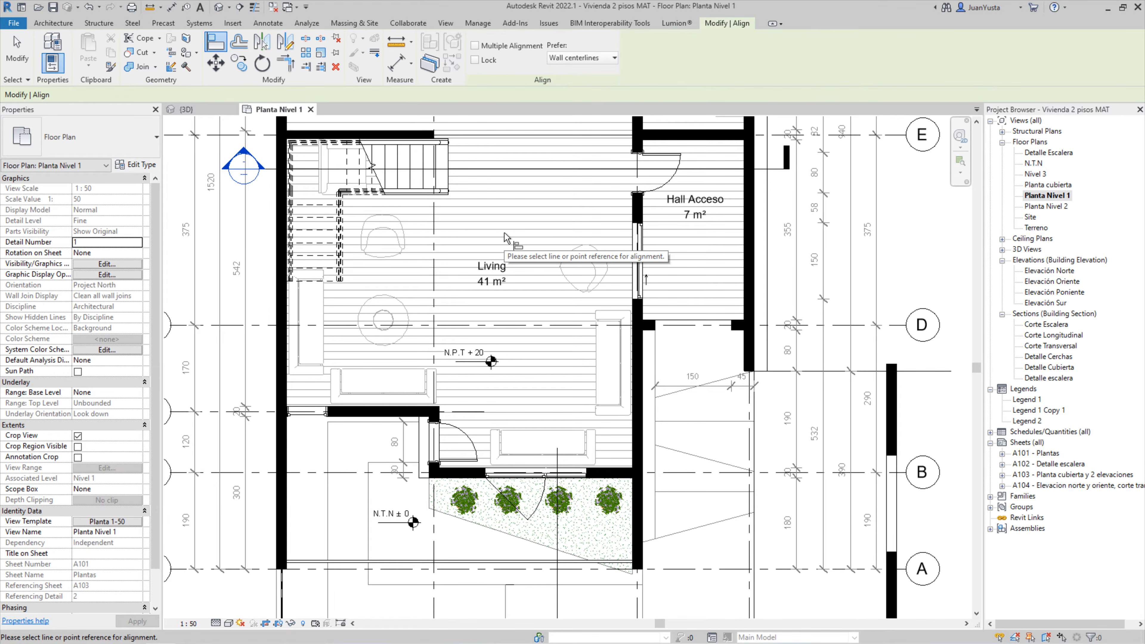
{"action": "middle_click_drag", "start_coordinate": [504, 233], "coordinate": [493, 295]}
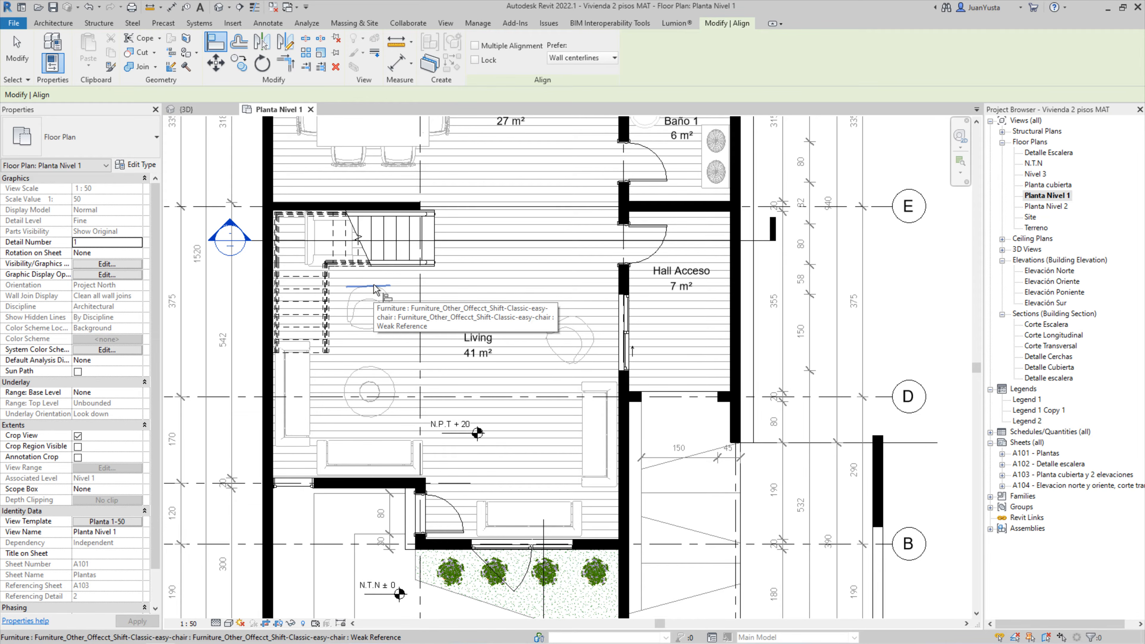
{"action": "middle_click_drag", "start_coordinate": [376, 289], "coordinate": [658, 449]}
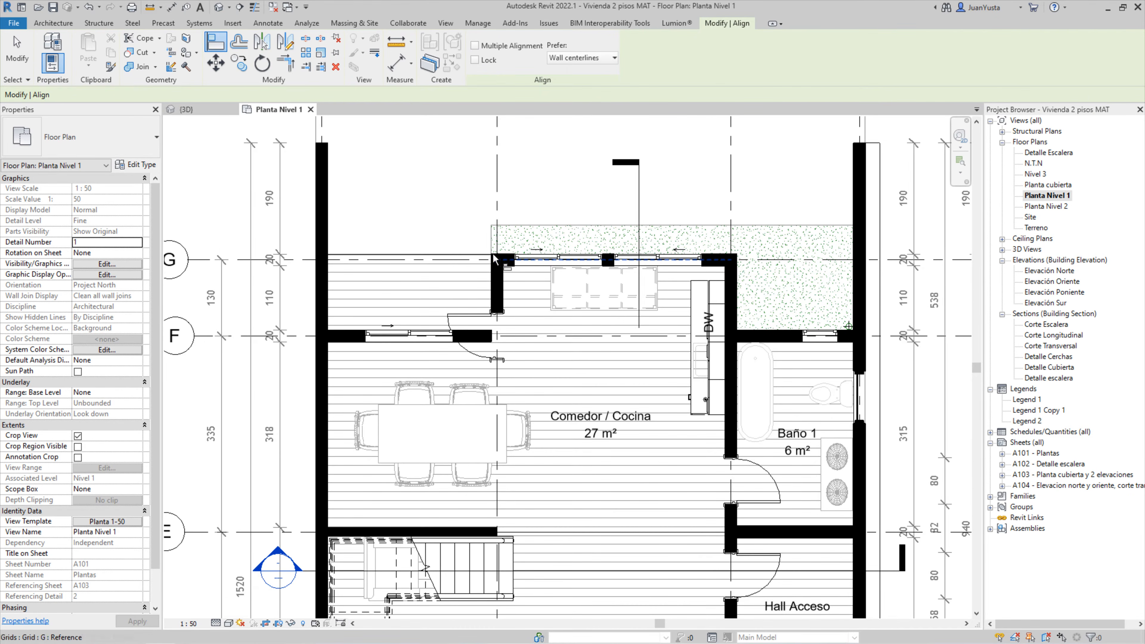
{"action": "scroll", "coordinate": [505, 305], "scroll_direction": "up", "scroll_amount": 3}
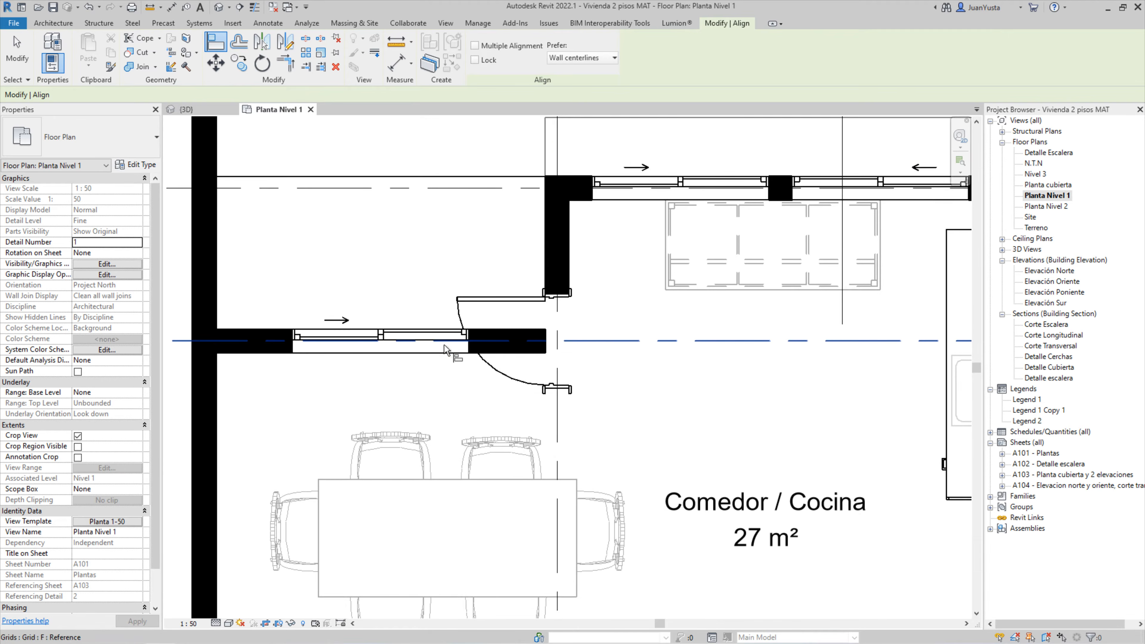
{"action": "key", "text": "Escape"}
{"action": "key", "text": "Escape"}
{"action": "left_click", "coordinate": [528, 309]}
{"action": "left_click_drag", "start_coordinate": [536, 307], "coordinate": [540, 244]}
{"action": "key", "text": "Escape"}
{"action": "middle_click_drag", "start_coordinate": [502, 321], "coordinate": [553, 395]}
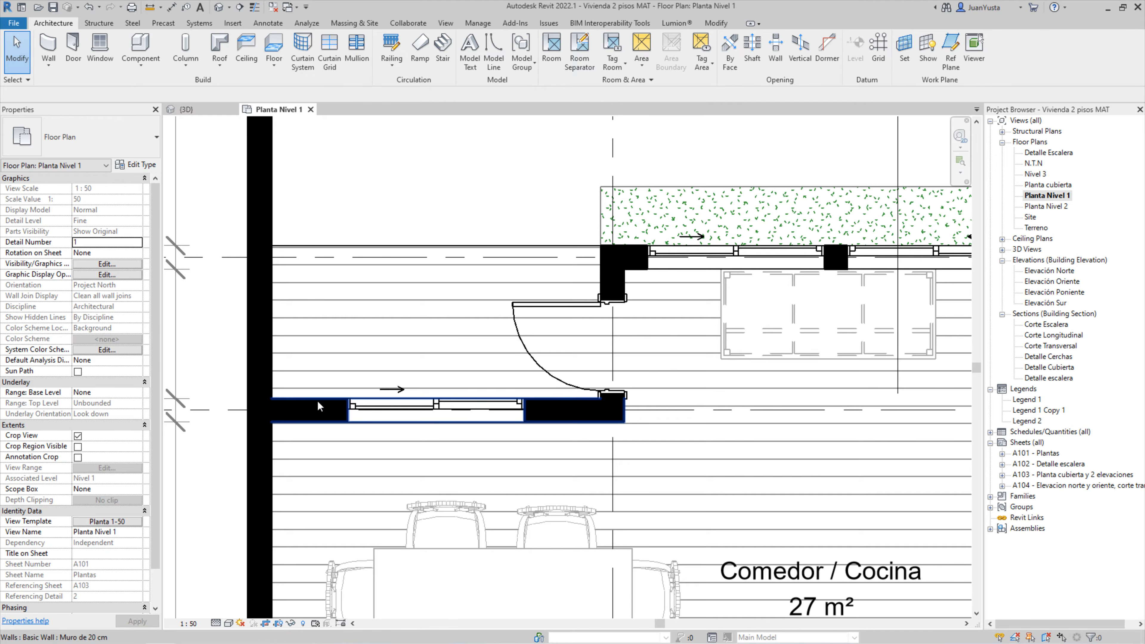
Try to move the wall with the sliding window from grid F up to grid G
{"action": "left_click", "coordinate": [577, 411]}
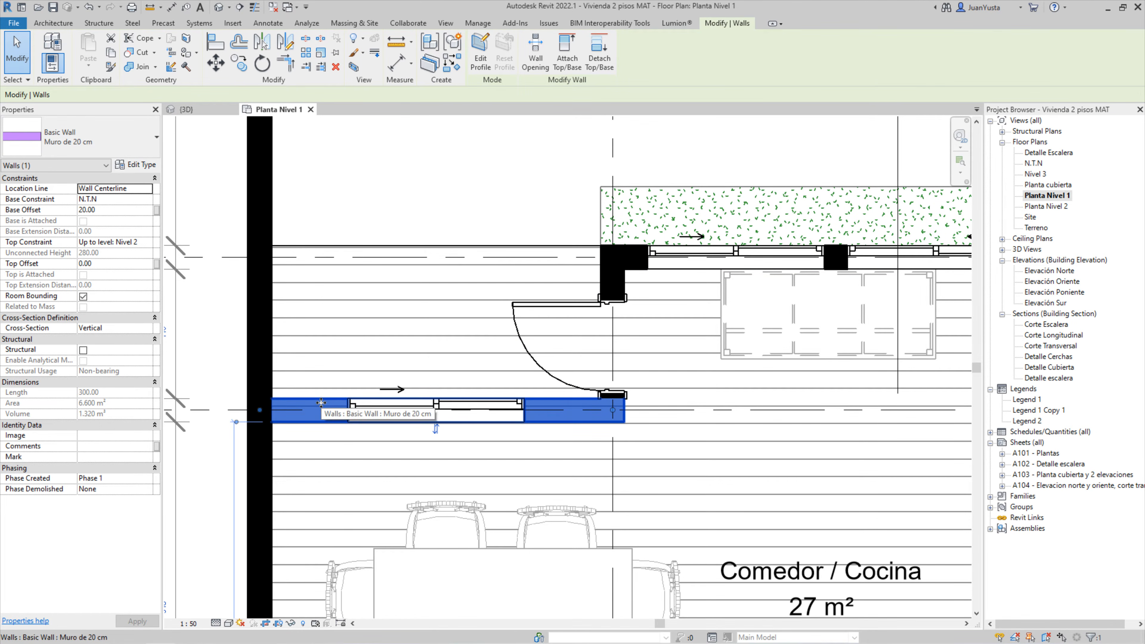
{"action": "left_click_drag", "start_coordinate": [325, 407], "coordinate": [328, 251]}
{"action": "key", "text": "Escape"}
{"action": "key", "text": "Escape"}
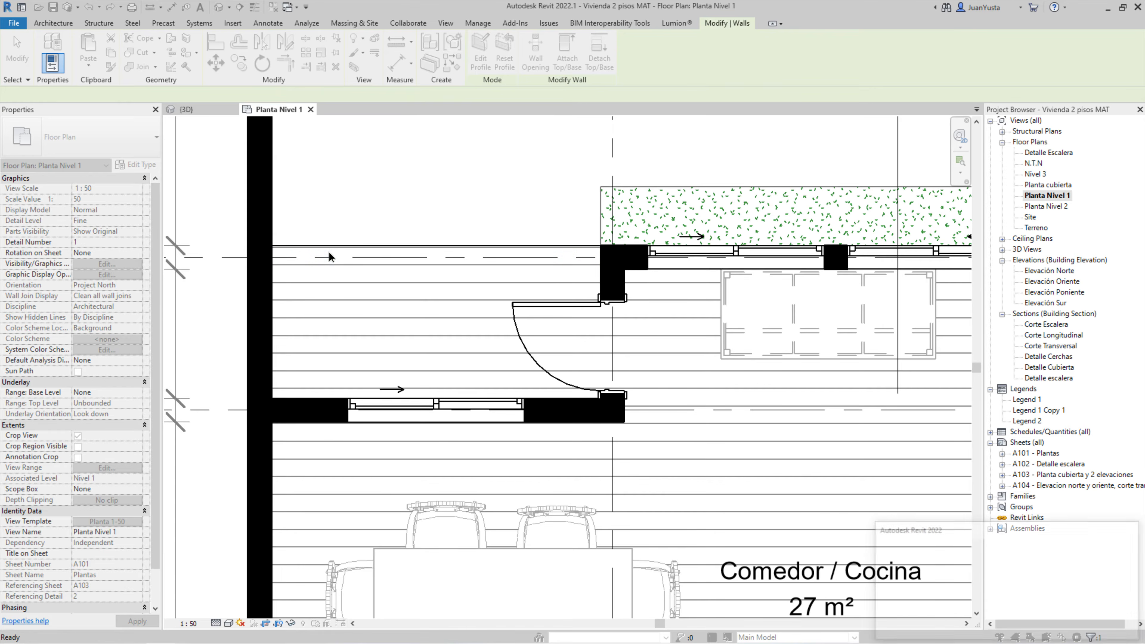
Draw a free-standing horizontal wall about 110 long on the terrace, using Create Similar on the 20 cm wall along grid F
{"action": "scroll", "coordinate": [250, 403], "scroll_direction": "down", "scroll_amount": 2}
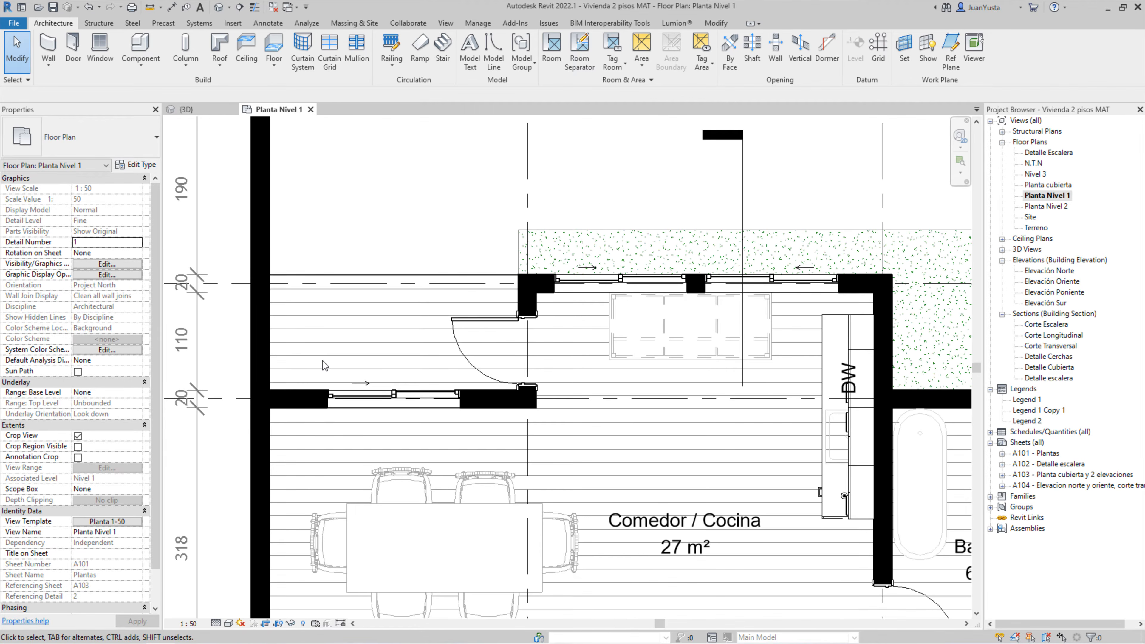
{"action": "left_click", "coordinate": [297, 400]}
{"action": "key", "text": "c"}
{"action": "key", "text": "s"}
{"action": "left_click", "coordinate": [282, 344]}
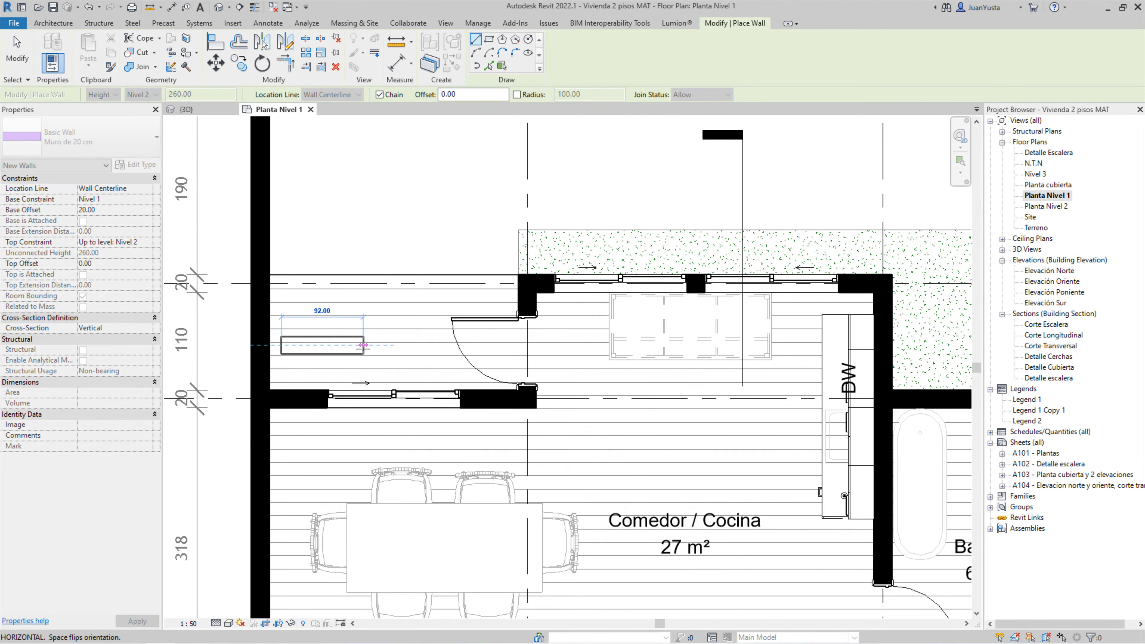
{"action": "left_click", "coordinate": [380, 345]}
{"action": "key", "text": "Escape"}
{"action": "key", "text": "Escape"}
{"action": "left_click", "coordinate": [385, 354]}
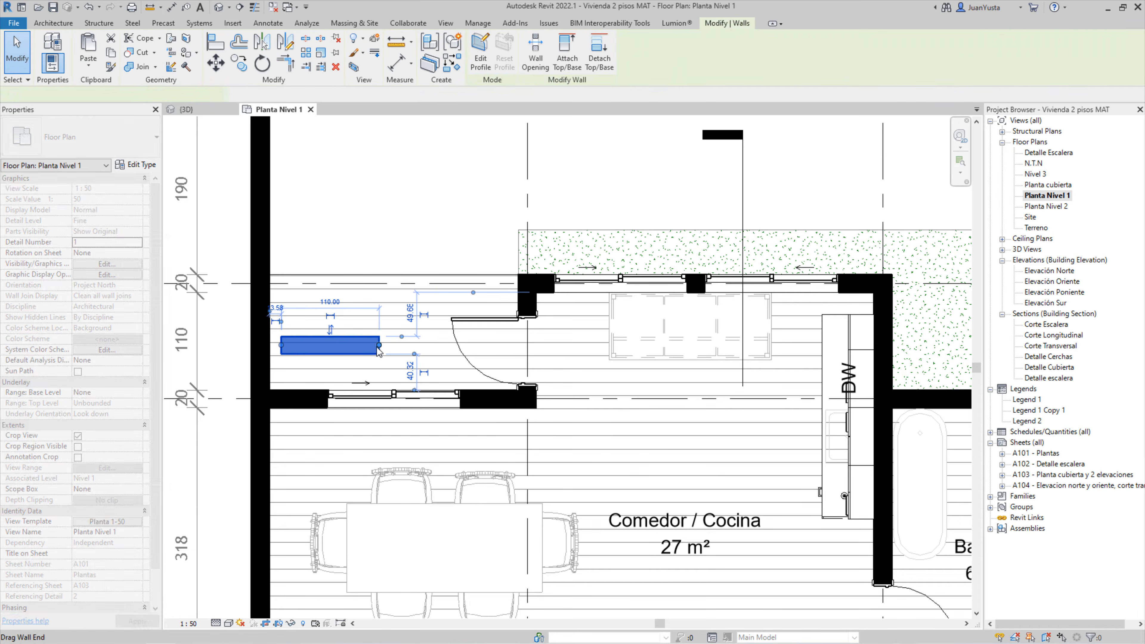
{"action": "left_click", "coordinate": [426, 234]}
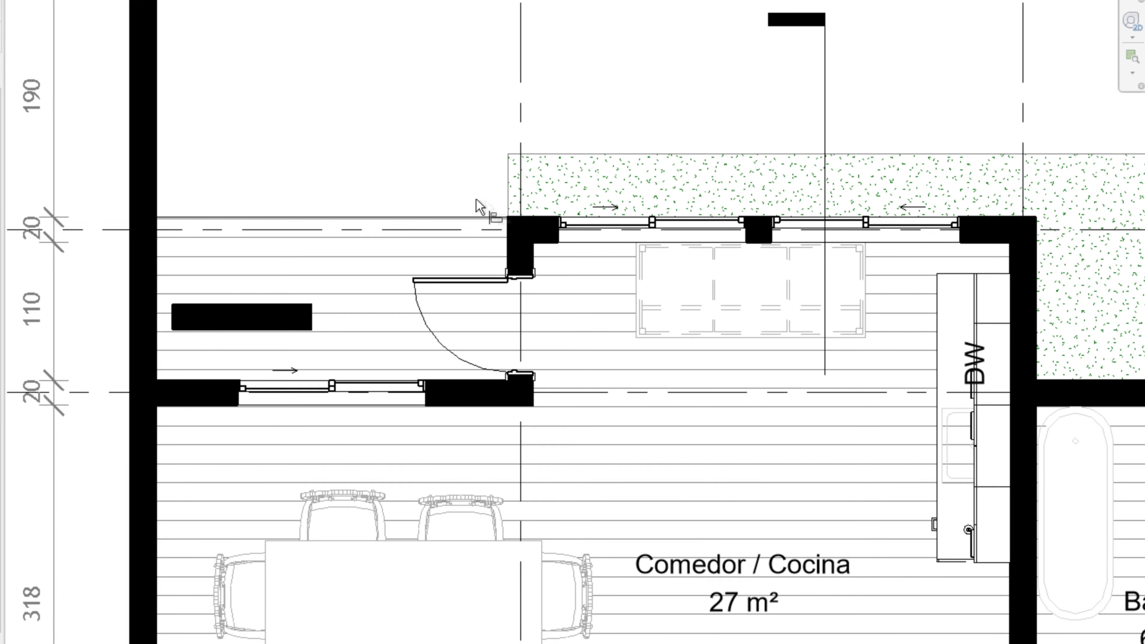
Align the short terrace wall's outer face with the outer face of the Comedor / Cocina wall on grid G
{"action": "scroll", "coordinate": [540, 215], "scroll_direction": "up", "scroll_amount": 3}
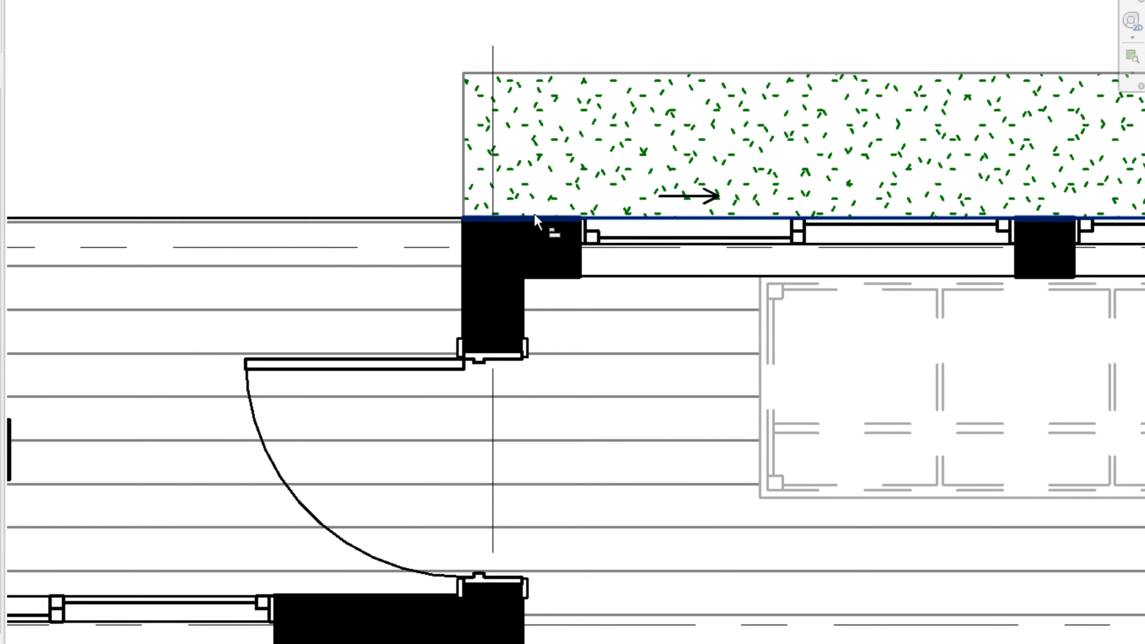
{"action": "scroll", "coordinate": [534, 221], "scroll_direction": "up", "scroll_amount": 3}
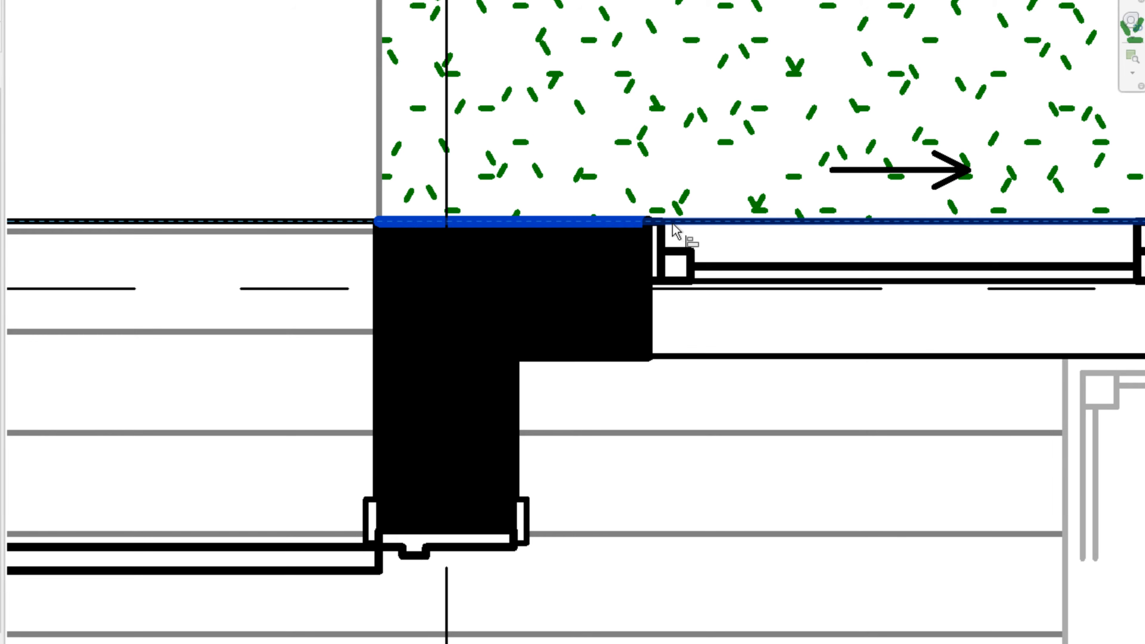
{"action": "scroll", "coordinate": [673, 224], "scroll_direction": "down", "scroll_amount": 5}
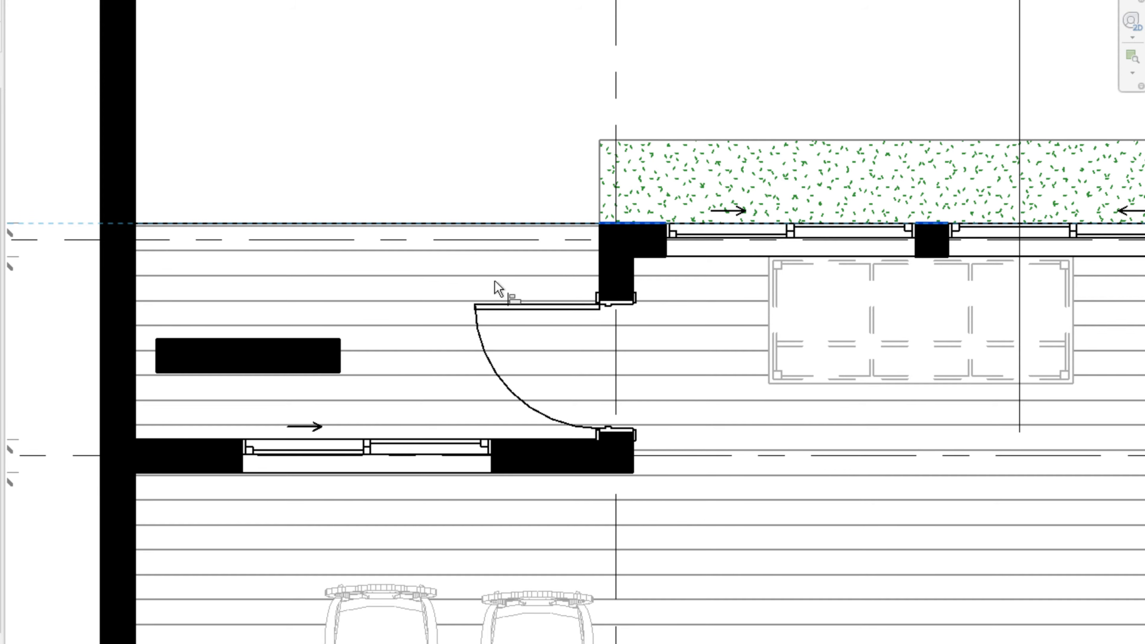
{"action": "left_click", "coordinate": [301, 340]}
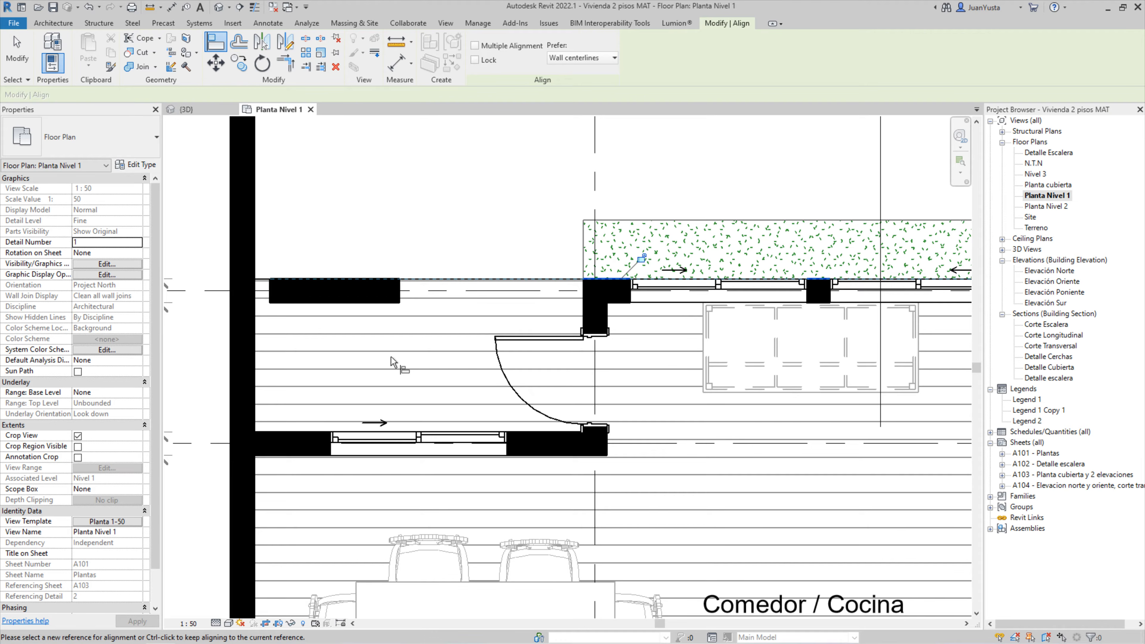
{"action": "key", "text": "Escape"}
{"action": "key", "text": "Escape"}
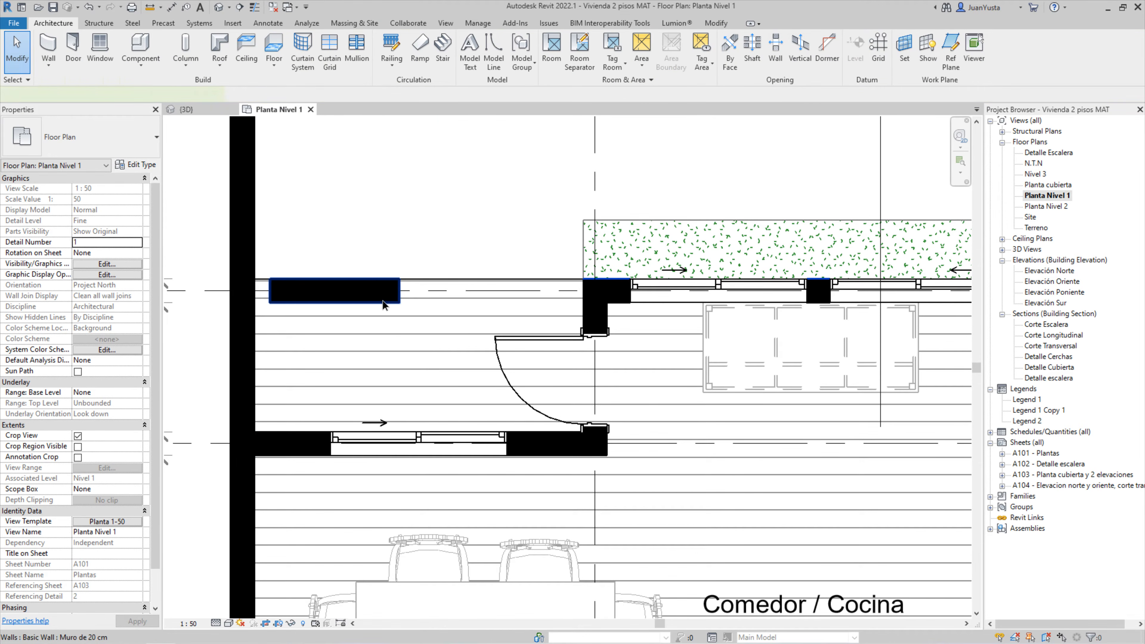
Move the short wall off grid G, back into the middle of the terrace
{"action": "left_click", "coordinate": [361, 301]}
{"action": "left_click_drag", "start_coordinate": [361, 302], "coordinate": [402, 377]}
{"action": "left_click", "coordinate": [480, 254]}
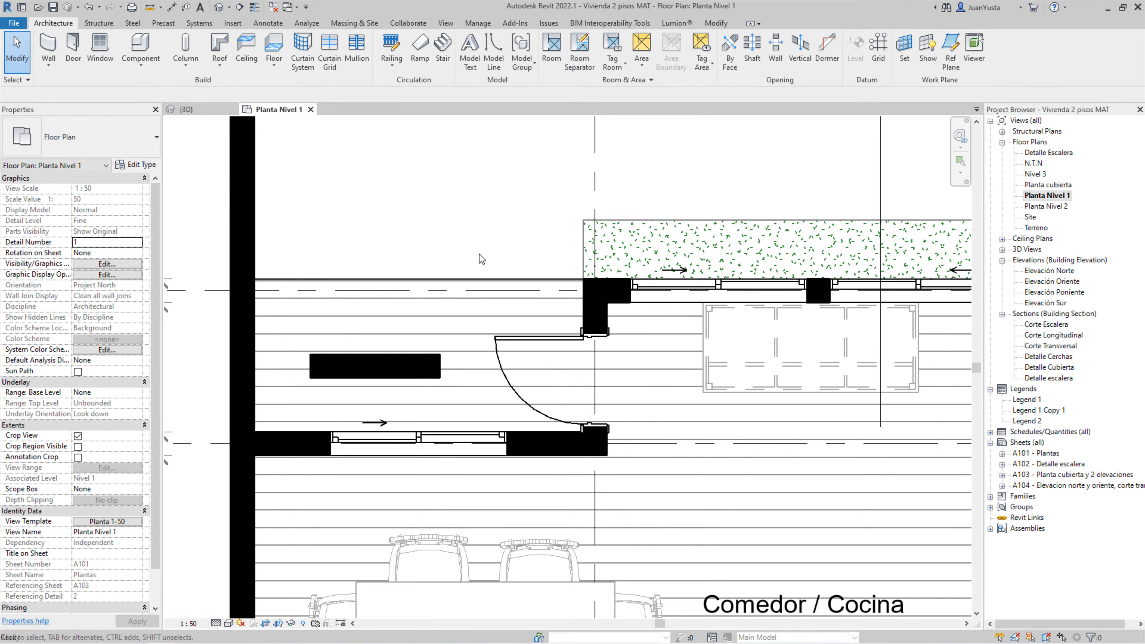
Align the short wall's outer face with the terrace floor's edge near grid G
{"action": "key", "text": "a"}
{"action": "key", "text": "l"}
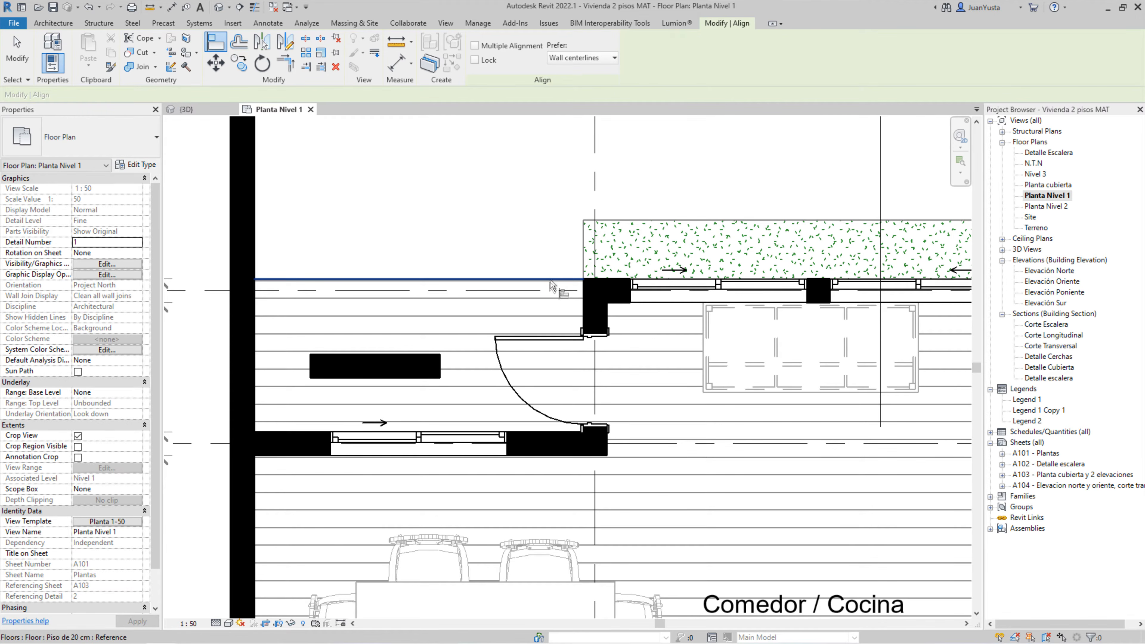
{"action": "left_click", "coordinate": [550, 278]}
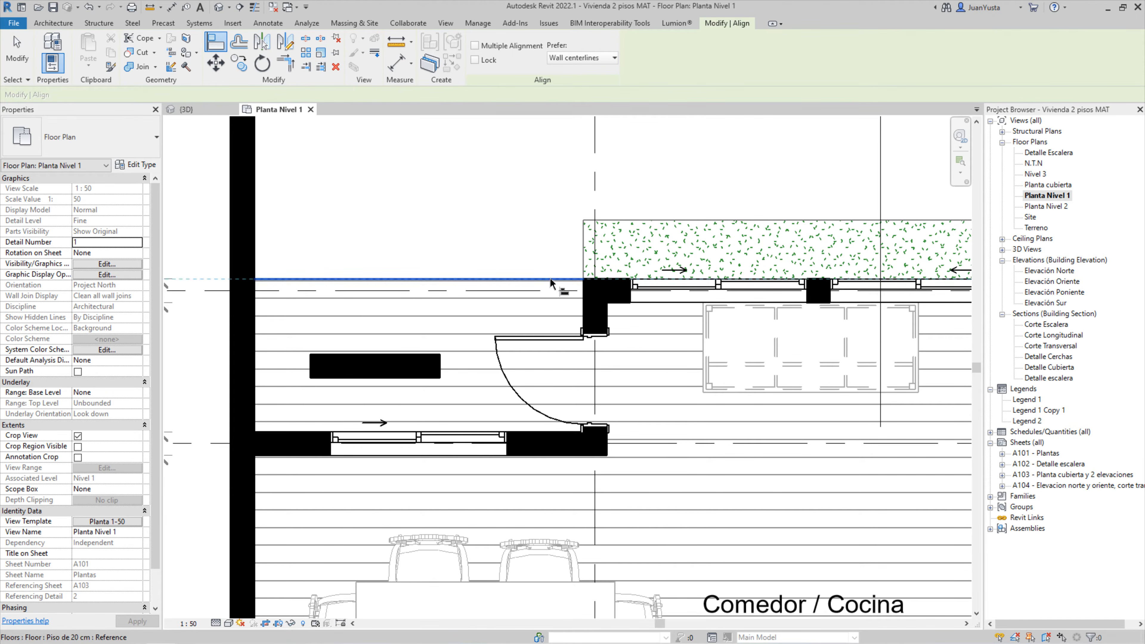
{"action": "left_click", "coordinate": [410, 357]}
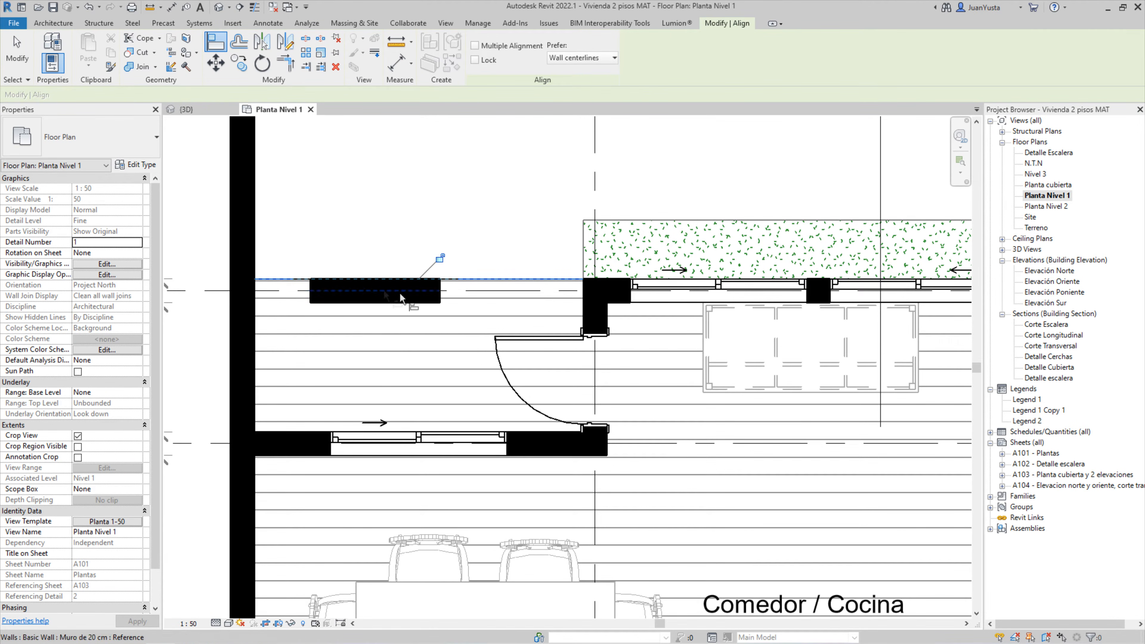
{"action": "key", "text": "Escape"}
{"action": "key", "text": "Escape"}
Open the Elevación Sur view at the upper-floor windows
{"action": "left_click", "coordinate": [193, 111]}
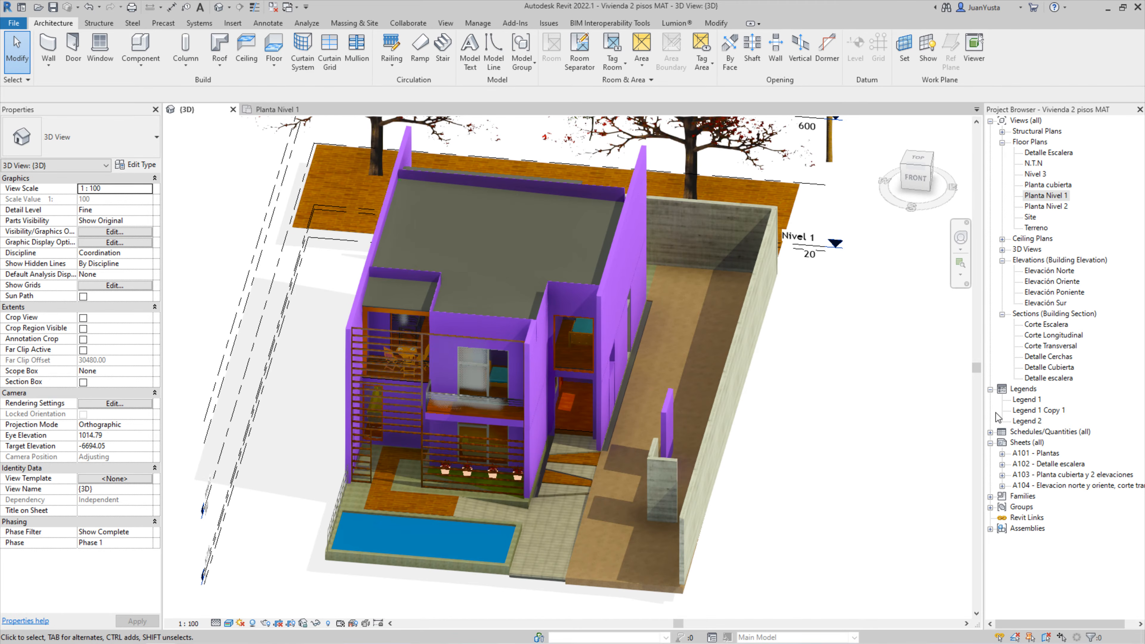
{"action": "double_click", "coordinate": [1057, 304]}
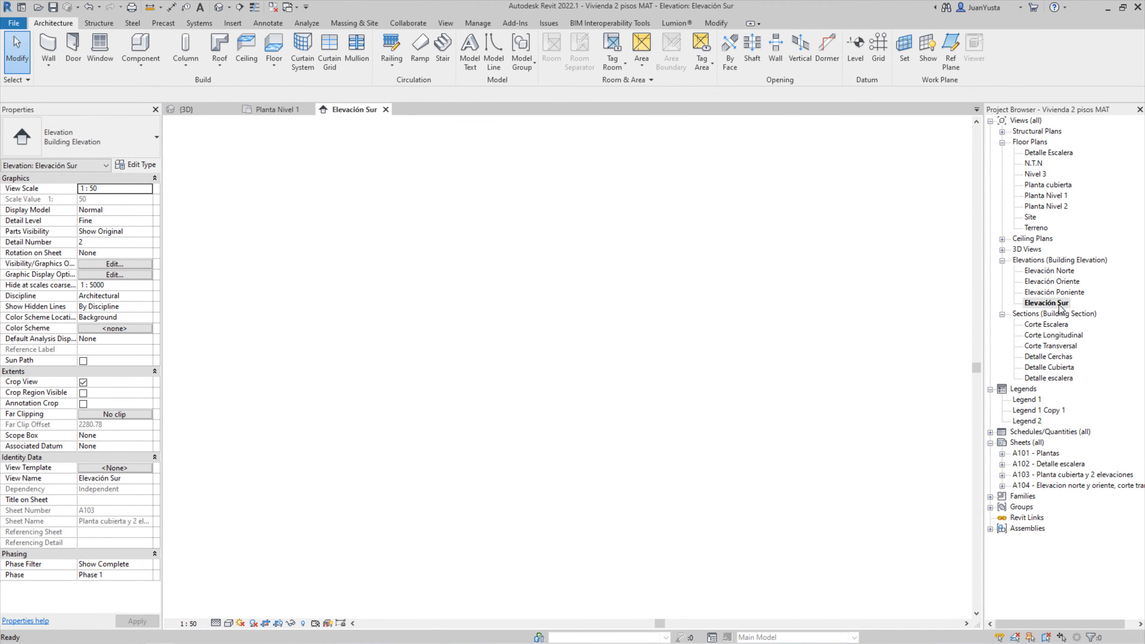
{"action": "scroll", "coordinate": [471, 387], "scroll_direction": "up", "scroll_amount": 4}
Move the upper-floor double-sidelight casement window upward, out of line with the neighbouring windows
{"action": "left_click", "coordinate": [468, 293]}
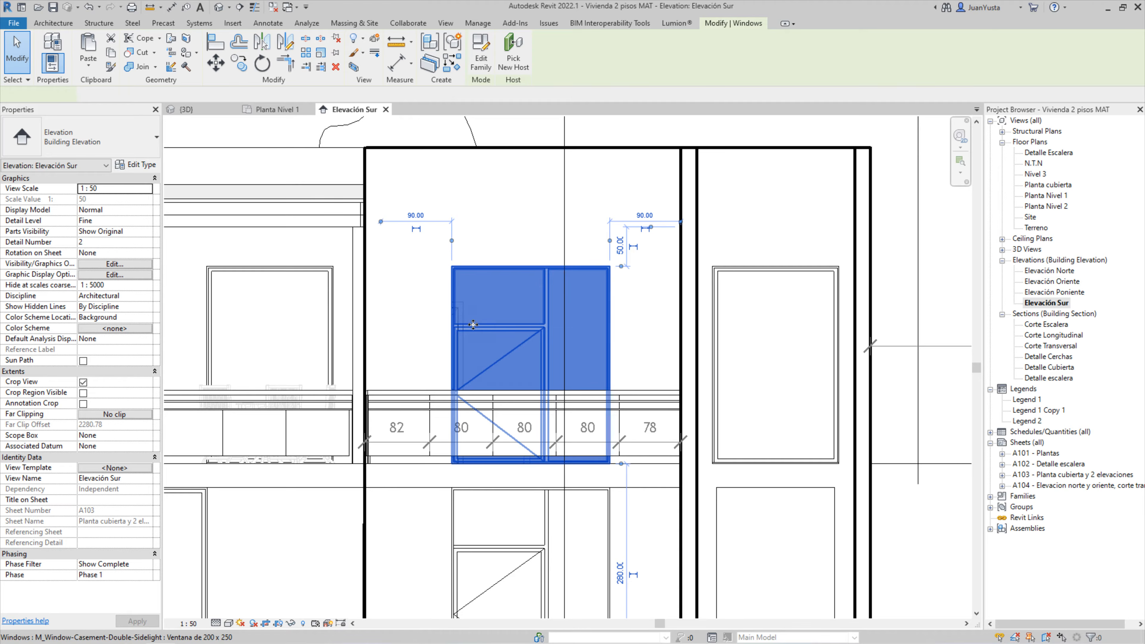
{"action": "left_click", "coordinate": [398, 308]}
{"action": "middle_click_drag", "start_coordinate": [398, 308], "coordinate": [504, 287]}
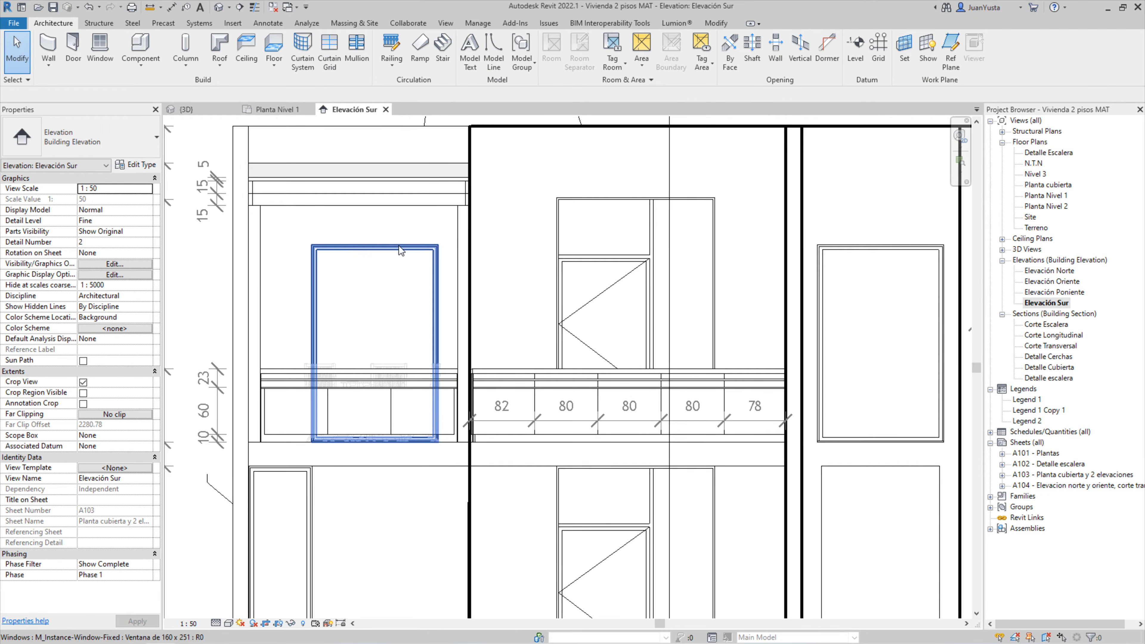
Align the head of the upper-floor casement window with the head of the fixed window above the left balcony
{"action": "middle_click_drag", "start_coordinate": [638, 289], "coordinate": [588, 291]}
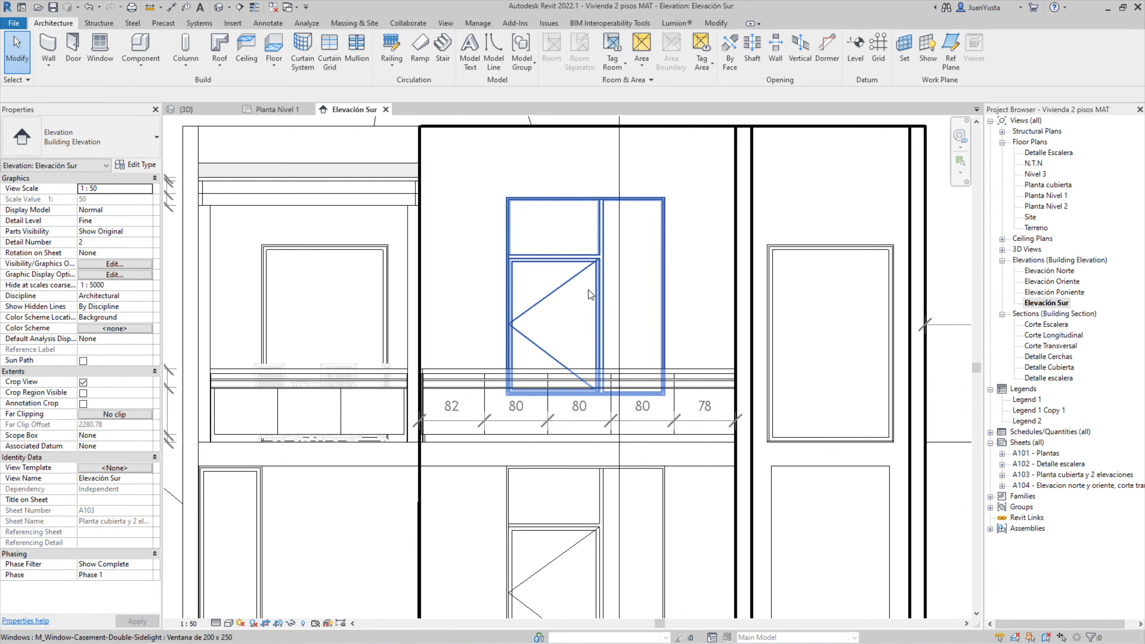
{"action": "key", "text": "a"}
{"action": "key", "text": "l"}
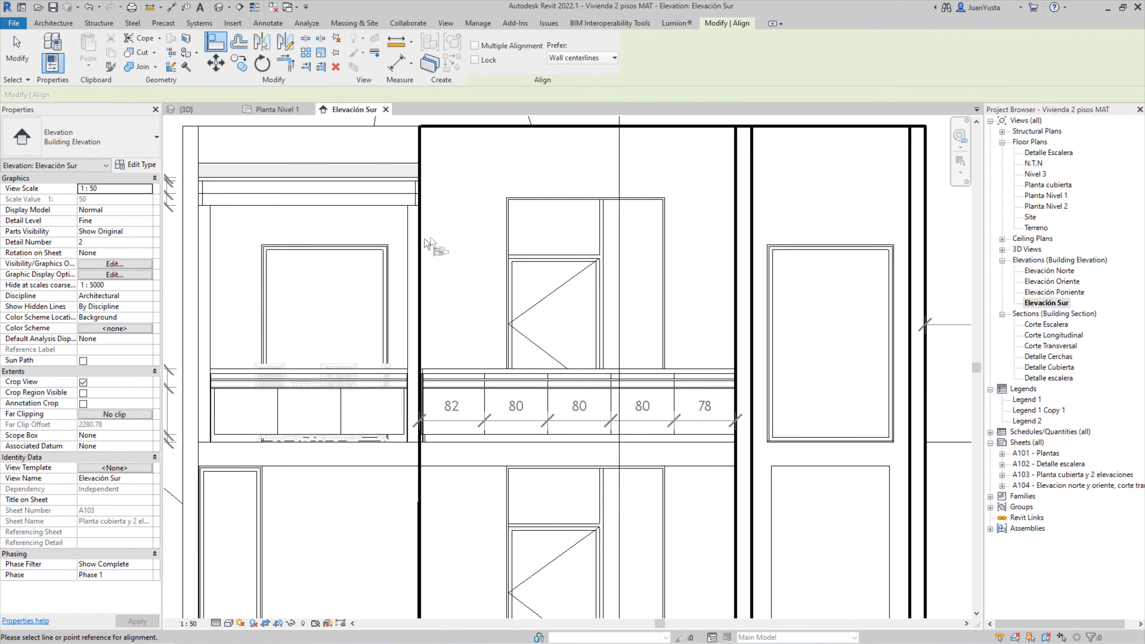
{"action": "left_click", "coordinate": [336, 244]}
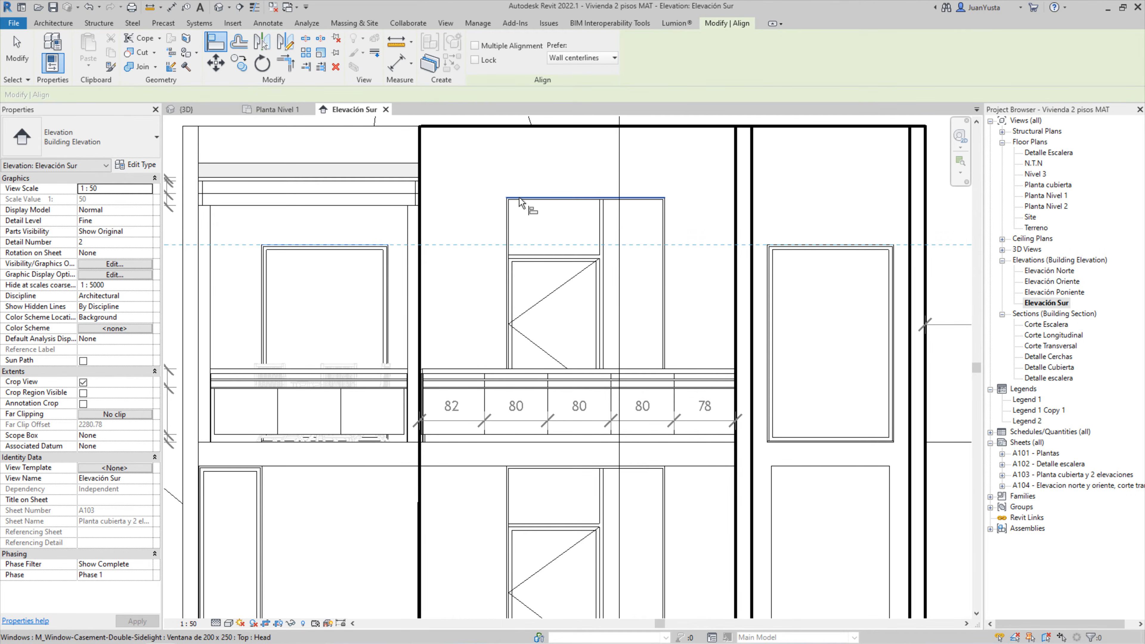
{"action": "left_click", "coordinate": [547, 198]}
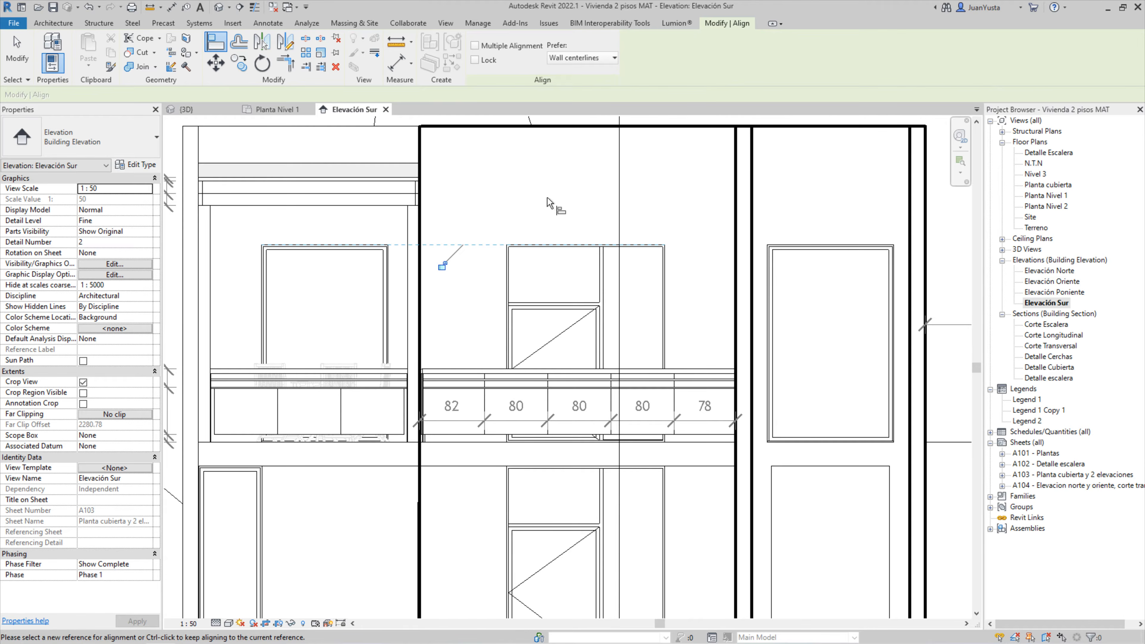
{"action": "key", "text": "Escape"}
{"action": "key", "text": "Escape"}
{"action": "scroll", "coordinate": [474, 283], "scroll_direction": "down", "scroll_amount": 1}
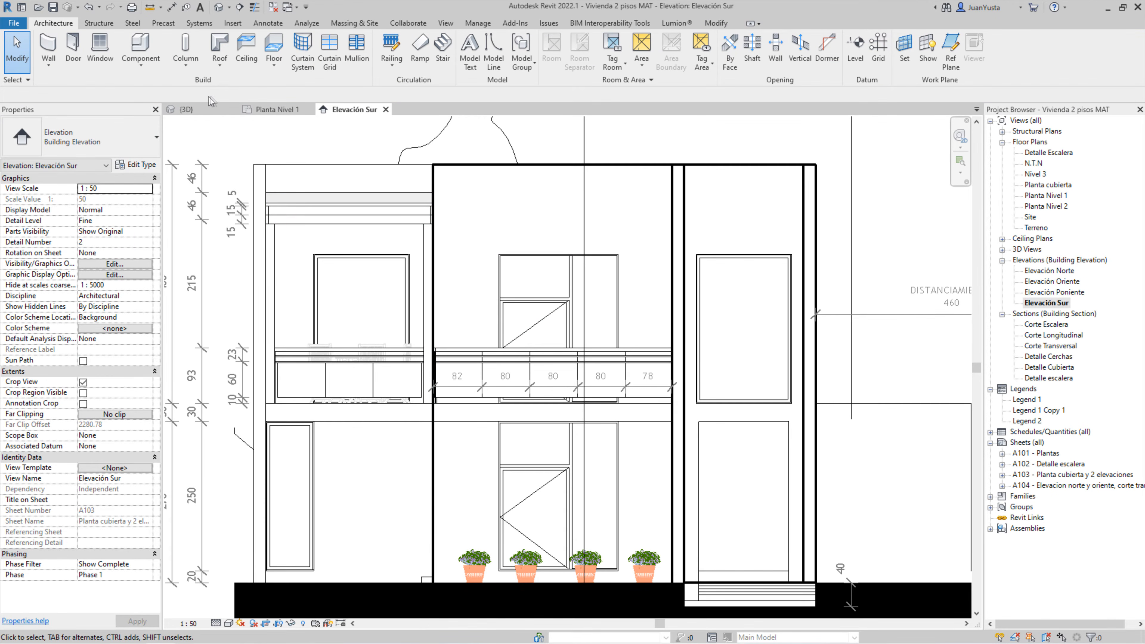
Return to the 3D view and examine the house's front and side facades
{"action": "left_click", "coordinate": [208, 119]}
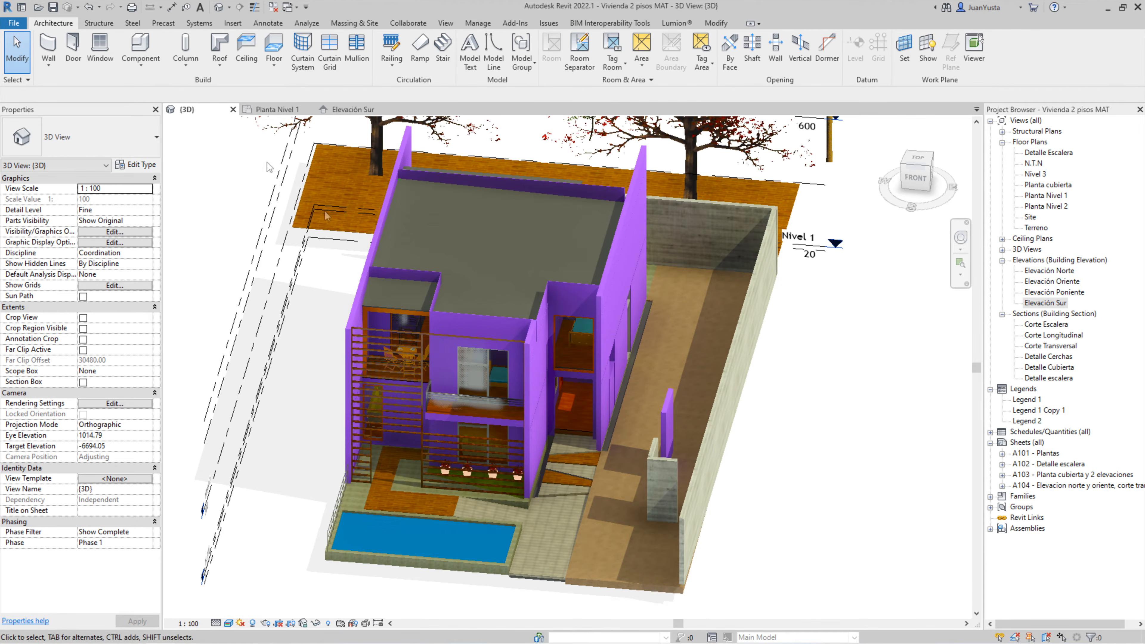
{"action": "middle_click_drag", "start_coordinate": [540, 389], "coordinate": [603, 354], "text": "shift"}
{"action": "scroll", "coordinate": [480, 373], "scroll_direction": "up", "scroll_amount": 3}
{"action": "scroll", "coordinate": [604, 354], "scroll_direction": "down", "scroll_amount": 2}
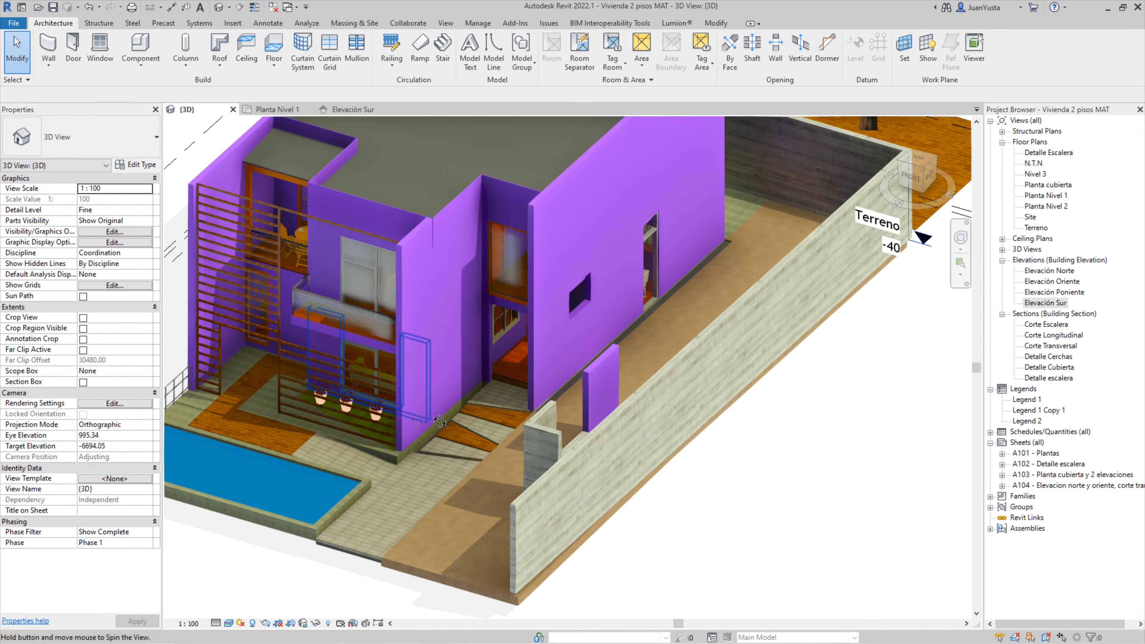
{"action": "scroll", "coordinate": [555, 417], "scroll_direction": "up", "scroll_amount": 3}
{"action": "middle_click_drag", "start_coordinate": [555, 417], "coordinate": [468, 381], "text": "shift"}
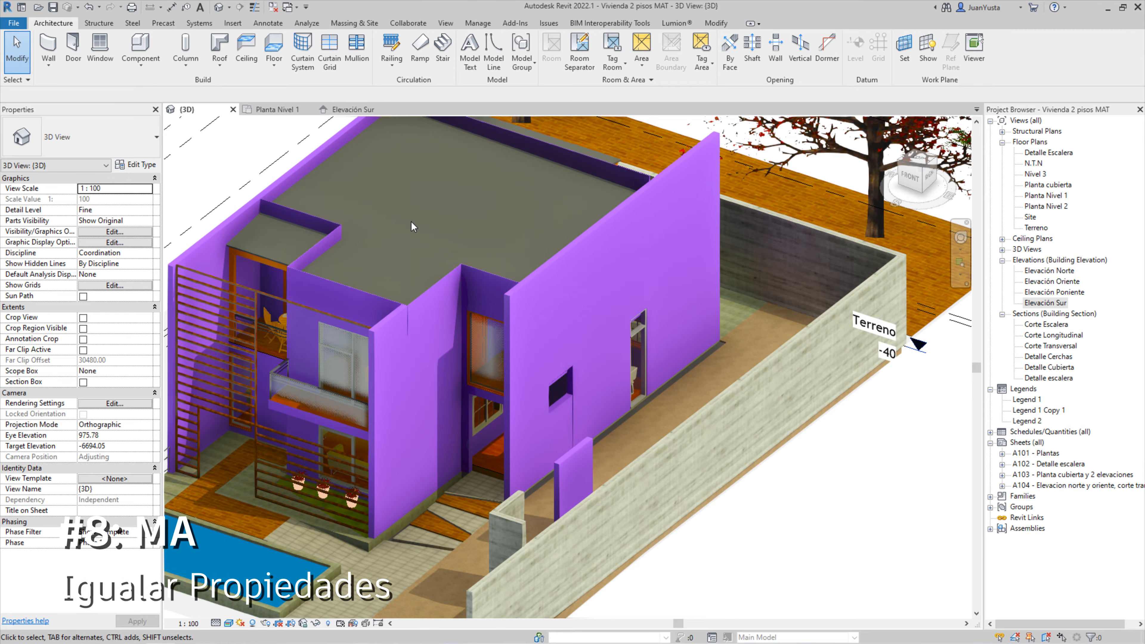
Check the types of the free-standing purple wall, the concrete wall and the low wall between them beside the house
{"action": "middle_click_drag", "start_coordinate": [411, 222], "coordinate": [661, 397], "text": "shift"}
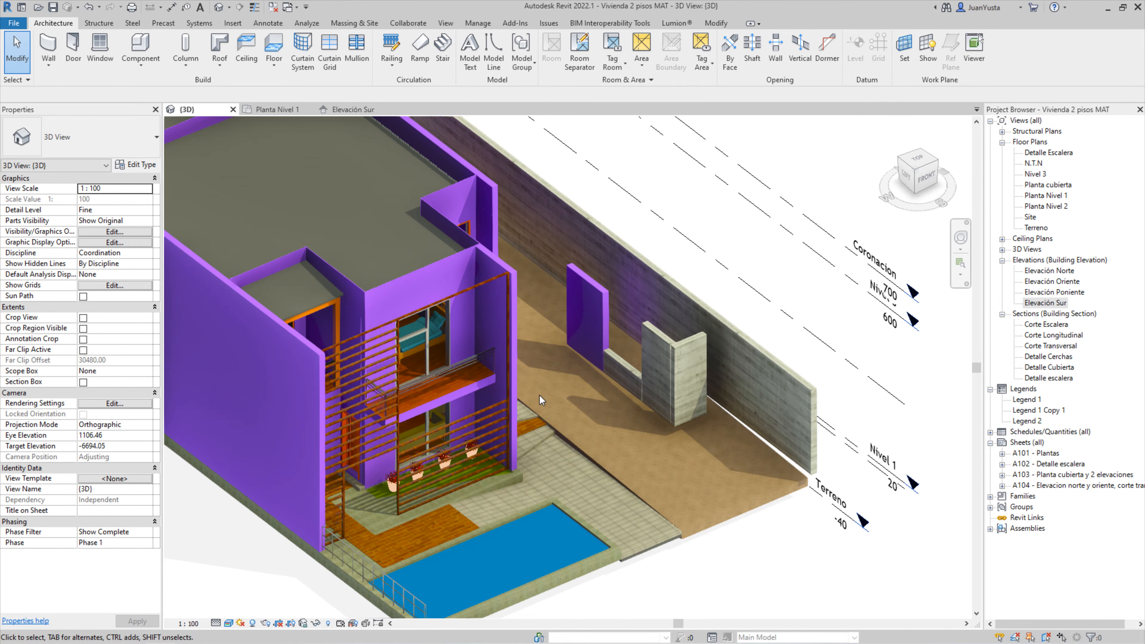
{"action": "scroll", "coordinate": [613, 334], "scroll_direction": "up", "scroll_amount": 3}
{"action": "middle_click_drag", "start_coordinate": [640, 363], "coordinate": [606, 394], "text": "shift"}
{"action": "scroll", "coordinate": [577, 338], "scroll_direction": "up", "scroll_amount": 2}
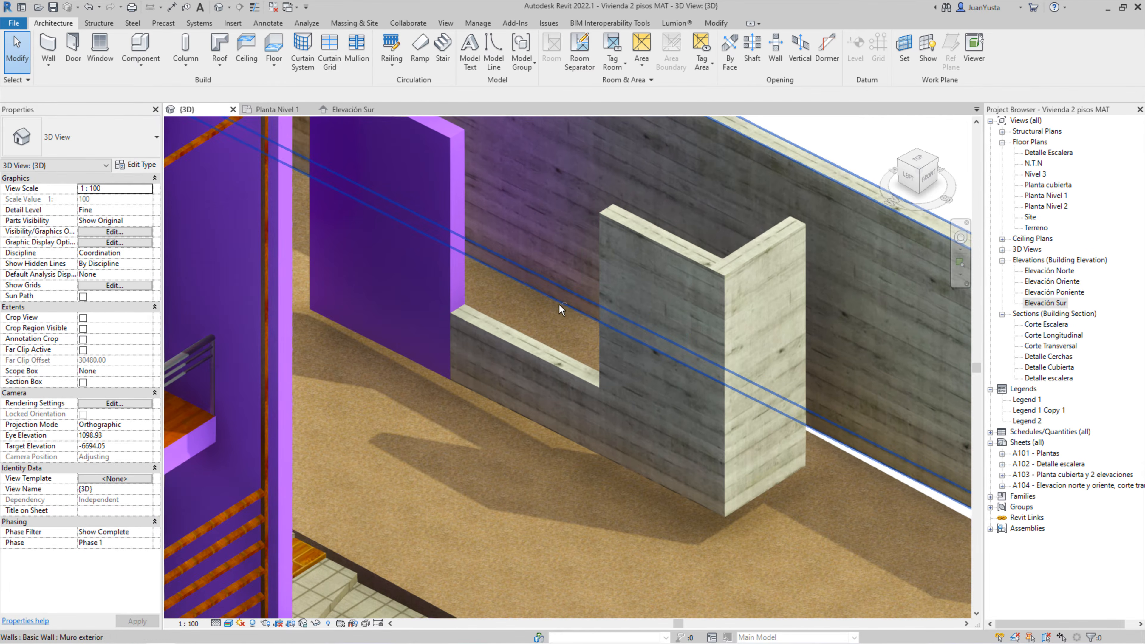
{"action": "middle_click_drag", "start_coordinate": [558, 304], "coordinate": [548, 309], "text": "shift"}
{"action": "left_click", "coordinate": [467, 176]}
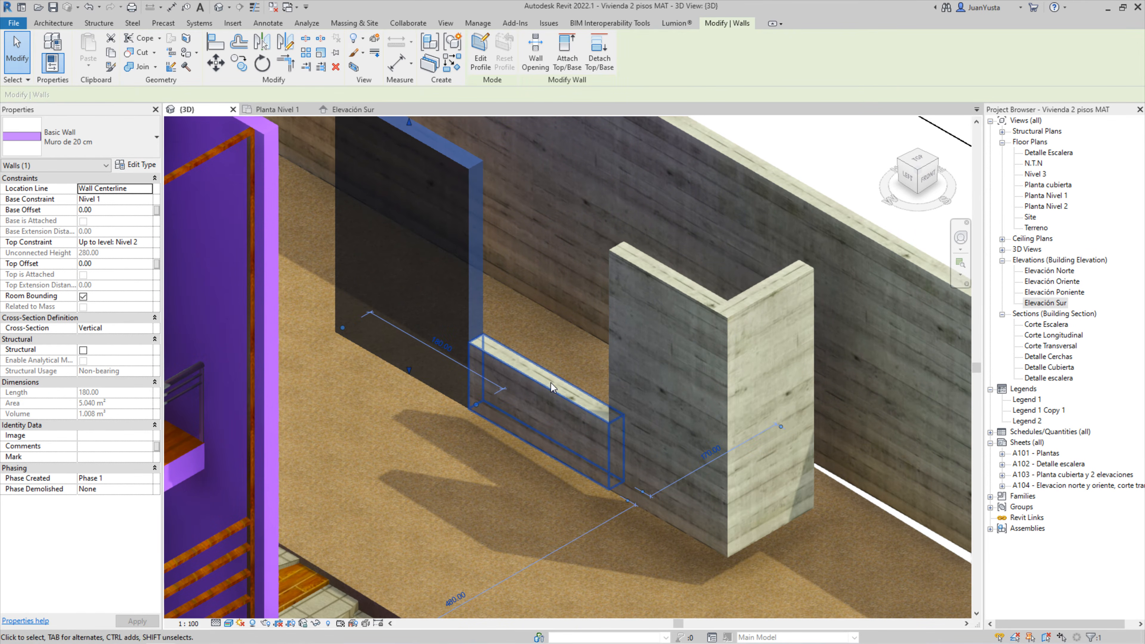
{"action": "left_click", "coordinate": [636, 265]}
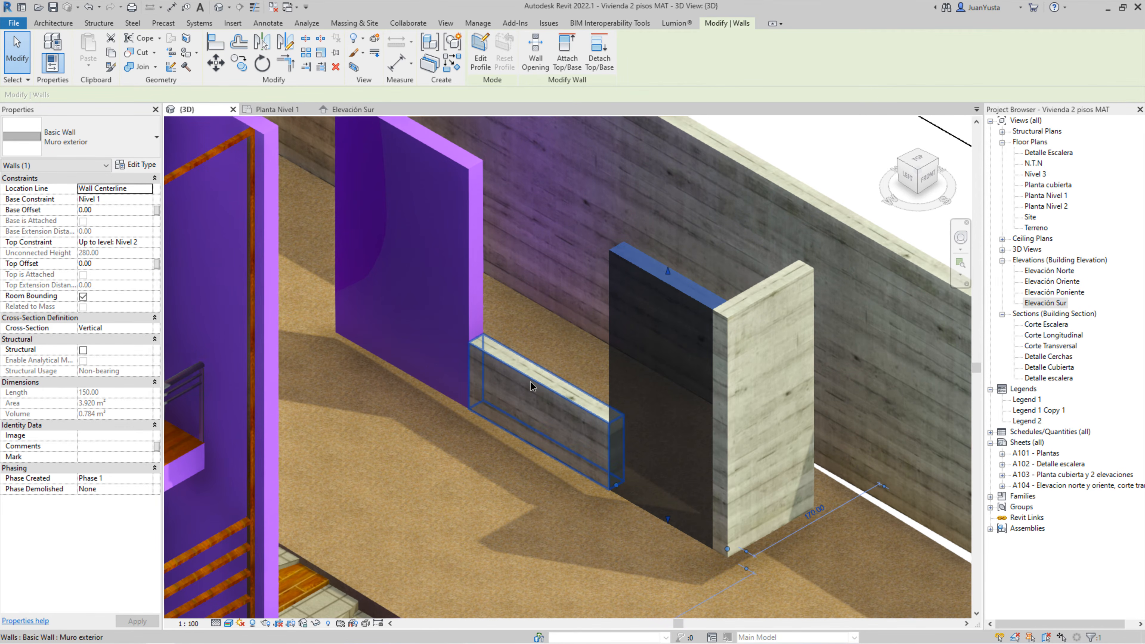
{"action": "left_click", "coordinate": [530, 381]}
{"action": "left_click", "coordinate": [474, 185]}
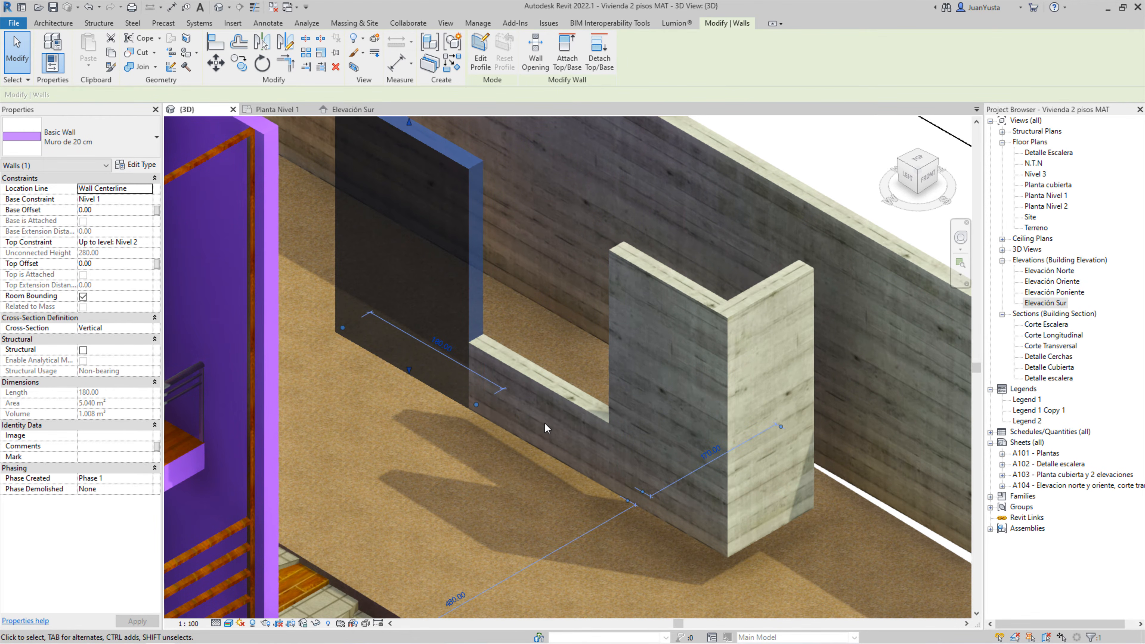
{"action": "key", "text": "Escape"}
Match the low wall, the adjoining concrete wall and its return to the free-standing purple wall's Muro de 20 cm type
{"action": "middle_click_drag", "start_coordinate": [612, 398], "coordinate": [538, 397], "text": "shift"}
{"action": "scroll", "coordinate": [620, 424], "scroll_direction": "down", "scroll_amount": 1}
{"action": "scroll", "coordinate": [519, 364], "scroll_direction": "down", "scroll_amount": 2}
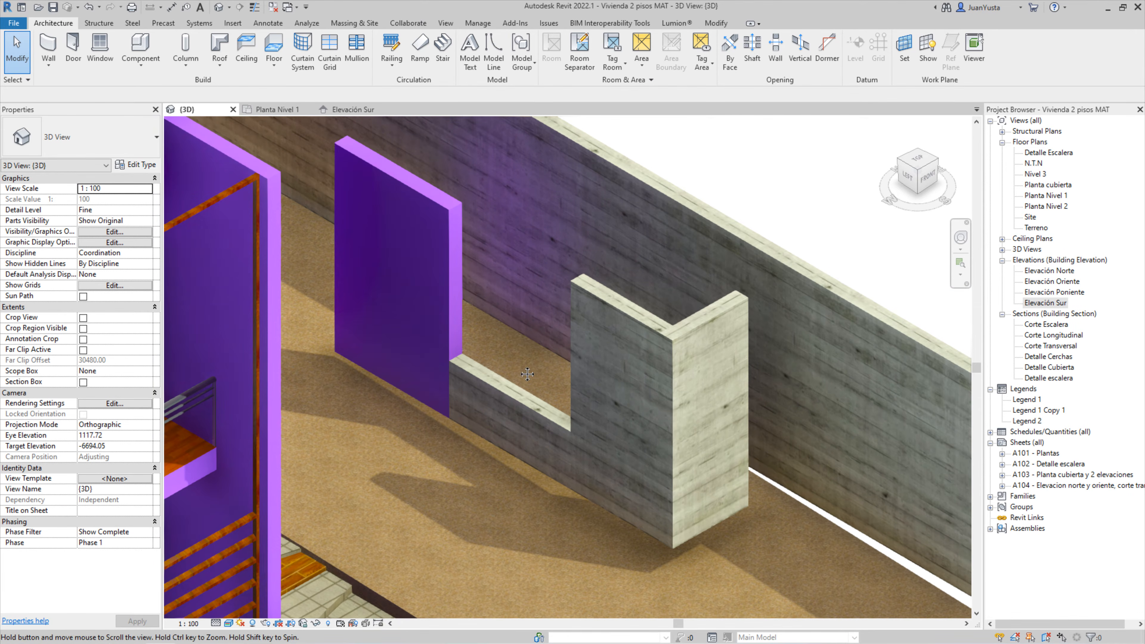
{"action": "key", "text": "m"}
{"action": "key", "text": "a"}
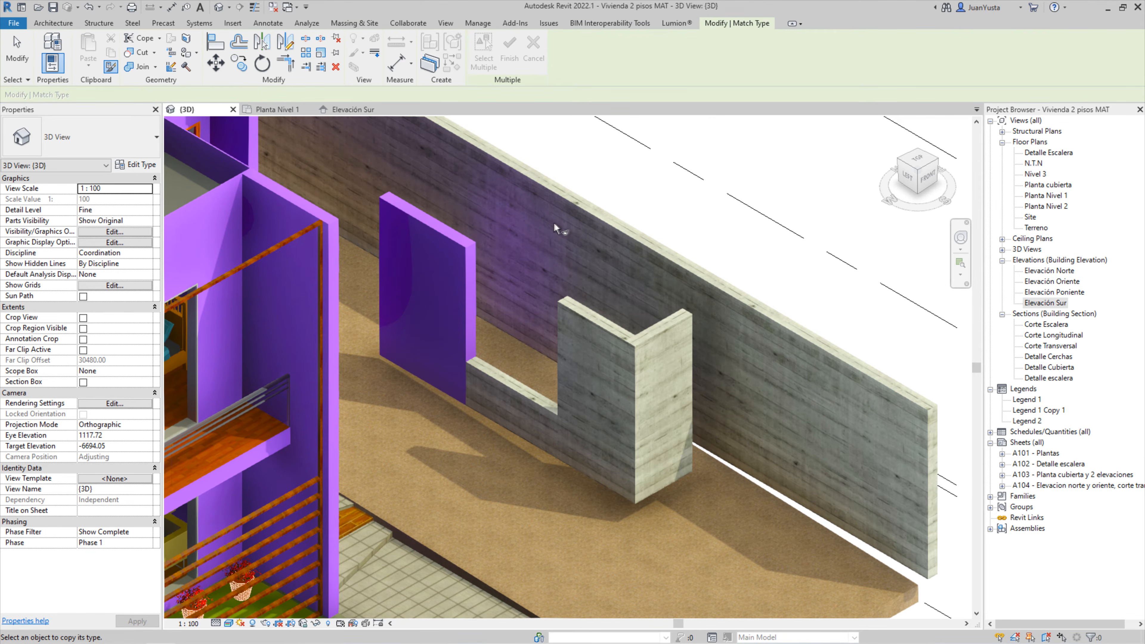
{"action": "left_click", "coordinate": [460, 243]}
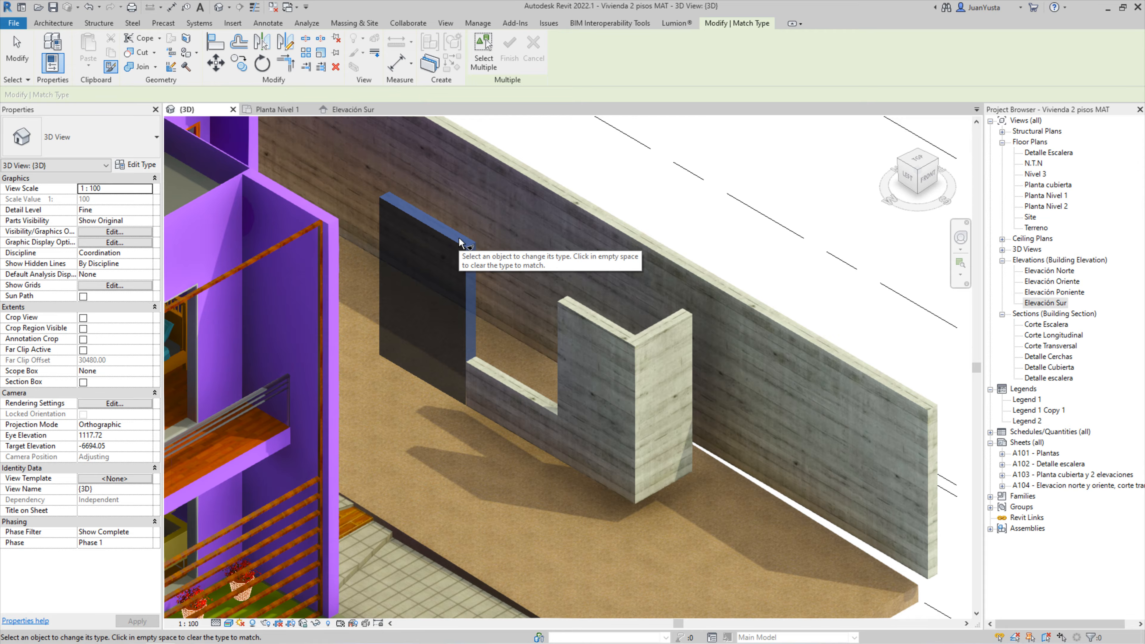
{"action": "left_click", "coordinate": [495, 379]}
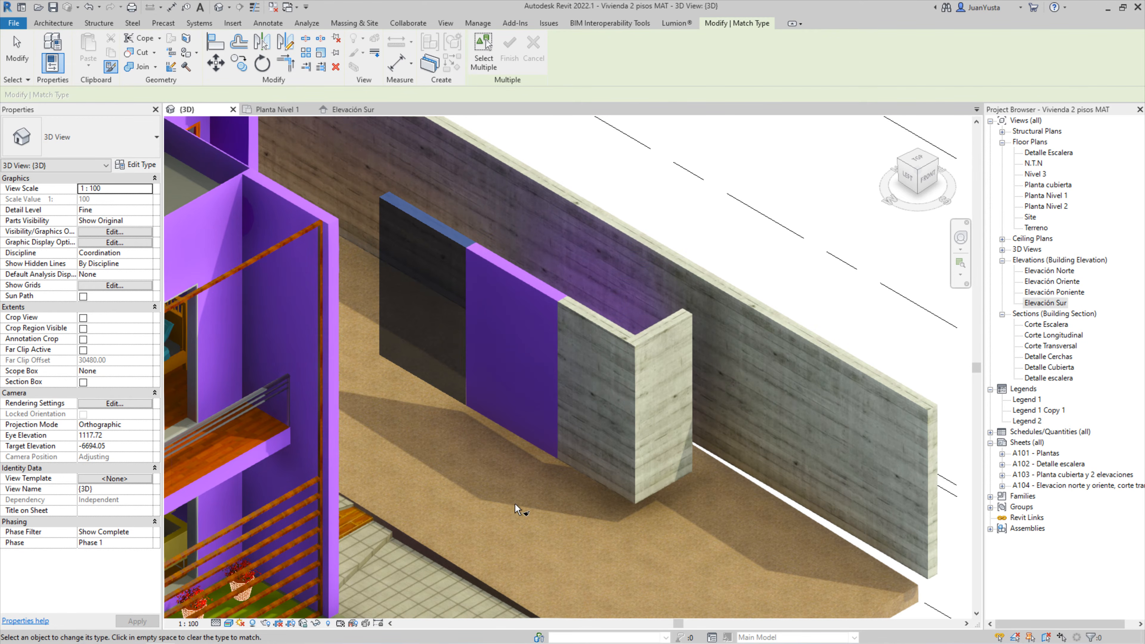
{"action": "left_click", "coordinate": [578, 339]}
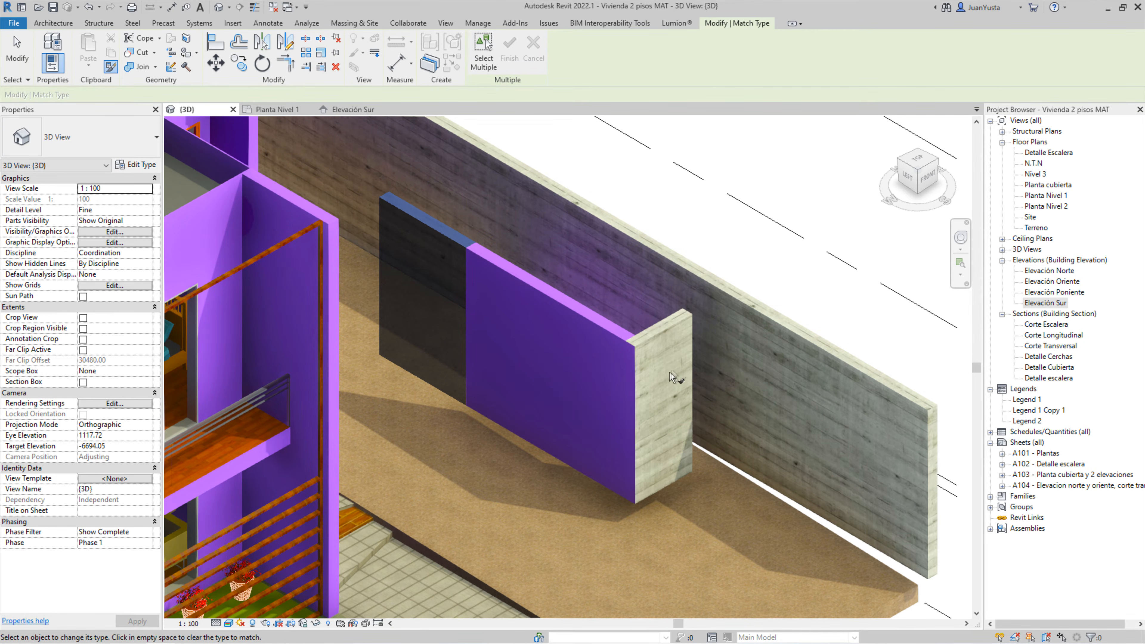
{"action": "left_click", "coordinate": [671, 333]}
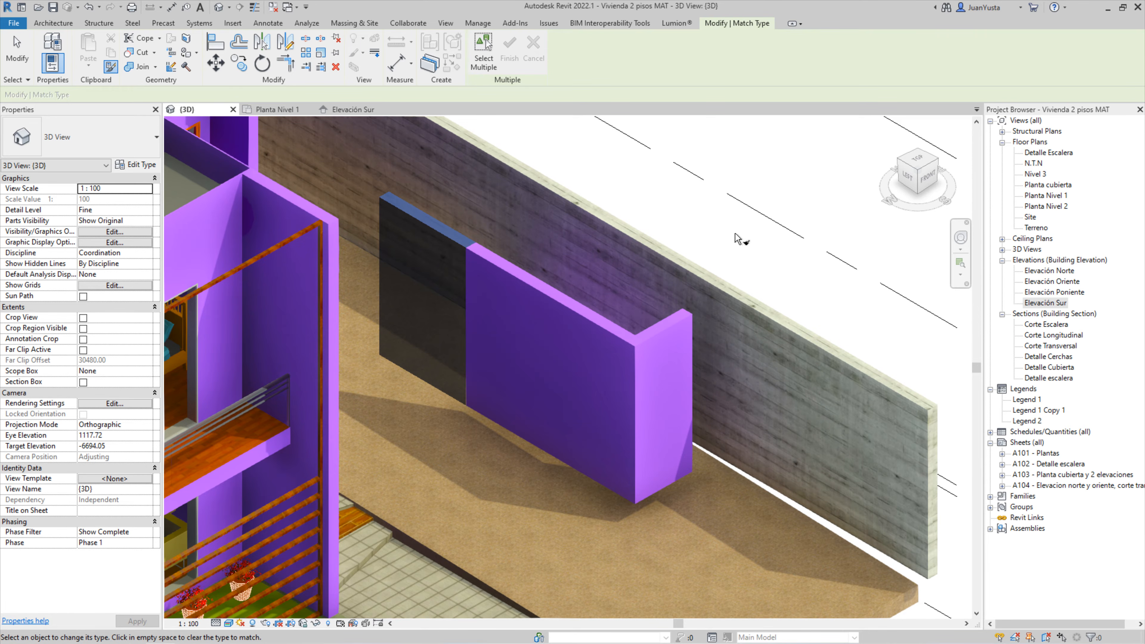
Undo the three wall type matches on the free-standing walls
{"action": "key", "text": "ctrl+z"}
{"action": "key", "text": "ctrl+z"}
{"action": "key", "text": "ctrl+z"}
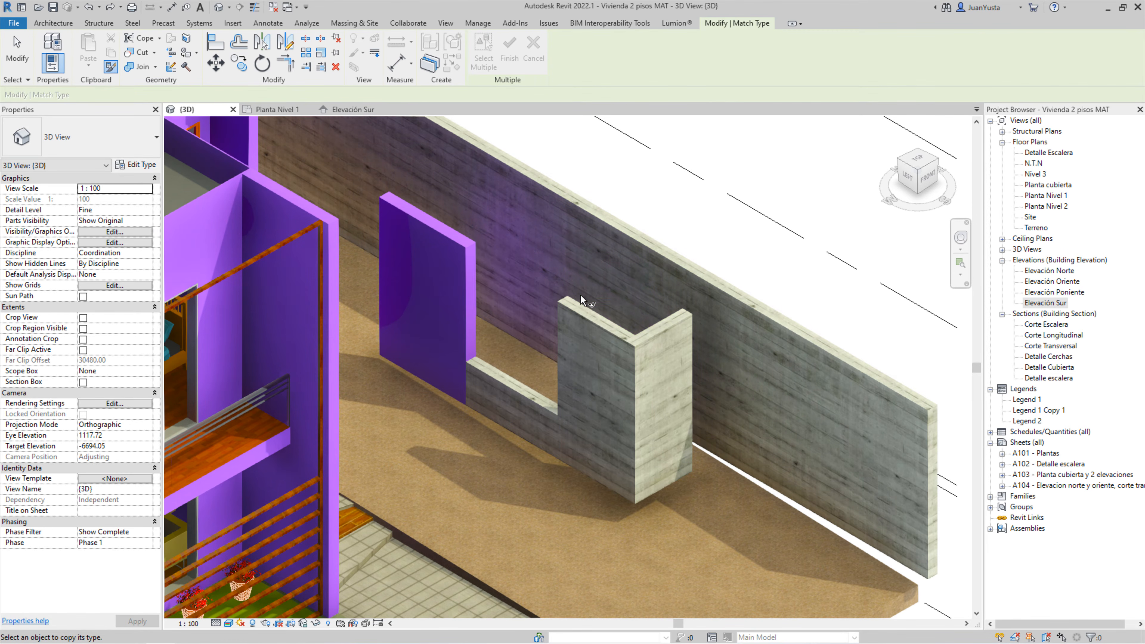
Match only the low wall to the adjoining purple wall's Muro de 20 cm type and check its properties
{"action": "left_click", "coordinate": [514, 291]}
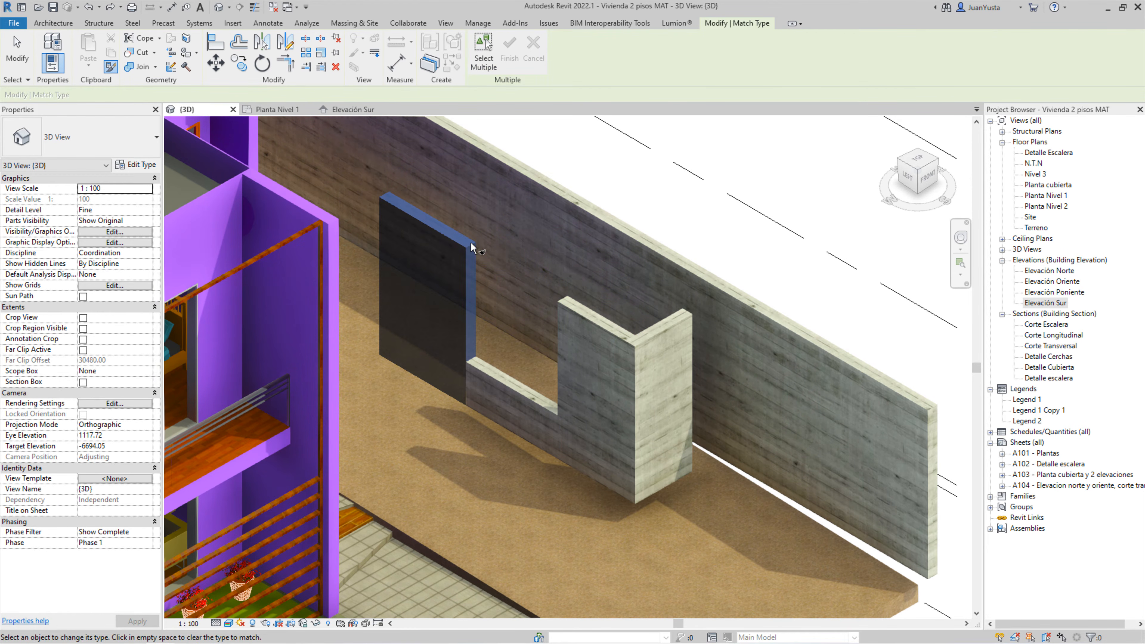
{"action": "scroll", "coordinate": [508, 383], "scroll_direction": "up", "scroll_amount": 4}
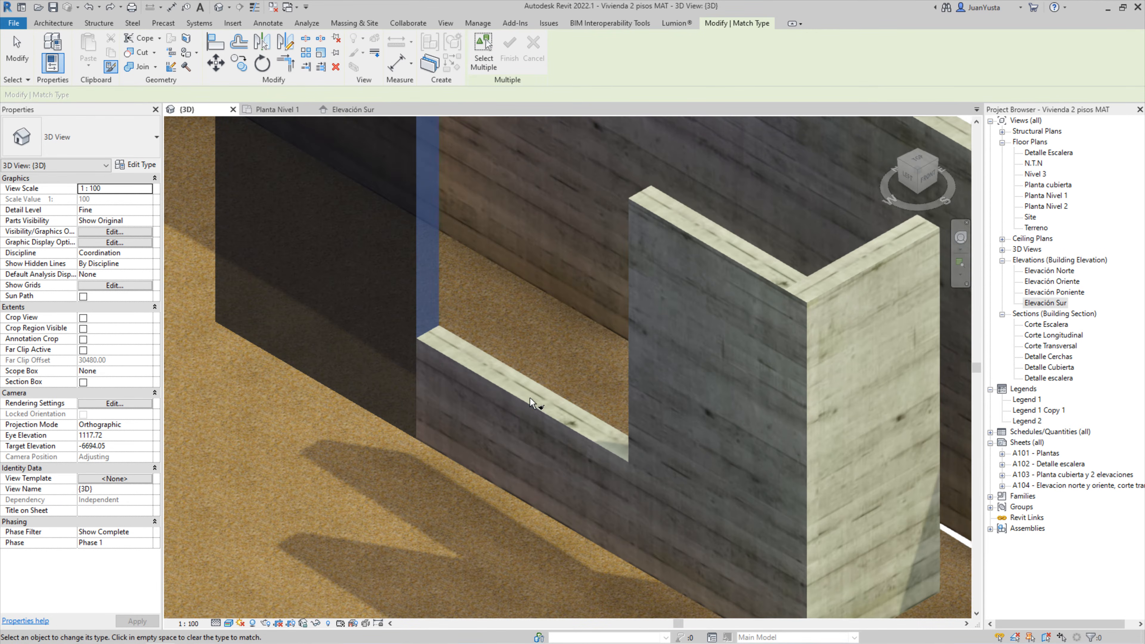
{"action": "left_click", "coordinate": [506, 393]}
{"action": "scroll", "coordinate": [507, 391], "scroll_direction": "down", "scroll_amount": 3}
{"action": "key", "text": "Escape"}
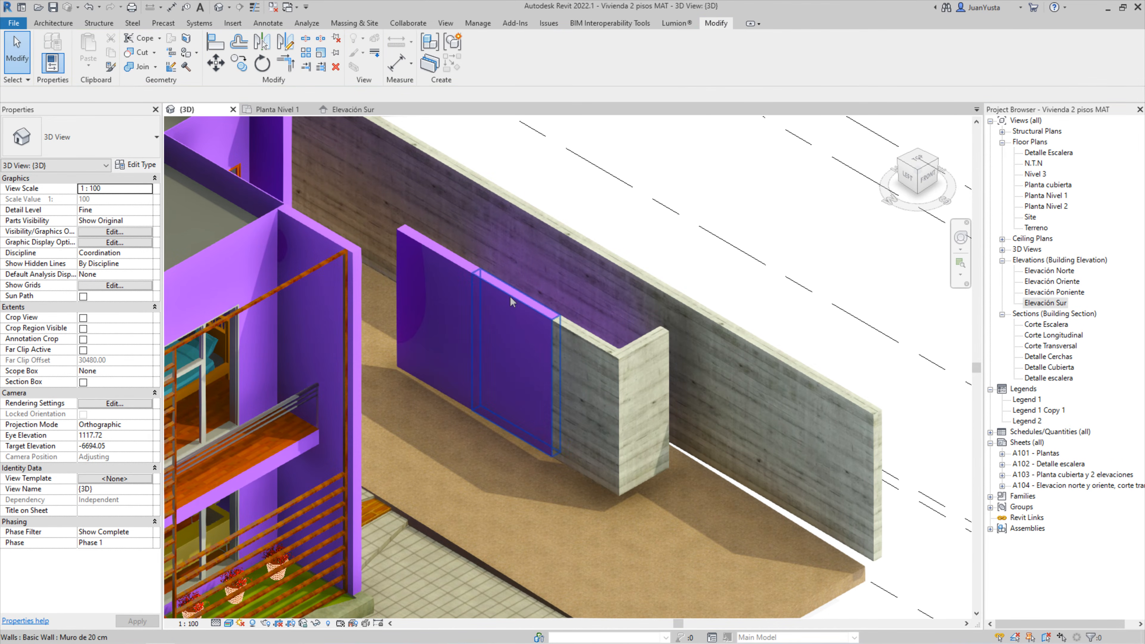
{"action": "left_click", "coordinate": [510, 295]}
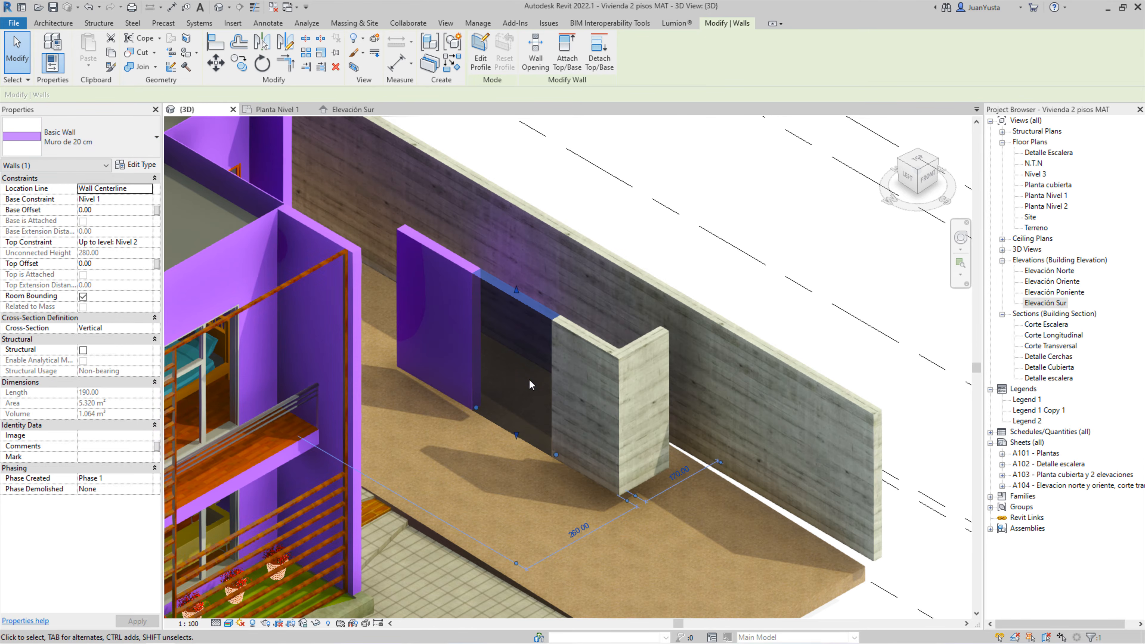
{"action": "scroll", "coordinate": [530, 381], "scroll_direction": "down", "scroll_amount": 1}
{"action": "key", "text": "Escape"}
Try to match the upper-floor fixed window above the entrance to the type of the window behind the balcony
{"action": "middle_click_drag", "start_coordinate": [533, 386], "coordinate": [454, 379], "text": "shift"}
{"action": "middle_click_drag", "start_coordinate": [440, 448], "coordinate": [539, 360], "text": "shift"}
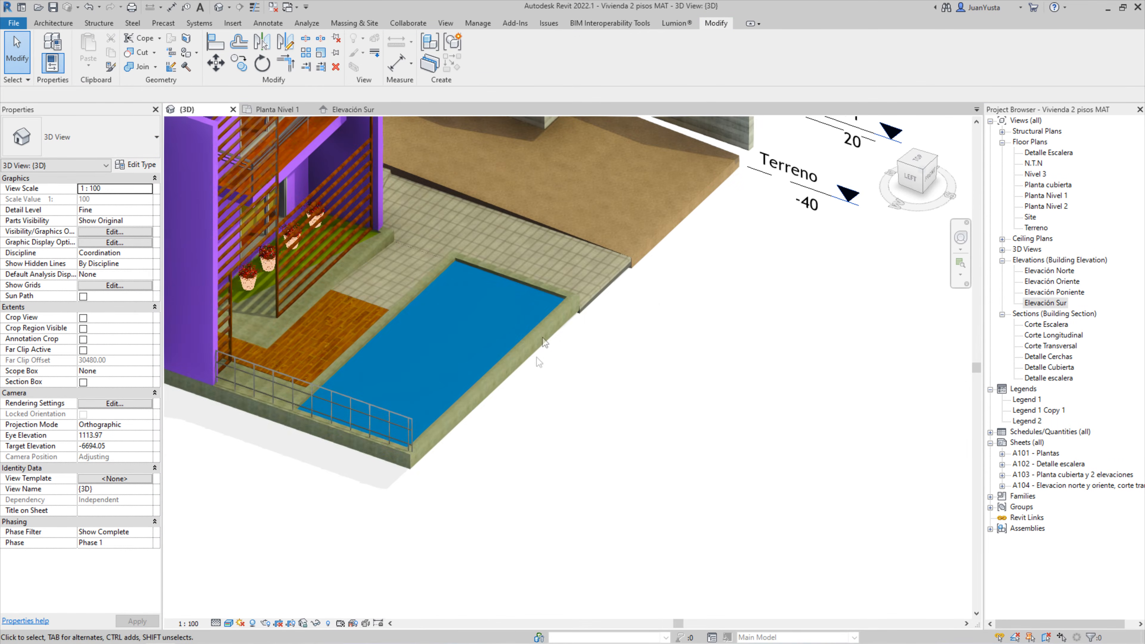
{"action": "middle_click_drag", "start_coordinate": [537, 180], "coordinate": [514, 406]}
{"action": "middle_click_drag", "start_coordinate": [514, 406], "coordinate": [472, 406], "text": "shift"}
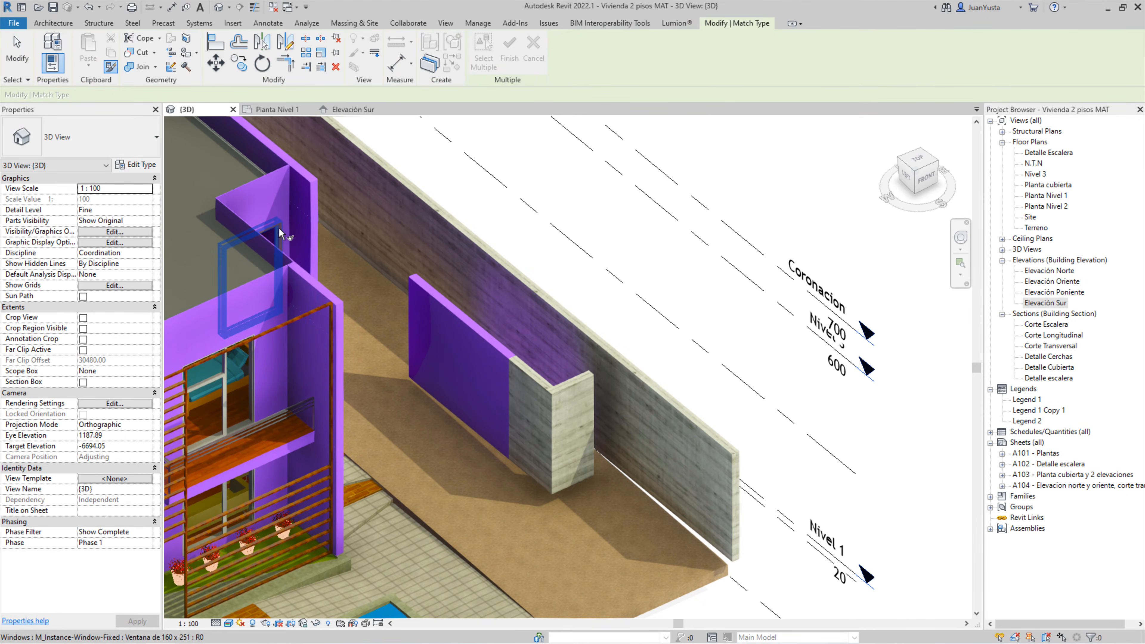
{"action": "middle_click_drag", "start_coordinate": [504, 372], "coordinate": [552, 338], "text": "shift"}
{"action": "scroll", "coordinate": [531, 329], "scroll_direction": "up", "scroll_amount": 3}
{"action": "left_click", "coordinate": [379, 334]}
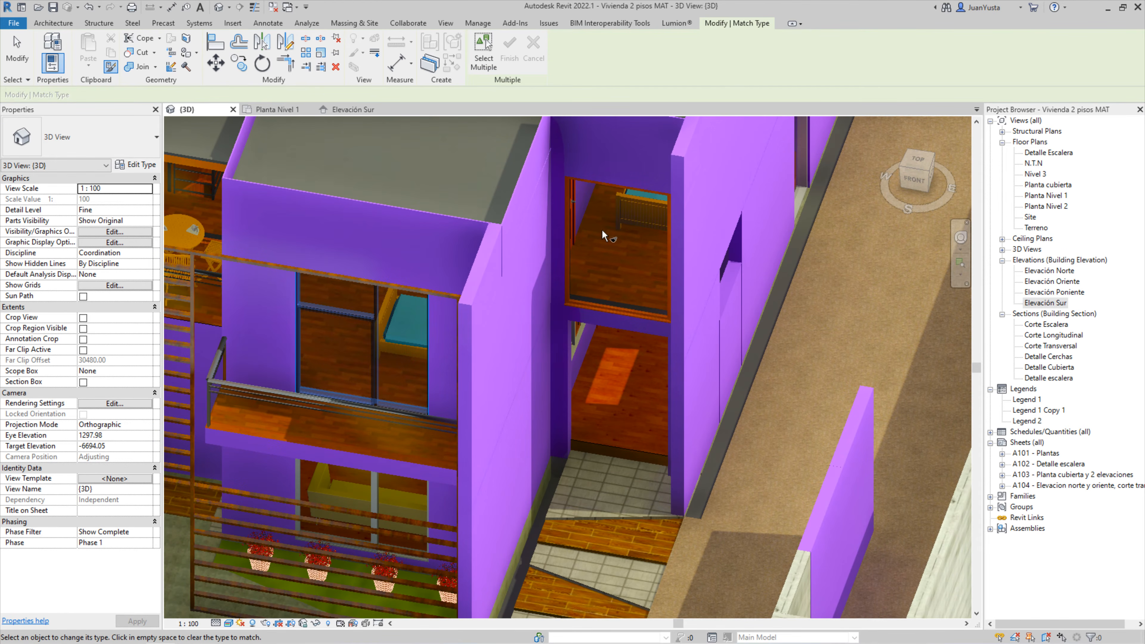
{"action": "left_click", "coordinate": [598, 304]}
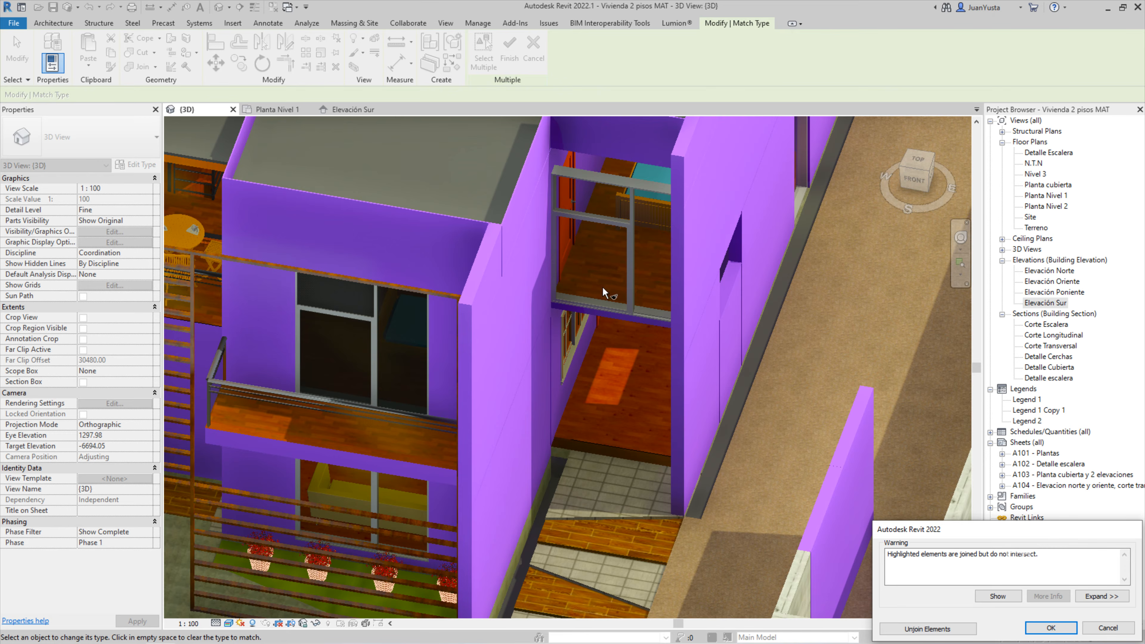
{"action": "key", "text": "Escape"}
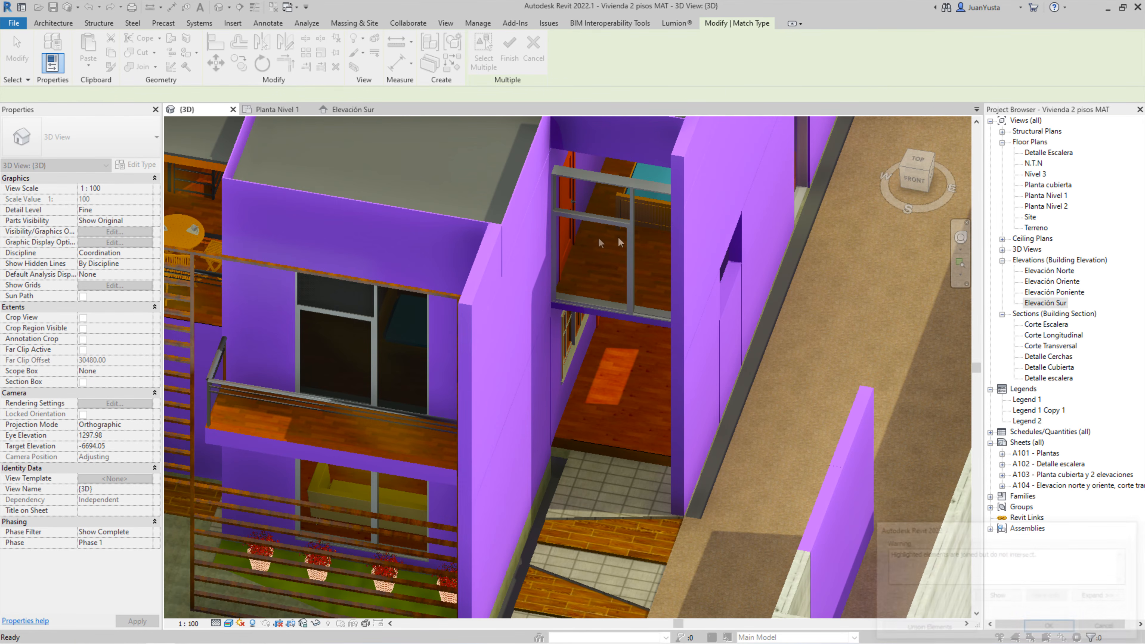
{"action": "key", "text": "Escape"}
Match the sand-coloured driveway floor to the Acceso type of the tiled floor beside the pool
{"action": "scroll", "coordinate": [589, 218], "scroll_direction": "down", "scroll_amount": 2}
{"action": "middle_click_drag", "start_coordinate": [585, 232], "coordinate": [532, 367], "text": "shift"}
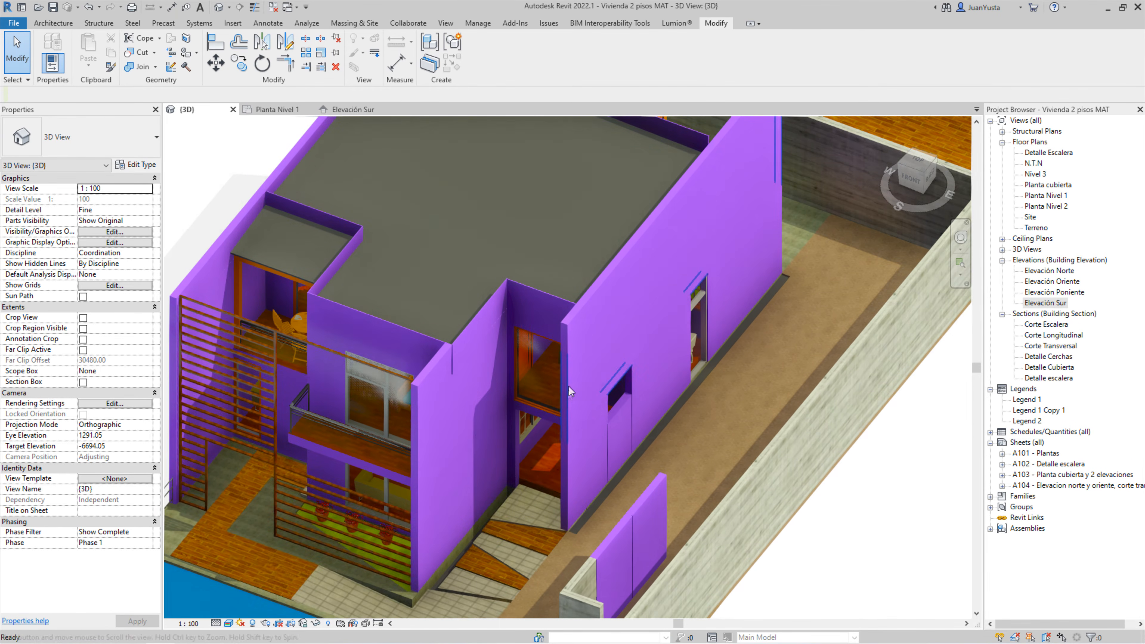
{"action": "middle_click_drag", "start_coordinate": [569, 316], "coordinate": [523, 295], "text": "shift"}
{"action": "scroll", "coordinate": [523, 295], "scroll_direction": "down", "scroll_amount": 4}
{"action": "middle_click_drag", "start_coordinate": [610, 310], "coordinate": [698, 396], "text": "shift"}
{"action": "scroll", "coordinate": [705, 394], "scroll_direction": "up", "scroll_amount": 4}
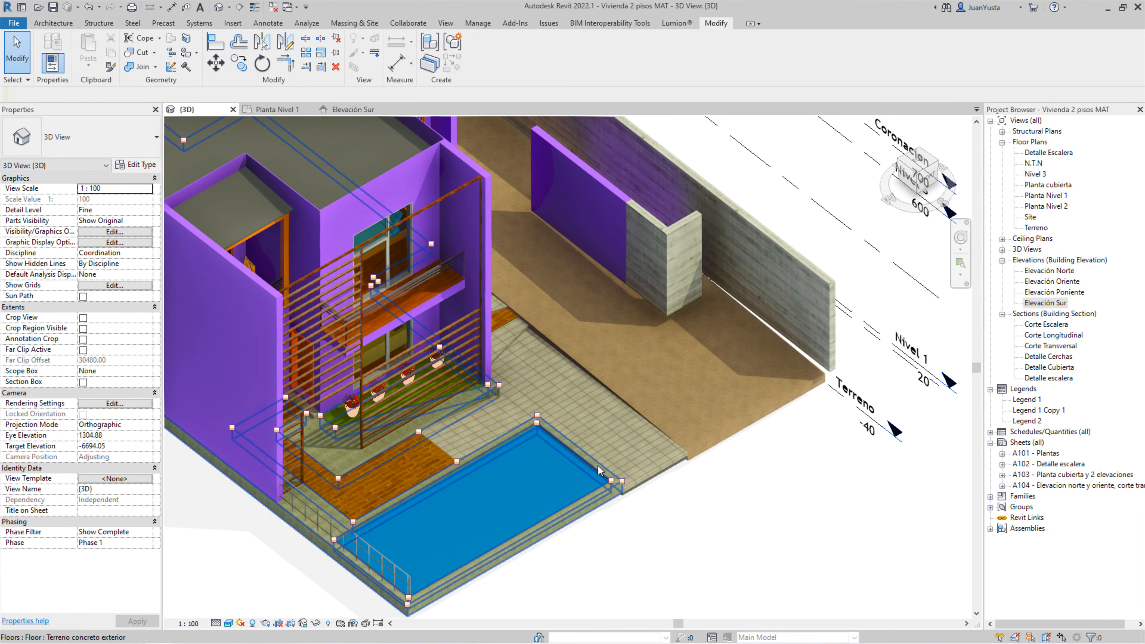
{"action": "scroll", "coordinate": [637, 485], "scroll_direction": "up", "scroll_amount": 6}
{"action": "left_click", "coordinate": [574, 411]}
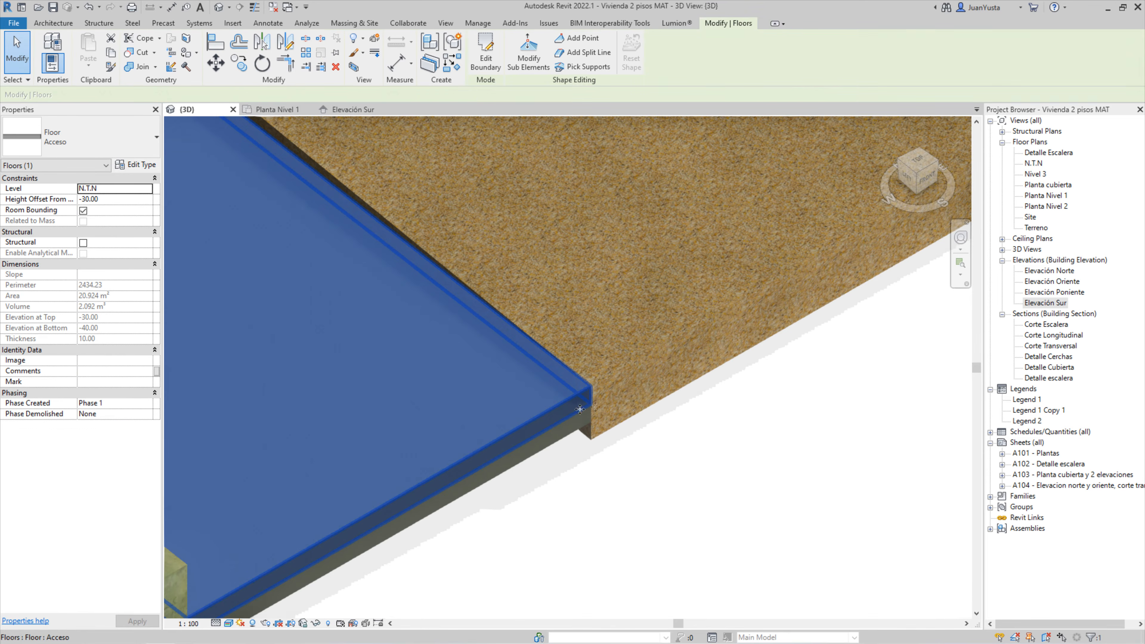
{"action": "key", "text": "Escape"}
{"action": "scroll", "coordinate": [509, 414], "scroll_direction": "down", "scroll_amount": 5}
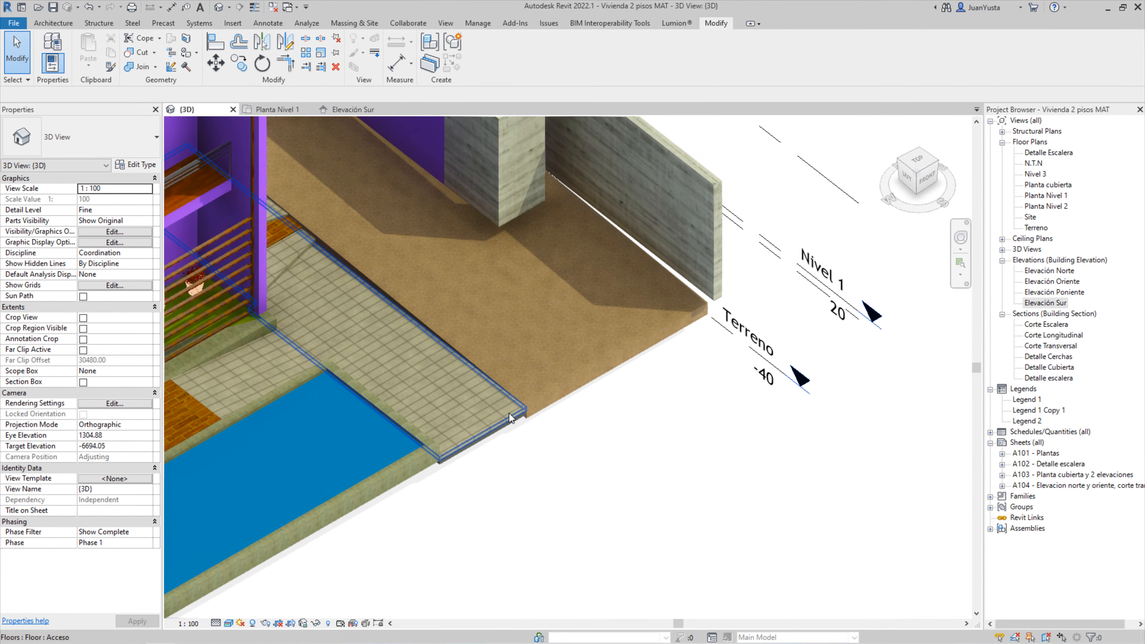
{"action": "left_click", "coordinate": [539, 404]}
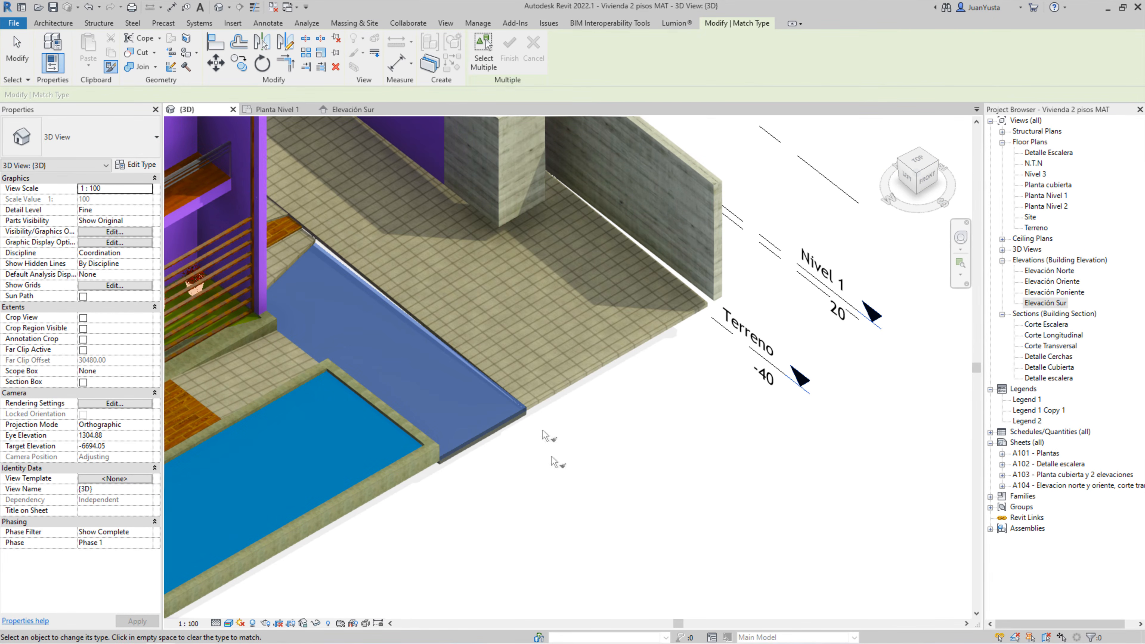
{"action": "key", "text": "Escape"}
Inspect the joint between the two floors, and undo the driveway floor's type match
{"action": "scroll", "coordinate": [578, 400], "scroll_direction": "up", "scroll_amount": 4}
{"action": "scroll", "coordinate": [581, 372], "scroll_direction": "down", "scroll_amount": 5}
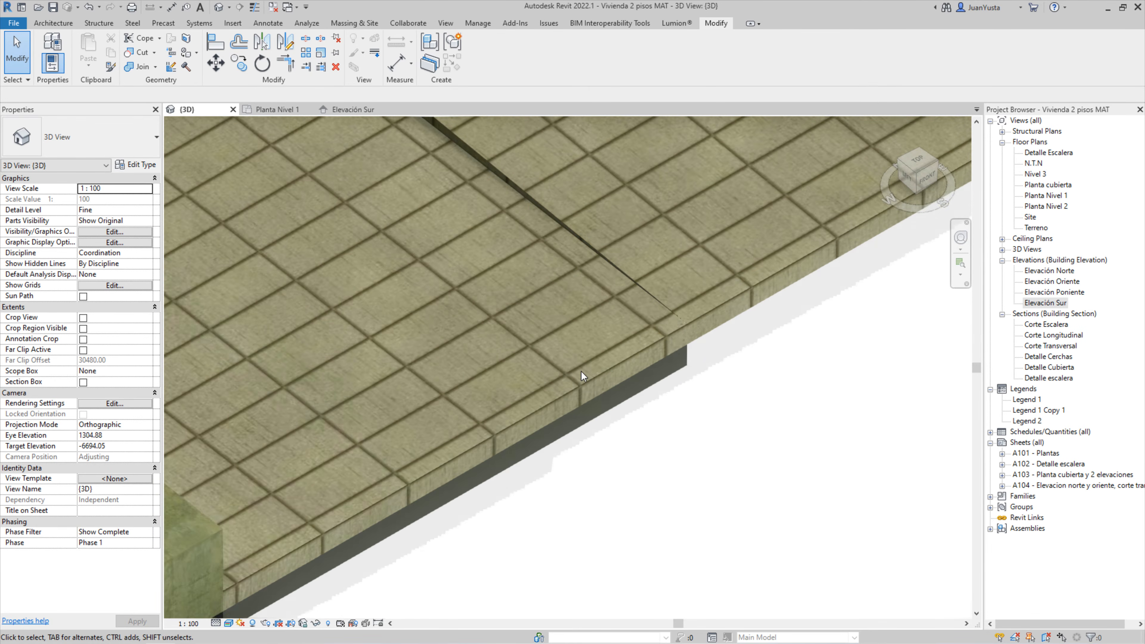
{"action": "key", "text": "ctrl+z"}
{"action": "scroll", "coordinate": [547, 409], "scroll_direction": "down", "scroll_amount": 4}
{"action": "middle_click_drag", "start_coordinate": [552, 423], "coordinate": [654, 420], "text": "shift"}
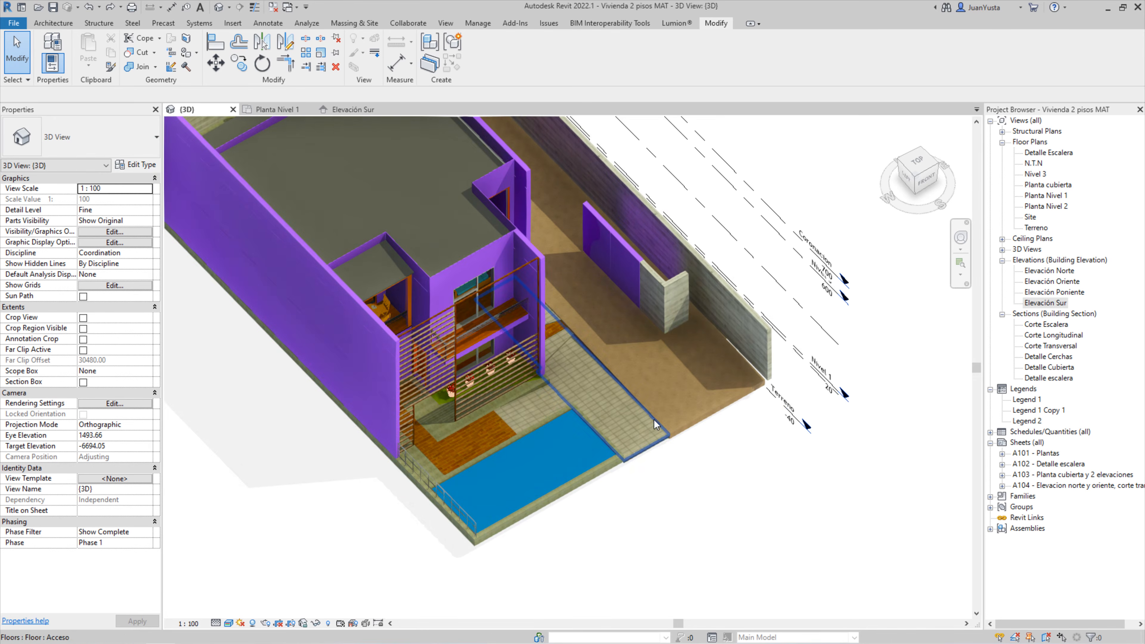
Match both free-standing purple wall segments to the adjoining concrete wall's Muro exterior type
{"action": "scroll", "coordinate": [541, 314], "scroll_direction": "up", "scroll_amount": 6}
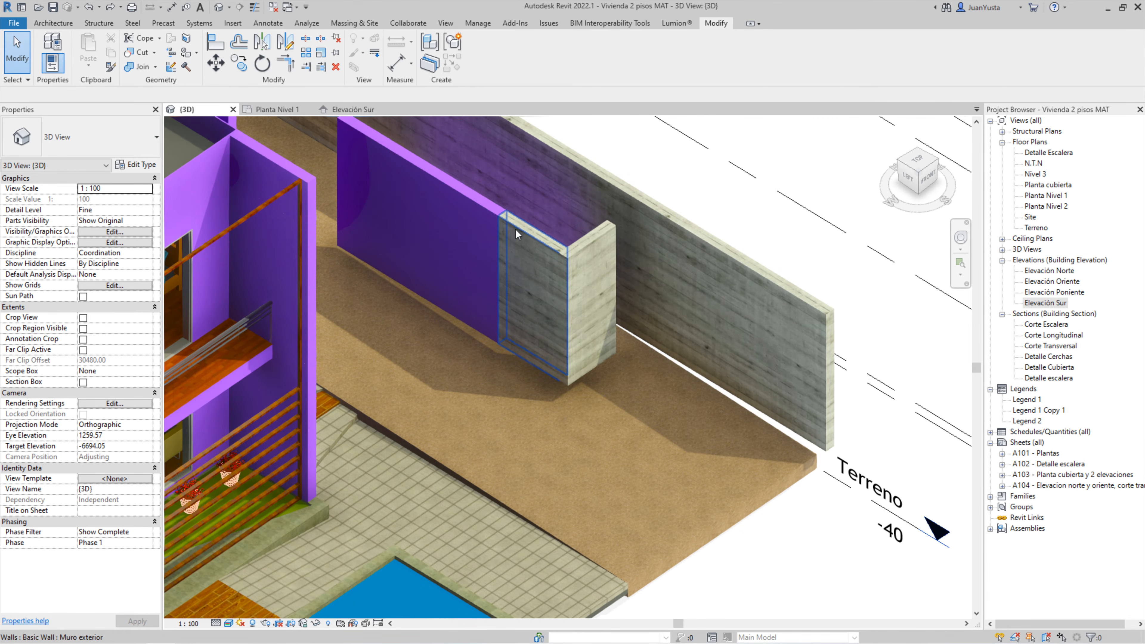
{"action": "middle_click_drag", "start_coordinate": [512, 316], "coordinate": [549, 369]}
{"action": "key", "text": "m"}
{"action": "key", "text": "a"}
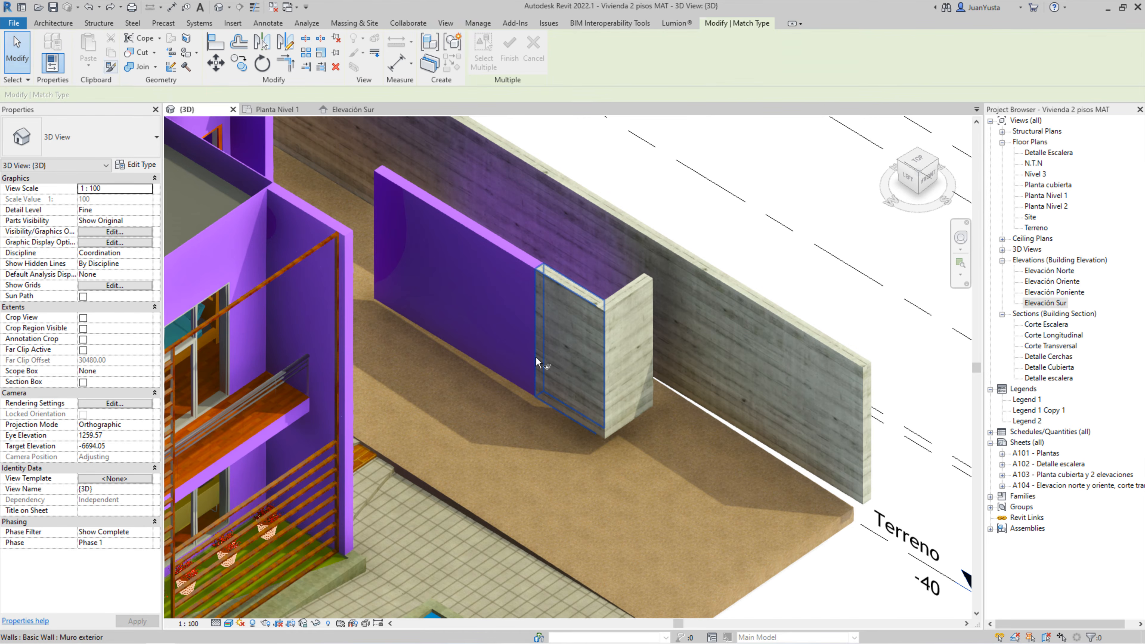
{"action": "left_click", "coordinate": [562, 288]}
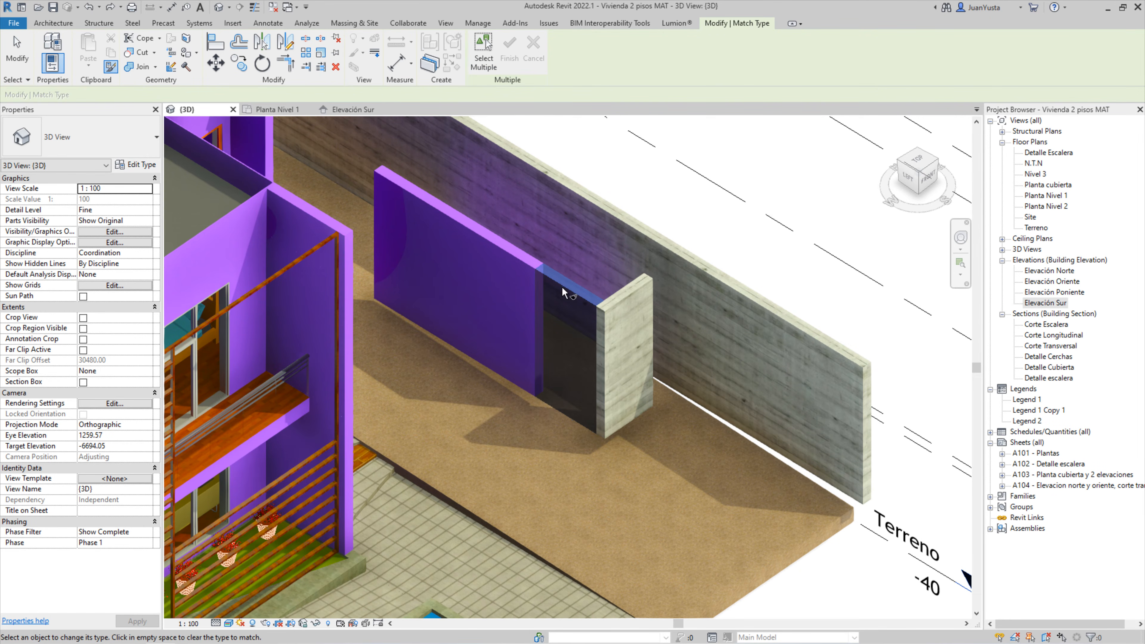
{"action": "left_click", "coordinate": [485, 237]}
{"action": "left_click", "coordinate": [427, 210]}
Apply the Muro exterior type to the house's upper side wall and the lower wall segment beside the entrance
{"action": "scroll", "coordinate": [419, 216], "scroll_direction": "down", "scroll_amount": 2}
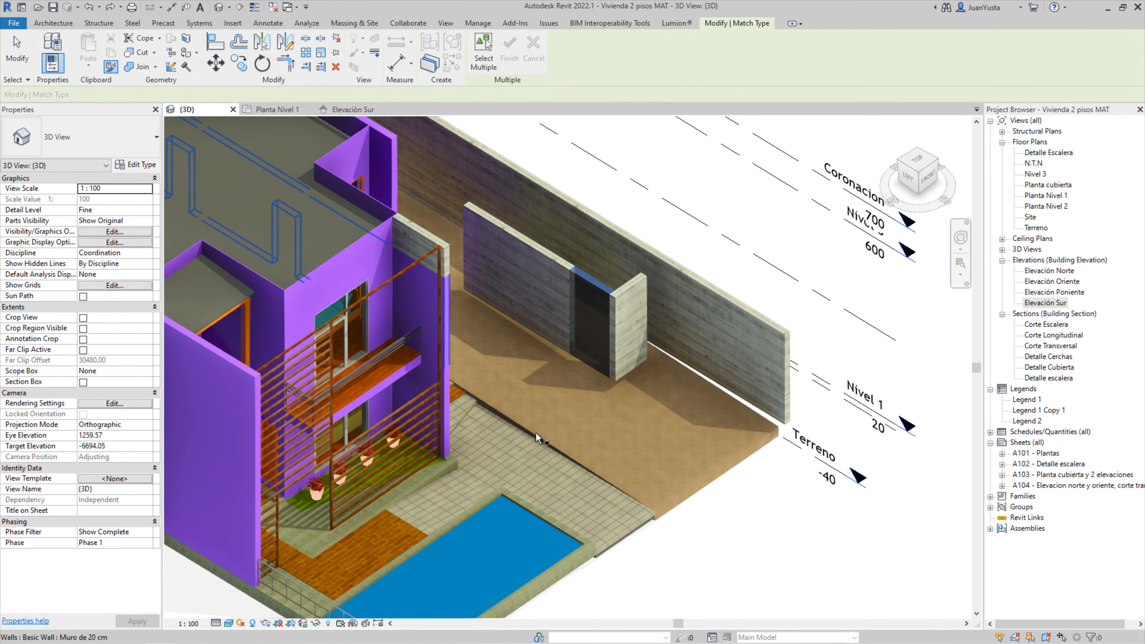
{"action": "middle_click_drag", "start_coordinate": [535, 433], "coordinate": [352, 427], "text": "shift"}
{"action": "left_click", "coordinate": [346, 305]}
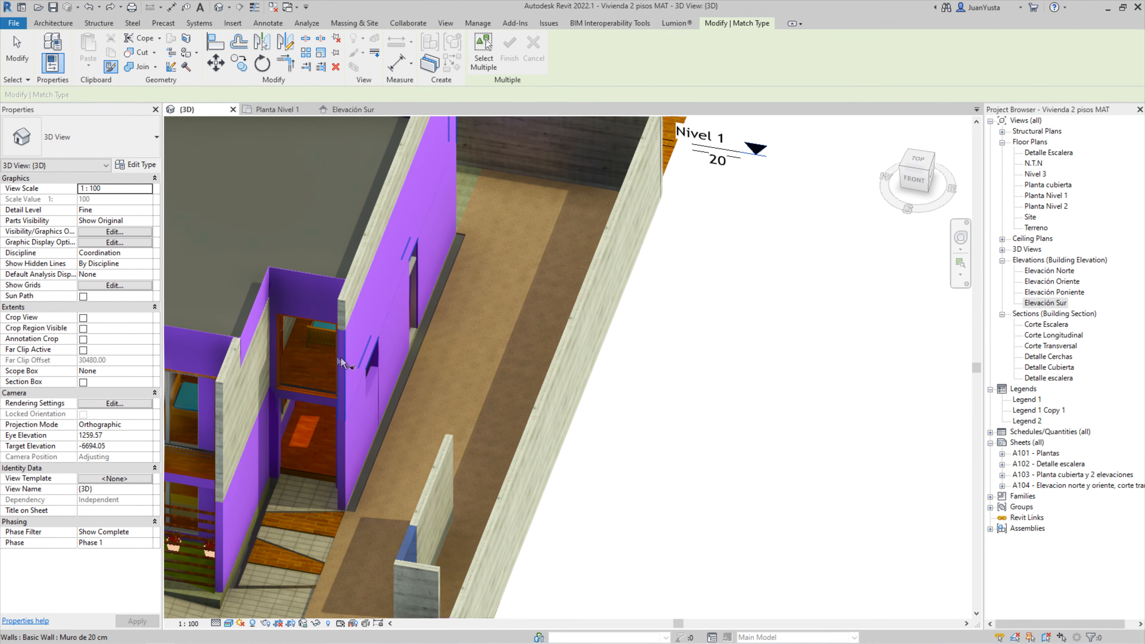
{"action": "left_click", "coordinate": [338, 357]}
{"action": "left_click", "coordinate": [347, 450]}
{"action": "middle_click_drag", "start_coordinate": [376, 452], "coordinate": [305, 363], "text": "shift"}
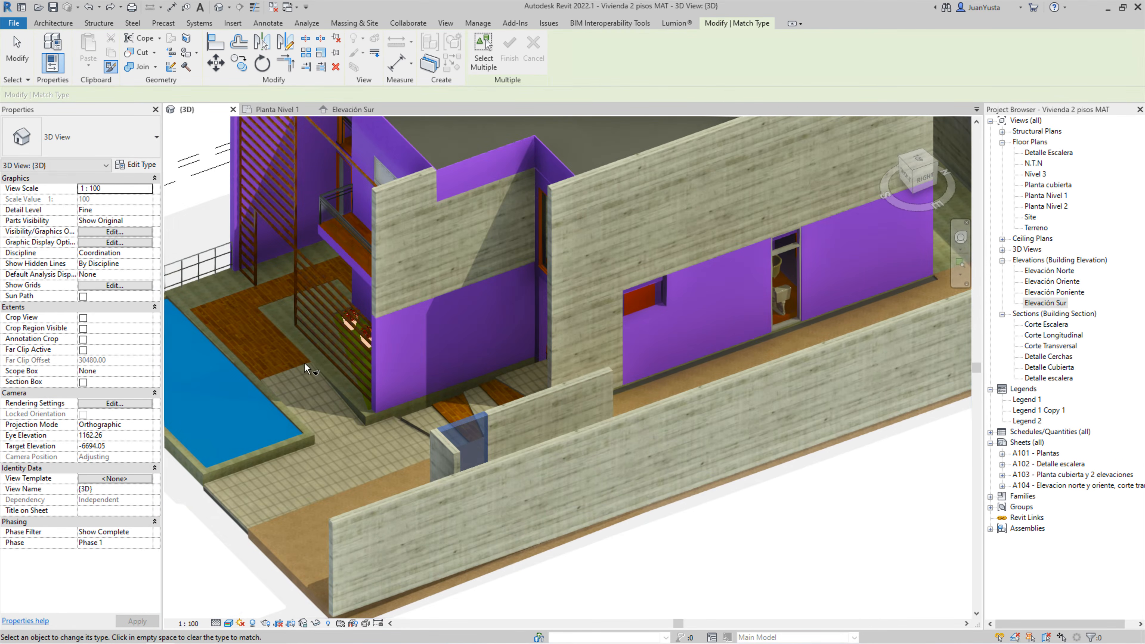
Apply the Muro exterior type to the lower wall beside the terrace and the upper front wall behind the balcony
{"action": "left_click", "coordinate": [376, 352]}
{"action": "middle_click_drag", "start_coordinate": [375, 351], "coordinate": [431, 266], "text": "shift"}
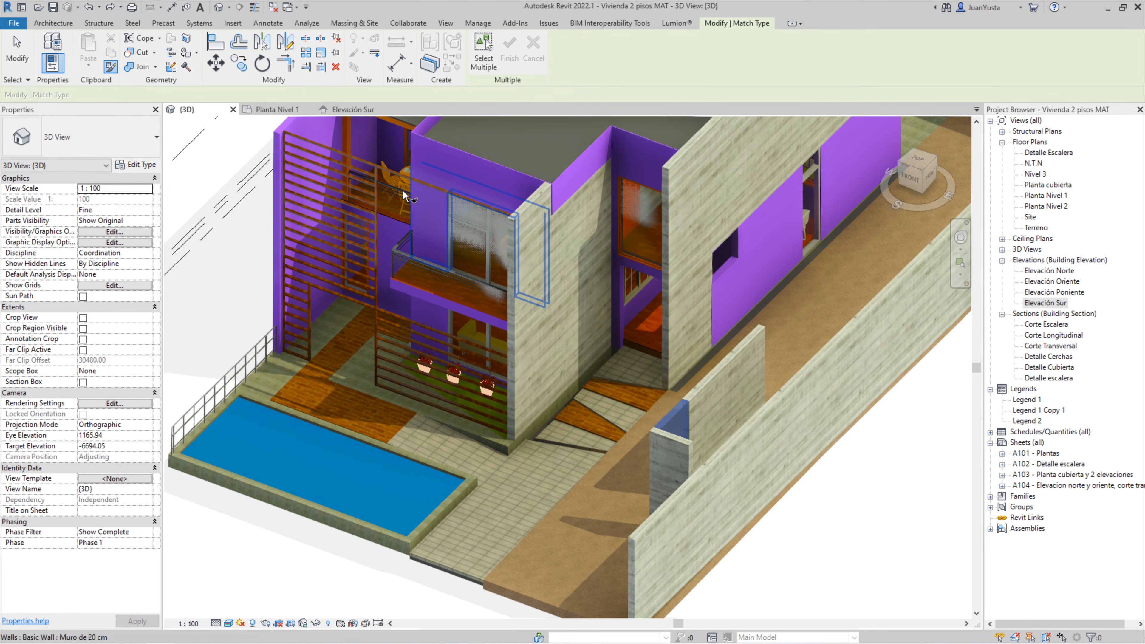
{"action": "left_click", "coordinate": [423, 147]}
{"action": "middle_click_drag", "start_coordinate": [424, 147], "coordinate": [545, 192], "text": "shift"}
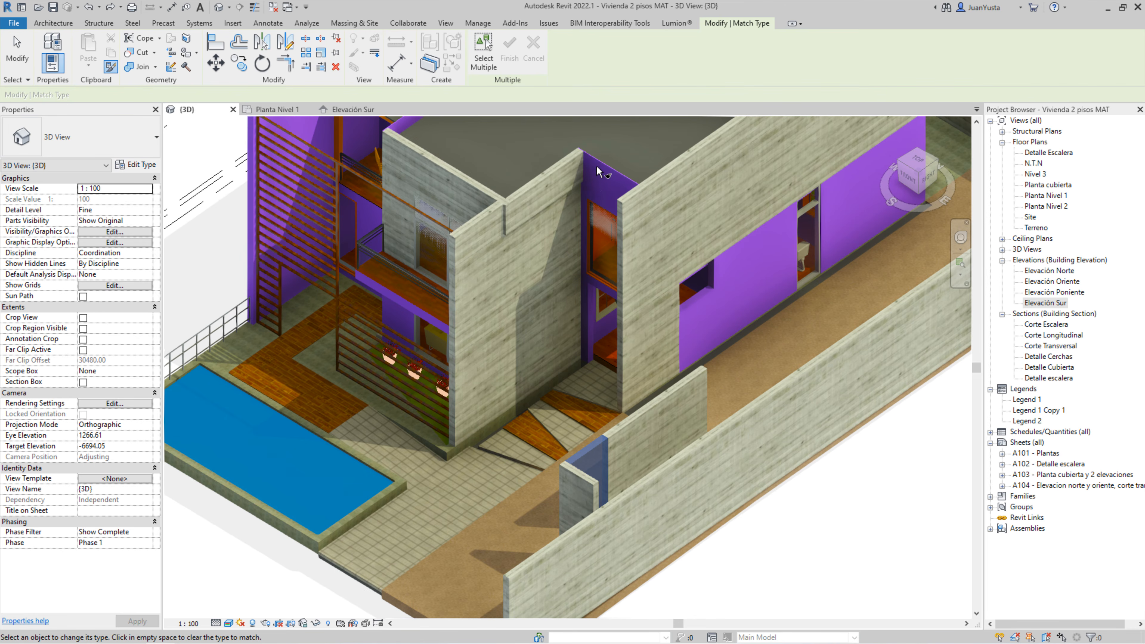
{"action": "key", "text": "Escape"}
{"action": "scroll", "coordinate": [597, 171], "scroll_direction": "down", "scroll_amount": 2}
{"action": "middle_click_drag", "start_coordinate": [432, 370], "coordinate": [423, 453], "text": "shift"}
{"action": "key", "text": "Escape"}
{"action": "key", "text": "Escape"}
{"action": "left_click", "coordinate": [663, 363]}
Examine the house's front and side facades with the matched wall types
{"action": "middle_click_drag", "start_coordinate": [423, 453], "coordinate": [427, 427], "text": "shift"}
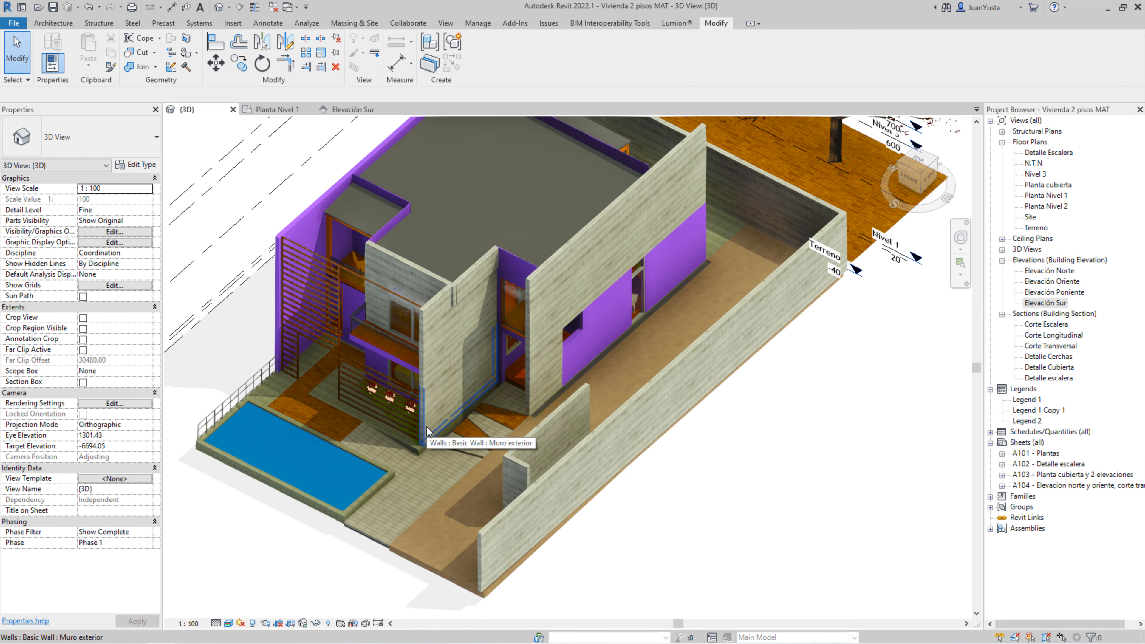
{"action": "scroll", "coordinate": [427, 427], "scroll_direction": "up", "scroll_amount": 5}
{"action": "middle_click_drag", "start_coordinate": [438, 408], "coordinate": [441, 359], "text": "shift"}
{"action": "scroll", "coordinate": [339, 448], "scroll_direction": "down", "scroll_amount": 5}
{"action": "scroll", "coordinate": [441, 359], "scroll_direction": "up", "scroll_amount": 4}
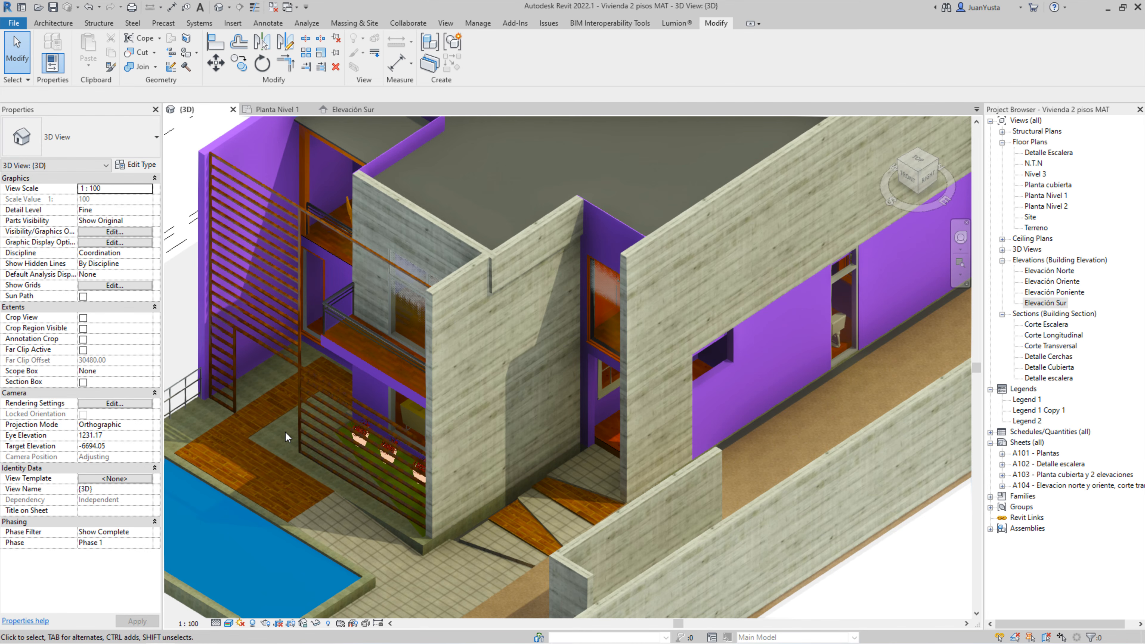
{"action": "scroll", "coordinate": [371, 426], "scroll_direction": "down", "scroll_amount": 4}
{"action": "middle_click_drag", "start_coordinate": [371, 426], "coordinate": [414, 372], "text": "shift"}
{"action": "scroll", "coordinate": [414, 395], "scroll_direction": "up", "scroll_amount": 5}
{"action": "middle_click_drag", "start_coordinate": [324, 367], "coordinate": [325, 387], "text": "shift"}
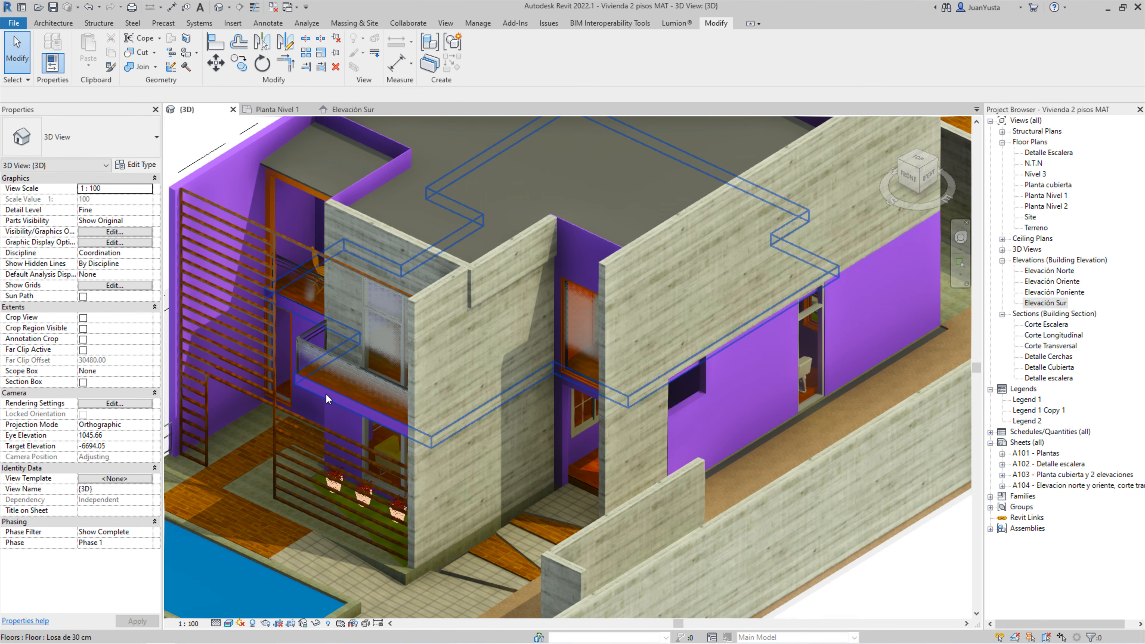
{"action": "scroll", "coordinate": [342, 400], "scroll_direction": "down", "scroll_amount": 4}
{"action": "mouse_move", "coordinate": [411, 404]}
{"action": "middle_mouse_down", "text": "shift"}
{"action": "mouse_move", "coordinate": [478, 405]}
{"action": "mouse_move", "coordinate": [449, 422]}
{"action": "mouse_move", "coordinate": [396, 410]}
{"action": "middle_mouse_up", "text": "shift"}
{"action": "scroll", "coordinate": [395, 410], "scroll_direction": "up", "scroll_amount": 3}
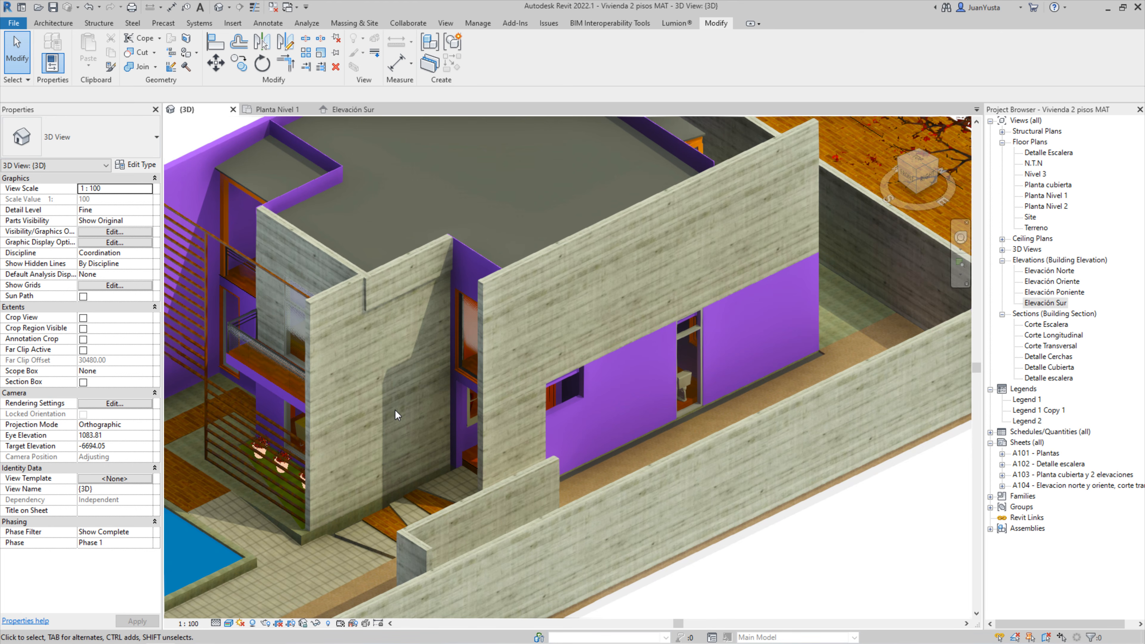